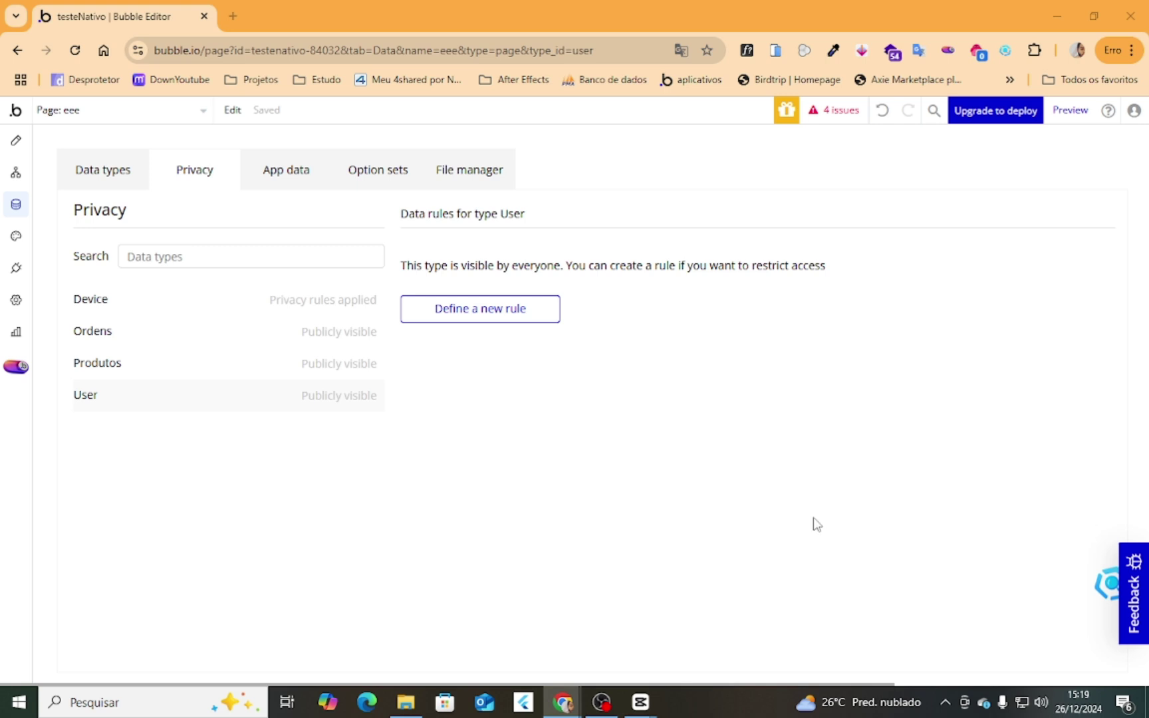
# Review the existing privacy rules of the Device, Ordens, Produtos and User data types.
pyautogui.click(187, 297)
pyautogui.click(174, 340)
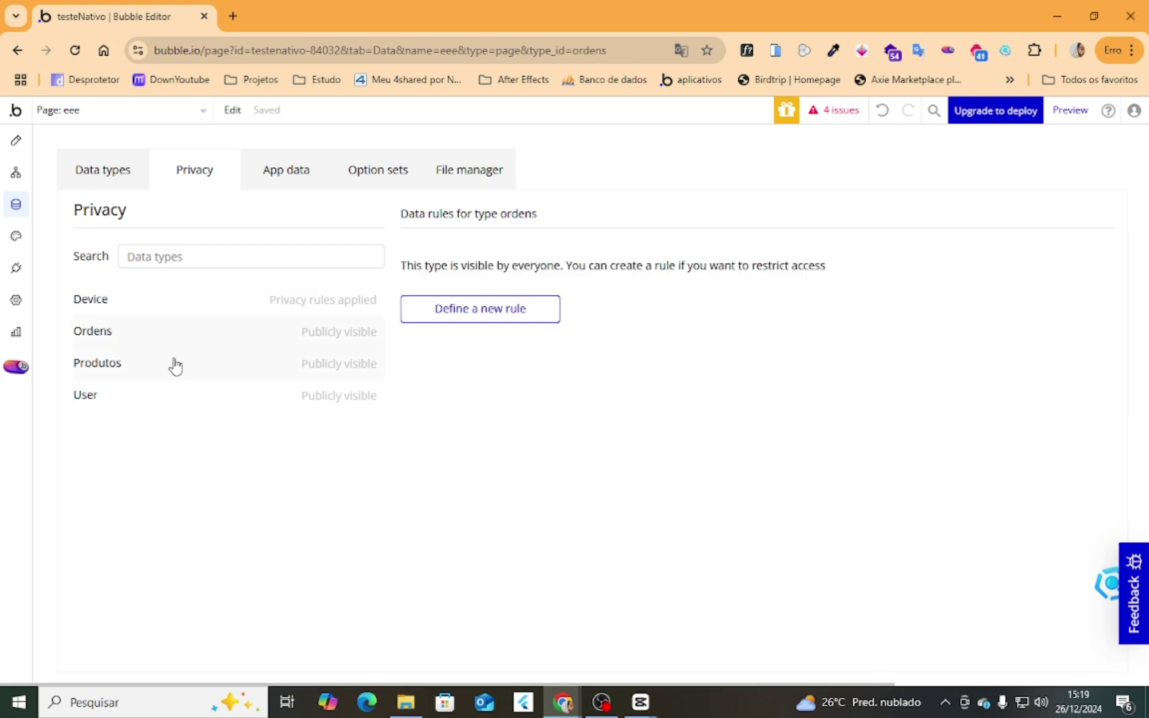
pyautogui.click(172, 363)
pyautogui.click(156, 405)
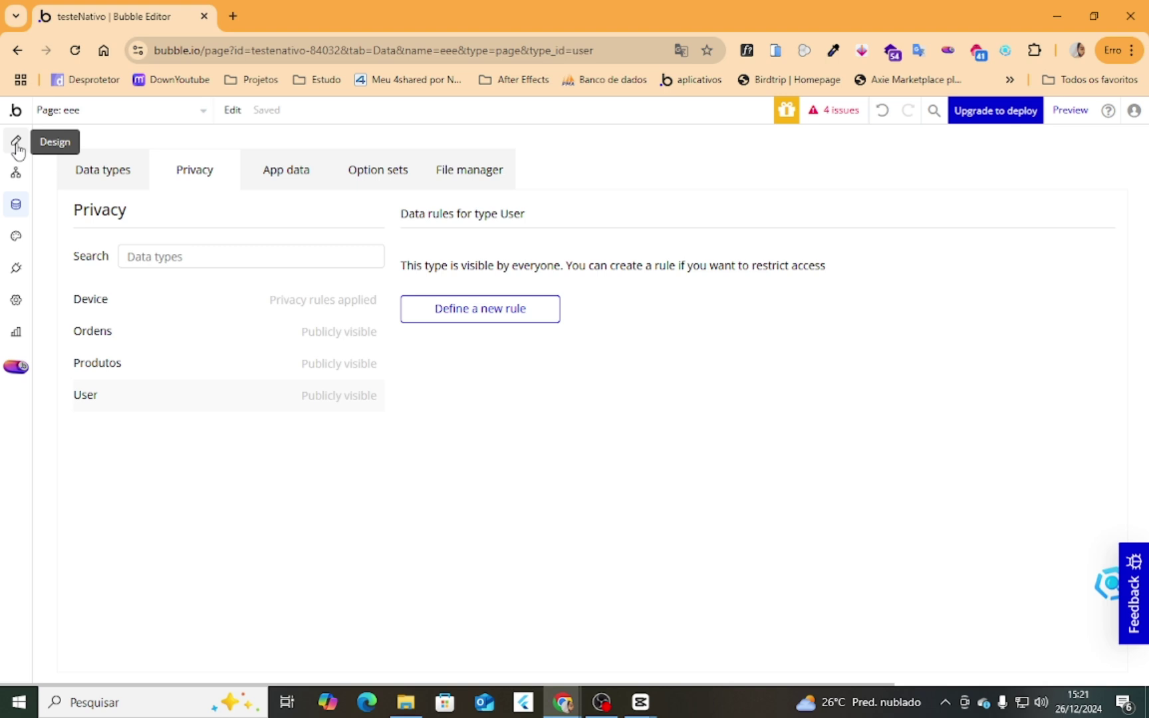
pyautogui.click(145, 367)
pyautogui.click(145, 336)
pyautogui.click(141, 300)
pyautogui.click(144, 411)
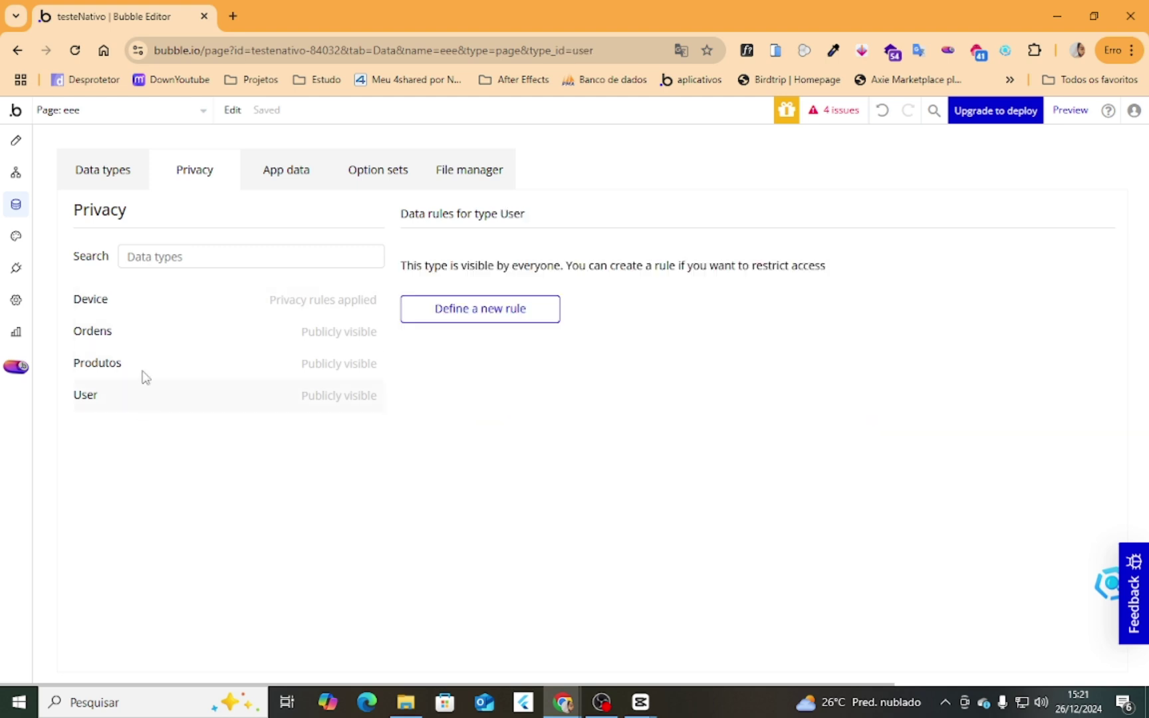
# In the page design, set the eee page's backup field for URL to nome.
pyautogui.click(15, 141)
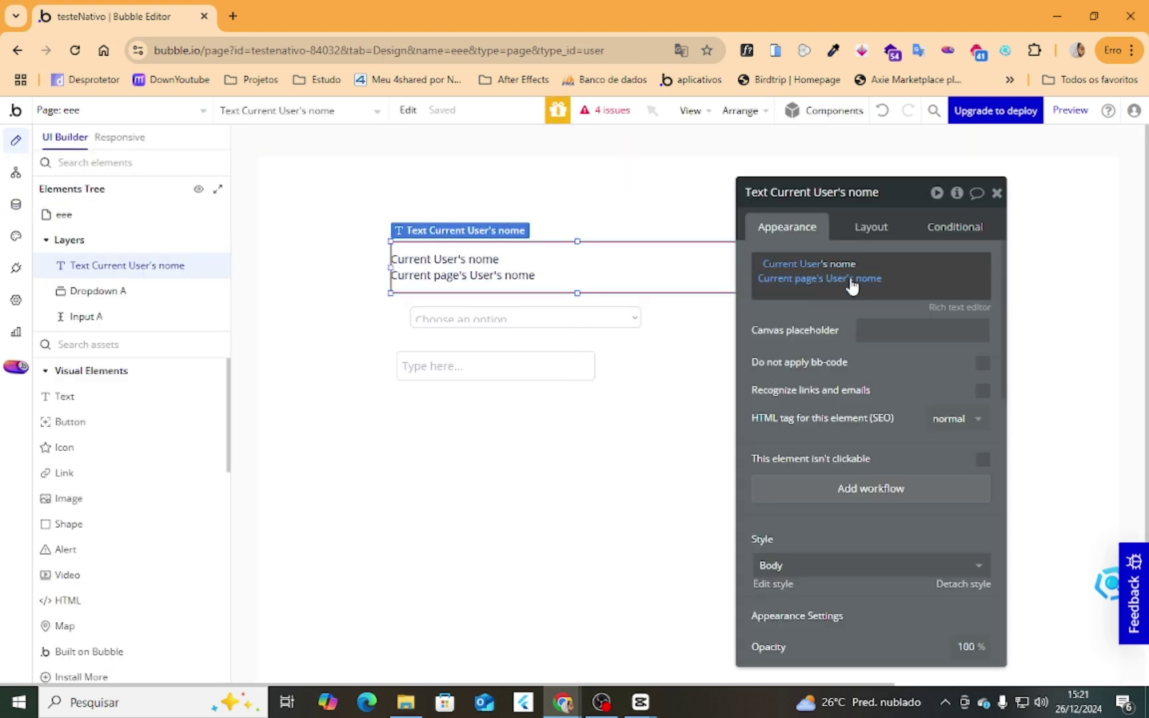
pyautogui.click(564, 475)
pyautogui.click(893, 408)
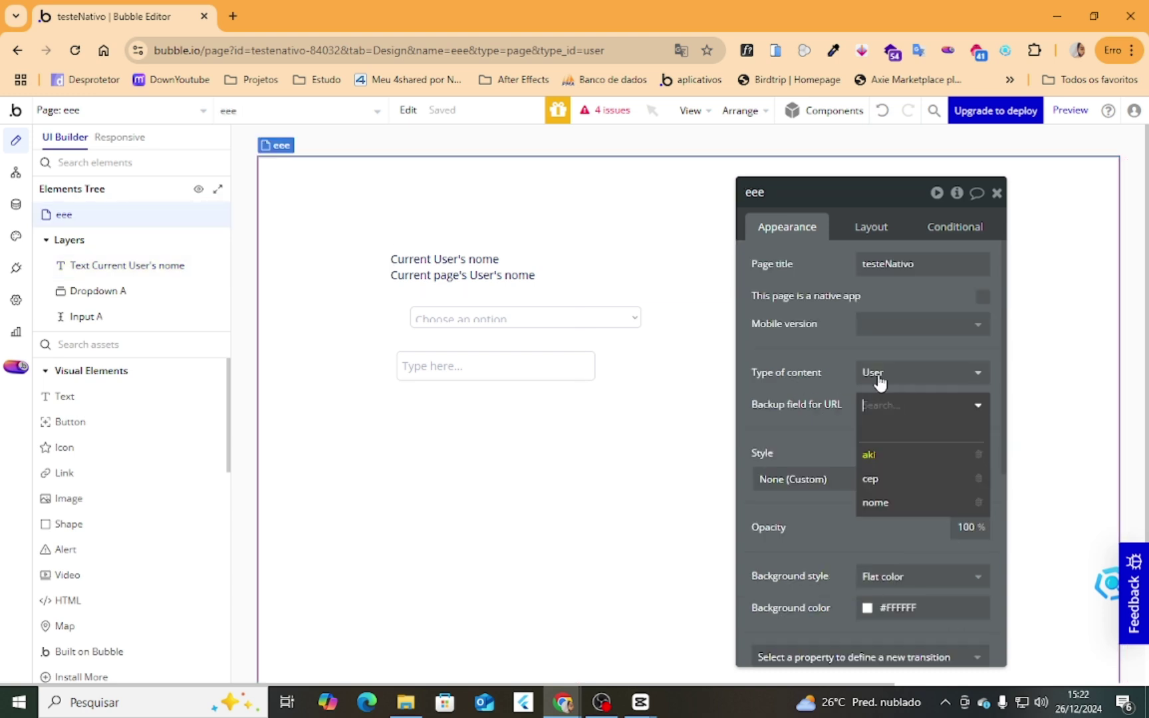
pyautogui.click(889, 503)
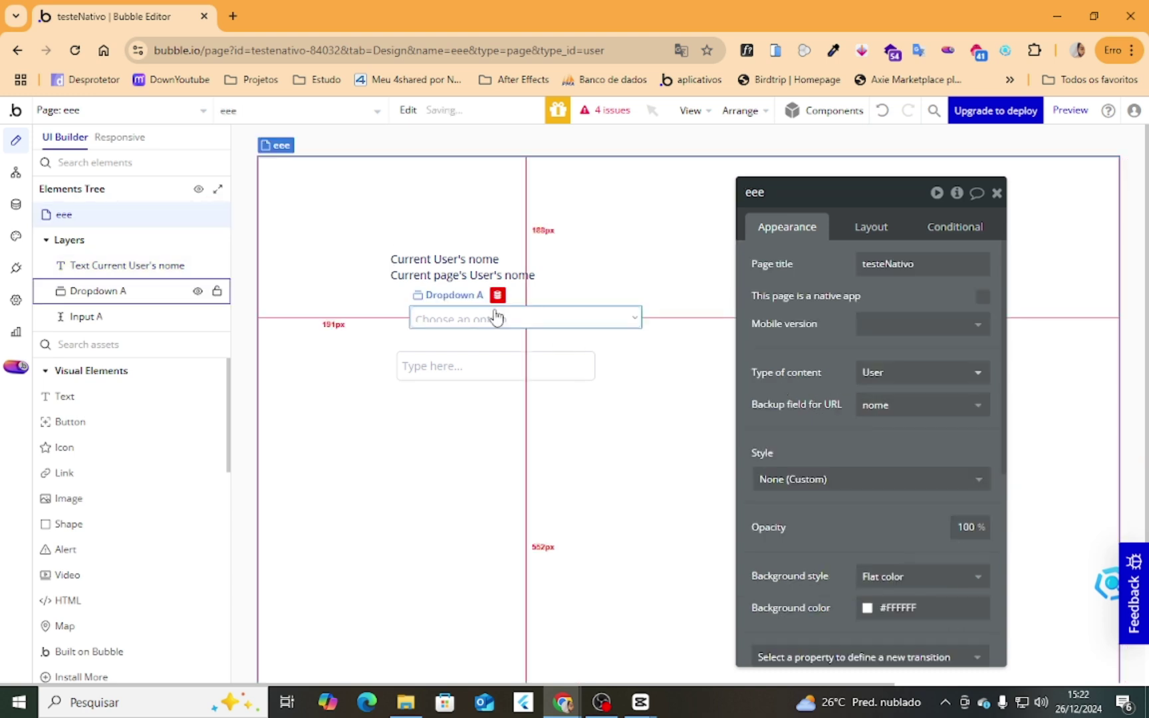
# Inspect the dynamic expressions in the text element that shows the user's nome on the eee page.
pyautogui.click(450, 279)
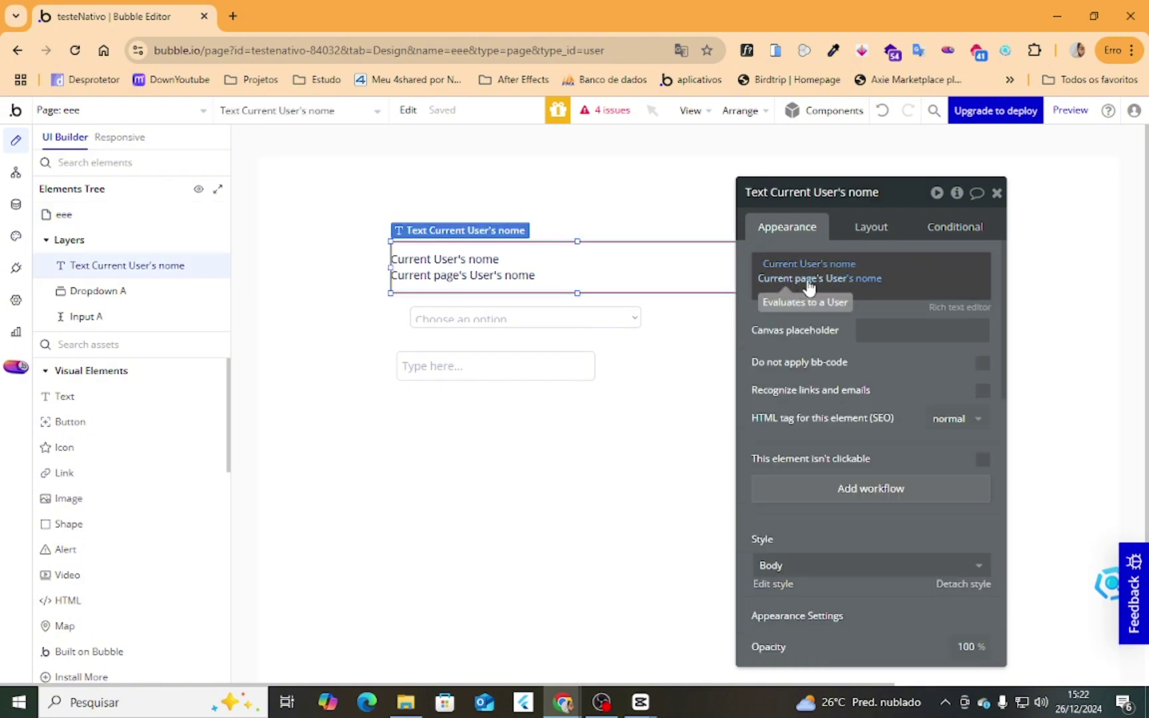
pyautogui.click(847, 285)
pyautogui.click(774, 264)
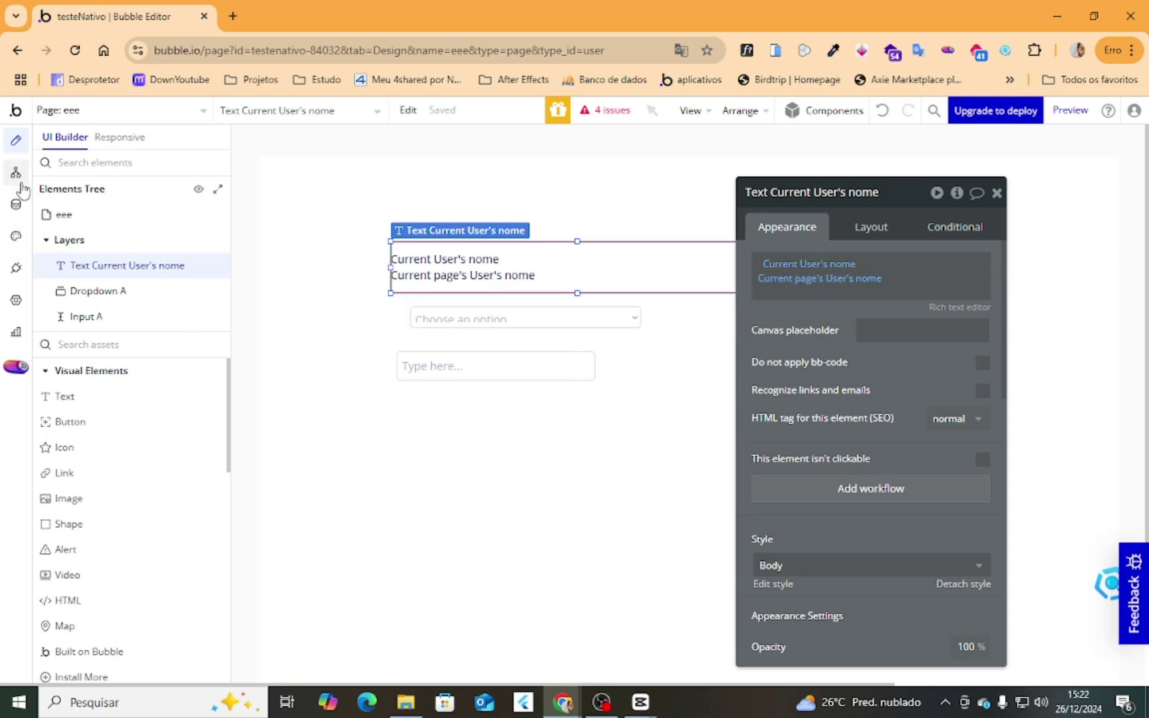
# Create a new privacy rule named "regra 1" for the User data type.
pyautogui.click(16, 205)
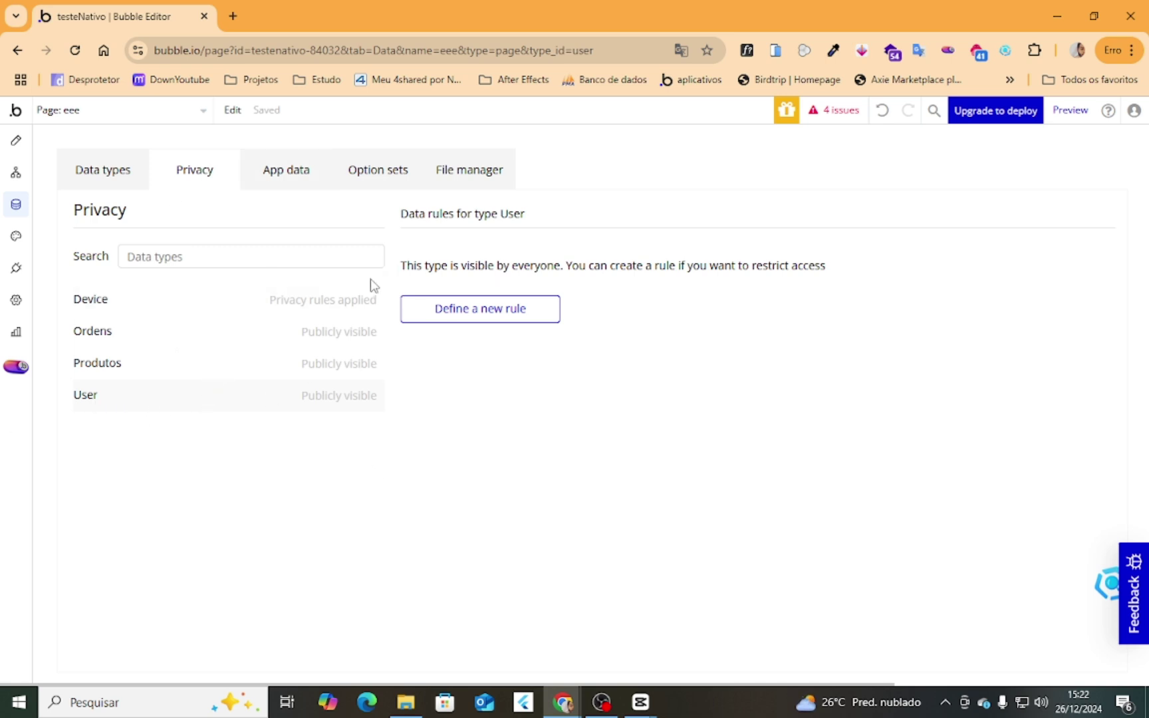
pyautogui.click(469, 309)
pyautogui.click(587, 215)
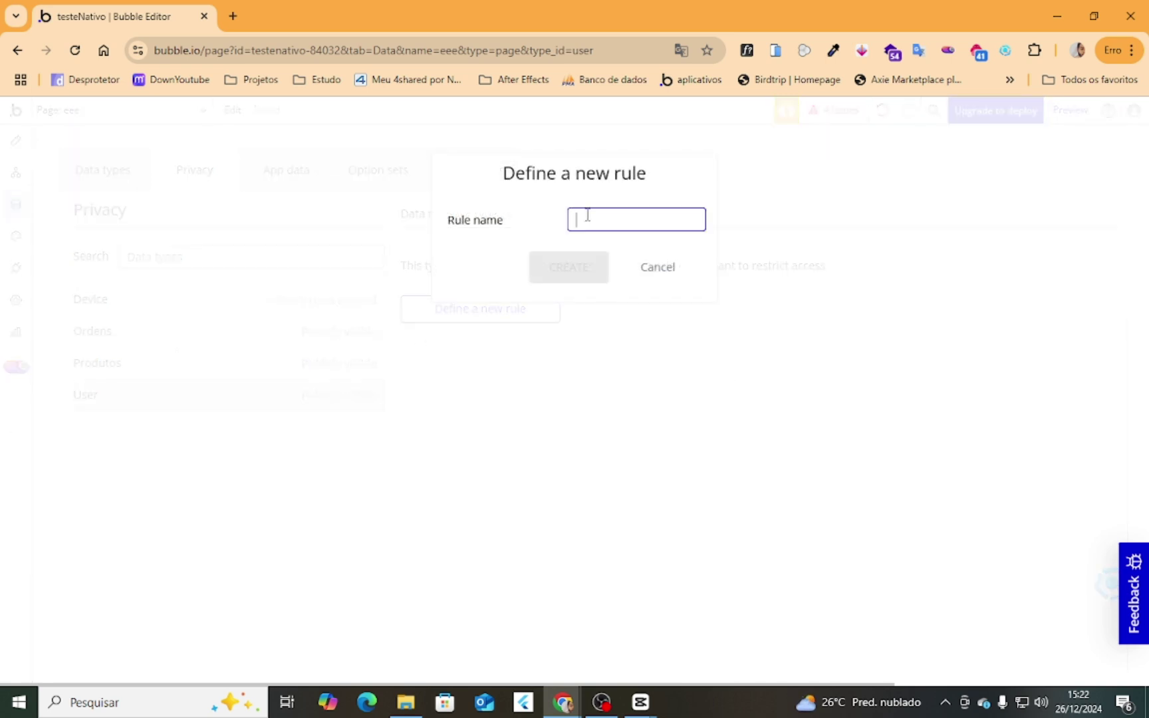
pyautogui.write('regra 1')
pyautogui.click(580, 266)
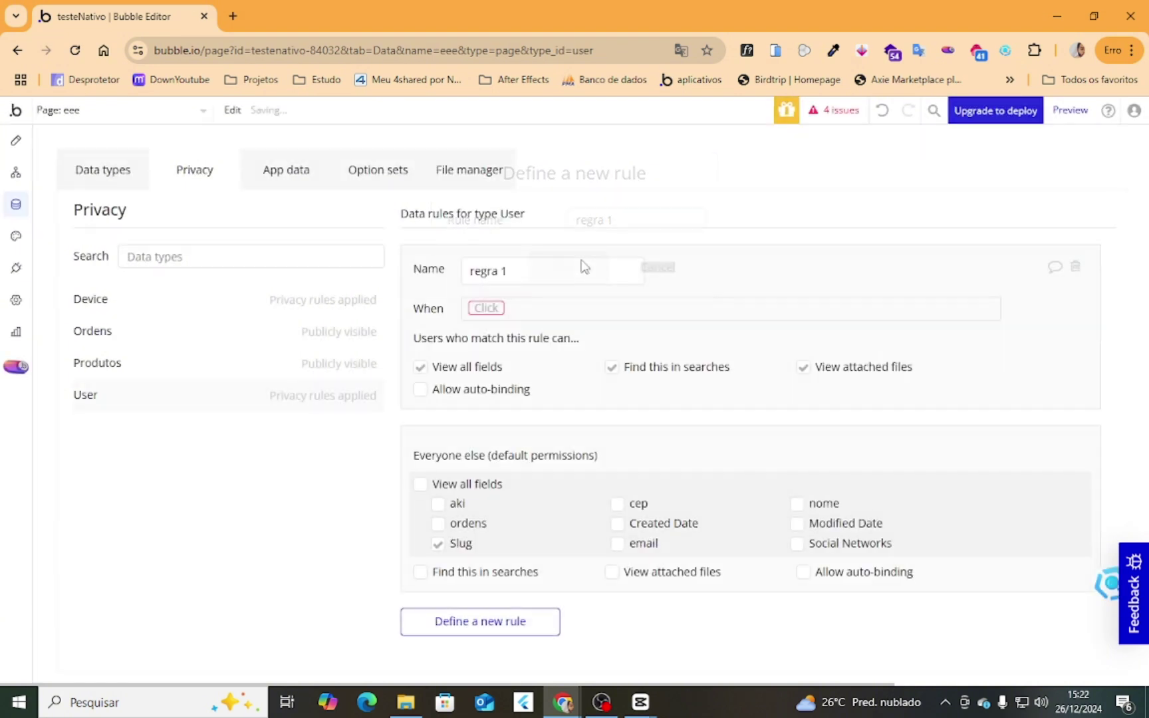
# Start the condition of regra 1 with This User's cep.
pyautogui.click(484, 308)
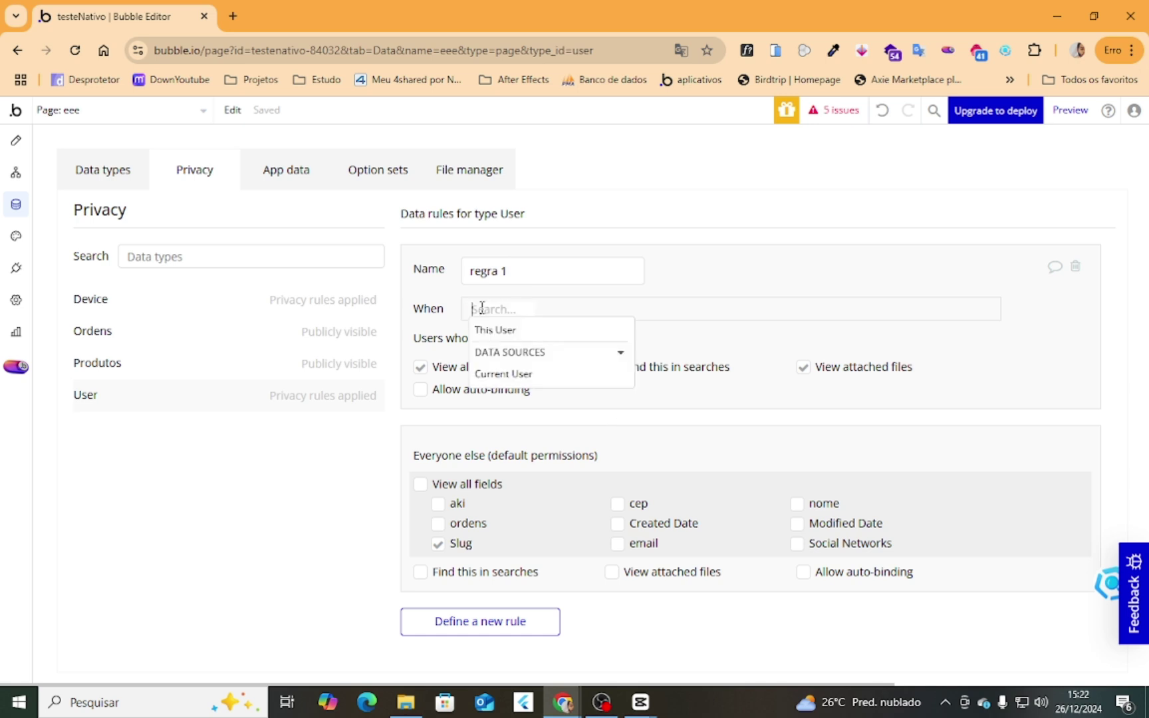
pyautogui.click(526, 331)
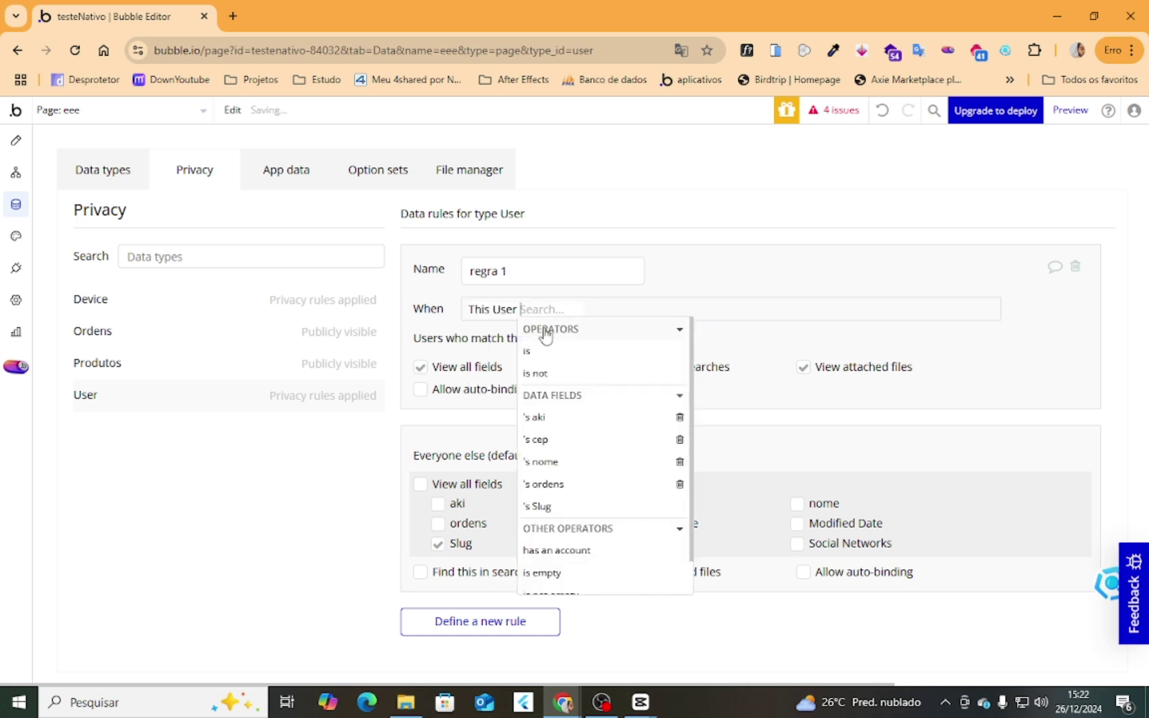
pyautogui.click(569, 439)
# Try changing the rule's condition to This User's ordens contains.
pyautogui.click(540, 310)
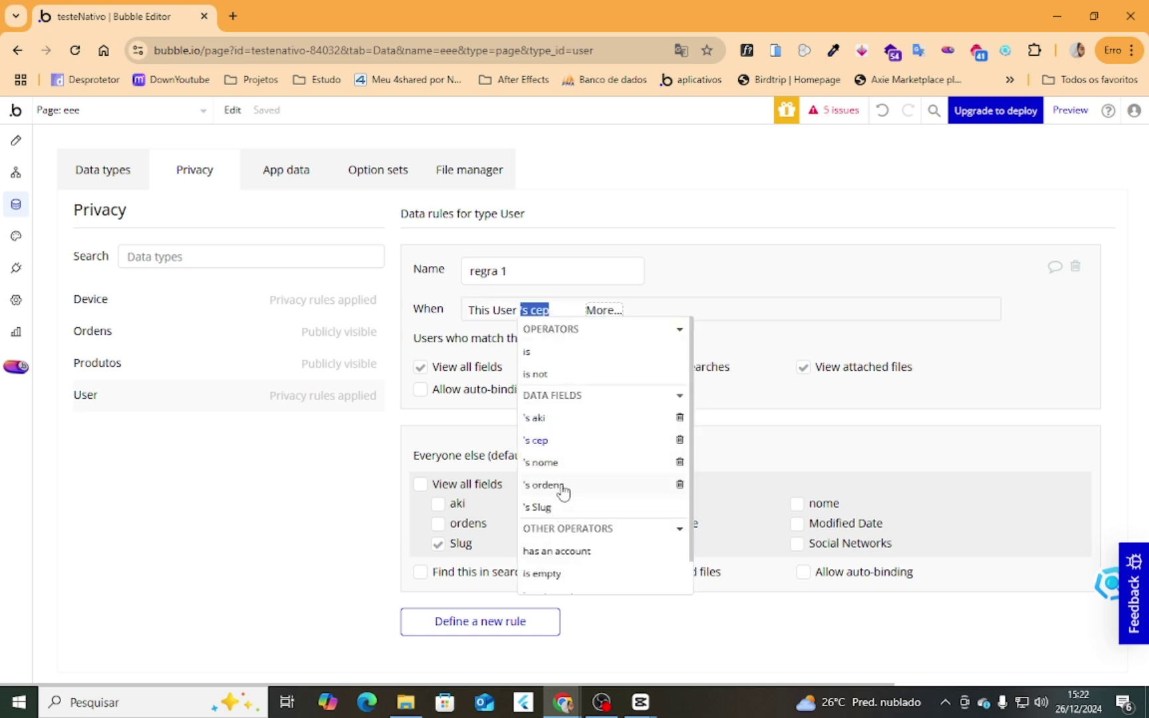
pyautogui.click(562, 487)
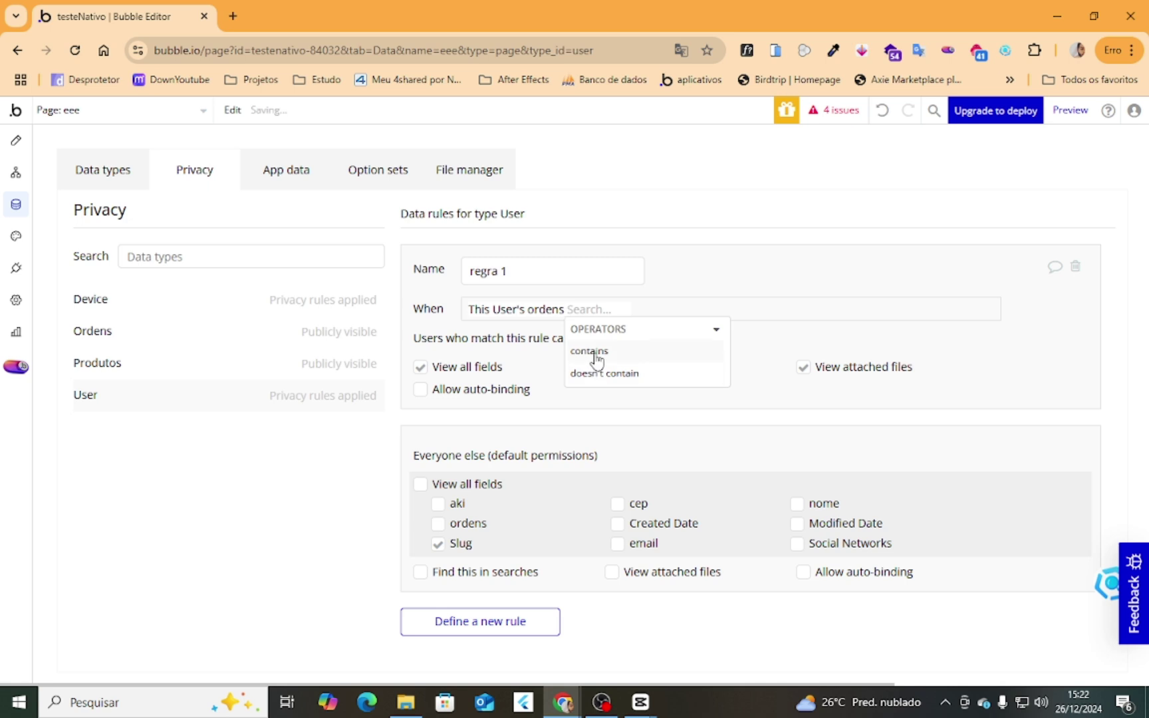
pyautogui.click(597, 353)
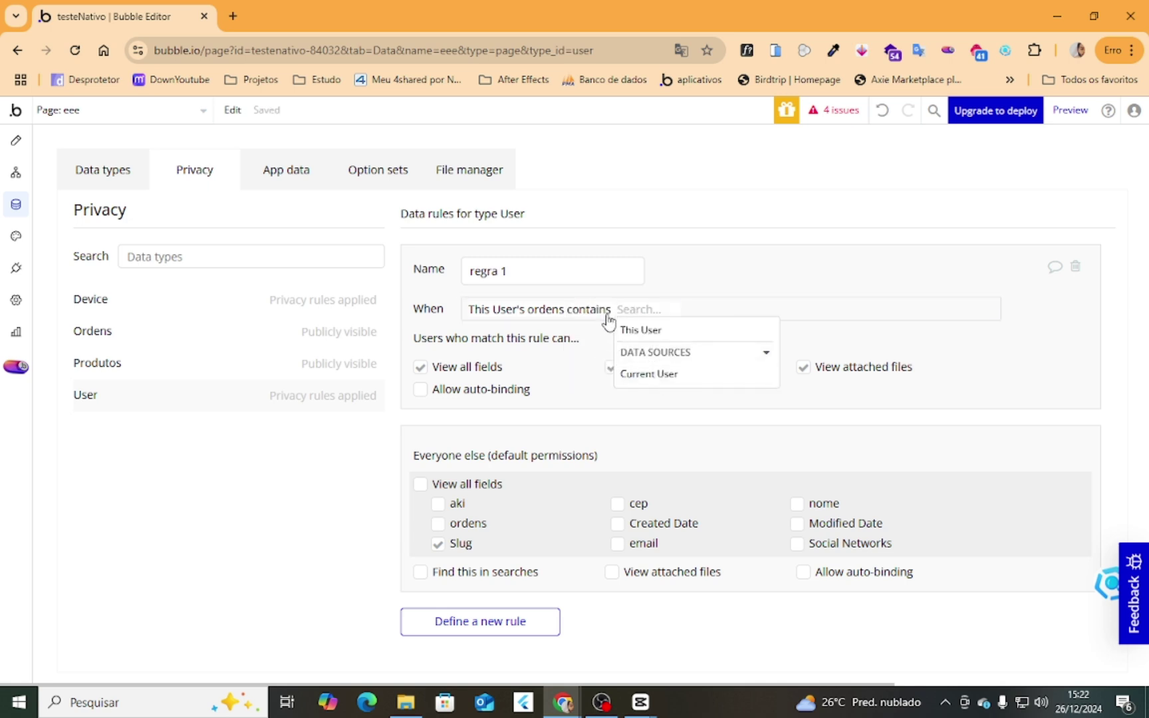
pyautogui.click(589, 308)
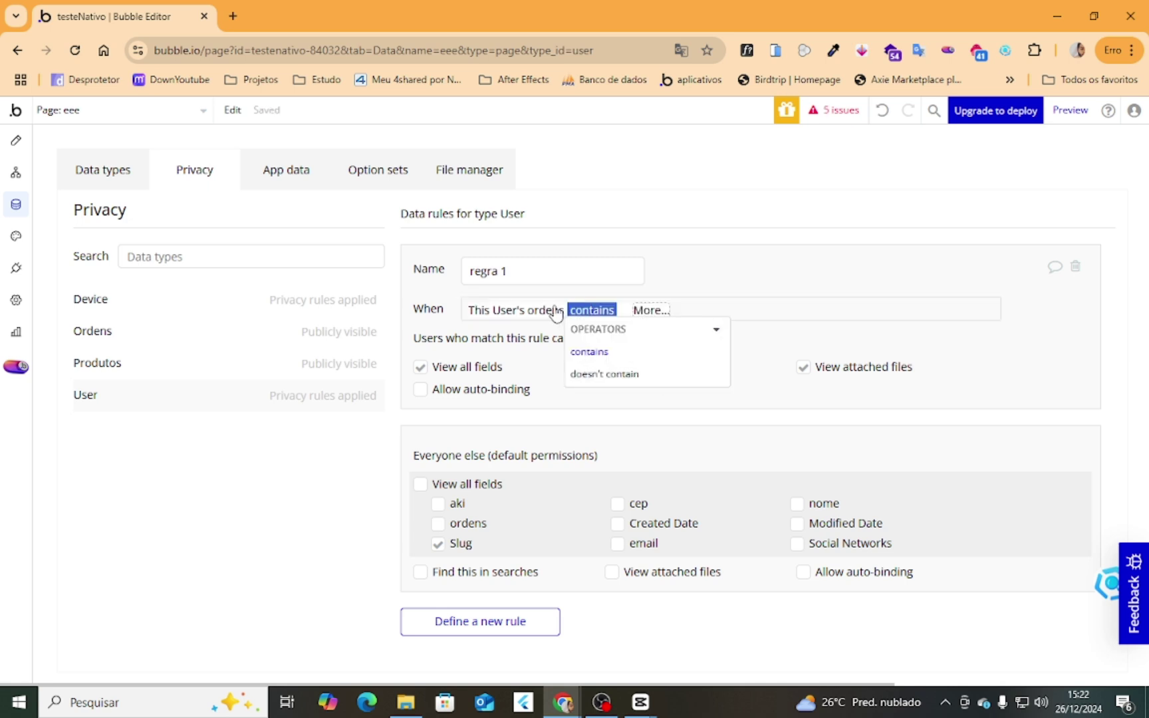
# Complete the condition of regra 1 as This User's cep is 1.
pyautogui.click(564, 308)
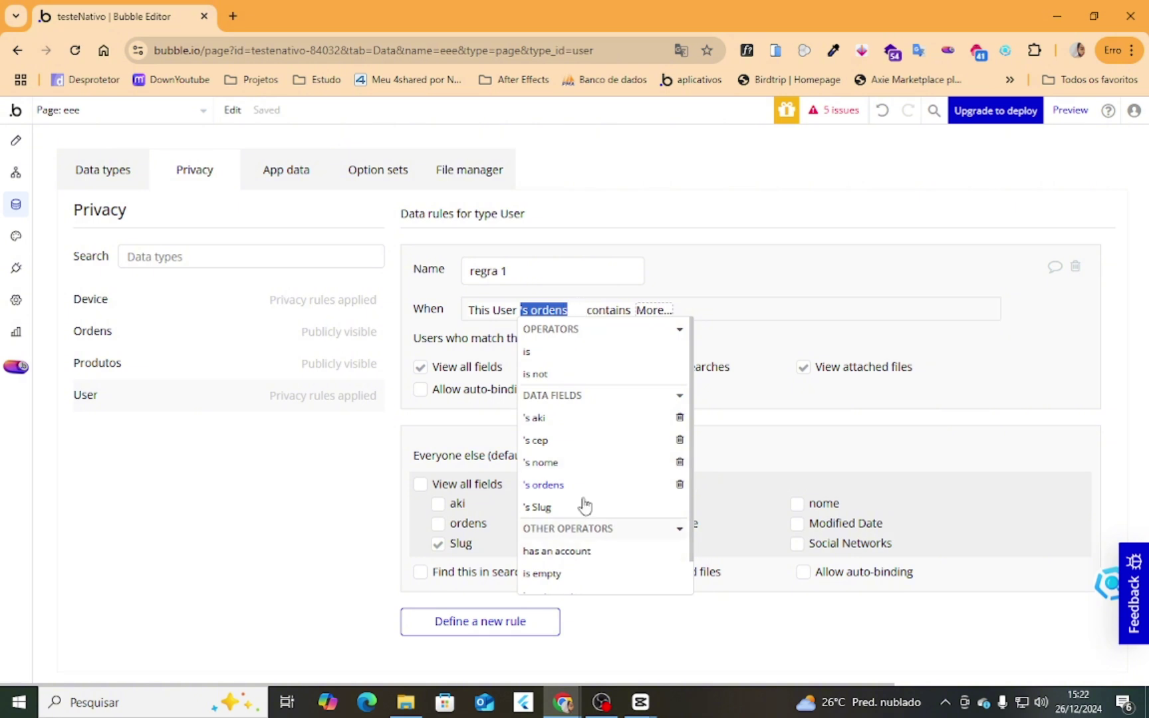
pyautogui.scroll(-1, 584, 475)
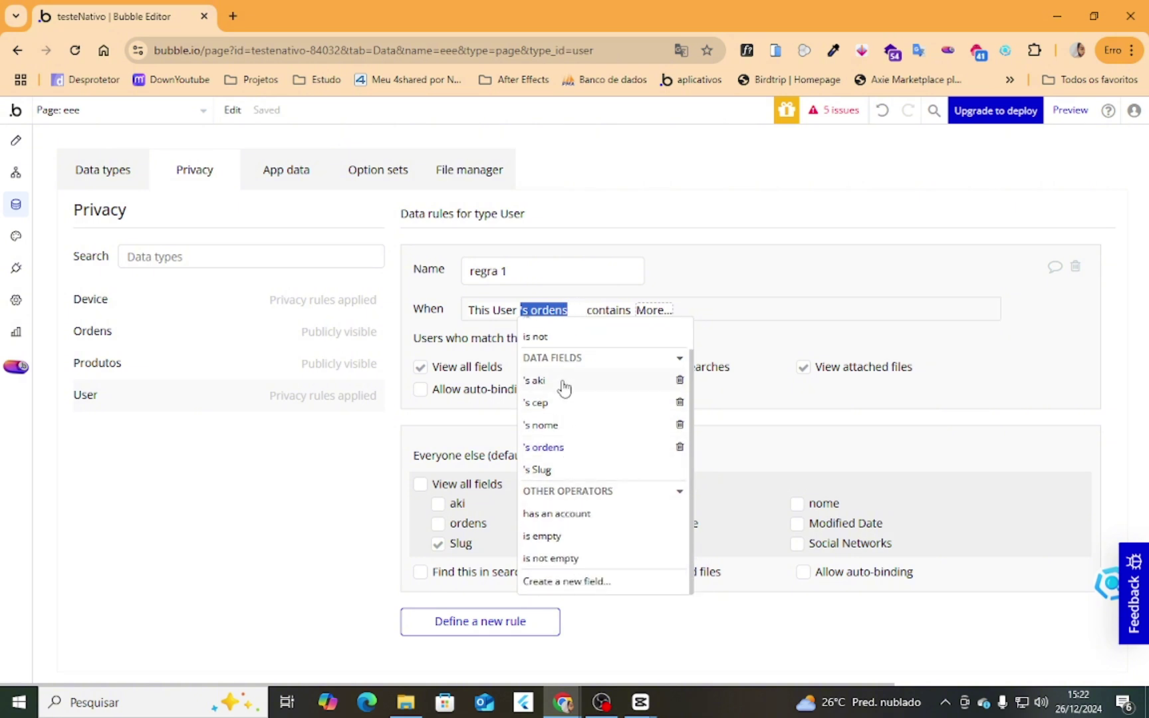
pyautogui.click(540, 402)
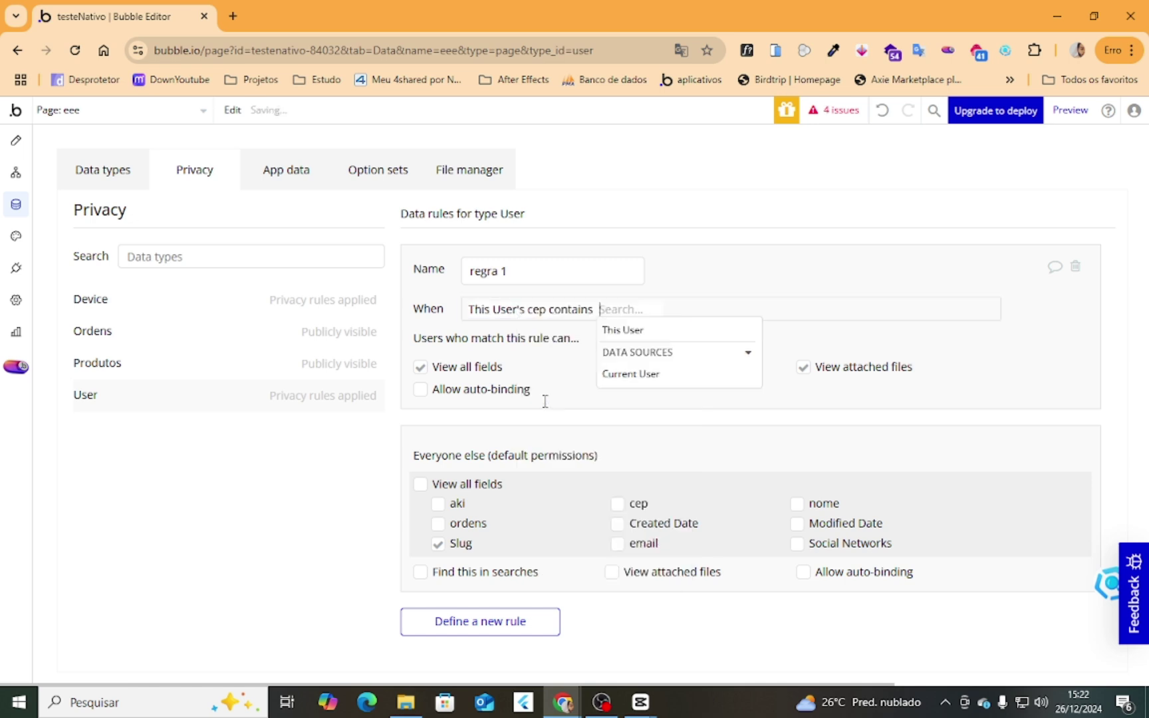
pyautogui.click(566, 313)
pyautogui.click(583, 349)
pyautogui.write('1')
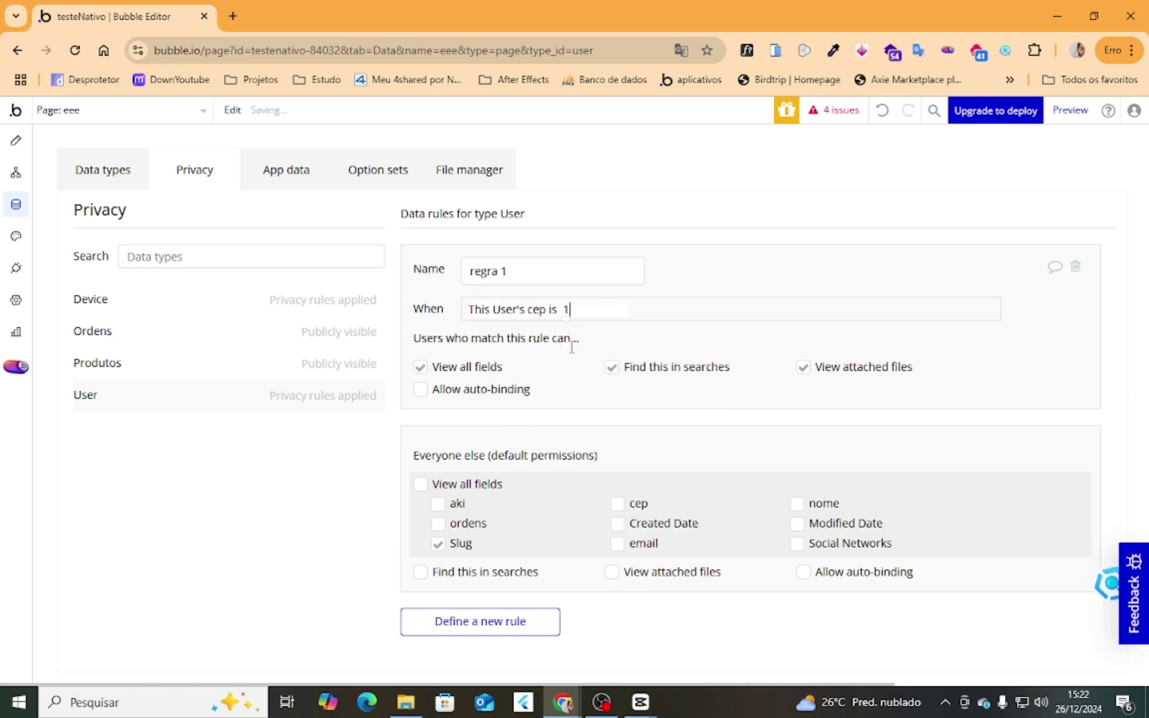
pyautogui.click(528, 339)
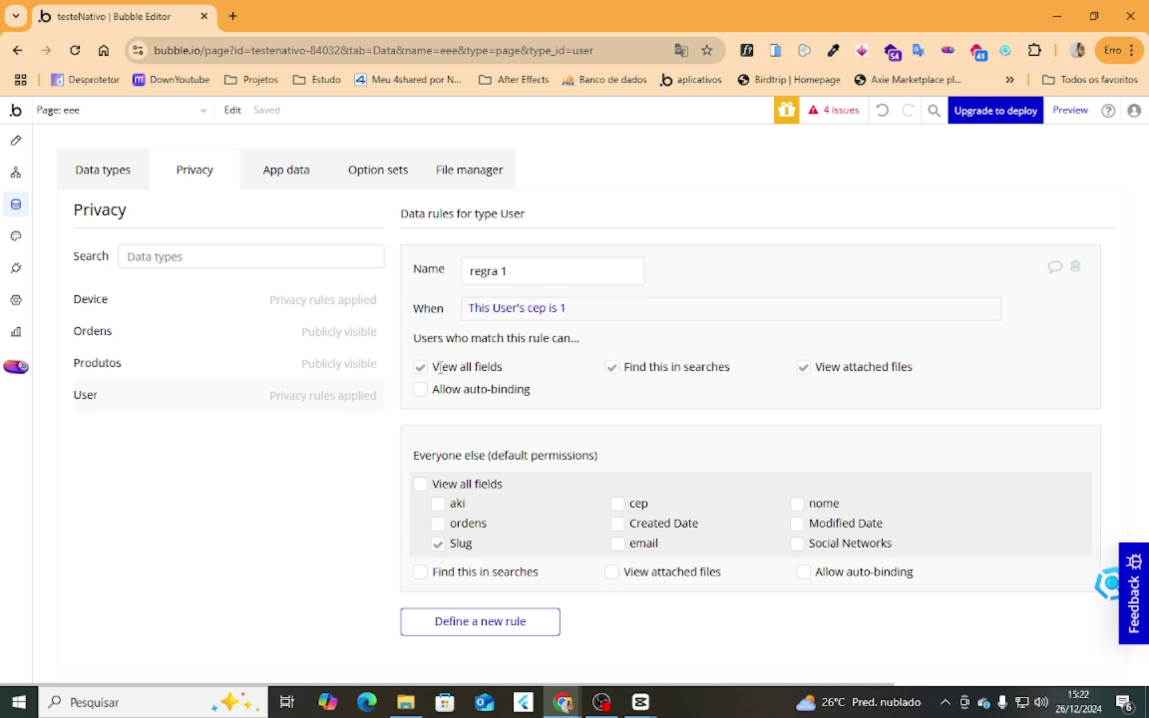
# Translate the editor page from English to Portuguese.
pyautogui.moveTo(440, 366); pyautogui.dragTo(516, 367)
pyautogui.rightClick(530, 385)
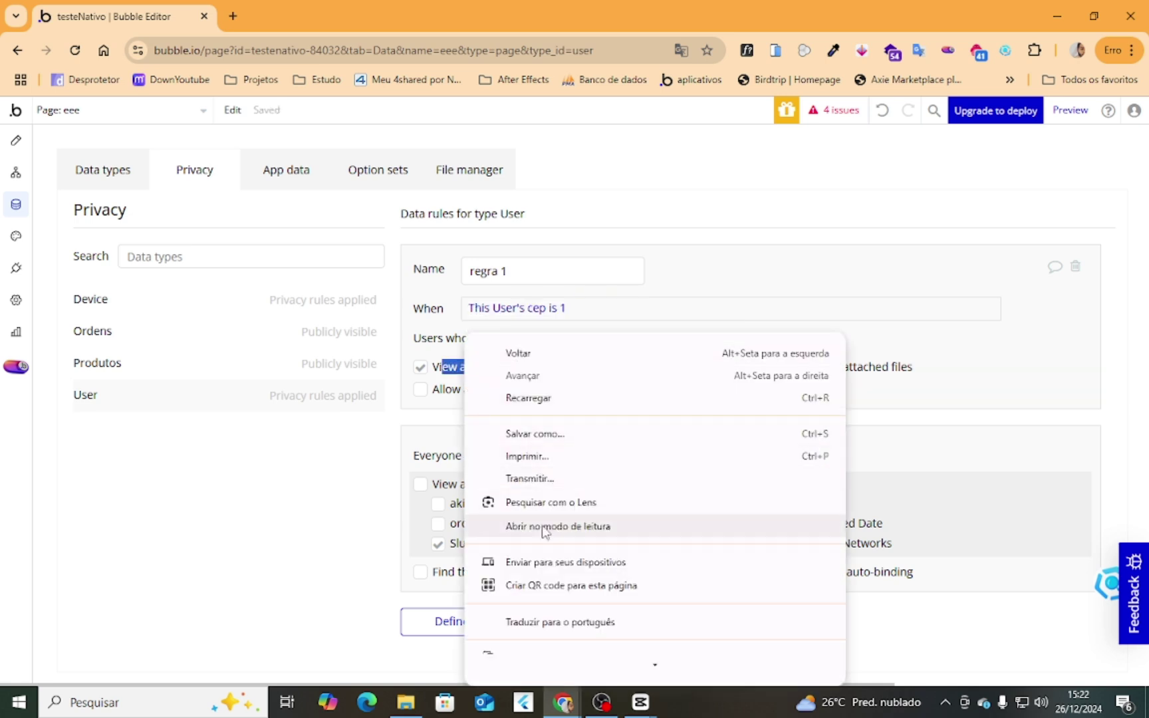
pyautogui.click(536, 621)
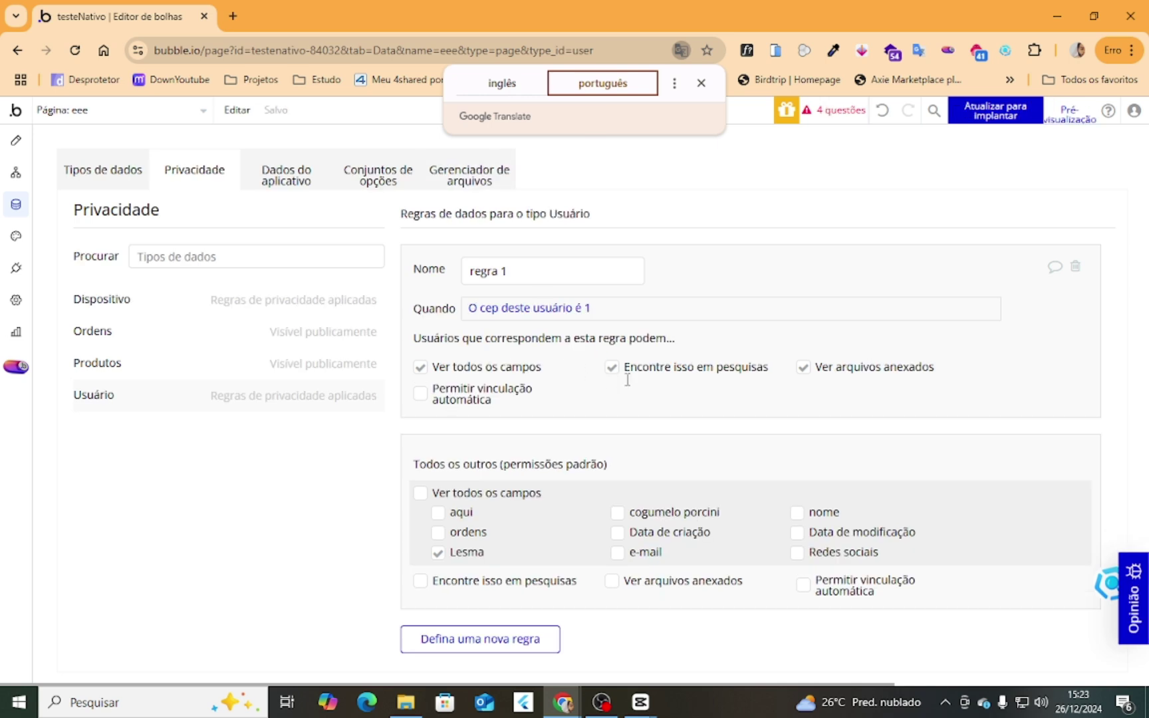
# Examine the search and attached-file permissions granted to users who match regra 1.
pyautogui.moveTo(647, 370); pyautogui.dragTo(673, 367)
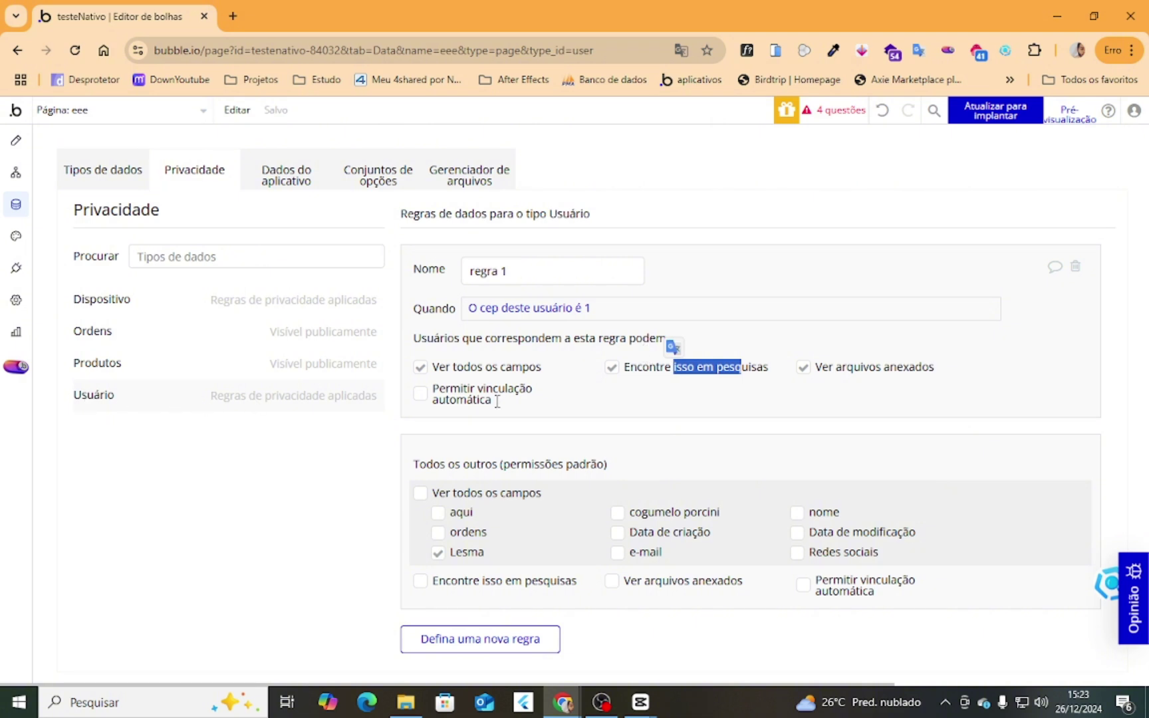
pyautogui.click(882, 360)
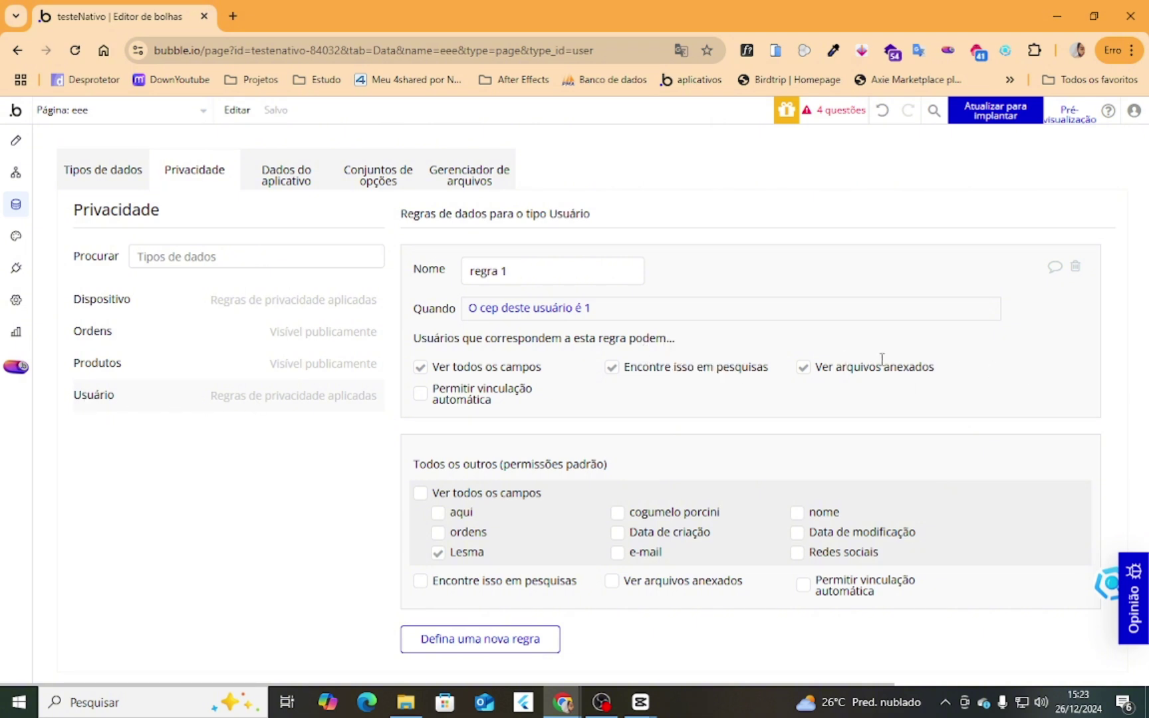
pyautogui.moveTo(846, 367); pyautogui.dragTo(909, 367)
# Try enabling automatic binding for users matching regra 1, and turn it off again.
pyautogui.click(419, 394)
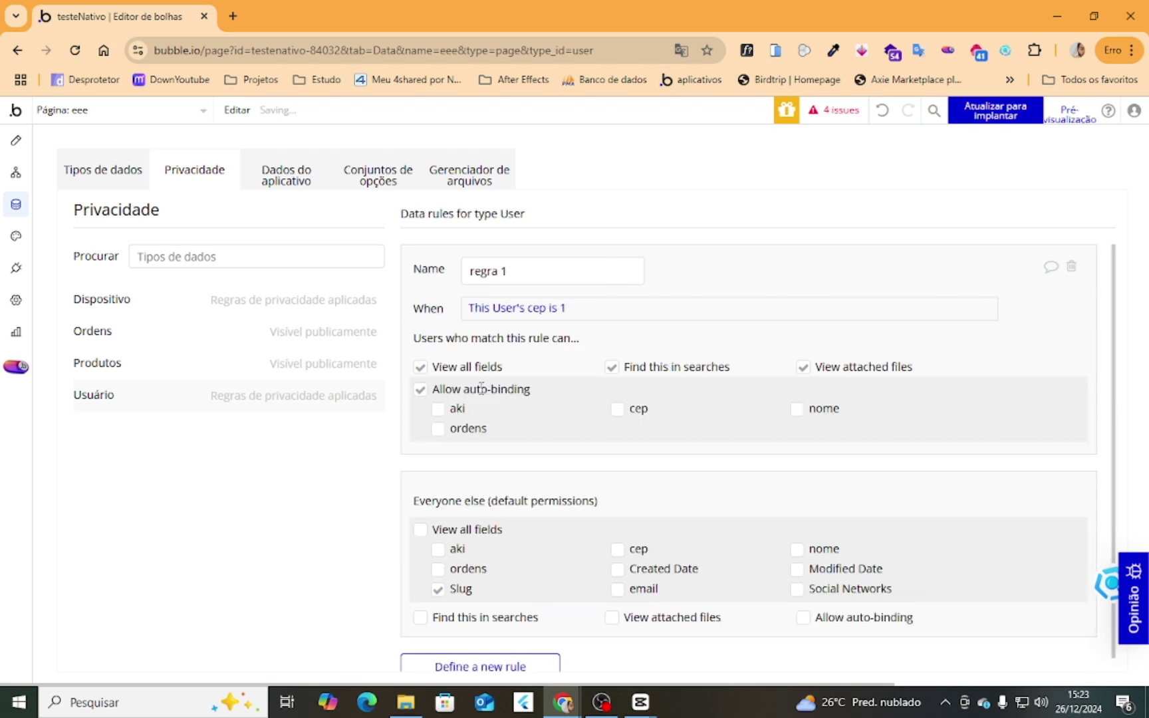
pyautogui.tripleClick(501, 399)
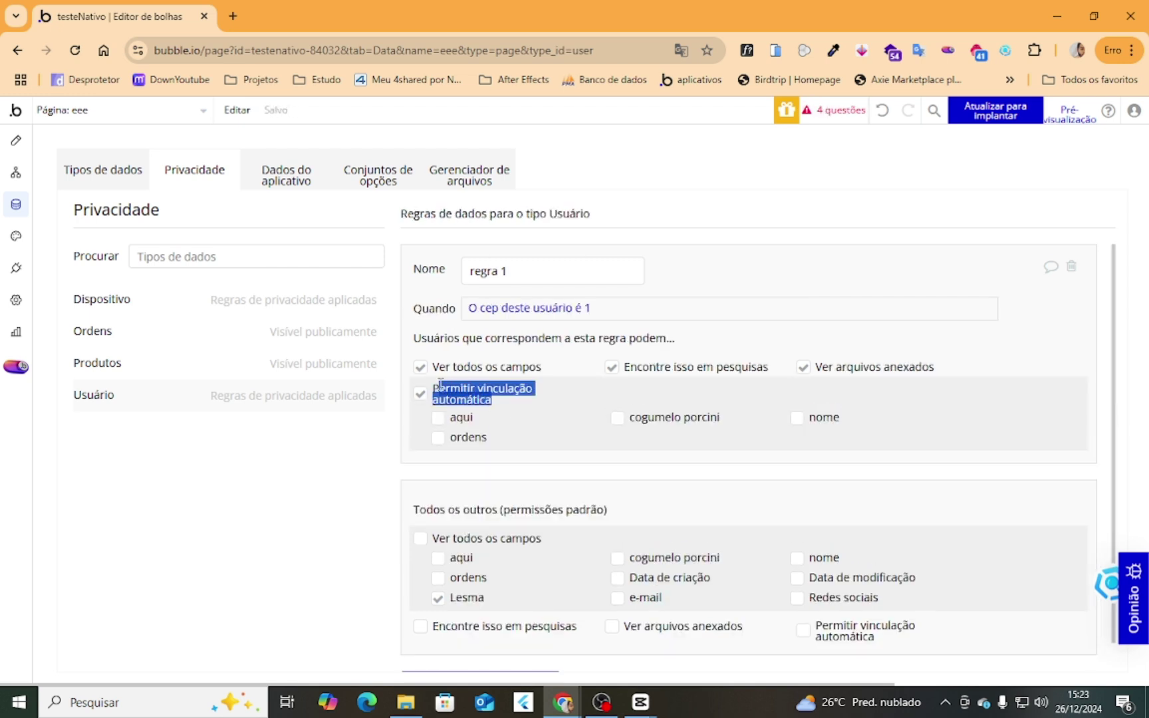
pyautogui.moveTo(505, 398); pyautogui.dragTo(434, 388)
pyautogui.click(436, 392)
pyautogui.click(420, 395)
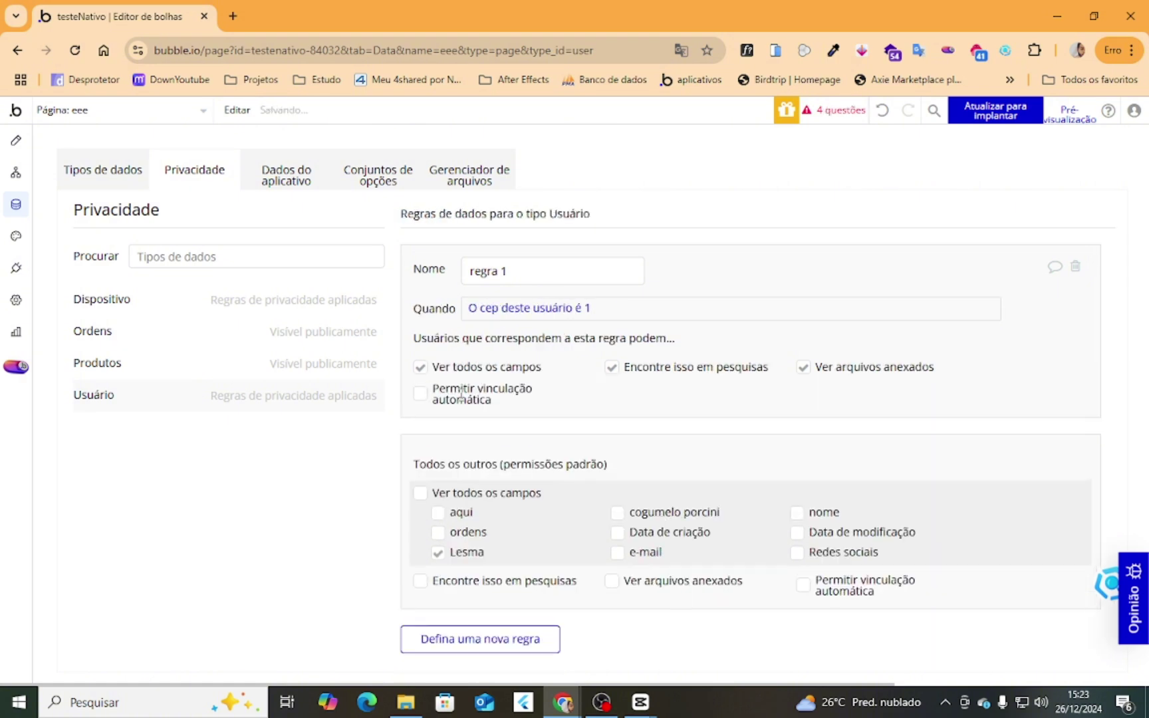
pyautogui.moveTo(455, 368); pyautogui.dragTo(482, 368)
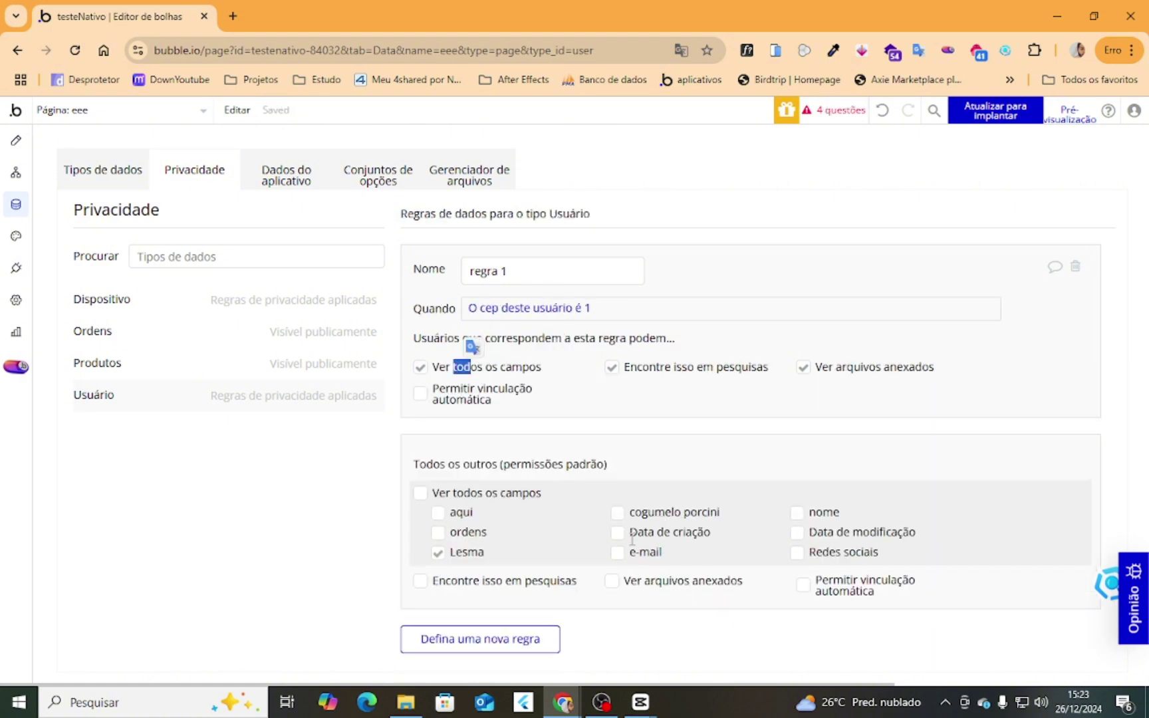
# Switch to the testeNativo preview window and reload the page to check the rule's effect.
pyautogui.click(563, 702)
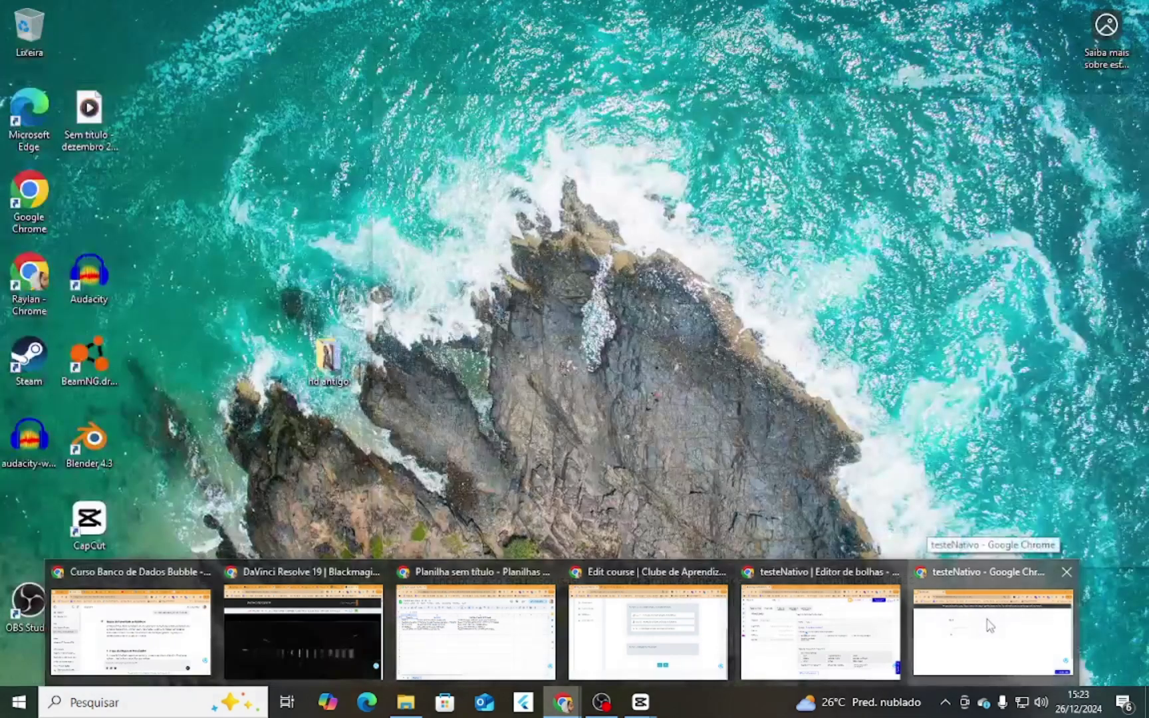
pyautogui.click(990, 625)
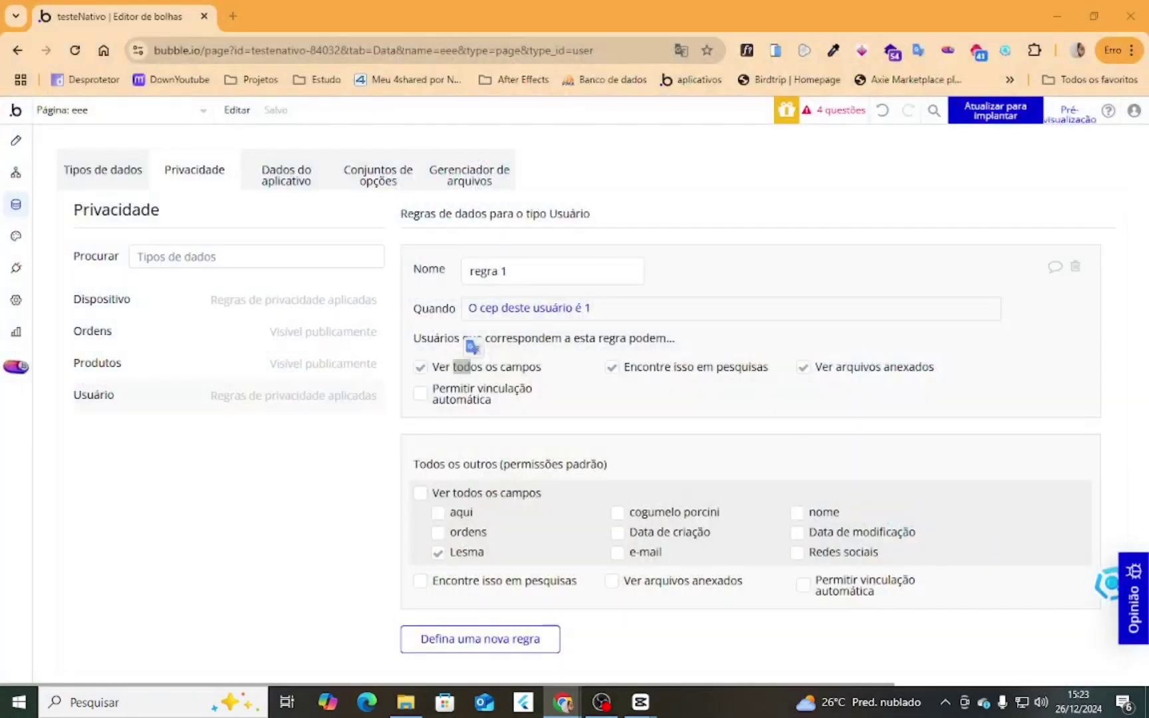
pyautogui.click(654, 213)
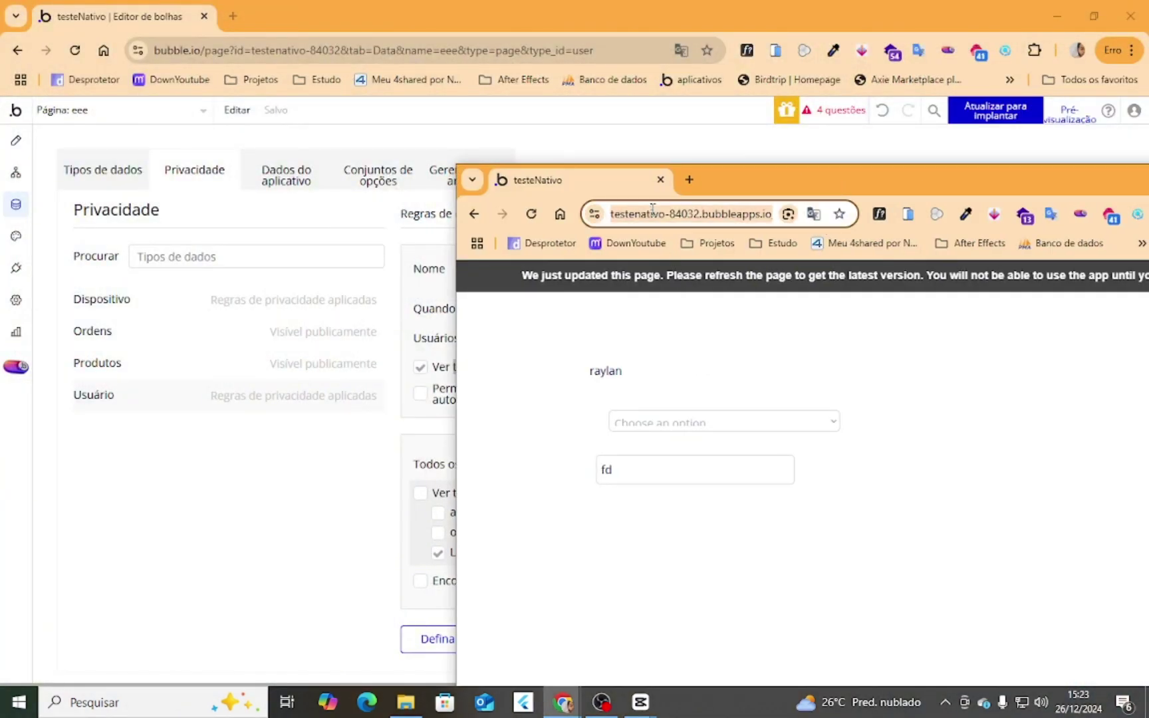
pyautogui.press('Return')
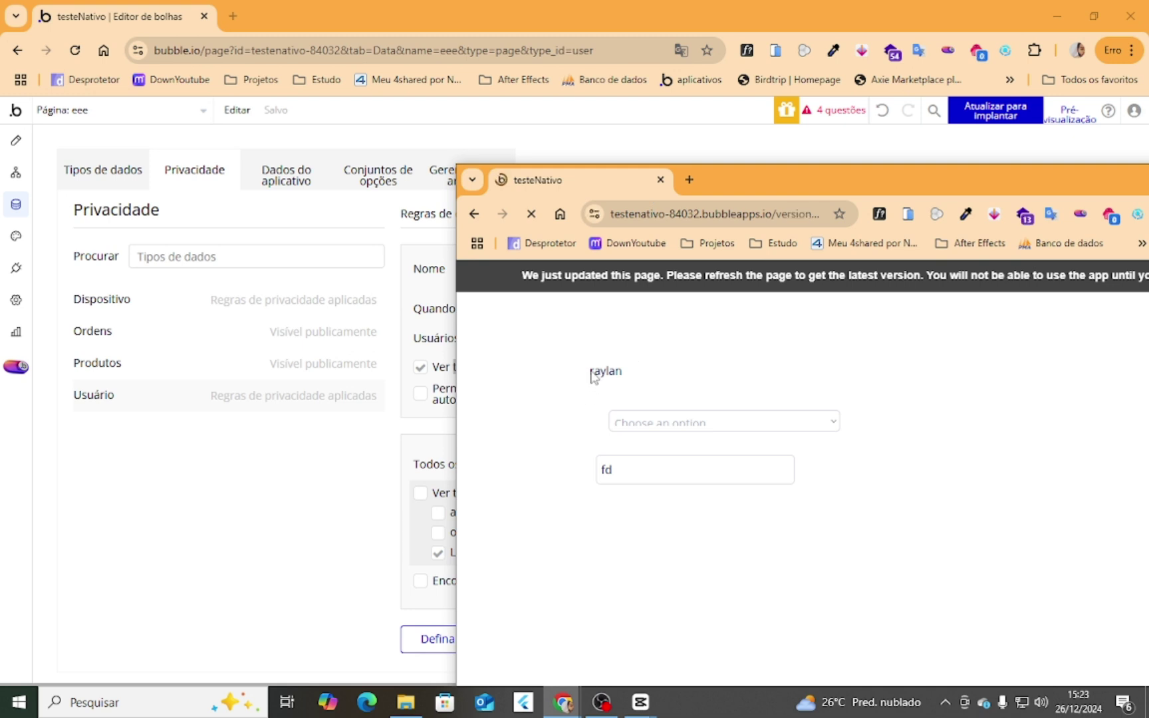
# Return to the Bubble editor and show the stored records of all users in the app data.
pyautogui.click(273, 465)
pyautogui.click(286, 176)
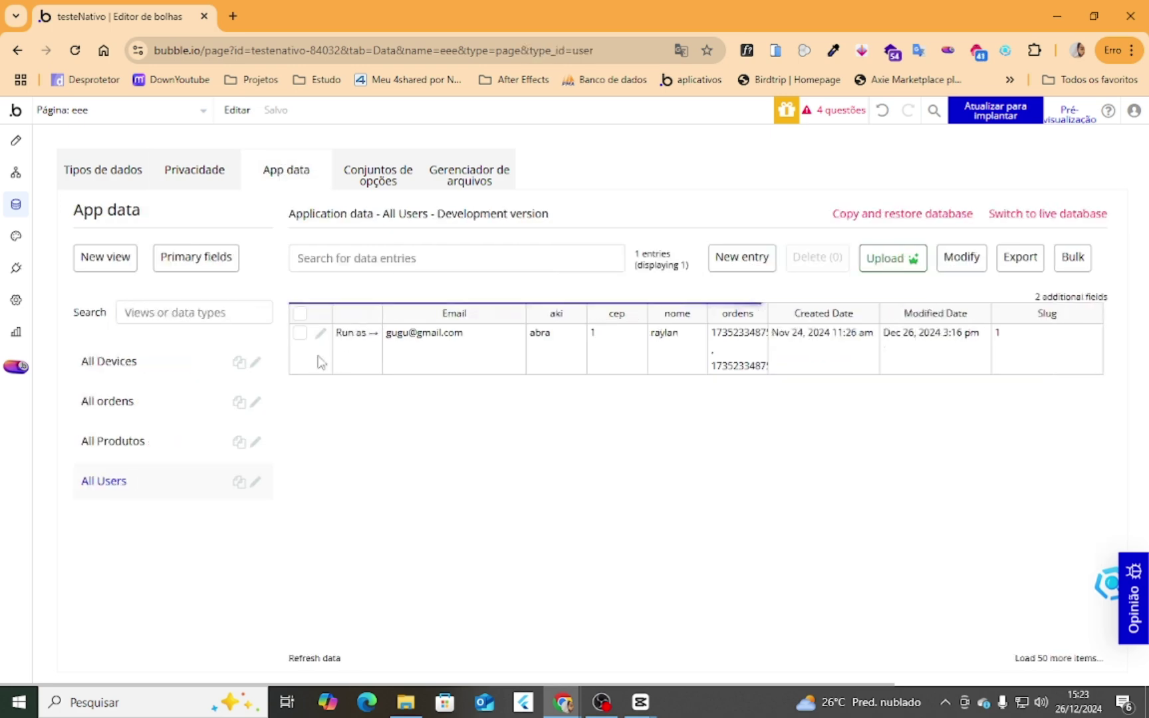
# Look up the stored user's slug and load the testeNativo preview at version-test/eee/1 for that user.
pyautogui.click(321, 334)
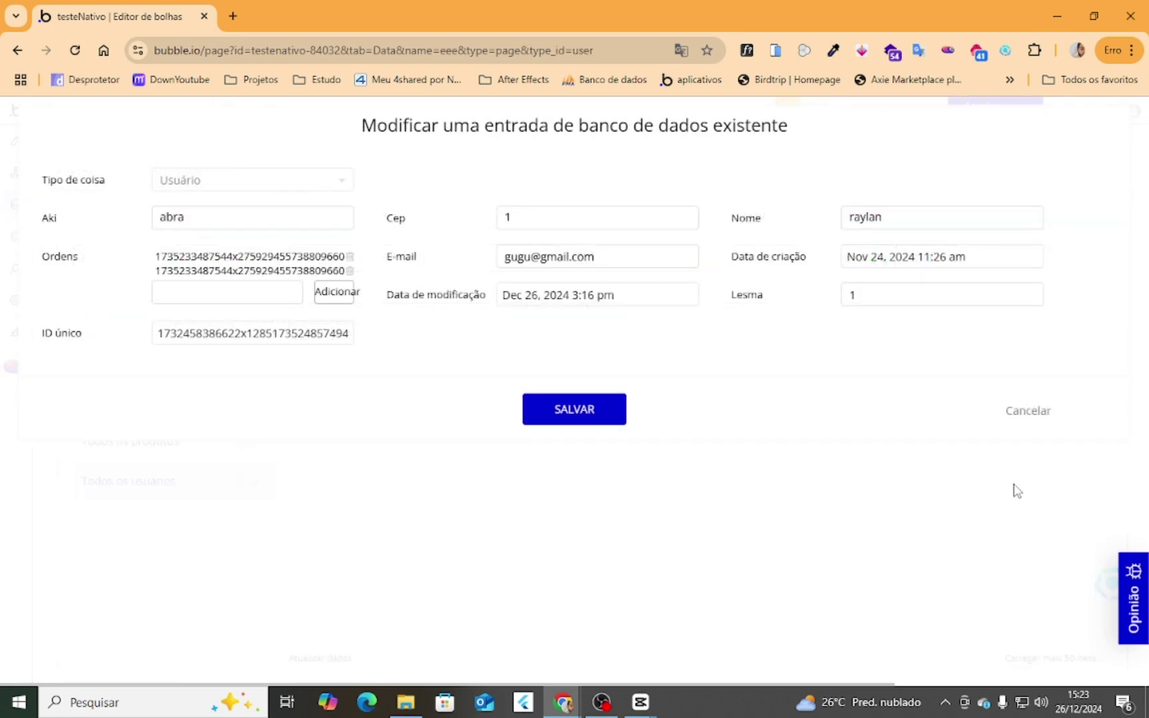
pyautogui.click(1028, 410)
pyautogui.moveTo(563, 701)
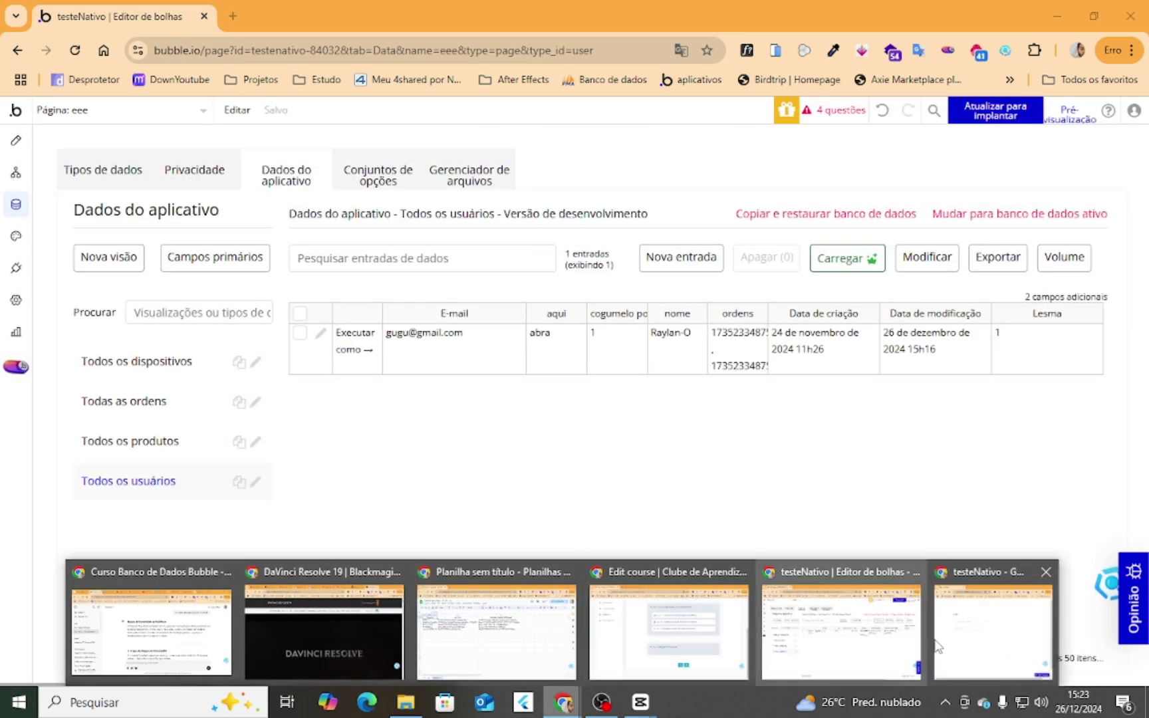
pyautogui.click(936, 645)
pyautogui.click(766, 214)
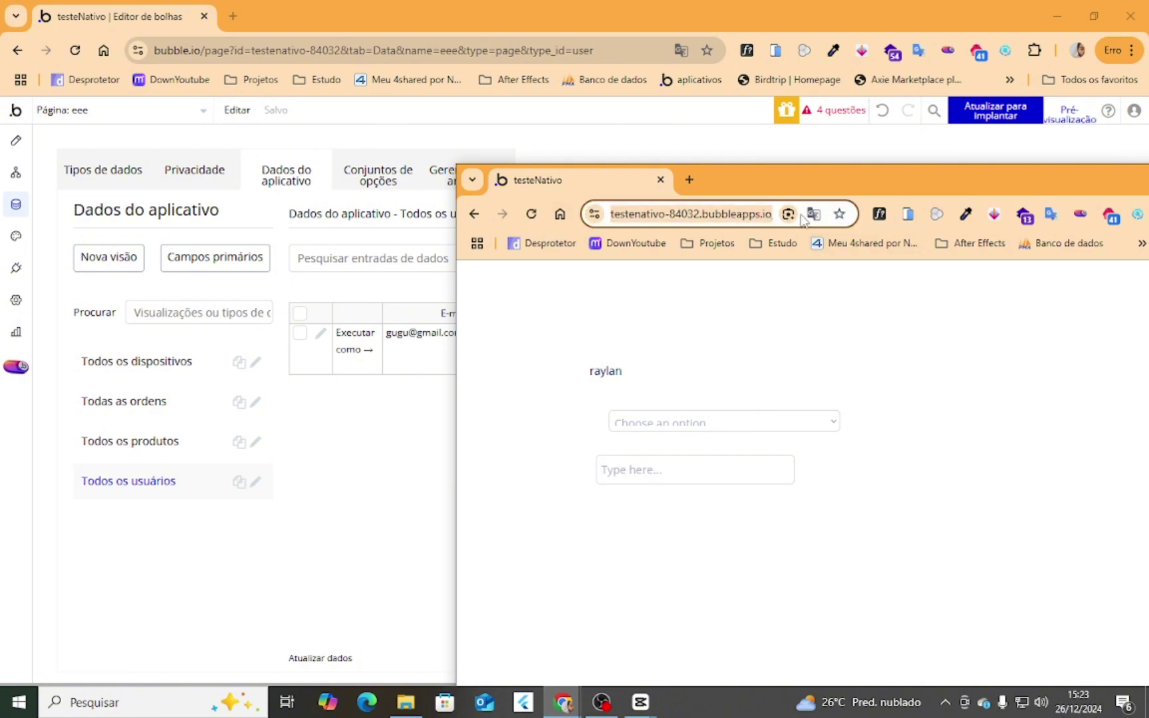
pyautogui.doubleClick(889, 180)
pyautogui.click(472, 42)
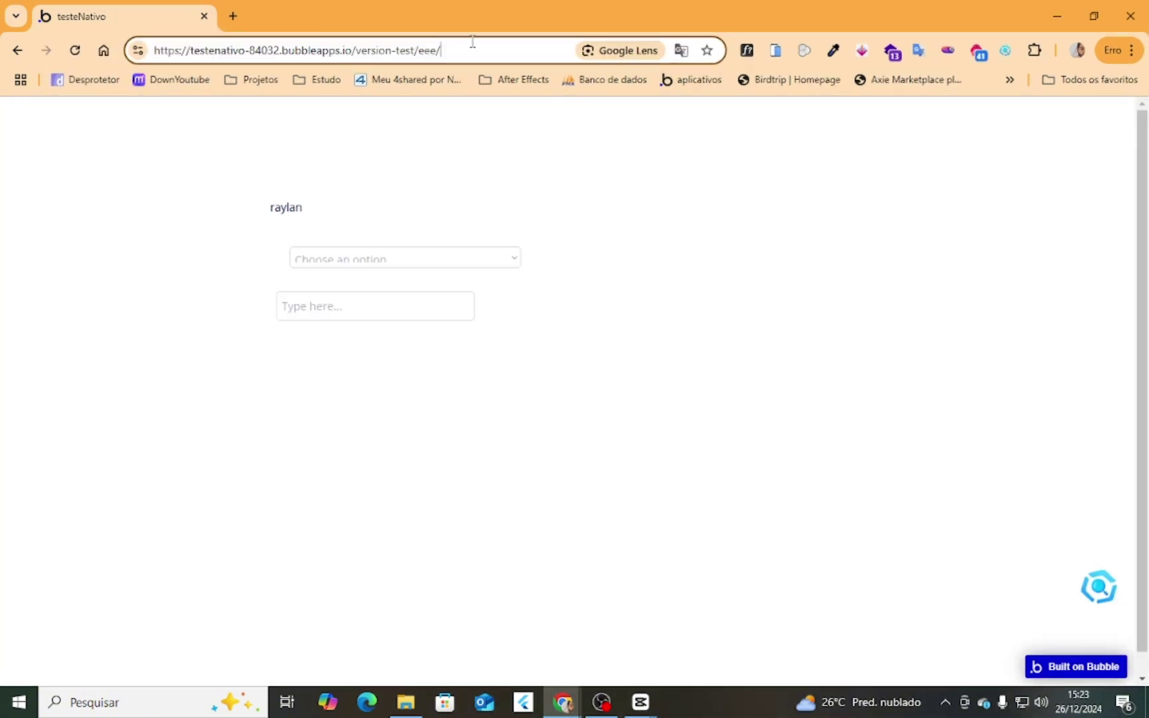
pyautogui.write('1')
pyautogui.press('Return')
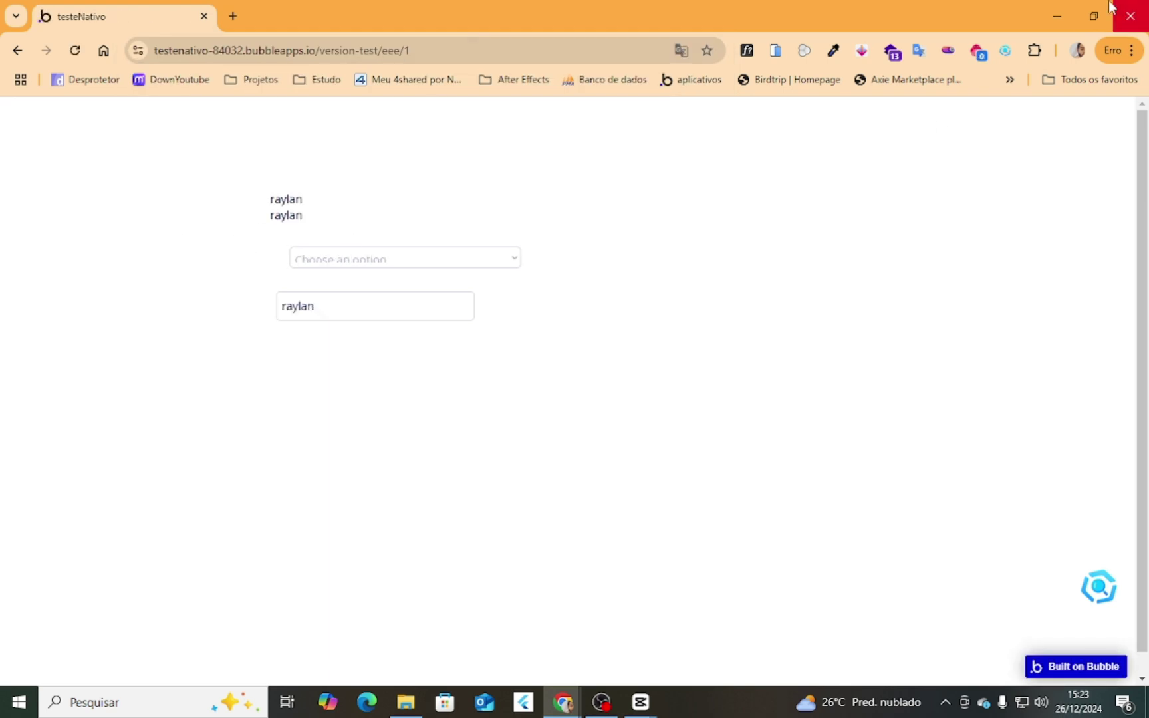
# Shrink the preview window after checking the displayed user name, and move it aside over the Bubble editor.
pyautogui.moveTo(280, 217); pyautogui.dragTo(303, 199)
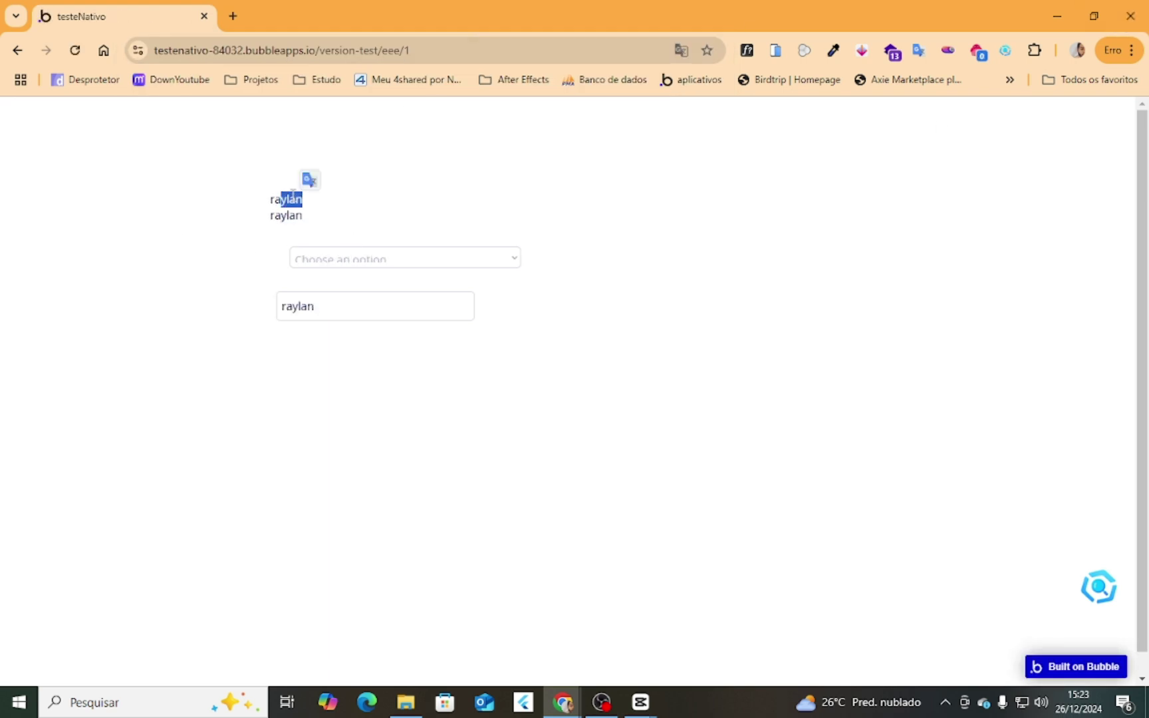
pyautogui.click(1093, 16)
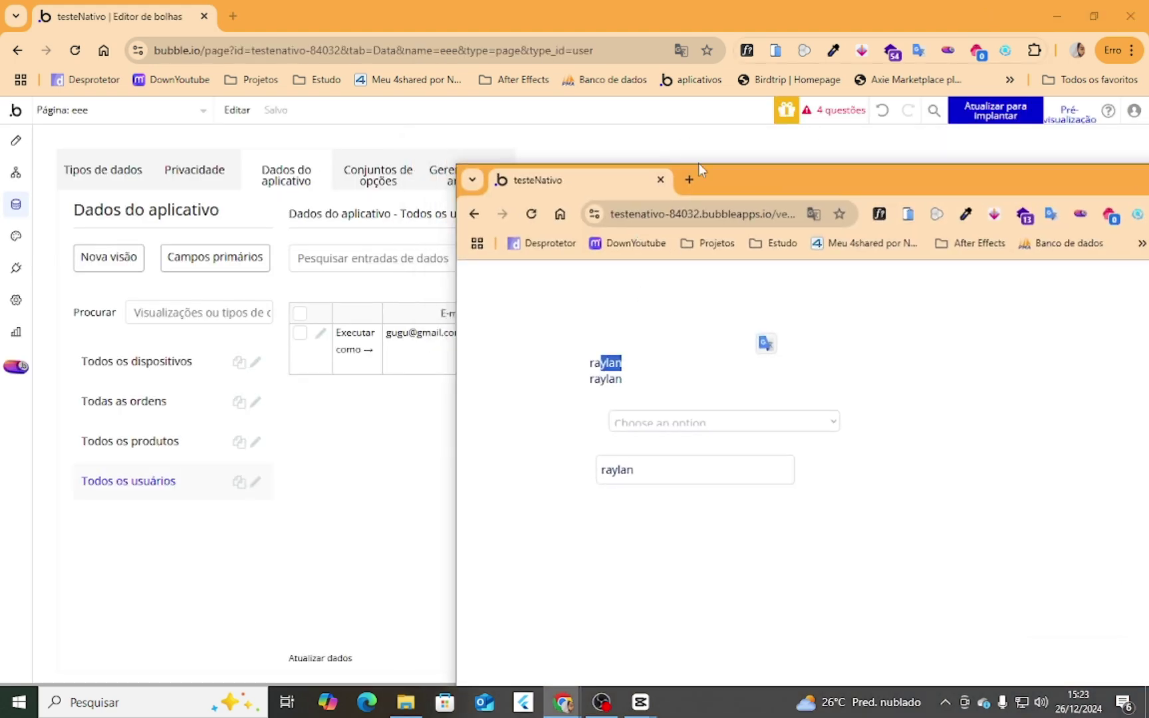
pyautogui.moveTo(698, 163); pyautogui.dragTo(836, 182)
# Review regra 1, set the stored user's cep to 2 in the app data, and view the preview again.
pyautogui.click(186, 174)
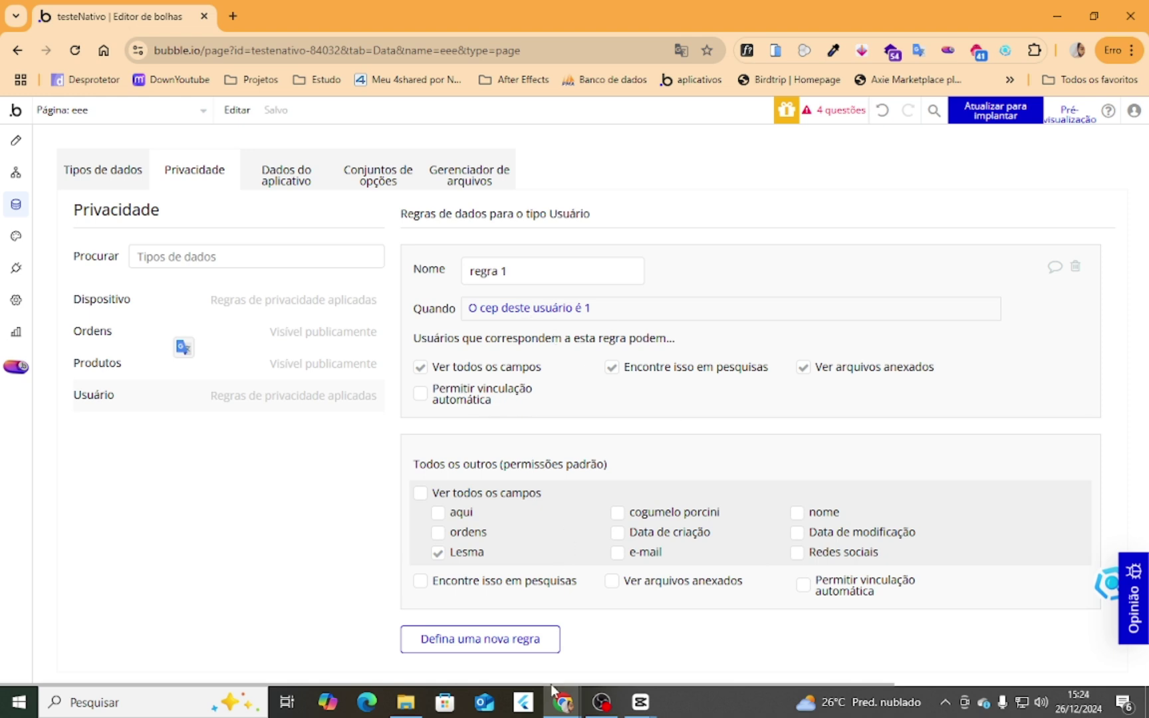
pyautogui.click(294, 175)
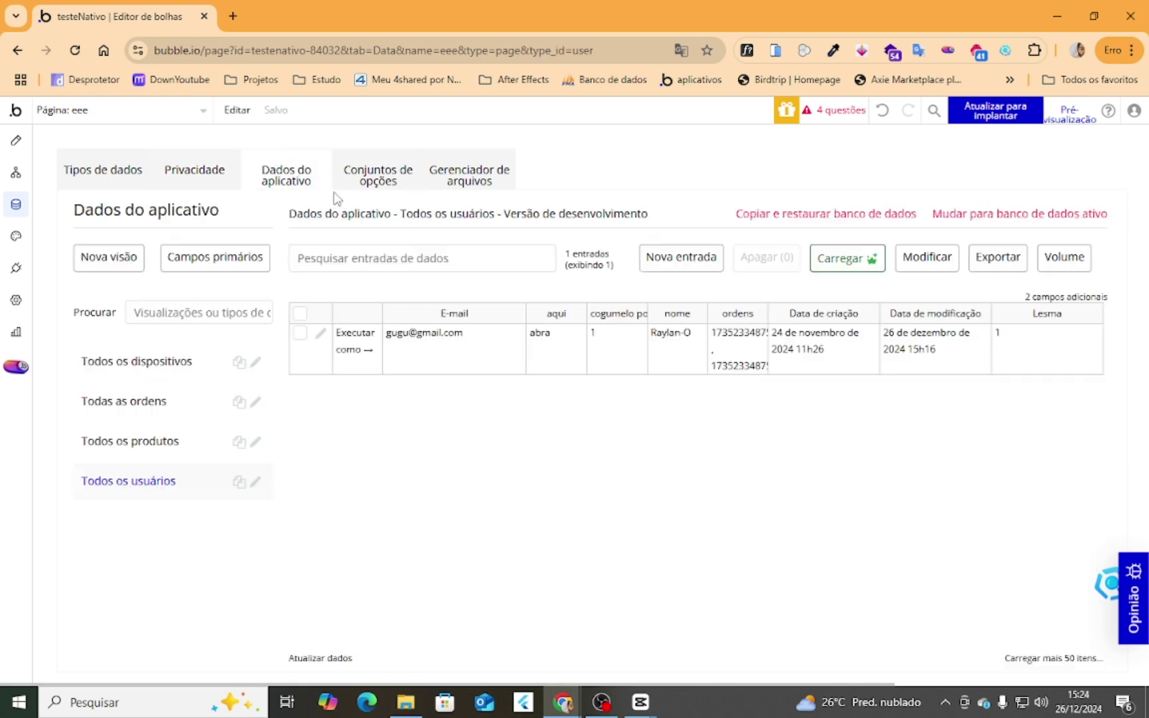
pyautogui.click(322, 332)
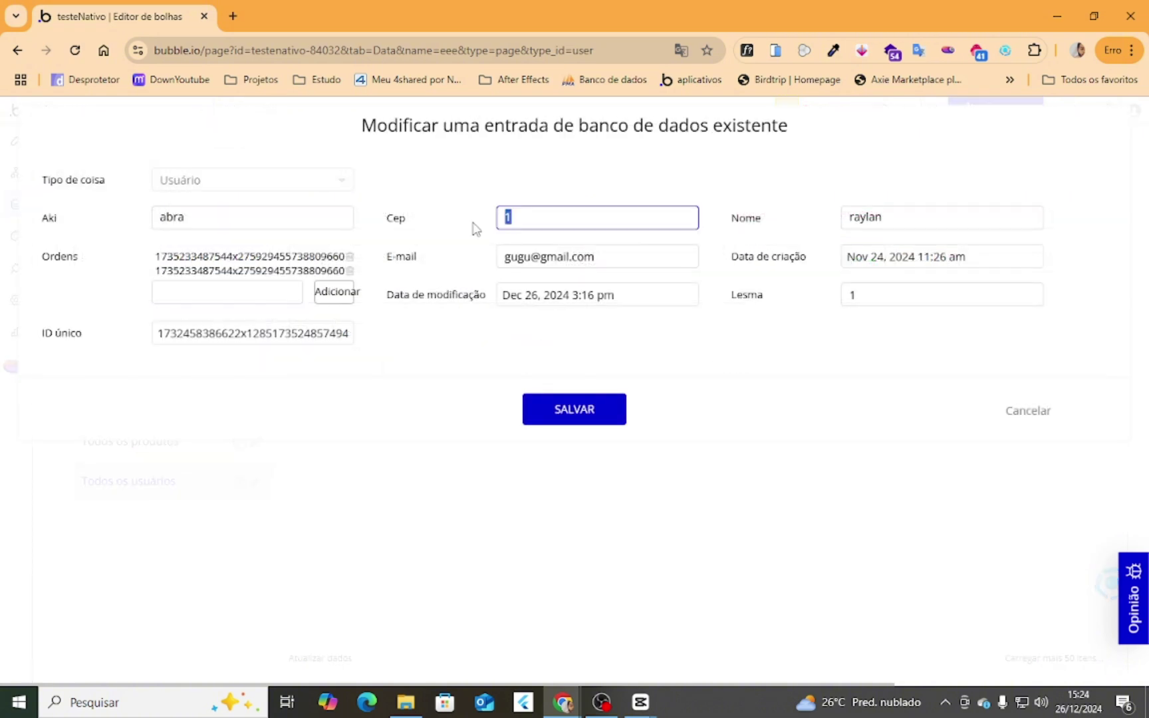
pyautogui.click(562, 407)
pyautogui.click(566, 299)
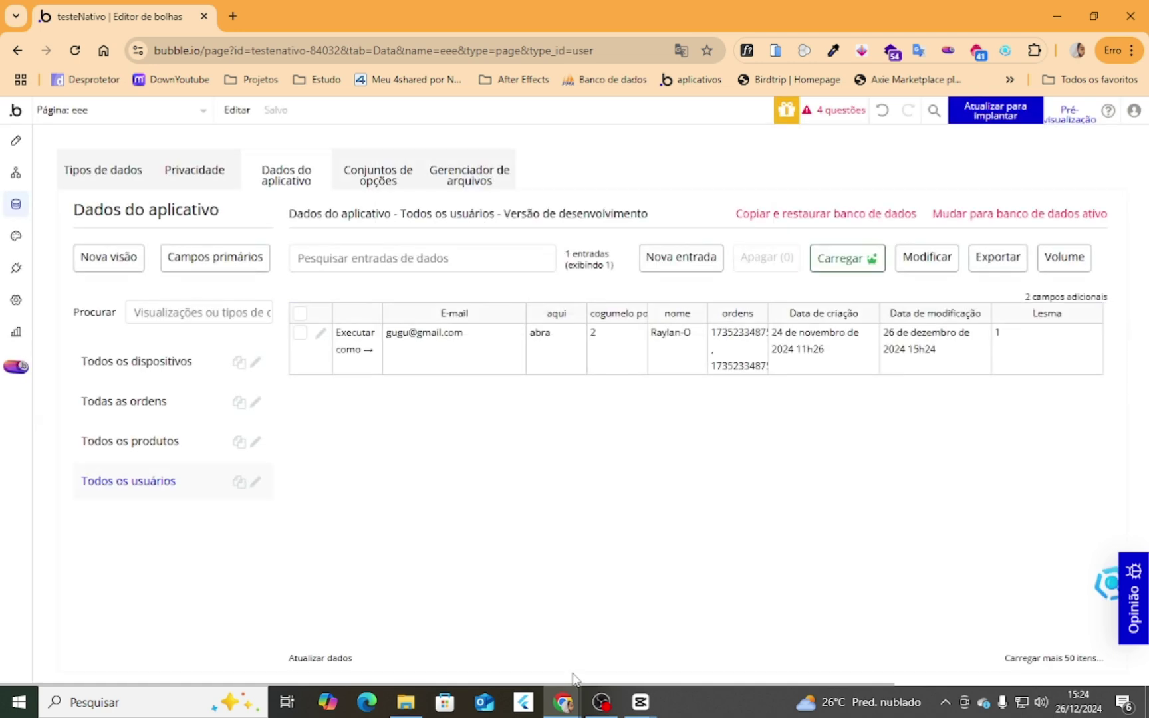
pyautogui.moveTo(562, 702)
pyautogui.click(969, 640)
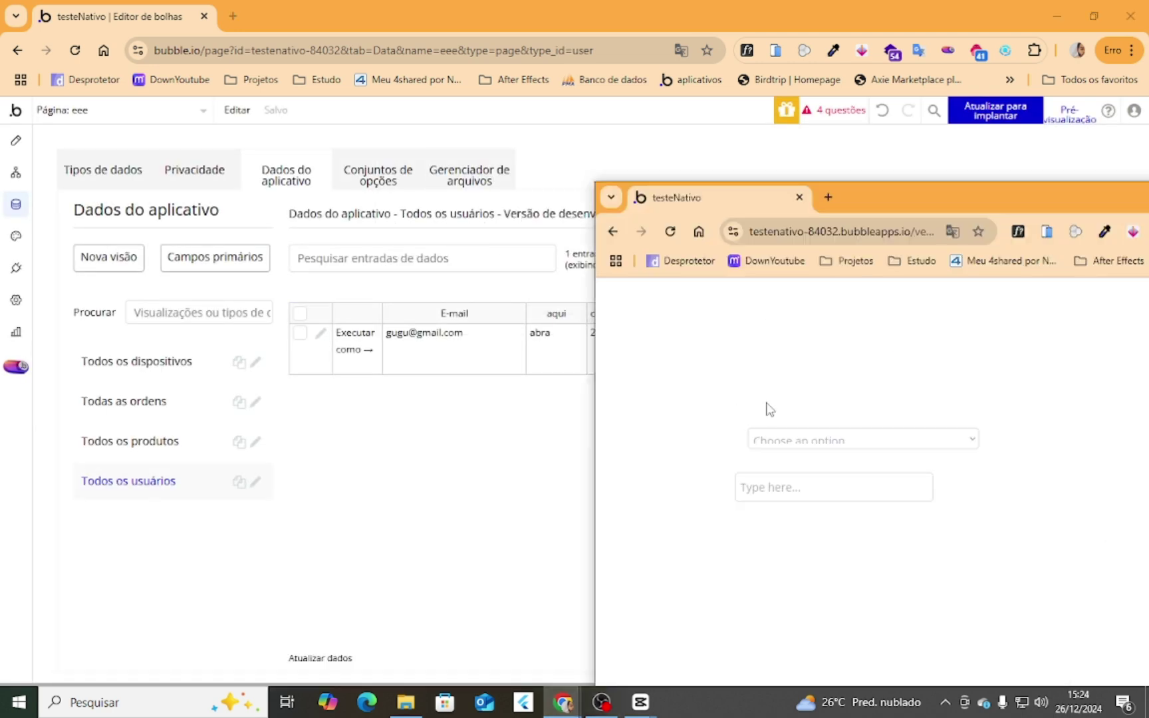
# Change the condition of privacy rule regra 1 for the User type to This User's cep is 2.
pyautogui.click(203, 182)
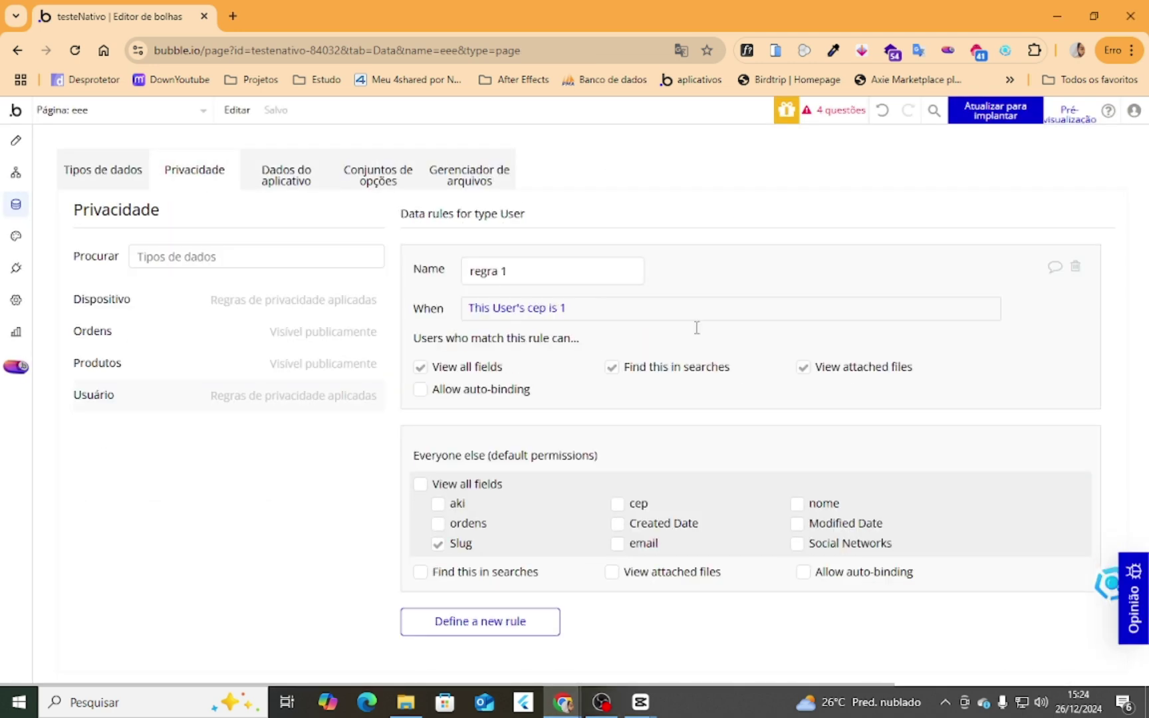
pyautogui.click(591, 312)
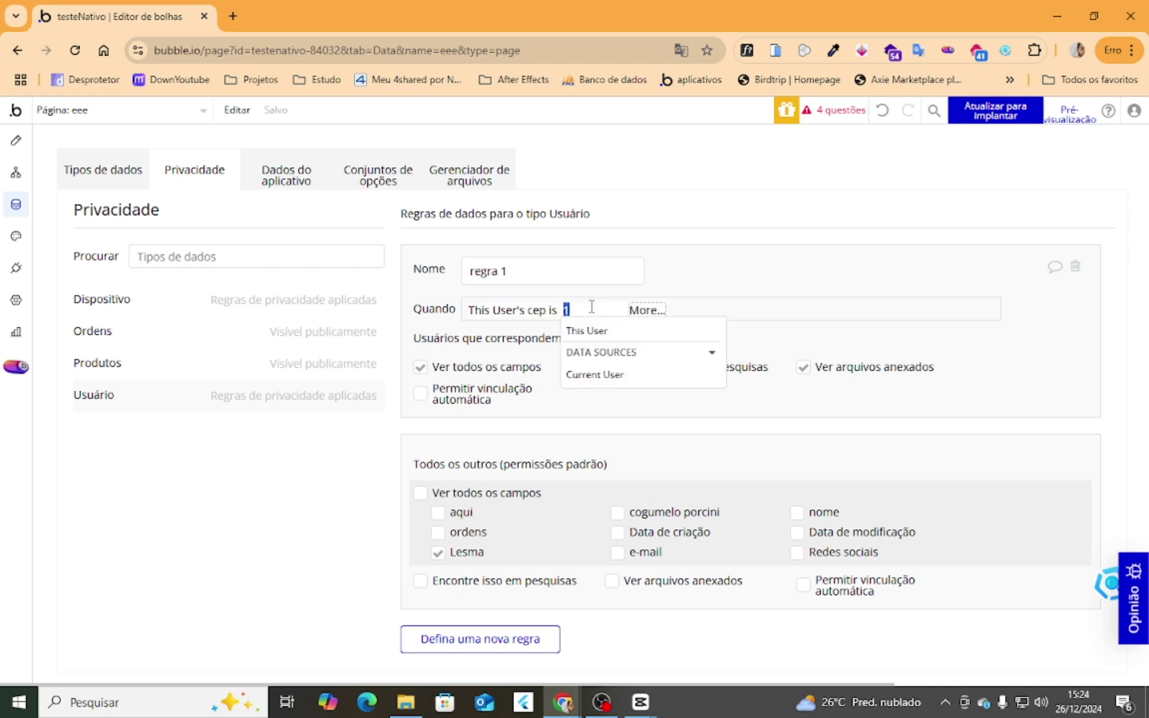
pyautogui.write('2')
pyautogui.press('Return')
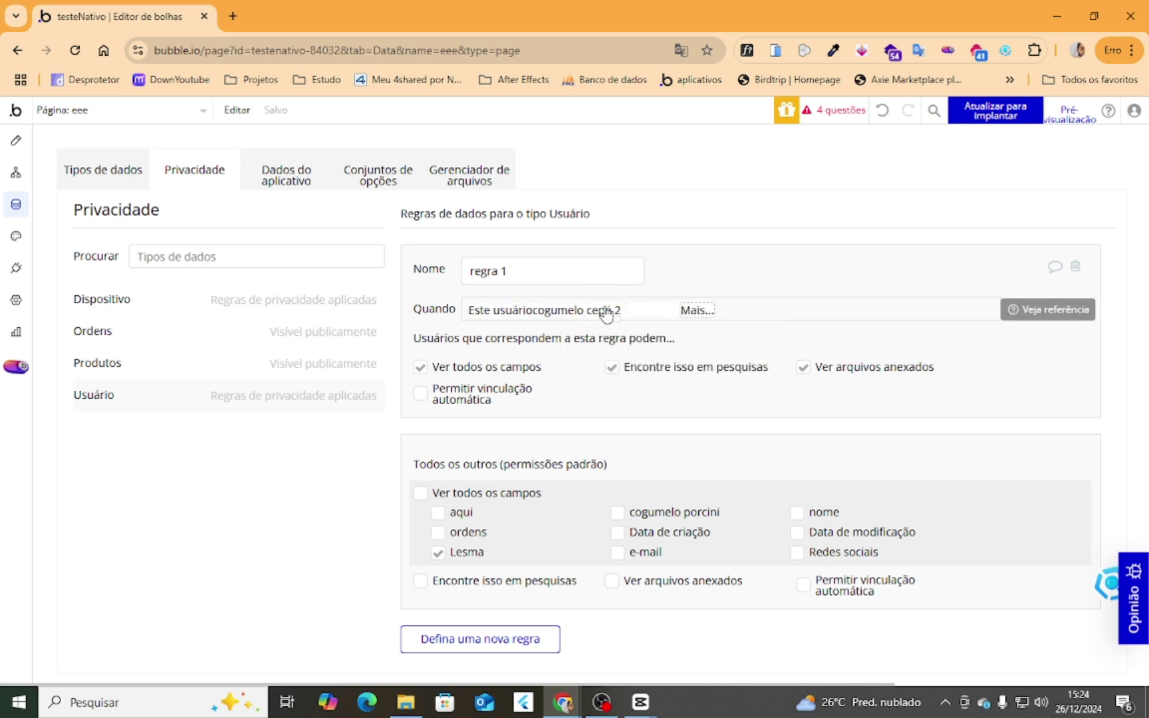
pyautogui.click(762, 280)
pyautogui.click(763, 280)
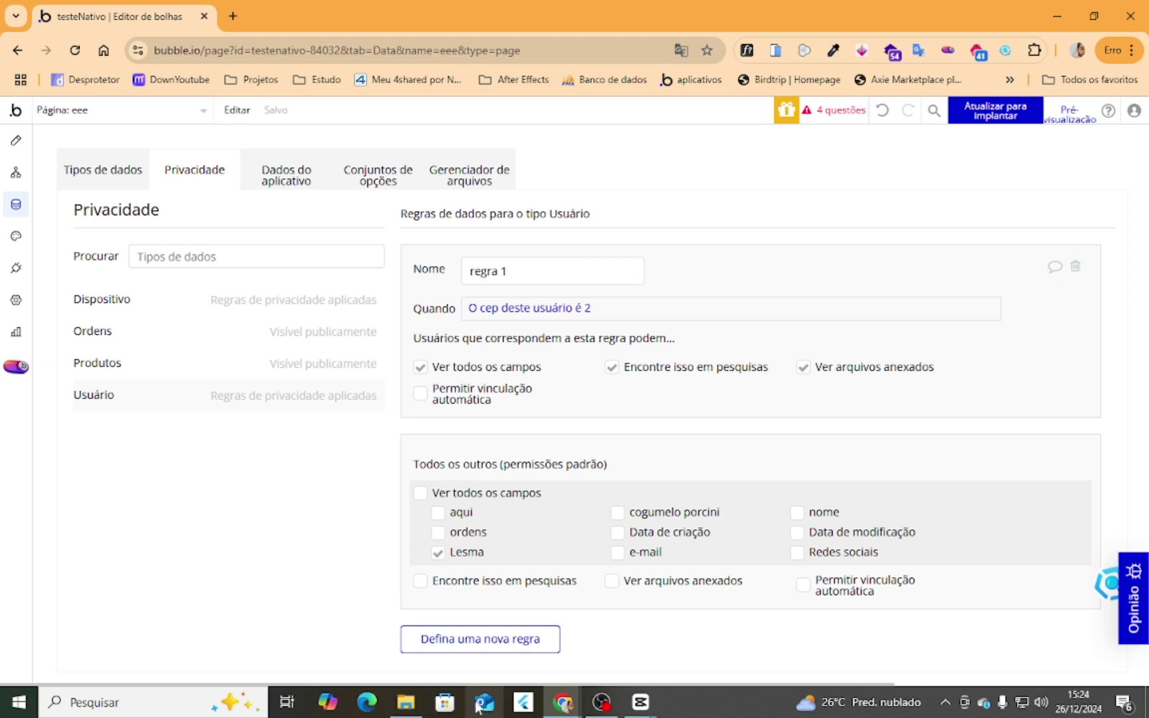
# Switch to the testeNativo preview and refresh the page to check the changed rule condition.
pyautogui.click(565, 704)
pyautogui.click(985, 626)
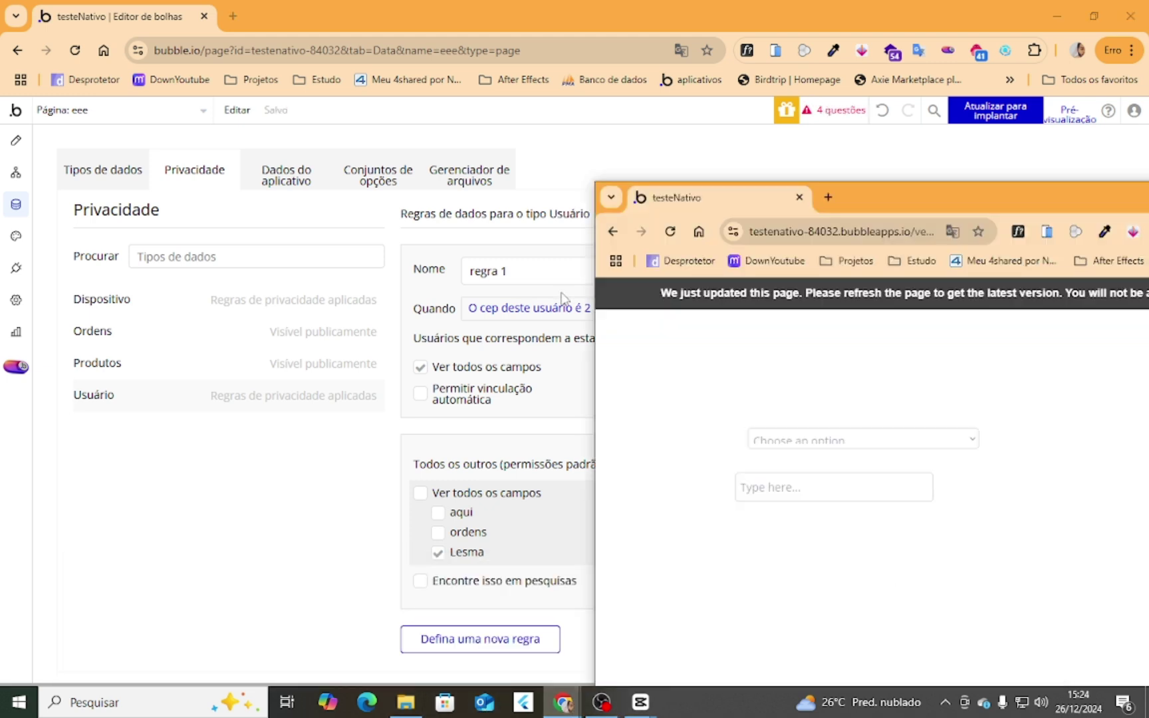
pyautogui.click(748, 301)
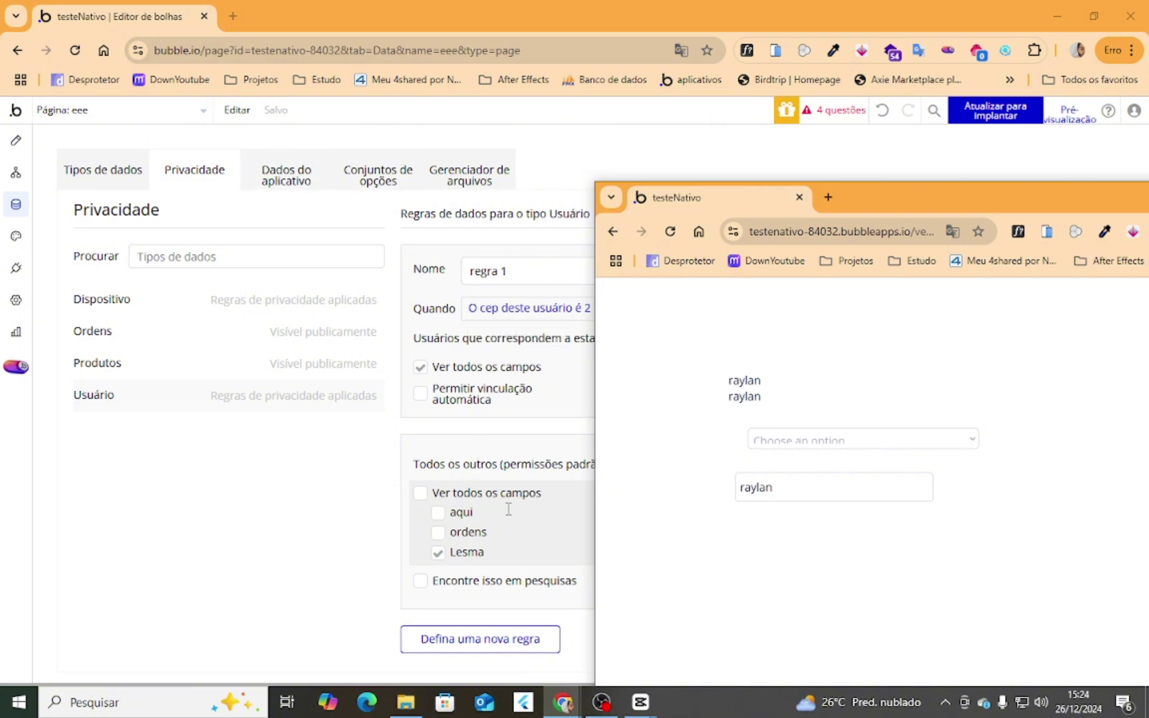
# In the design of page eee, try static choices as the dropdown's choice style, and return it to dynamic choices.
pyautogui.click(264, 502)
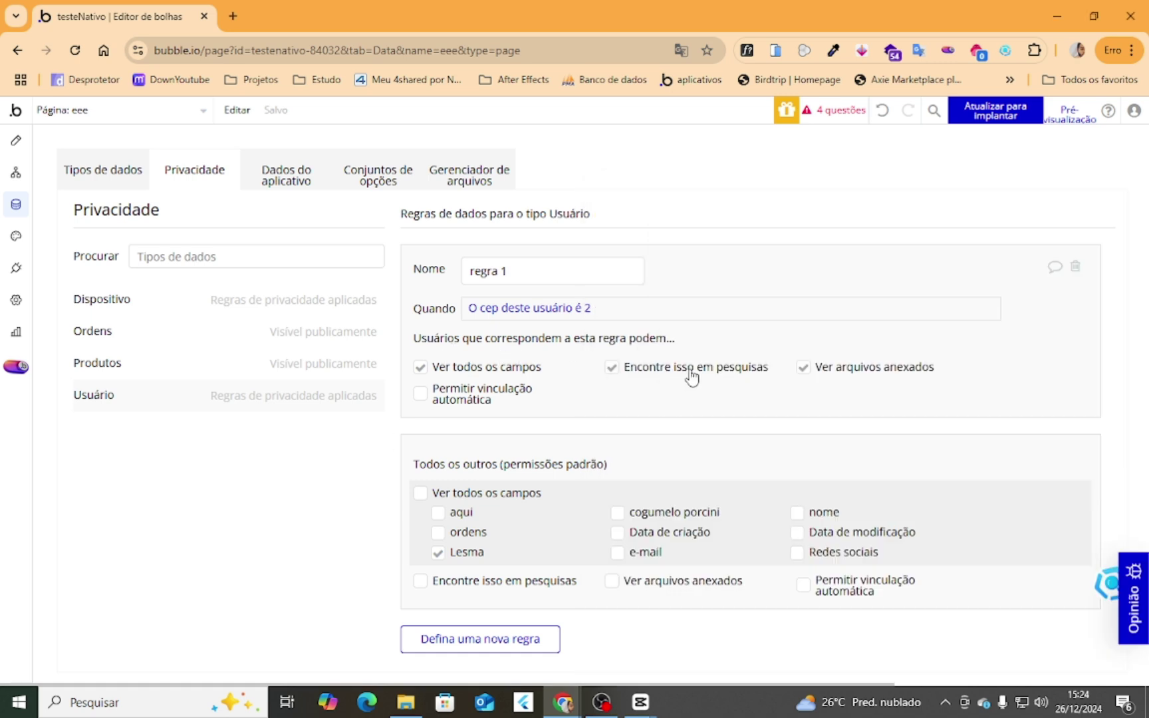
pyautogui.click(16, 173)
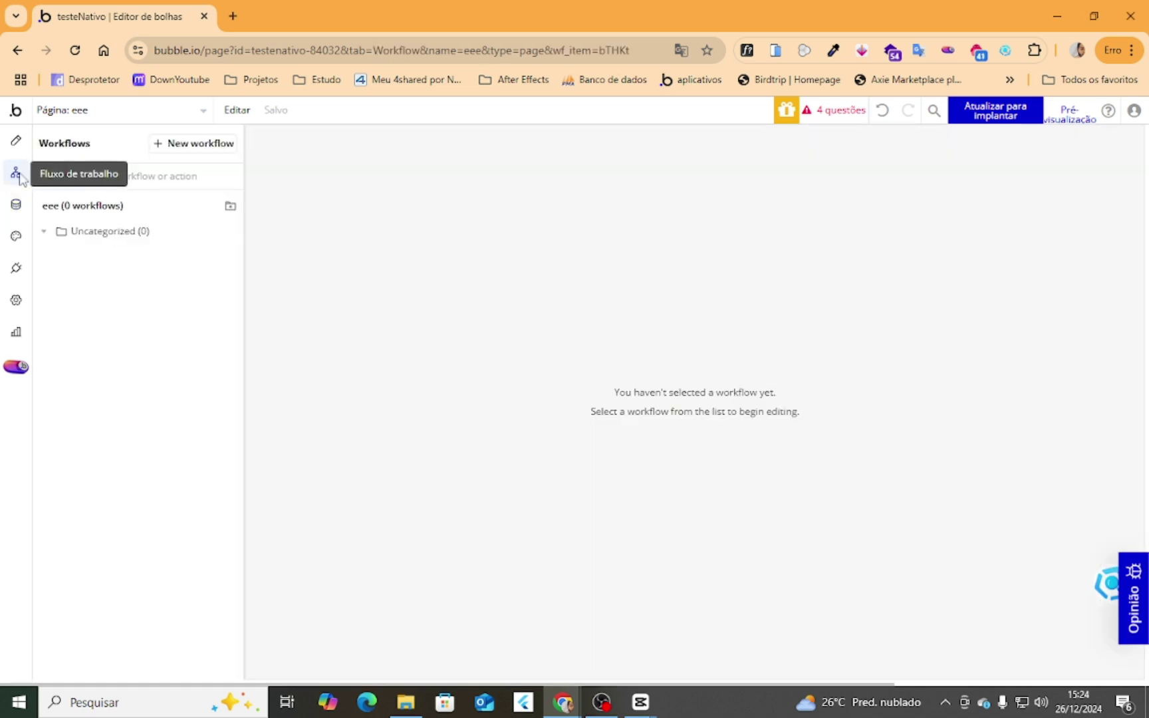
pyautogui.click(14, 140)
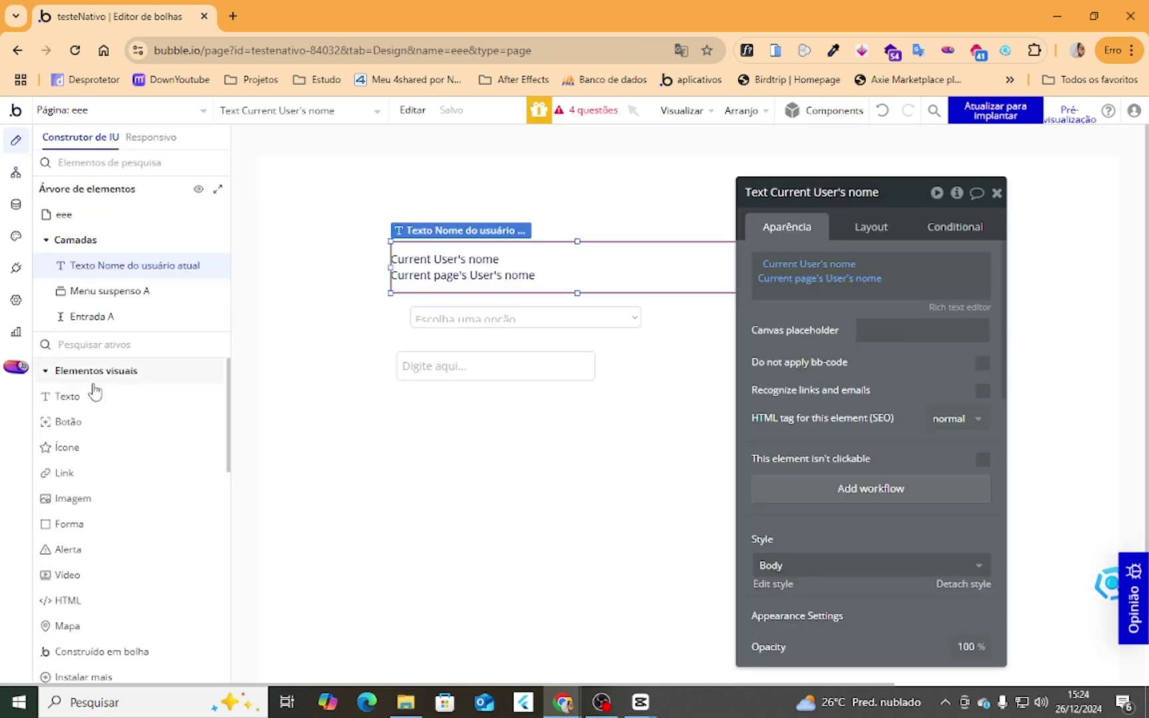
pyautogui.click(465, 318)
pyautogui.click(957, 297)
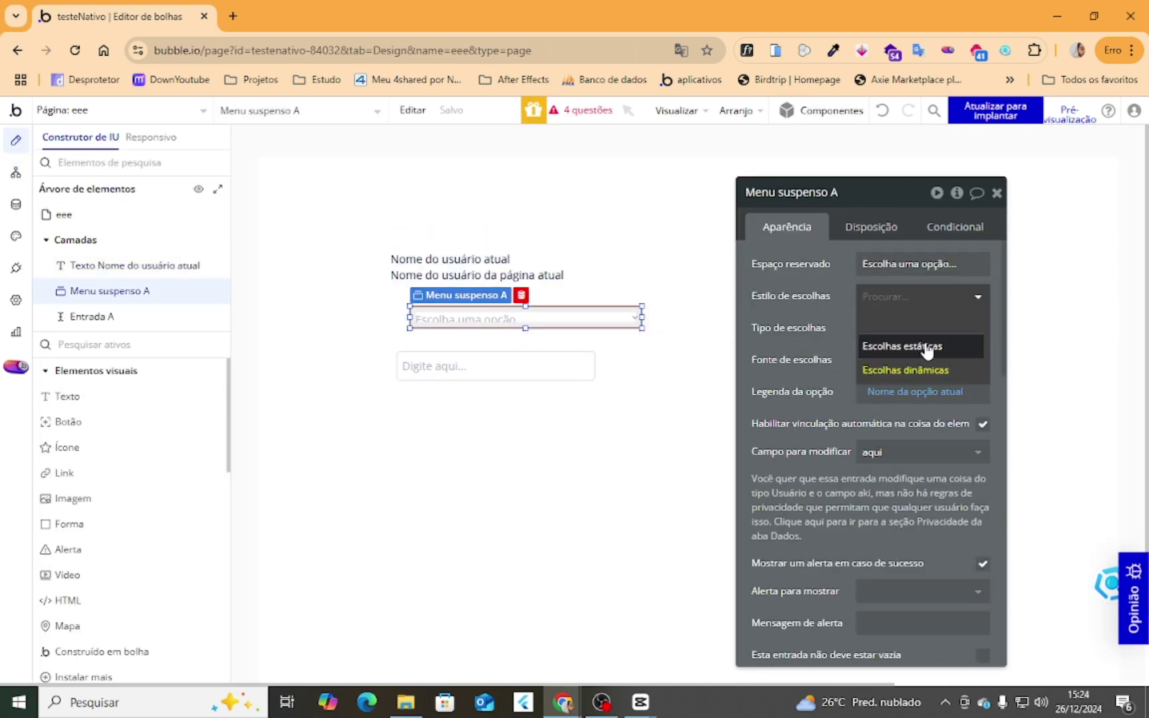
pyautogui.click(928, 341)
pyautogui.click(916, 306)
pyautogui.click(898, 367)
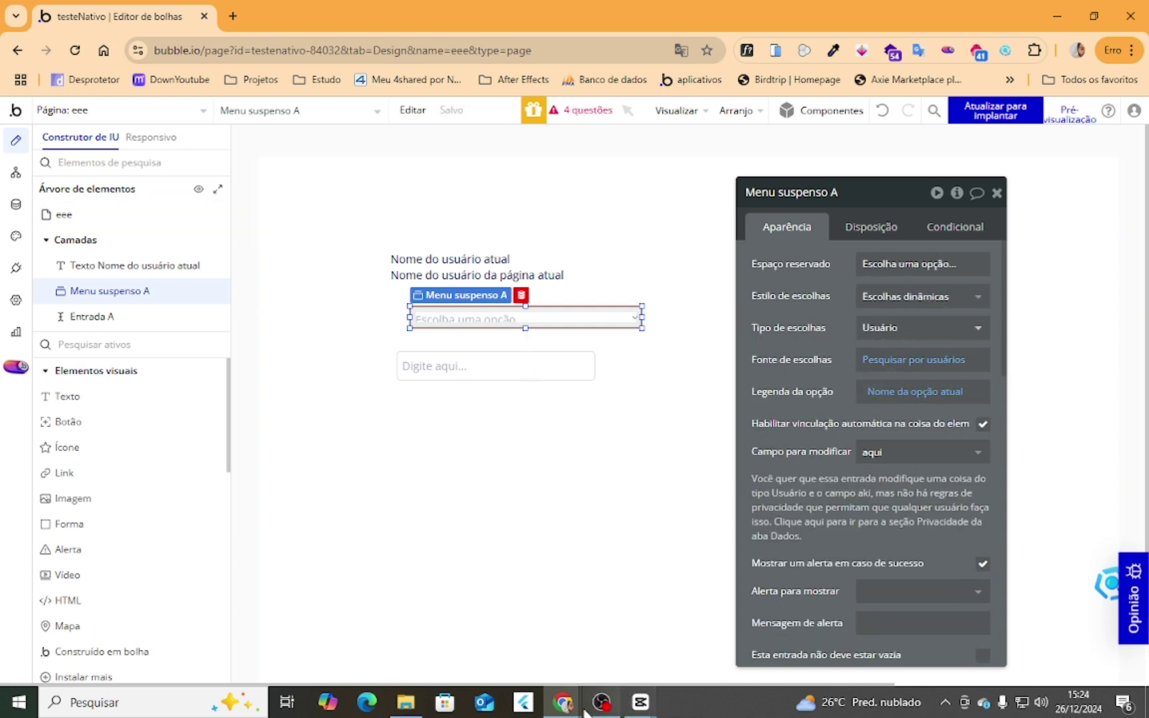
# Reload the testeNativo preview and examine which users the dropdown offers.
pyautogui.moveTo(563, 701)
pyautogui.click(942, 668)
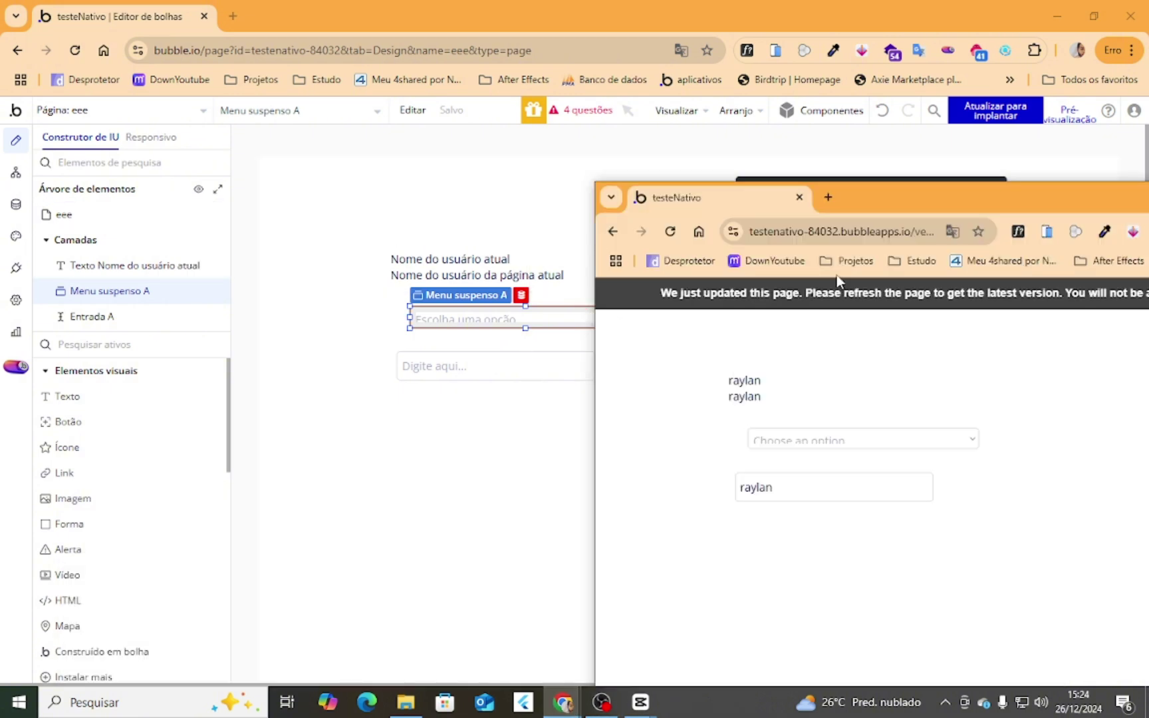
pyautogui.press('F5')
pyautogui.click(859, 441)
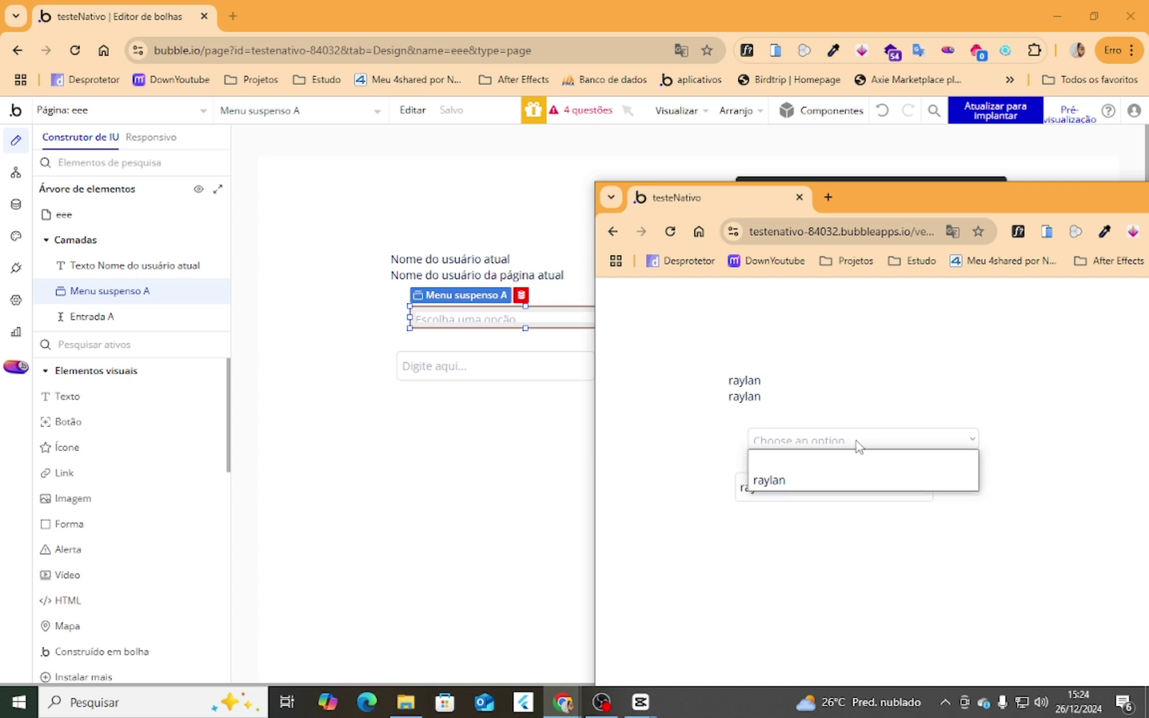
pyautogui.click(666, 377)
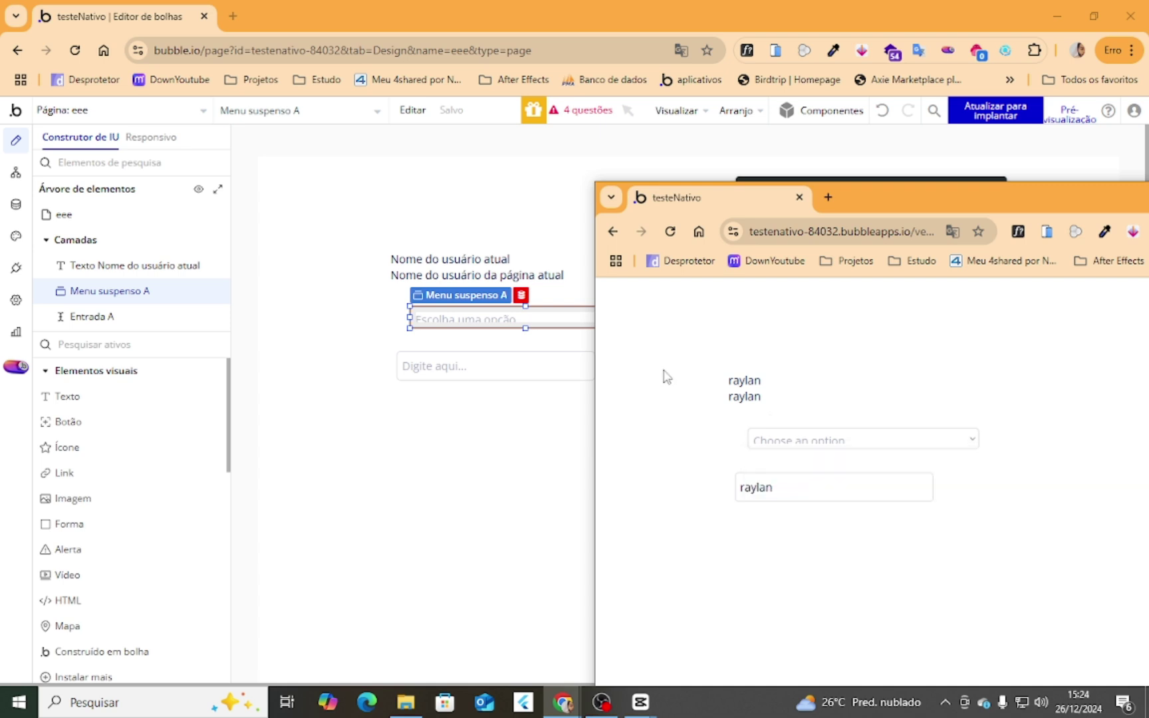
# Remove the Find this in searches permission from regra 1 and reload the testeNativo preview.
pyautogui.click(16, 204)
pyautogui.click(612, 368)
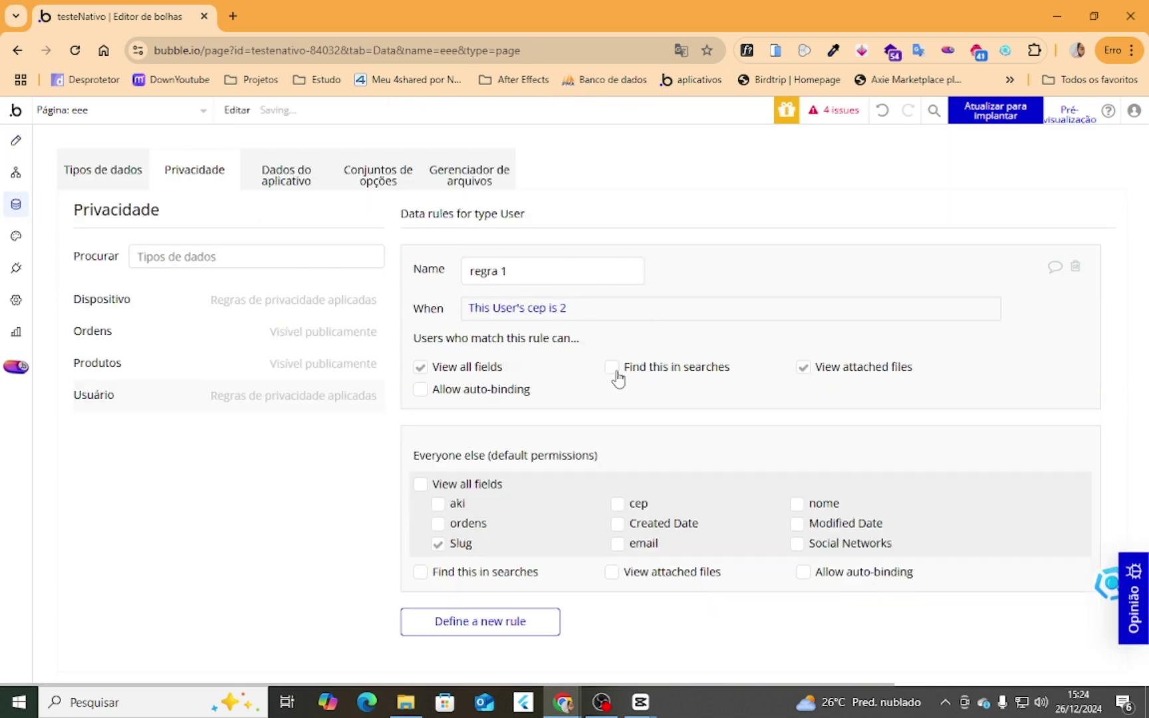
pyautogui.moveTo(557, 706)
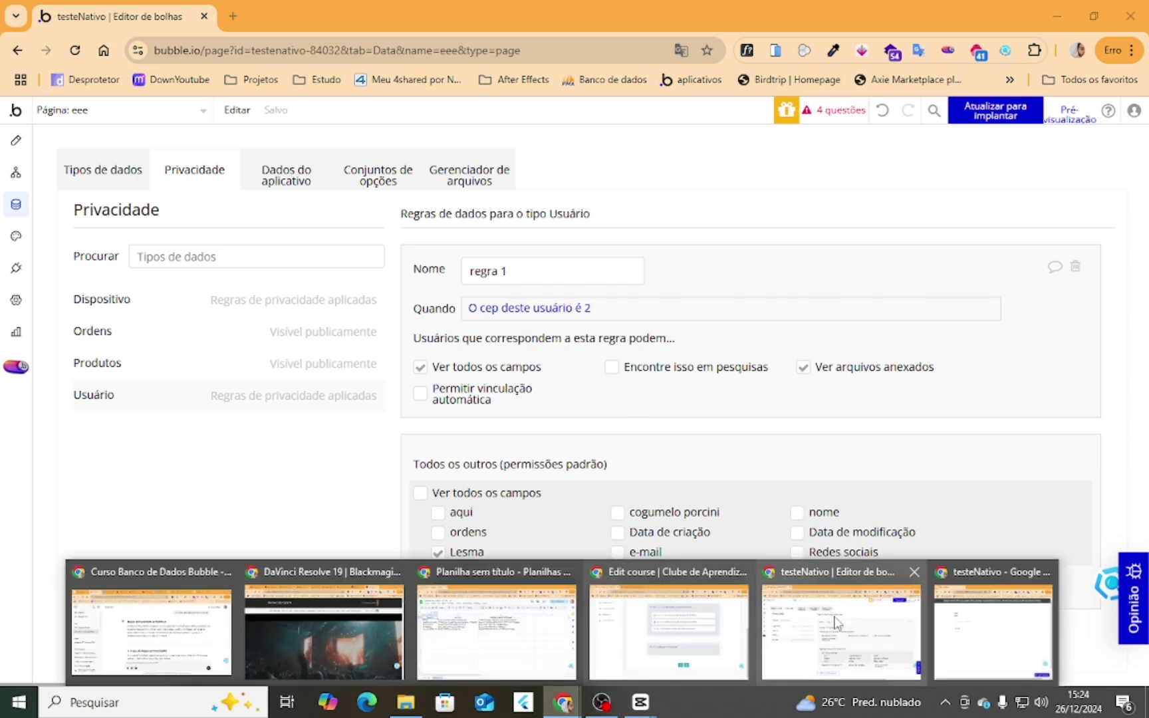
pyautogui.click(977, 648)
pyautogui.click(825, 236)
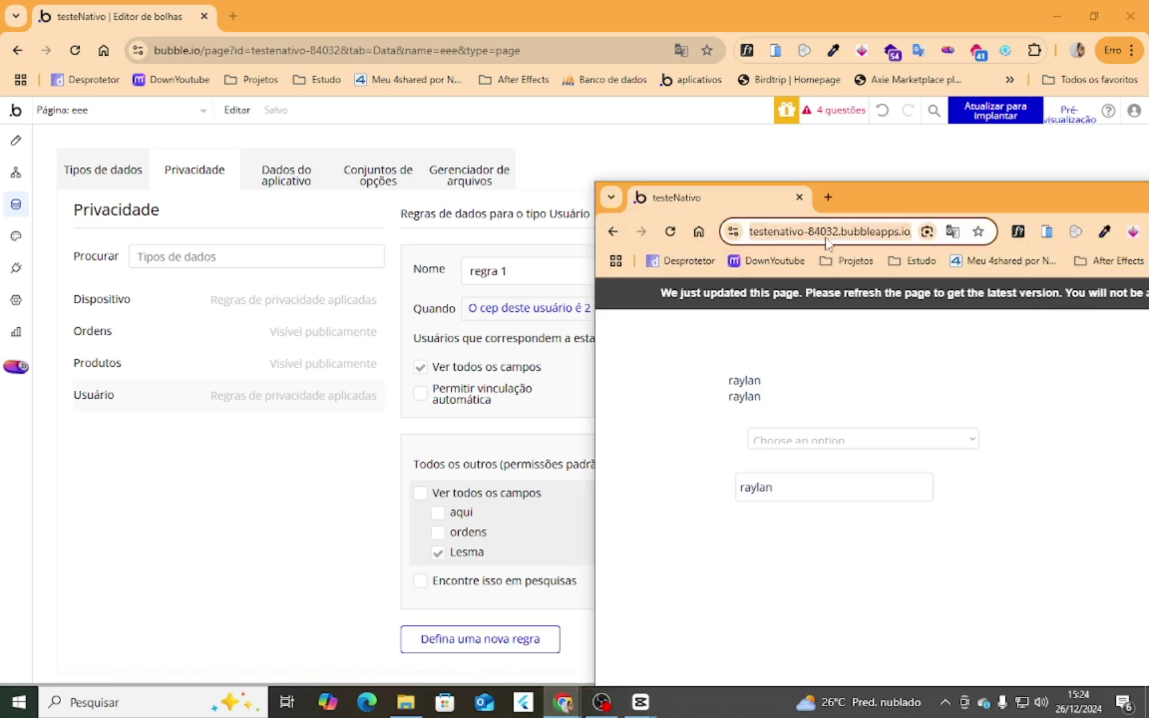
pyautogui.press('Return')
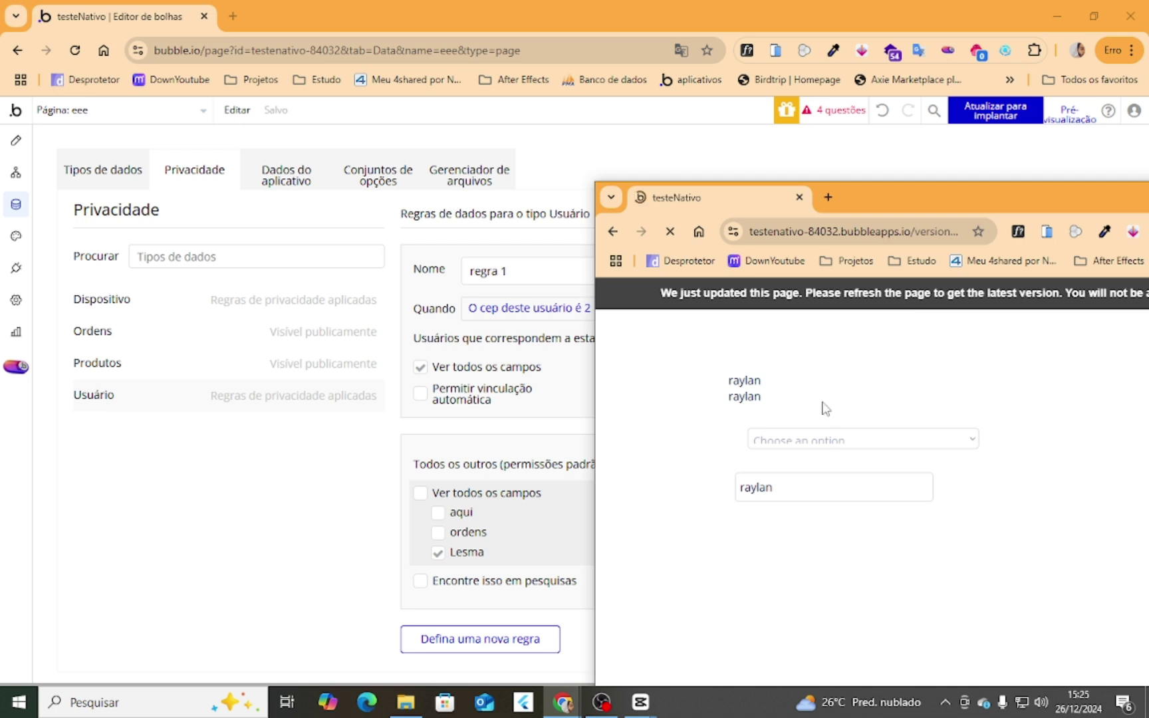
# Examine the dropdown's options in the preview with the search permission removed.
pyautogui.click(847, 441)
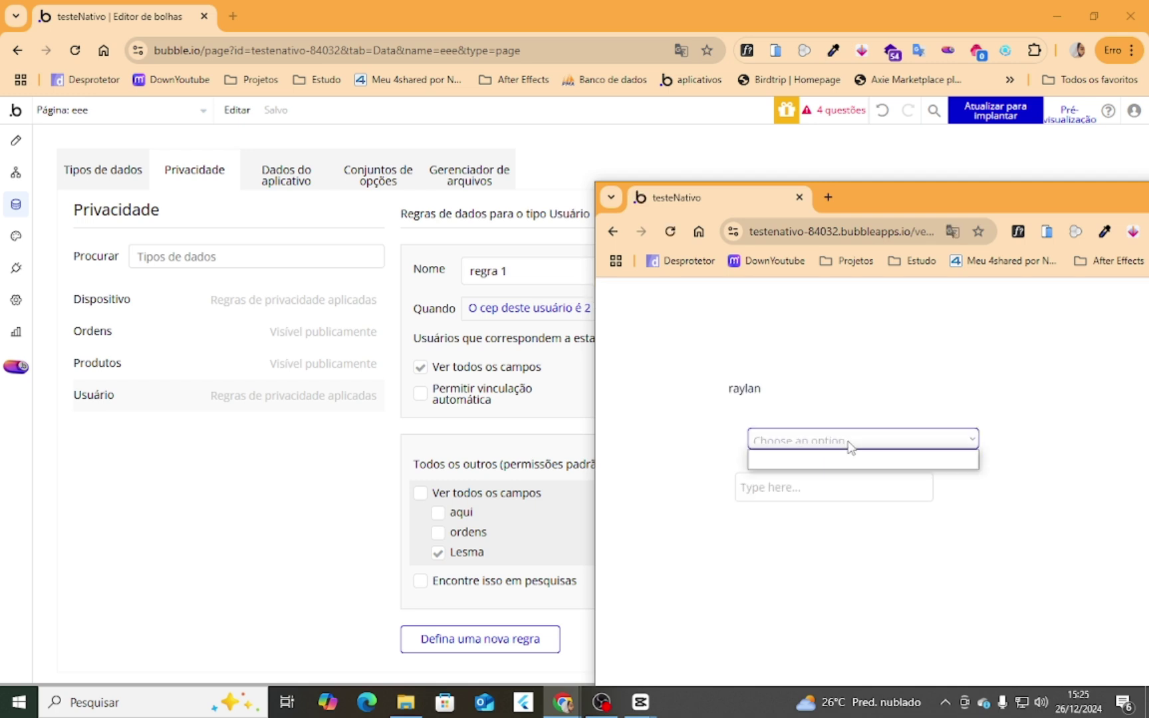
pyautogui.click(794, 459)
pyautogui.click(794, 447)
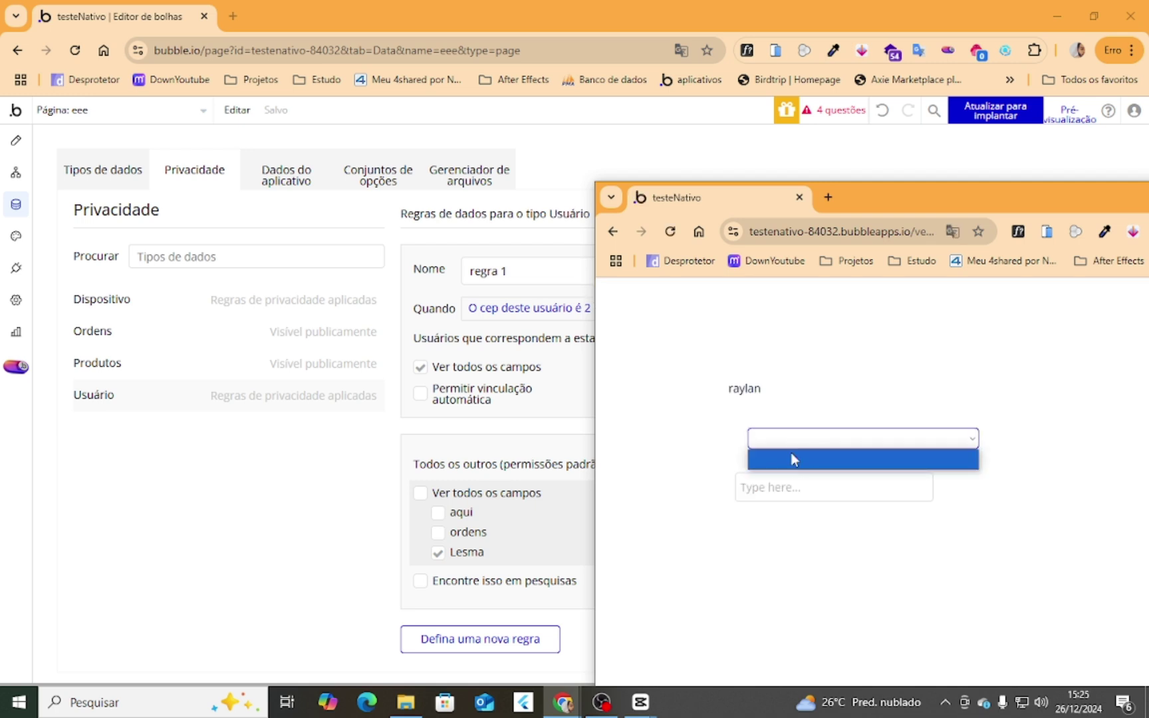
# Return to the Bubble editor and allow auto-binding for users who match regra 1.
pyautogui.click(450, 432)
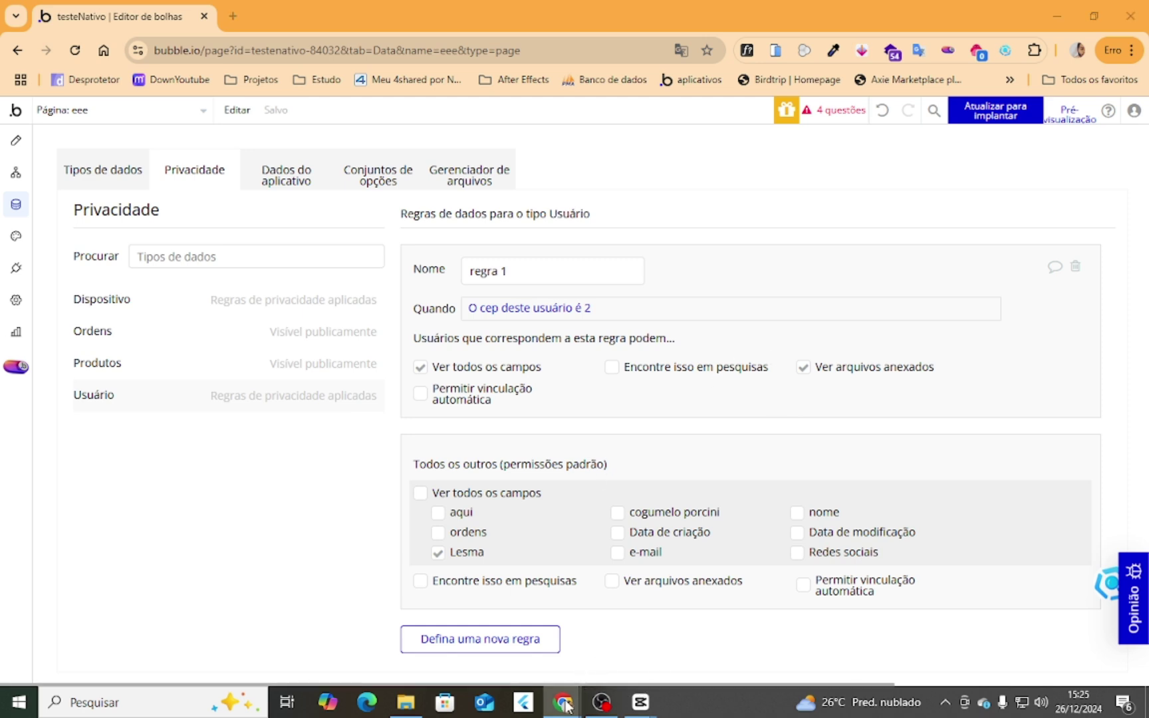
pyautogui.moveTo(565, 704)
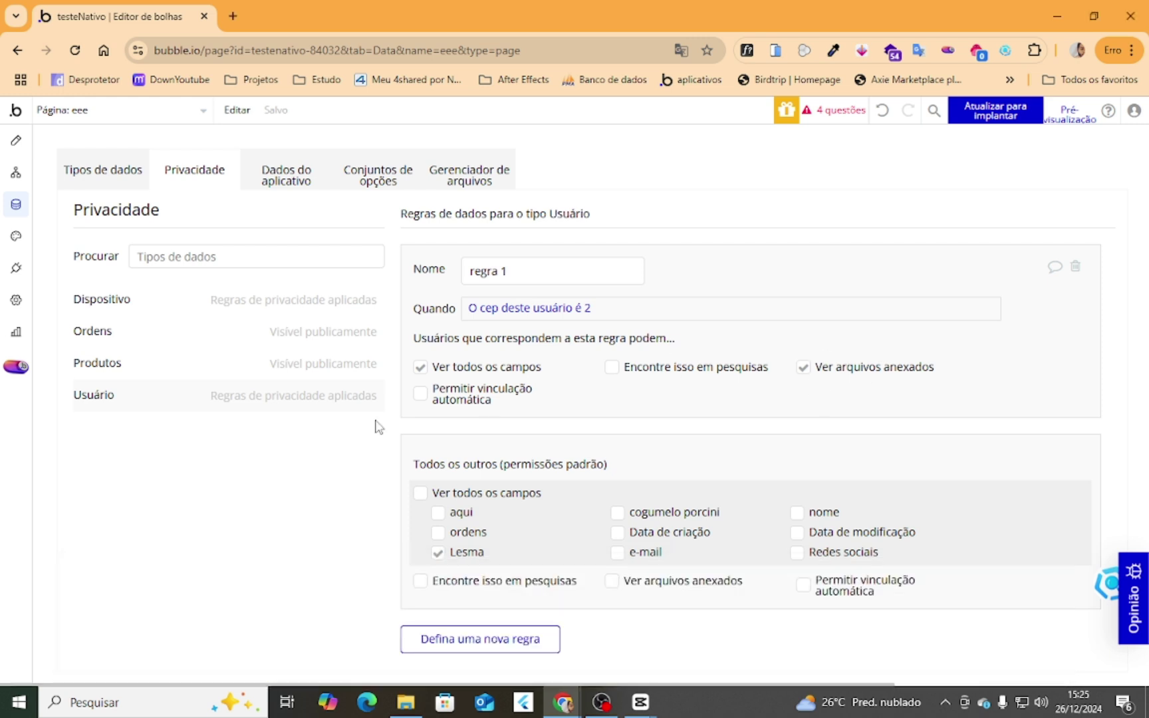
pyautogui.click(426, 402)
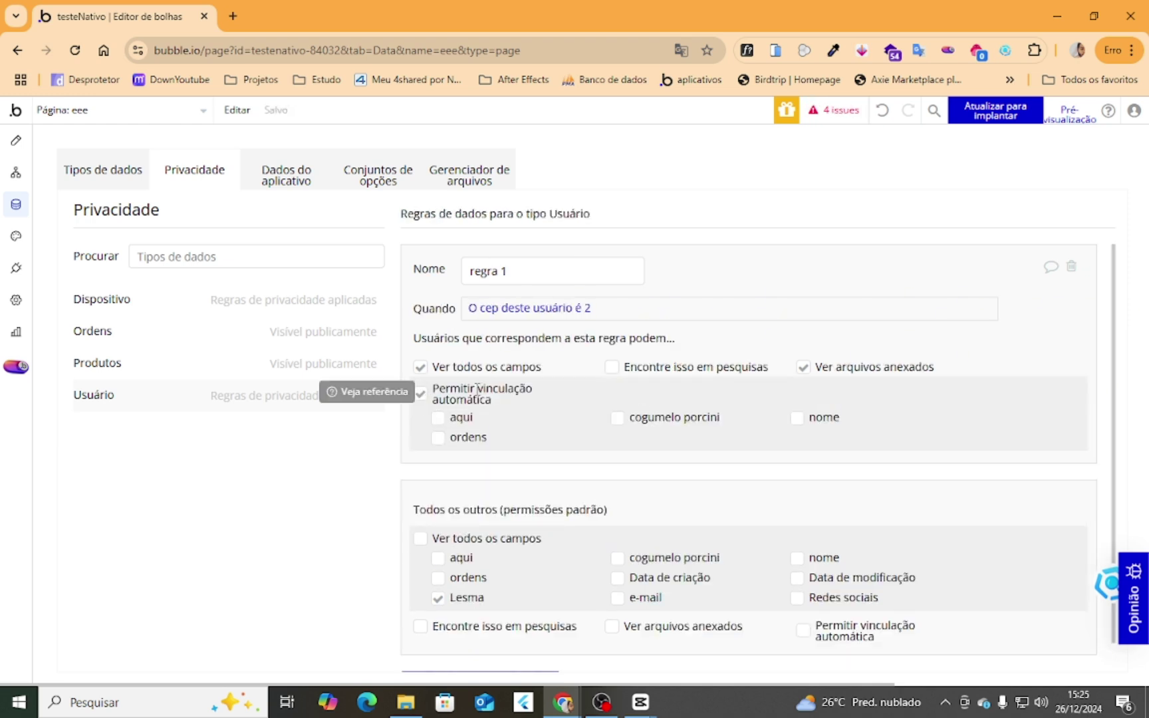
# Open page eee in the design view, align the user dropdown with the name text above it and widen it.
pyautogui.moveTo(476, 390); pyautogui.dragTo(495, 397)
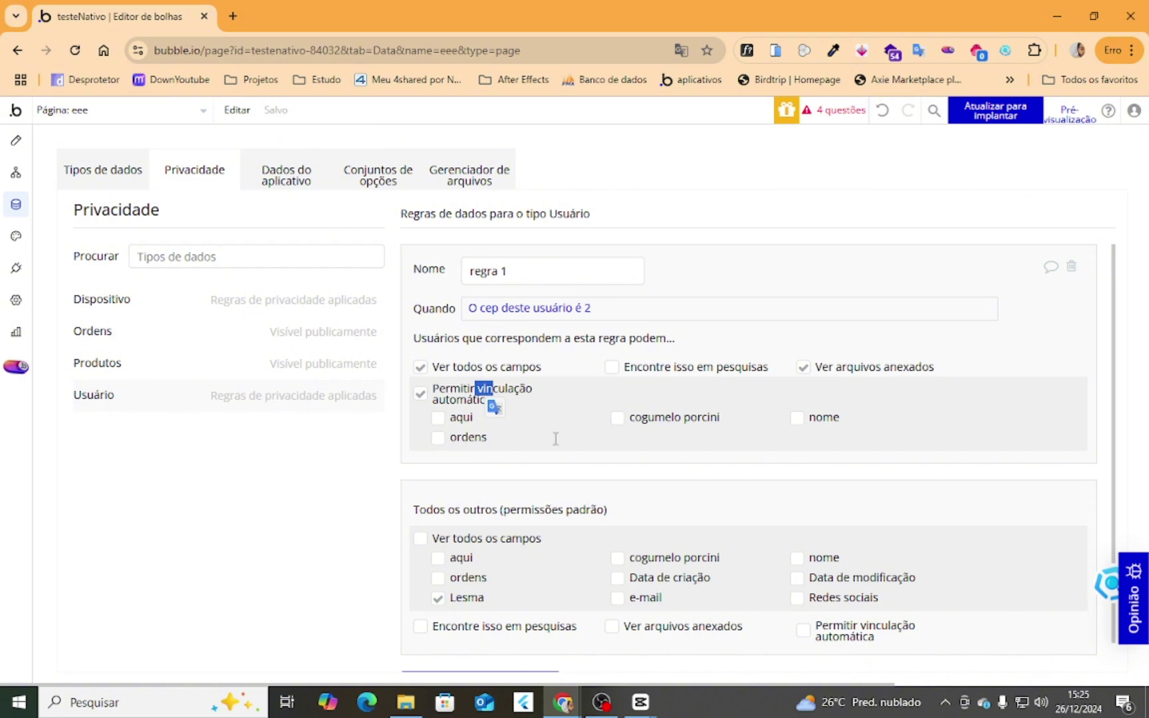
pyautogui.click(417, 412)
pyautogui.click(16, 172)
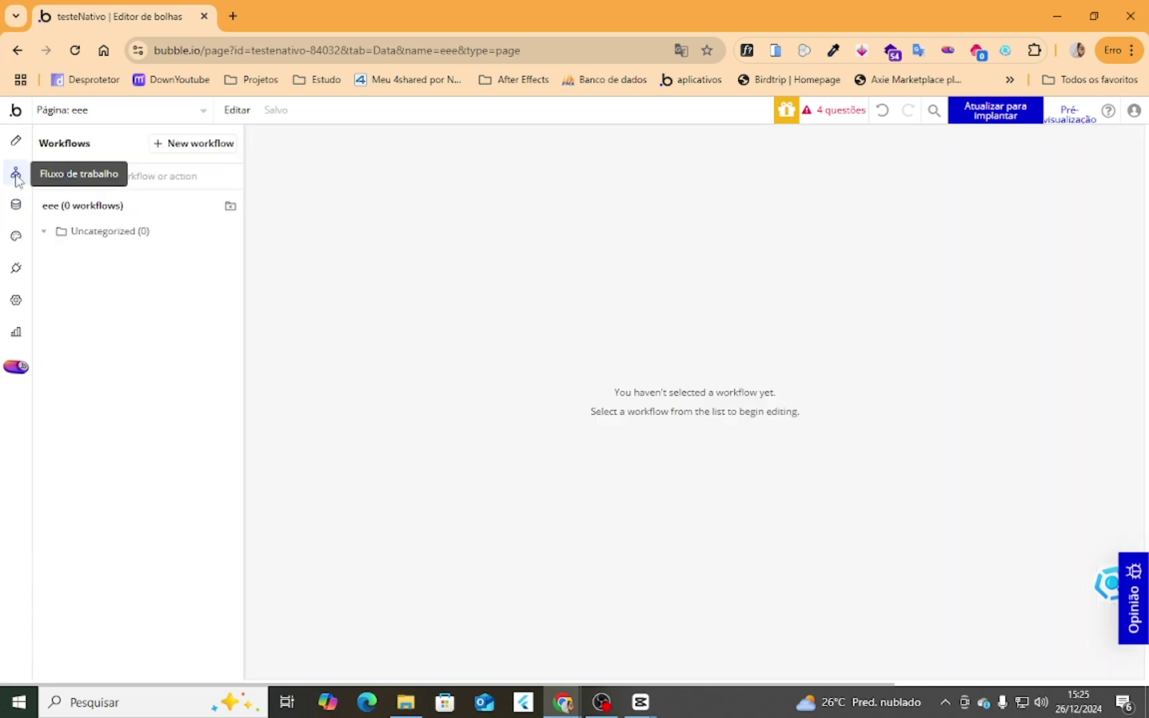
pyautogui.click(15, 149)
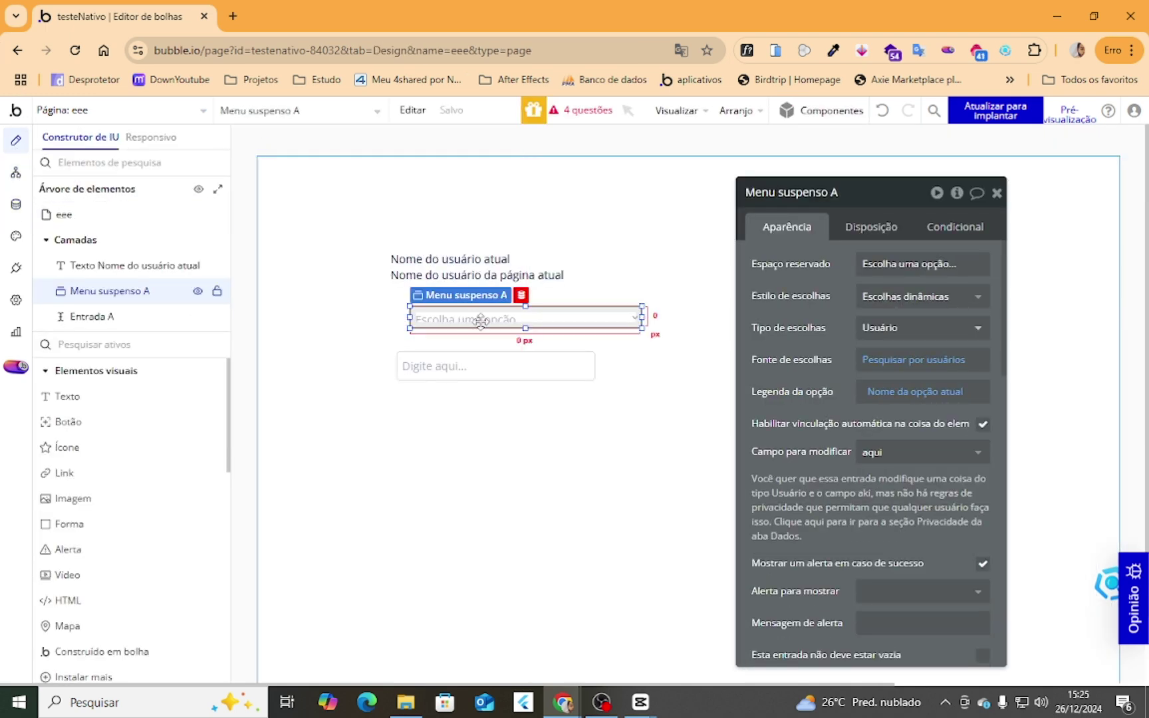
pyautogui.moveTo(527, 335); pyautogui.dragTo(536, 325)
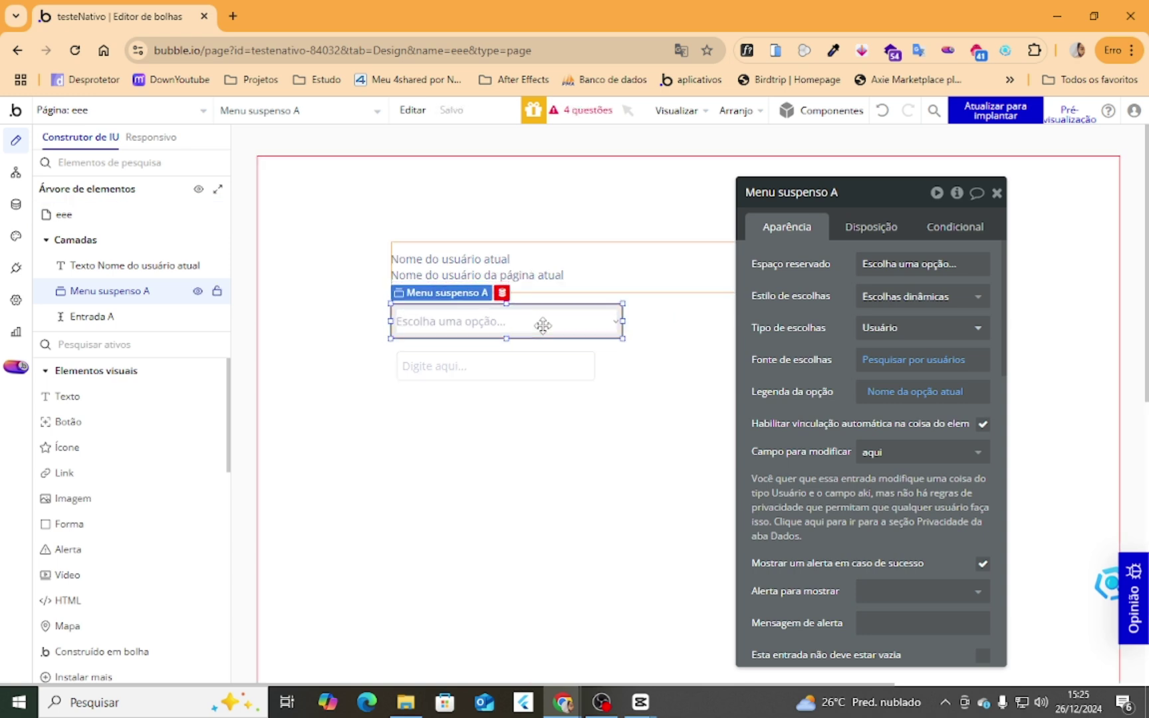
pyautogui.moveTo(623, 322); pyautogui.dragTo(659, 320)
pyautogui.click(494, 372)
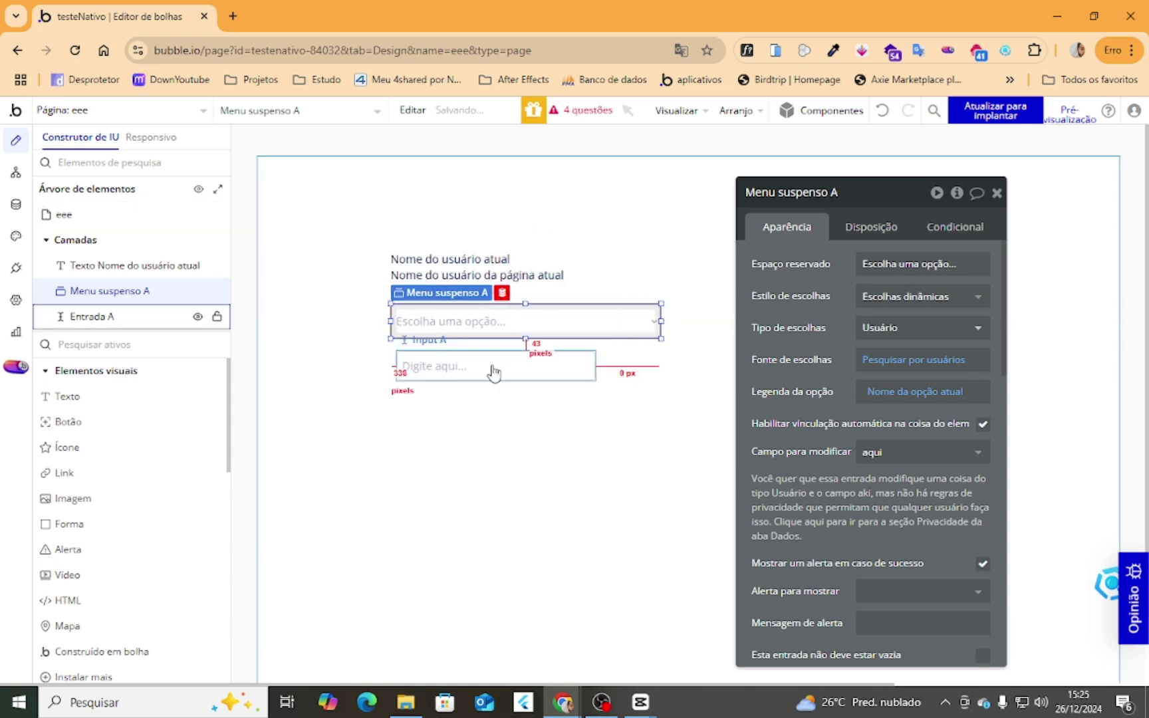
pyautogui.click(490, 452)
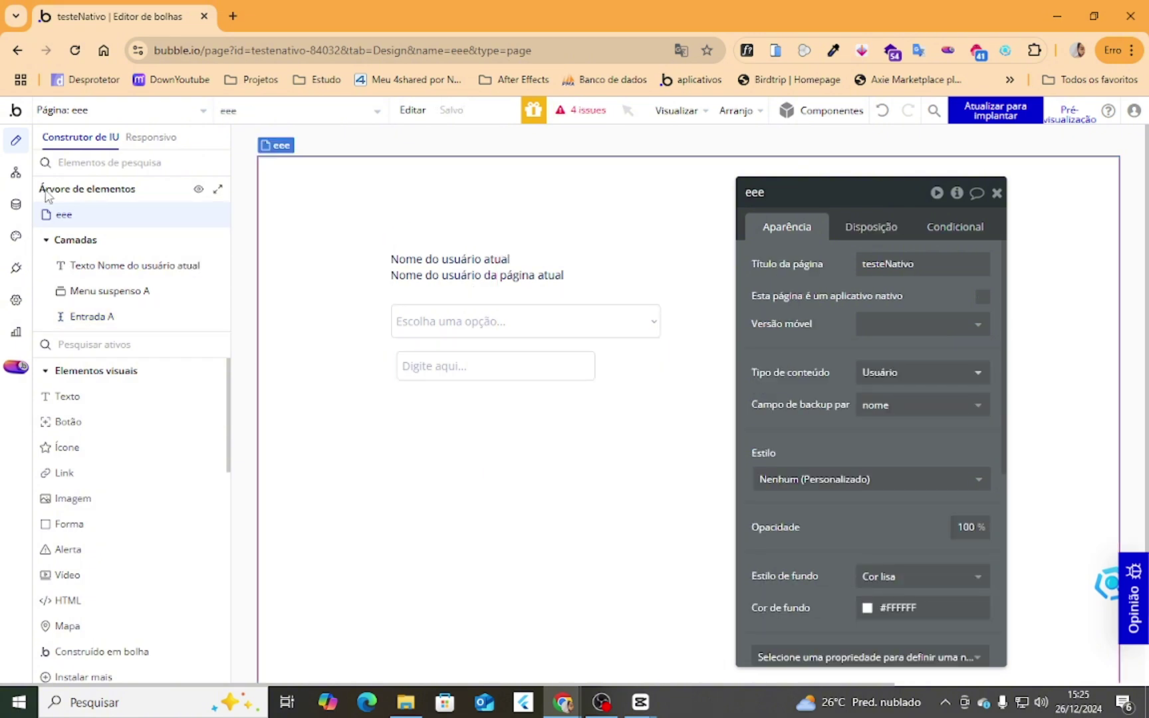
pyautogui.click(493, 333)
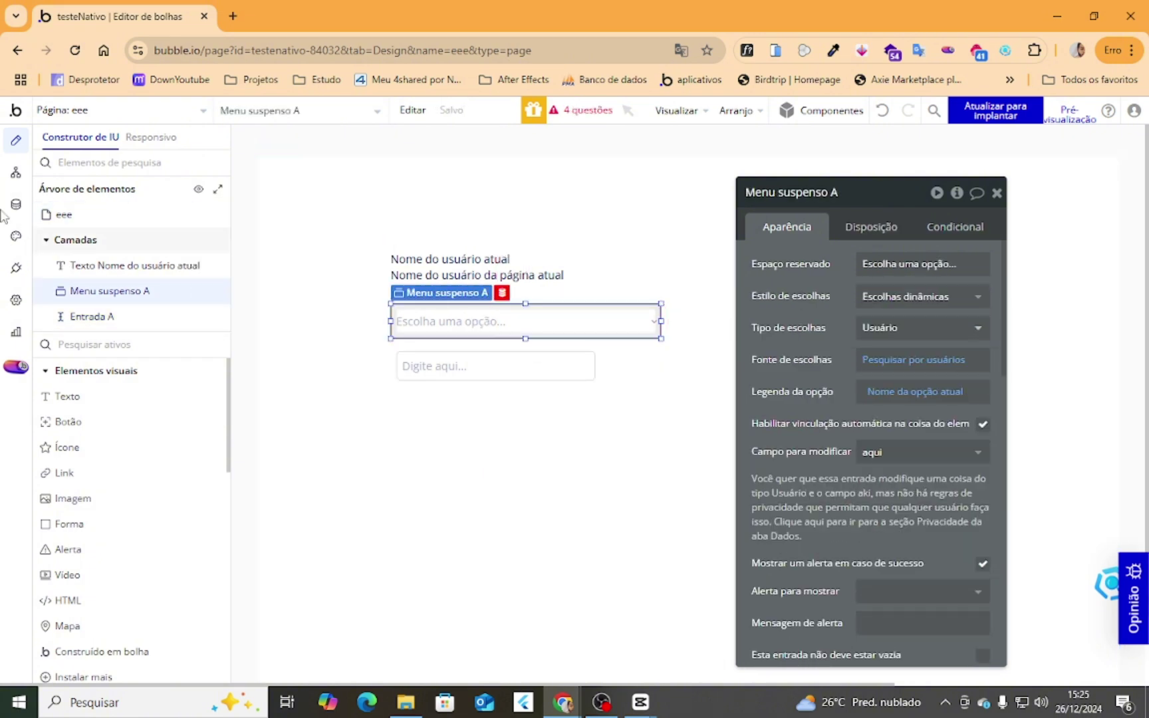
# Review the auto-binding permission of regra 1 in the User type's privacy rules.
pyautogui.click(16, 172)
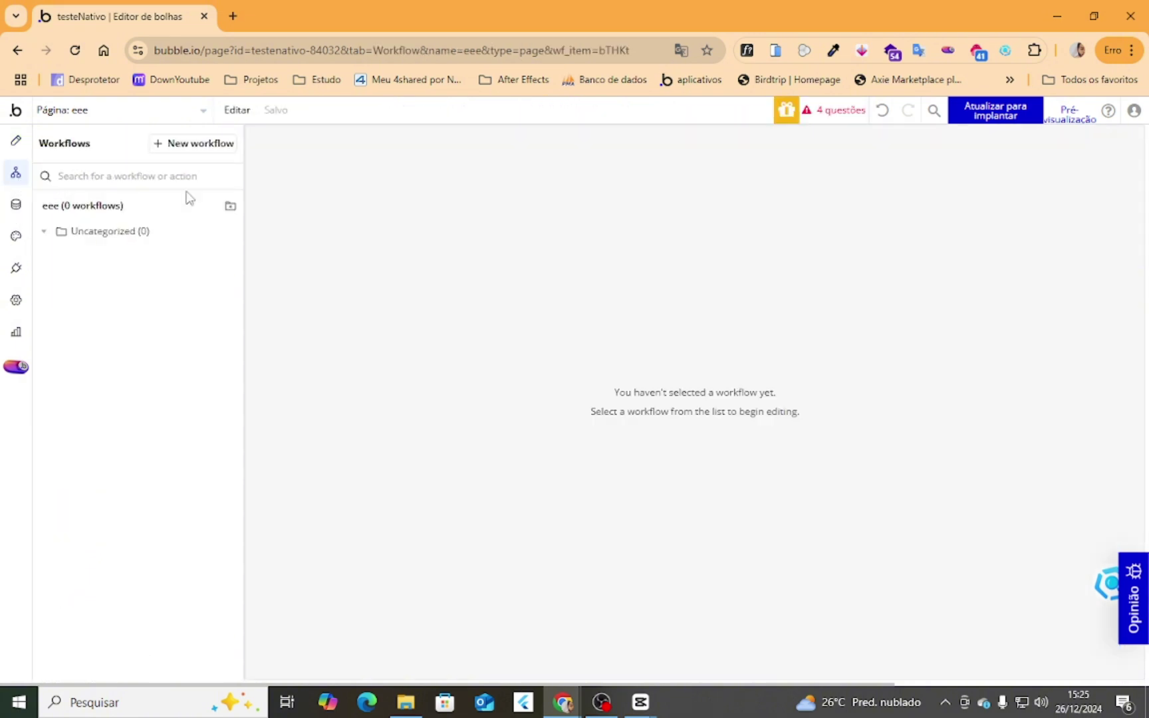
pyautogui.click(16, 204)
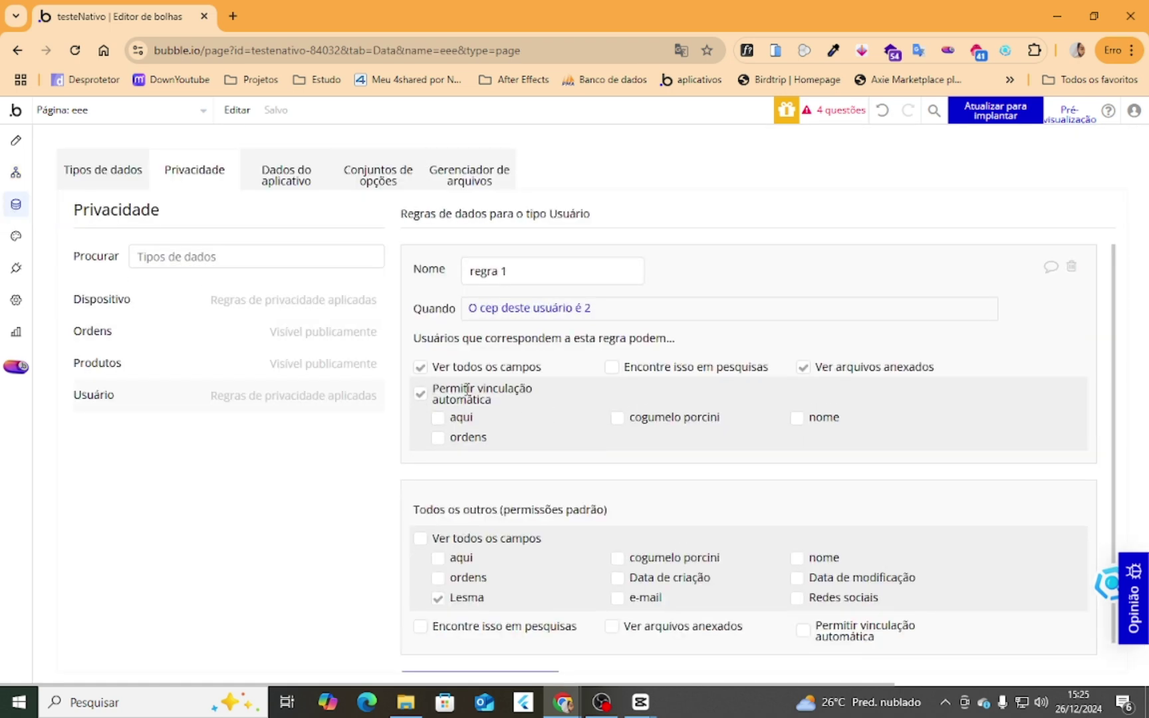
pyautogui.moveTo(463, 391); pyautogui.dragTo(526, 414)
pyautogui.click(520, 396)
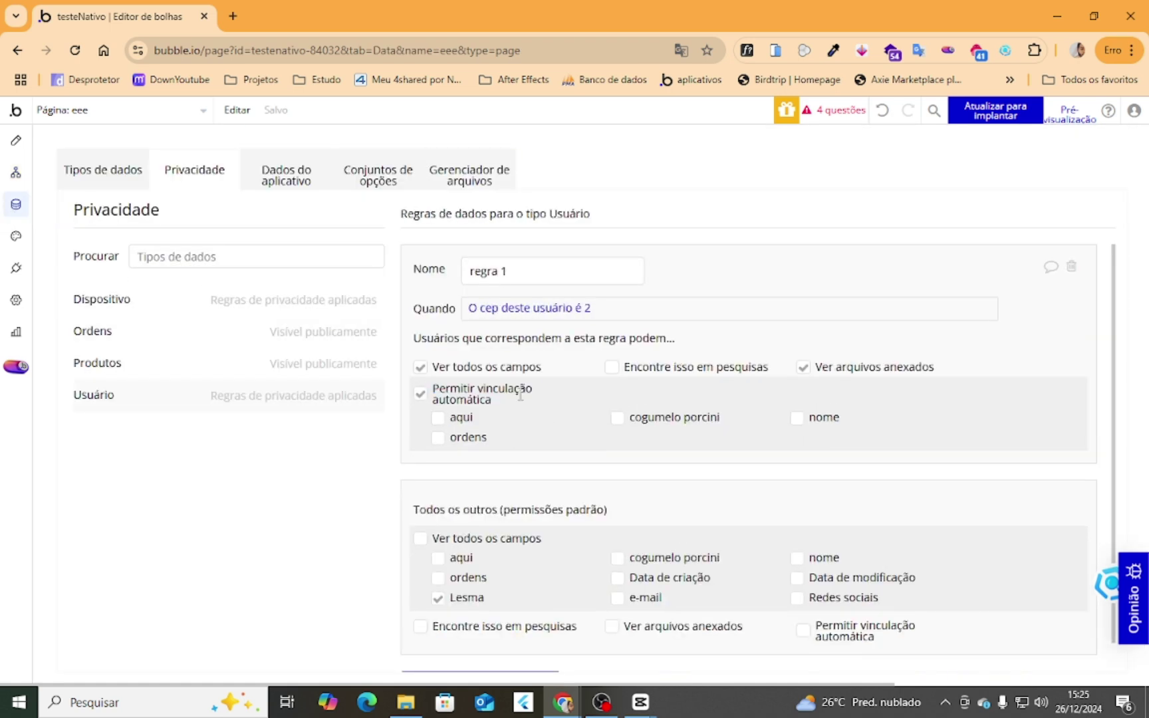
# Return to the page design, switch to the testeNativo preview, refresh it to the latest version and maximize its window.
pyautogui.click(18, 143)
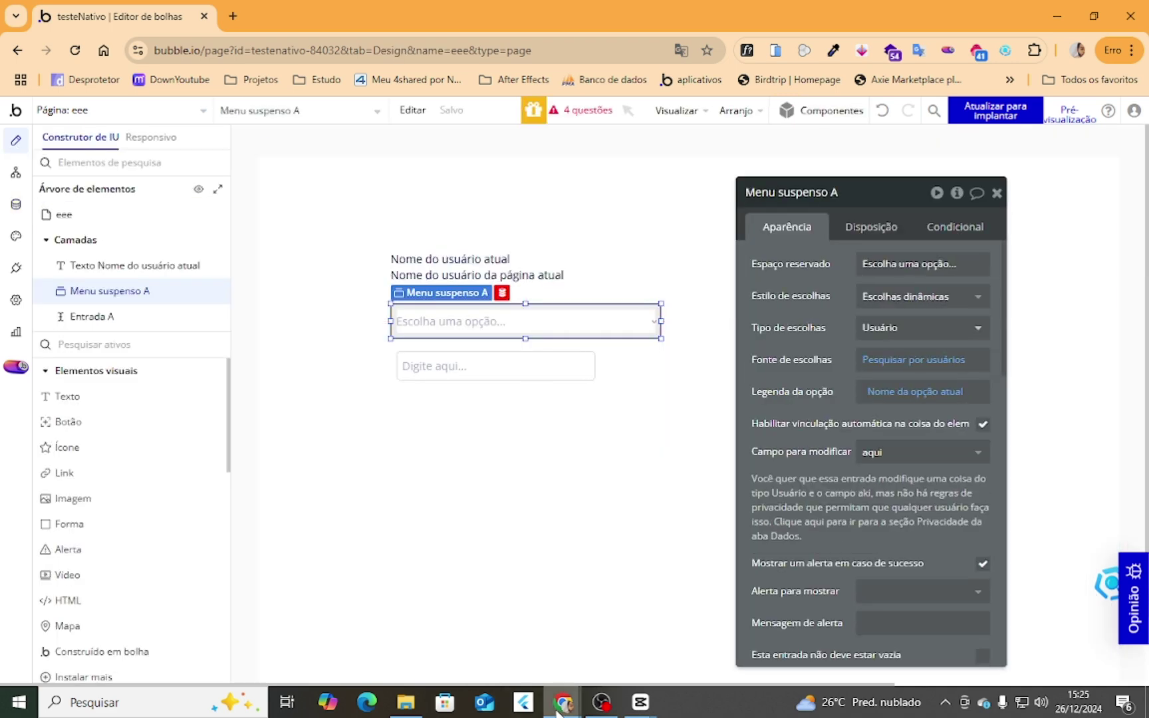
pyautogui.click(960, 637)
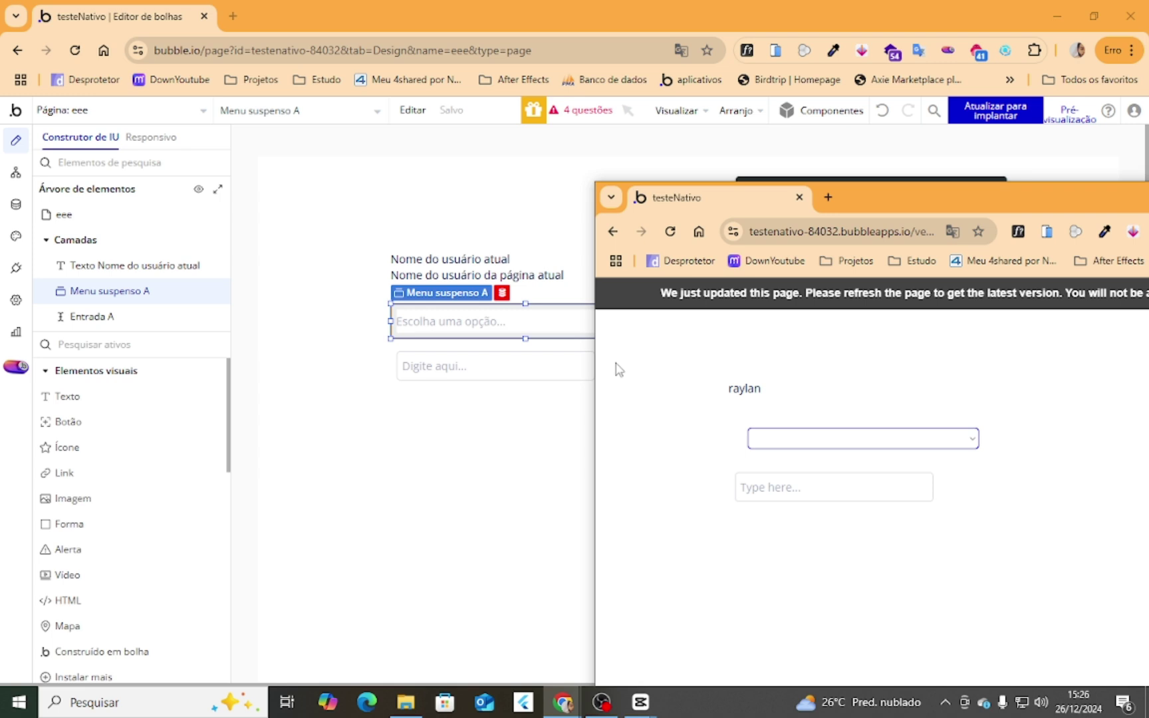
pyautogui.click(761, 299)
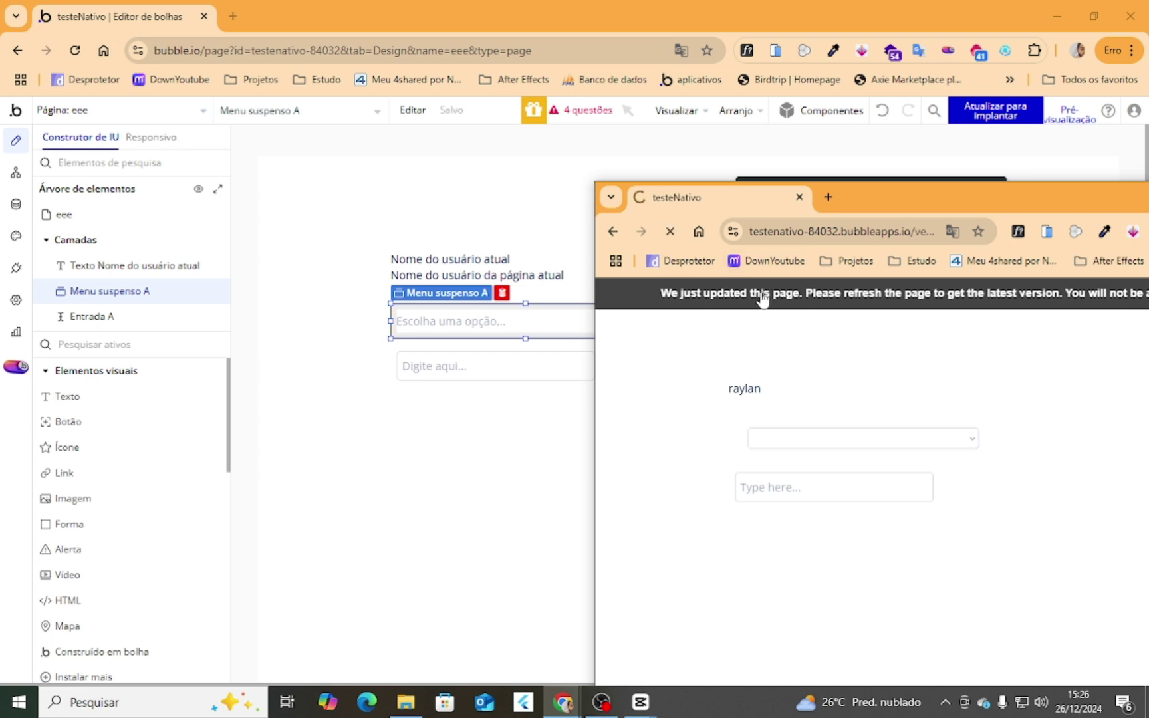
pyautogui.doubleClick(883, 191)
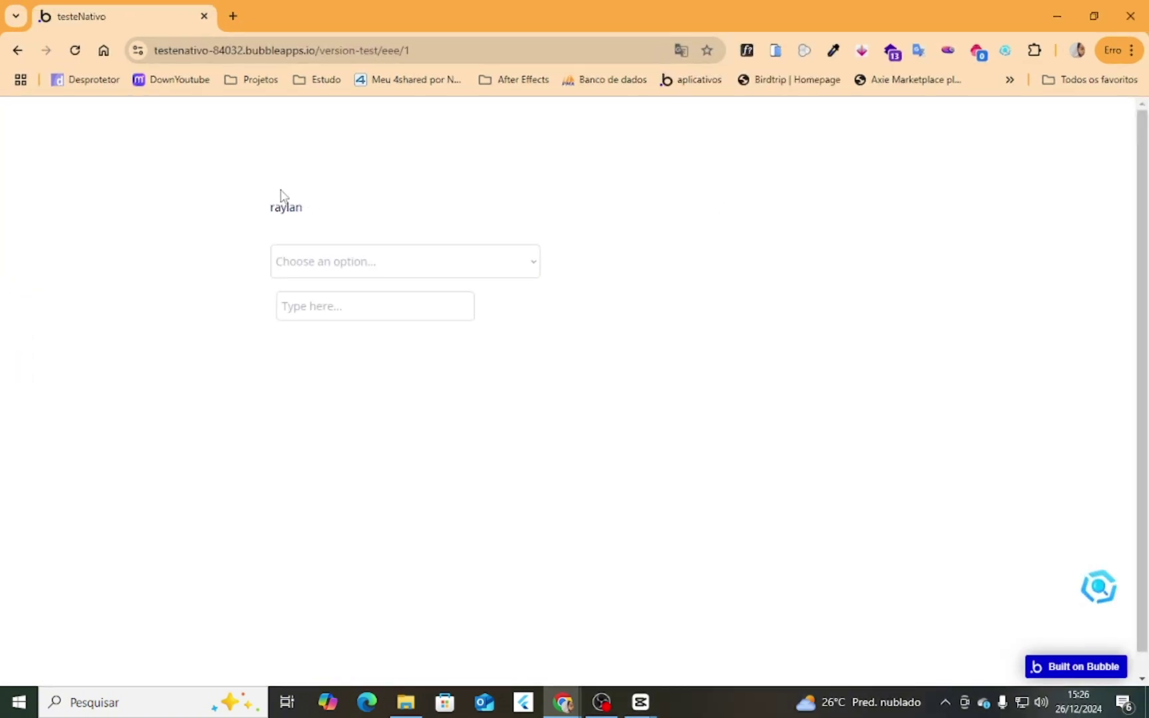
# Set the Slug (Lesma) of the user's entry in the app data to restaurante and save the entry.
pyautogui.click(1056, 16)
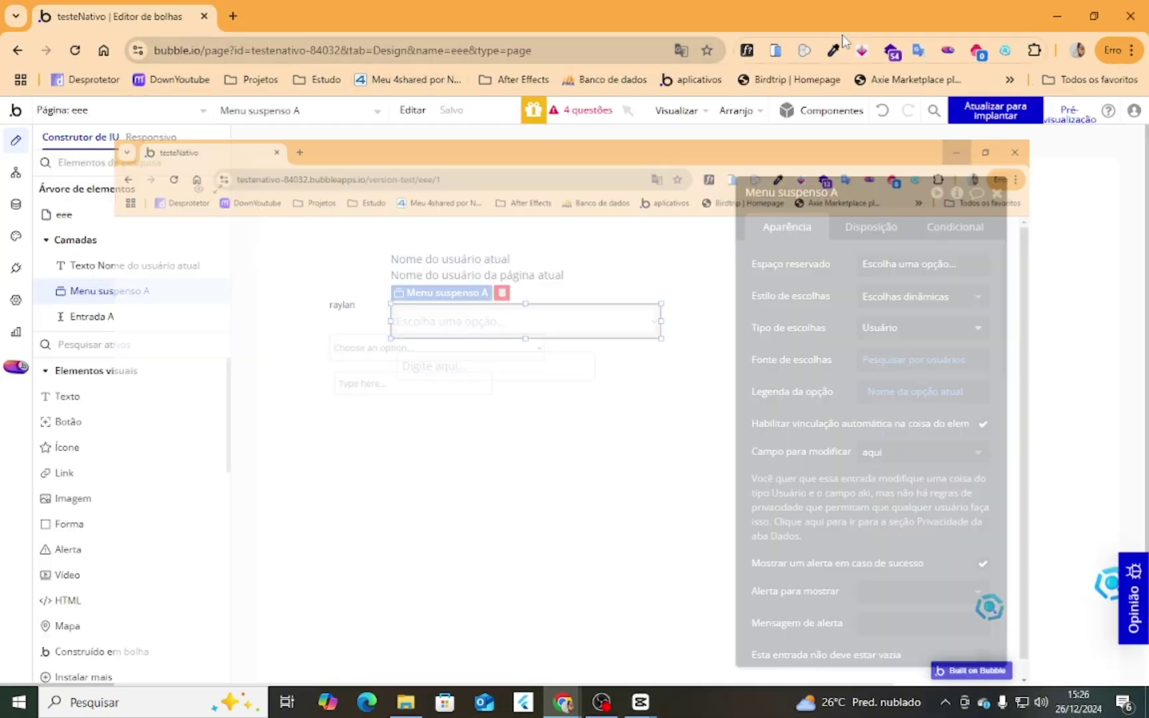
pyautogui.click(16, 204)
pyautogui.click(286, 178)
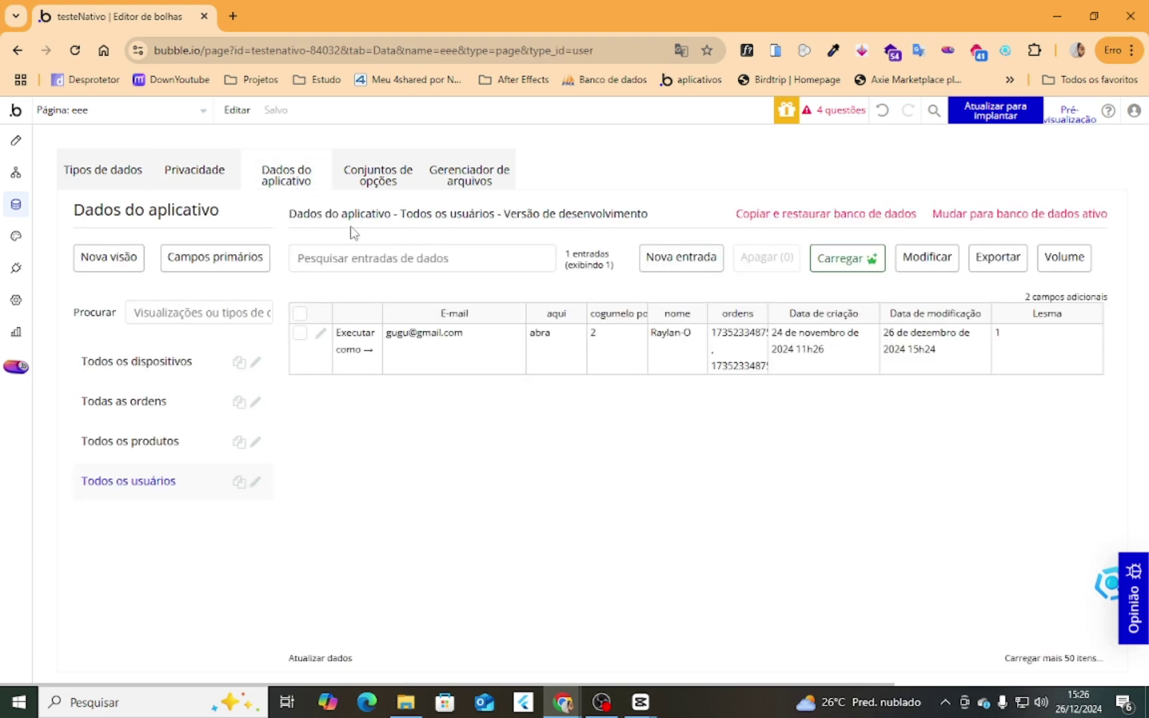
pyautogui.click(322, 336)
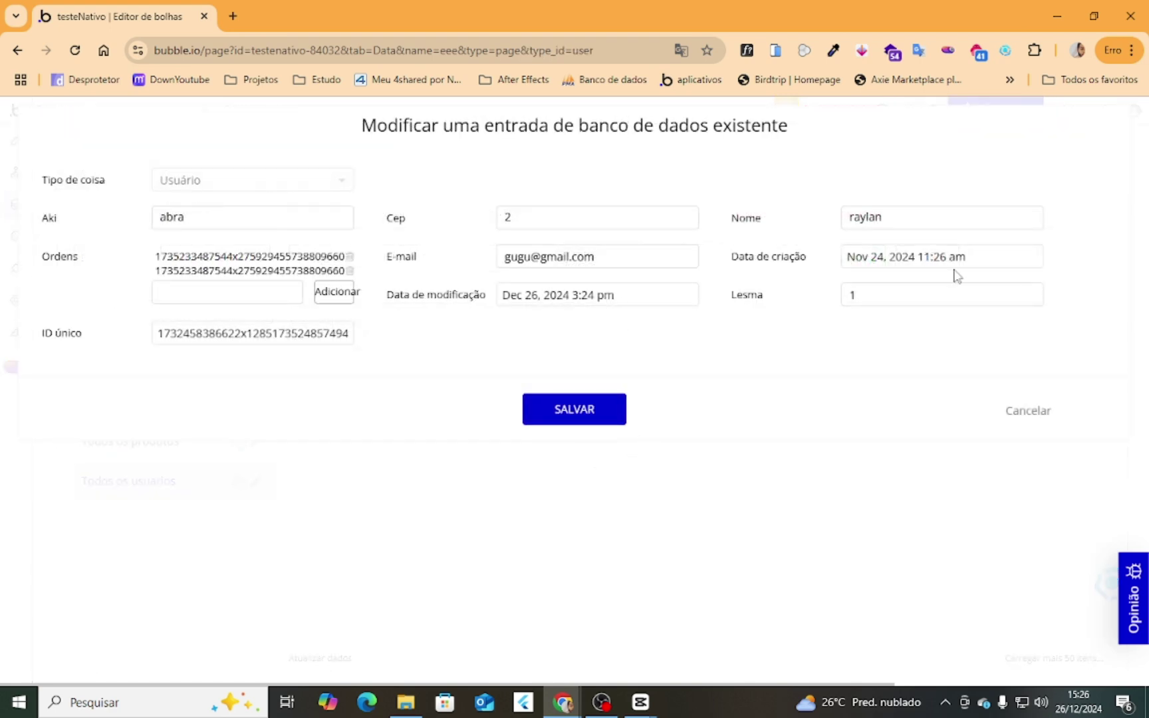
pyautogui.doubleClick(856, 297)
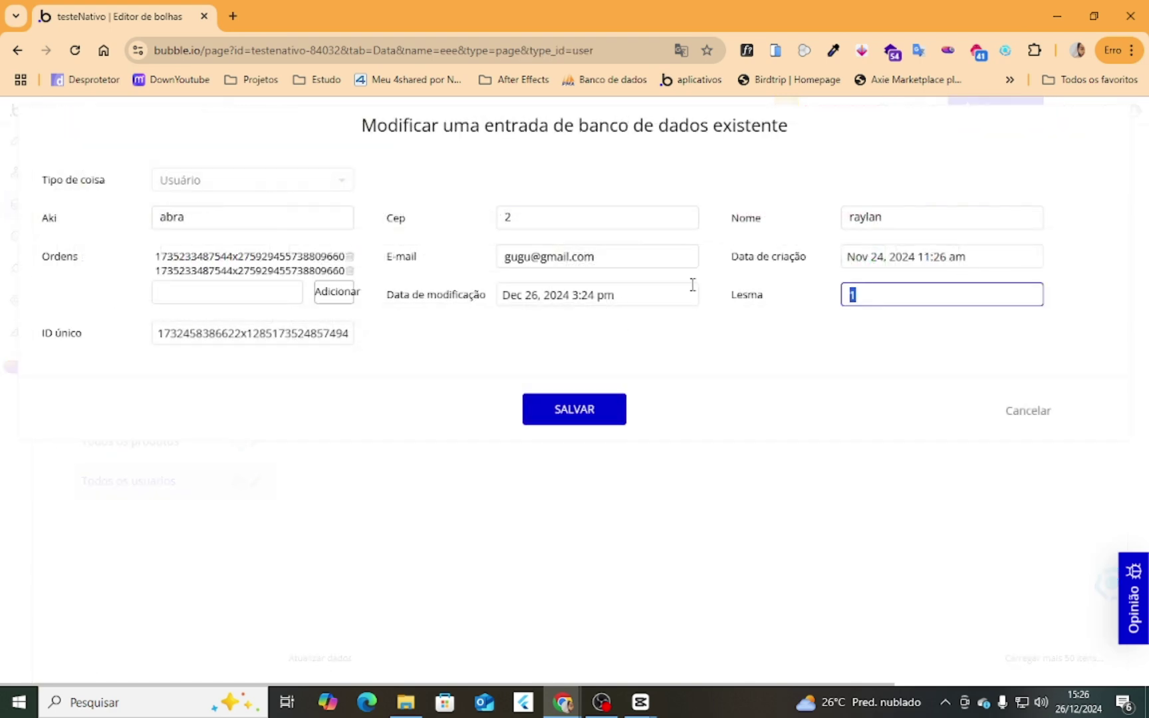
pyautogui.doubleClick(878, 299)
pyautogui.hotkey('ctrl', 's')
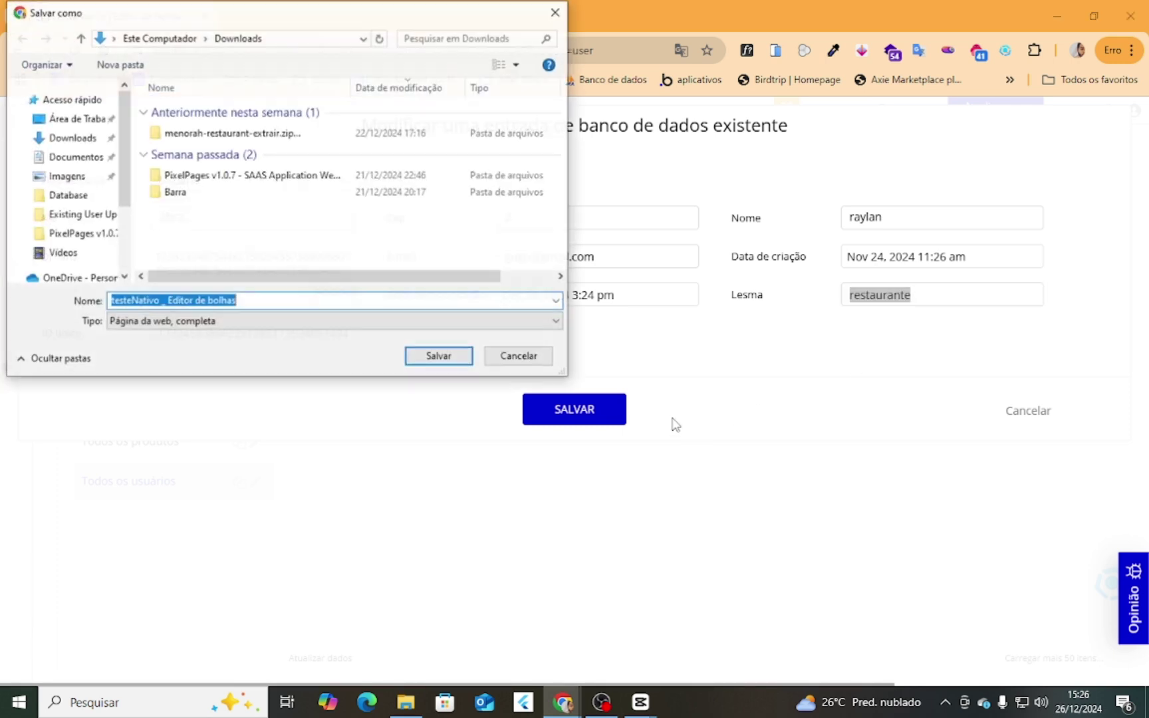
pyautogui.click(539, 359)
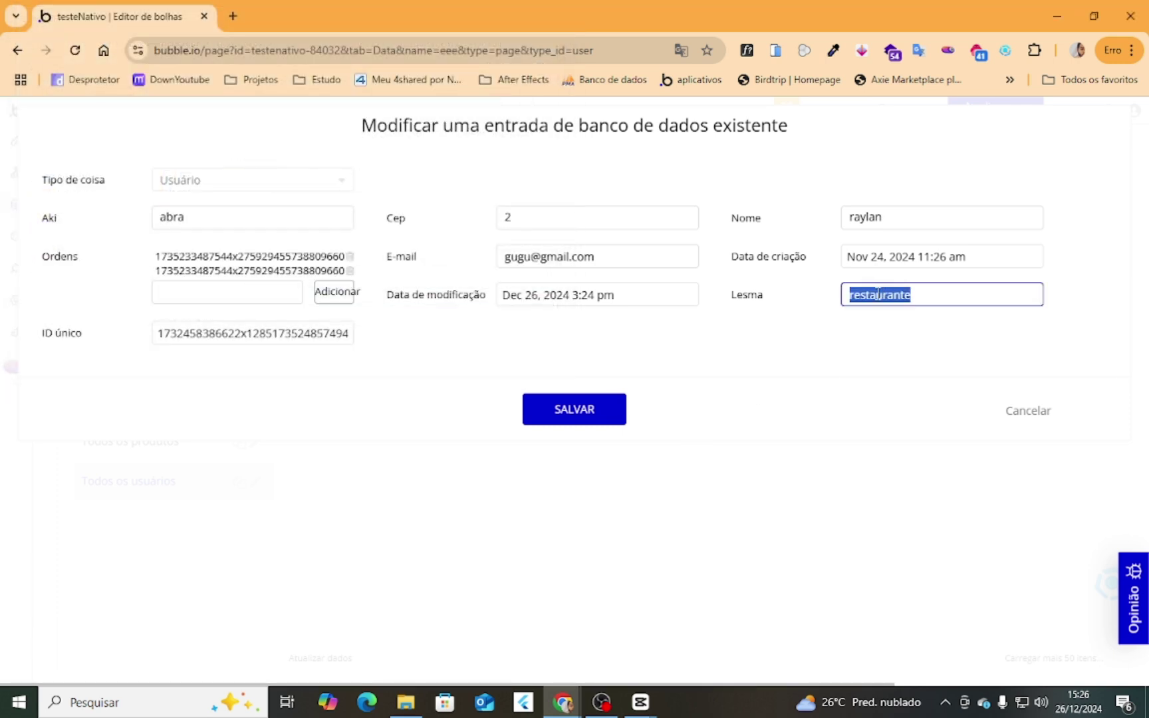
pyautogui.click(604, 410)
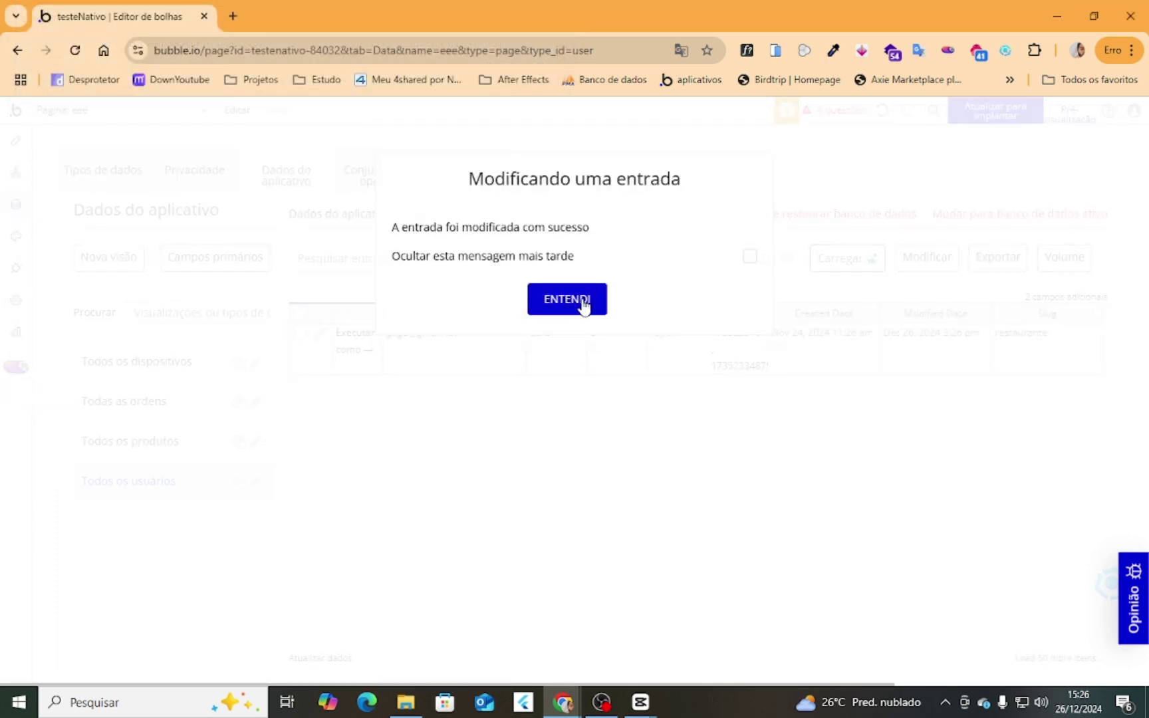
pyautogui.click(566, 300)
# Load preview page eee with restaurante in place of 1 at the end of its address.
pyautogui.moveTo(562, 702)
pyautogui.click(975, 621)
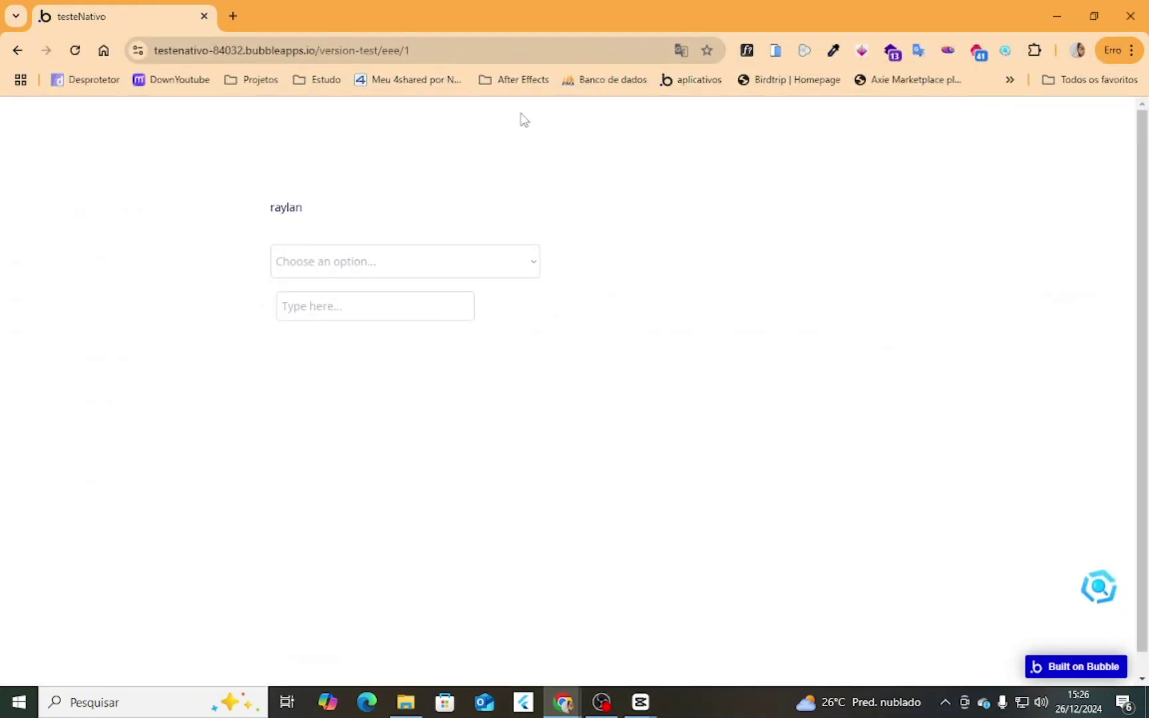
pyautogui.click(440, 52)
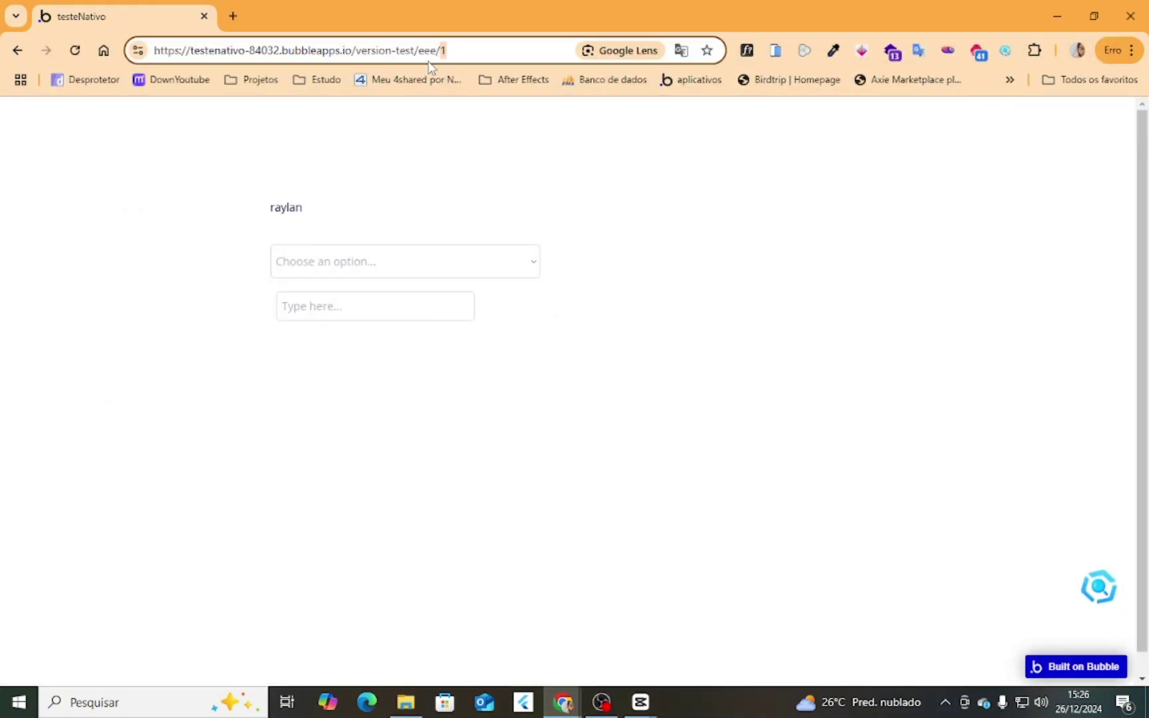
pyautogui.press('BackSpace')
pyautogui.write('restaurante')
pyautogui.press('Return')
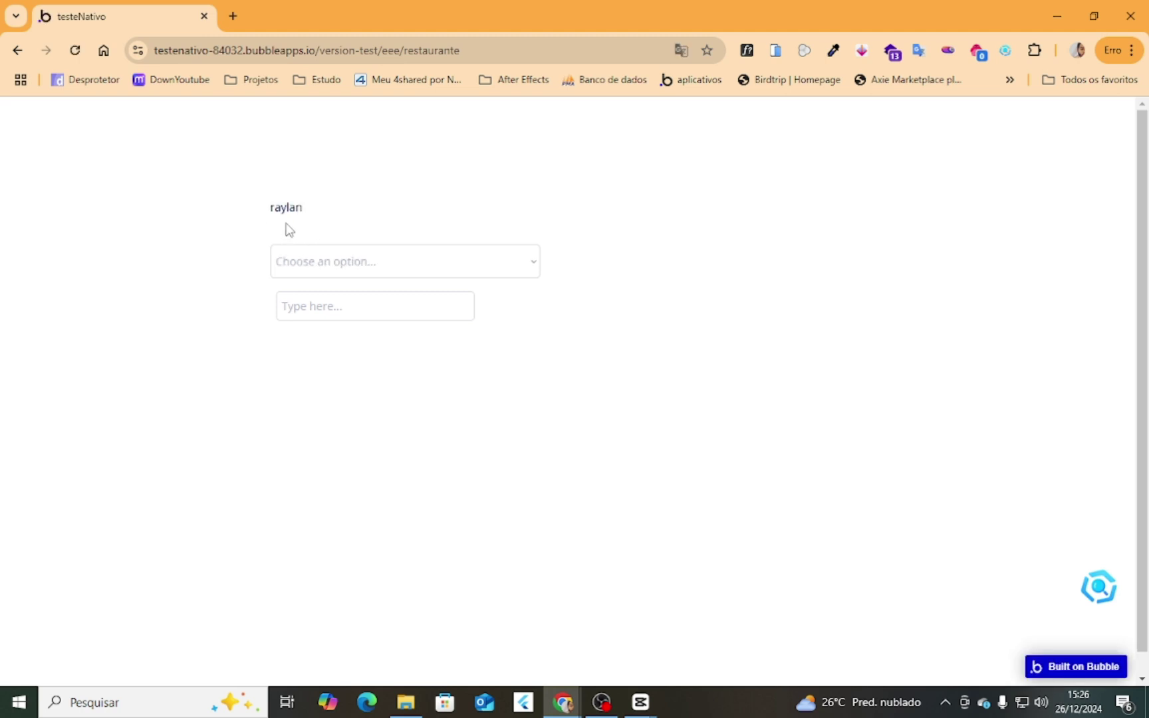
# Check the Slug (Lesma) value in the user's database entry and return to the preview.
pyautogui.click(1054, 25)
pyautogui.click(319, 334)
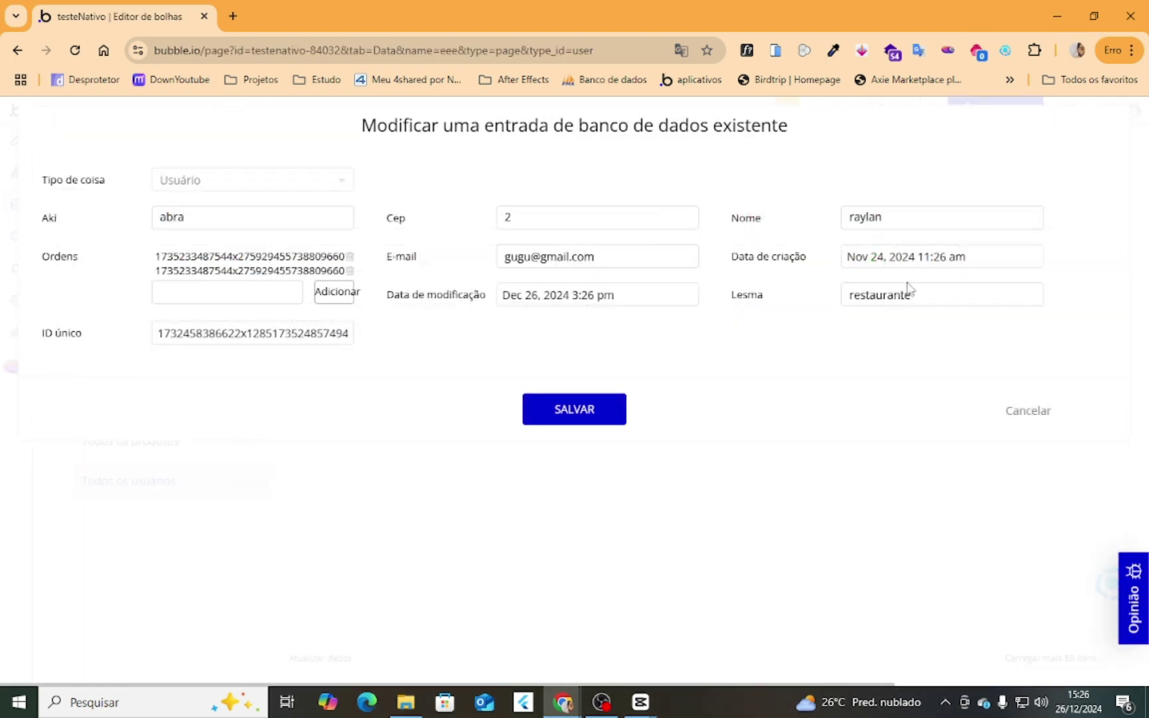
pyautogui.doubleClick(927, 295)
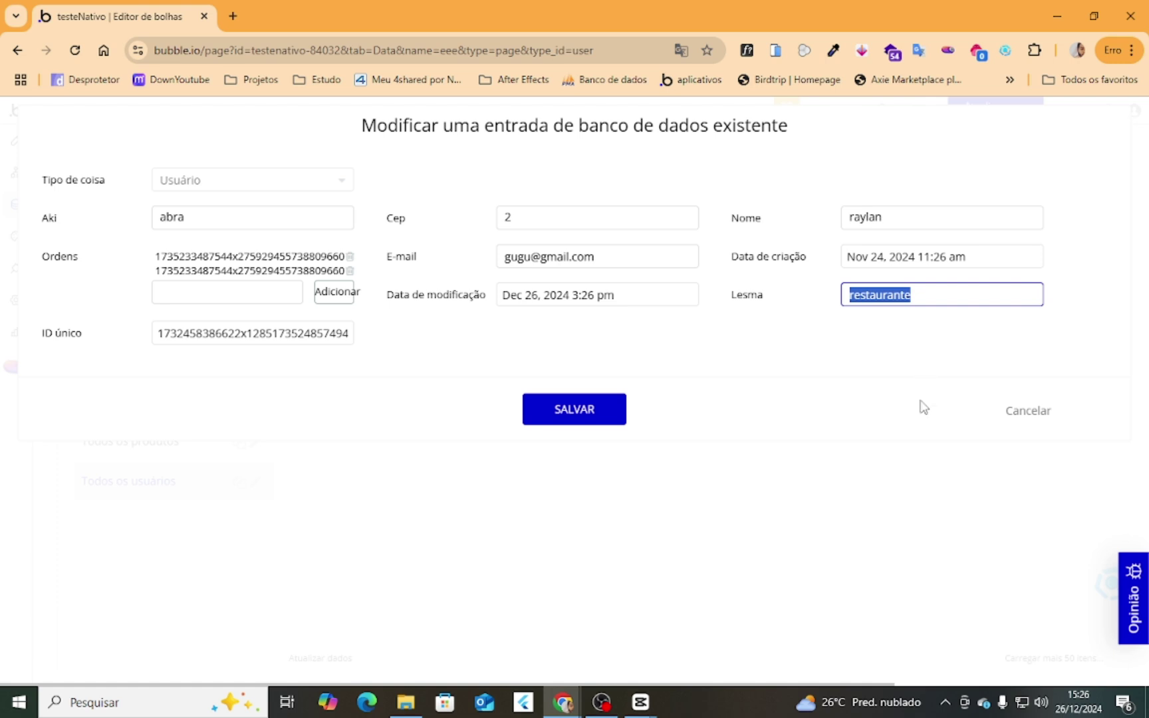
pyautogui.click(565, 702)
pyautogui.click(934, 632)
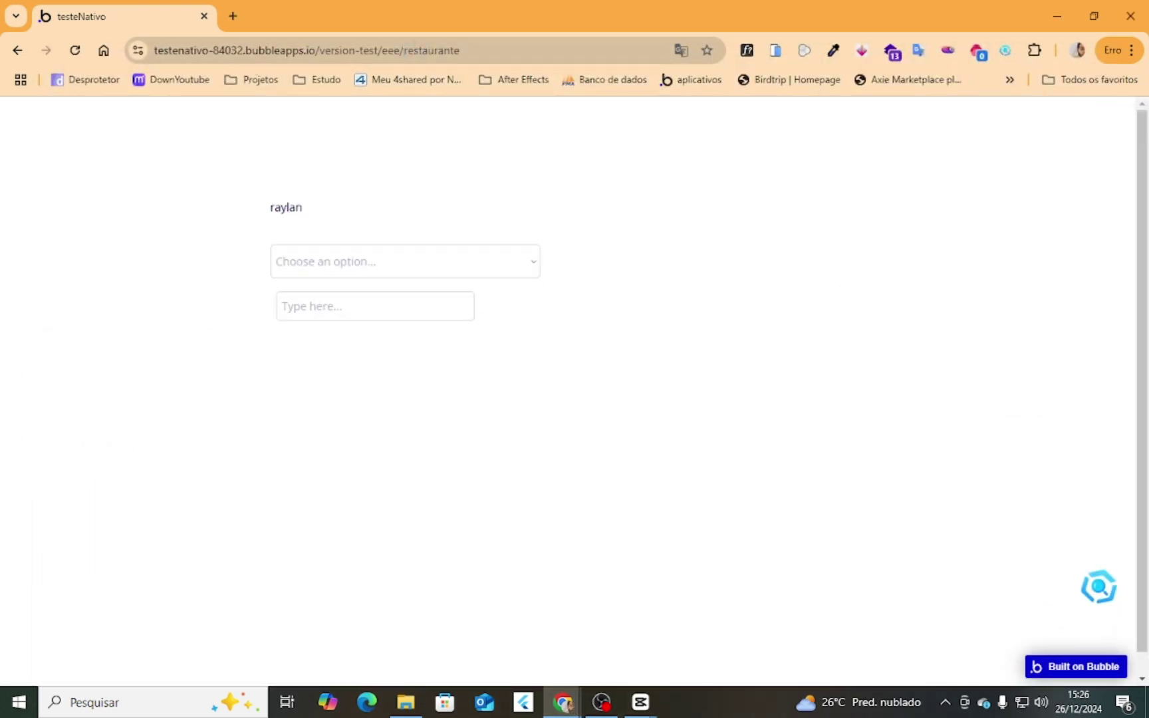
# Reopen the preview at the eee/restaurante address and try its input field and dropdown.
pyautogui.moveTo(436, 51); pyautogui.dragTo(651, 58)
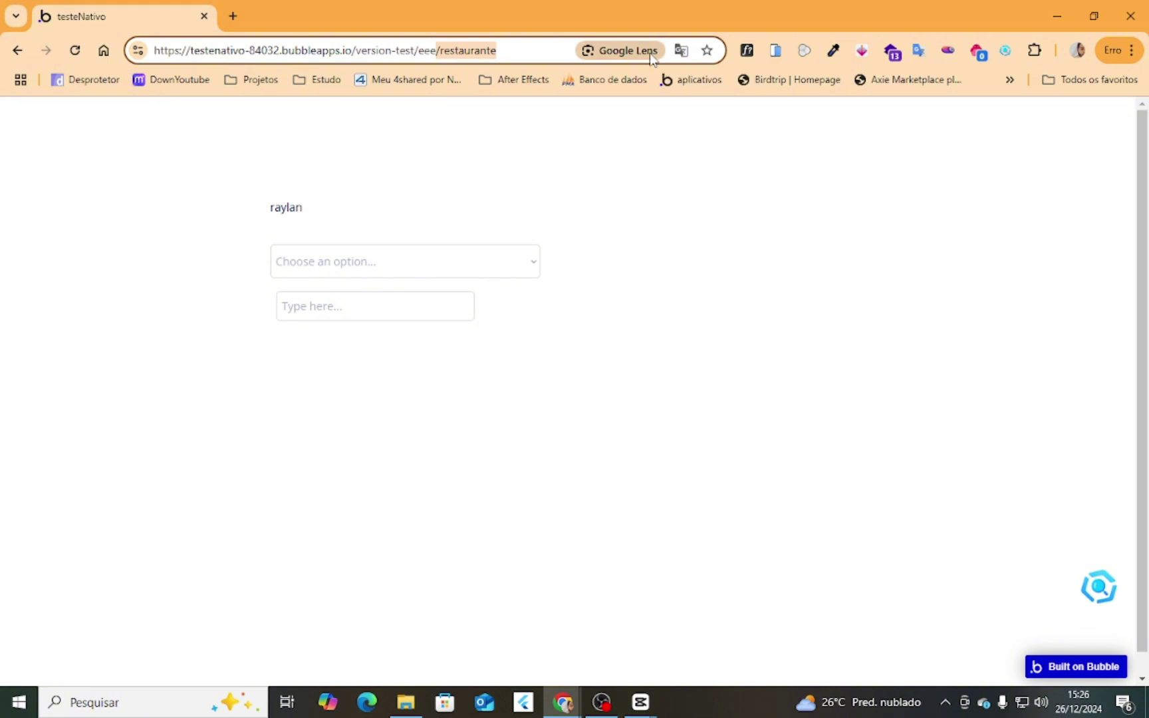
pyautogui.press('End')
pyautogui.press('BackSpace')
pyautogui.press('BackSpace')
pyautogui.press('BackSpace')
pyautogui.press('BackSpace')
pyautogui.press('BackSpace')
pyautogui.press('BackSpace')
pyautogui.press('BackSpace')
pyautogui.press('BackSpace')
pyautogui.press('BackSpace')
pyautogui.press('BackSpace')
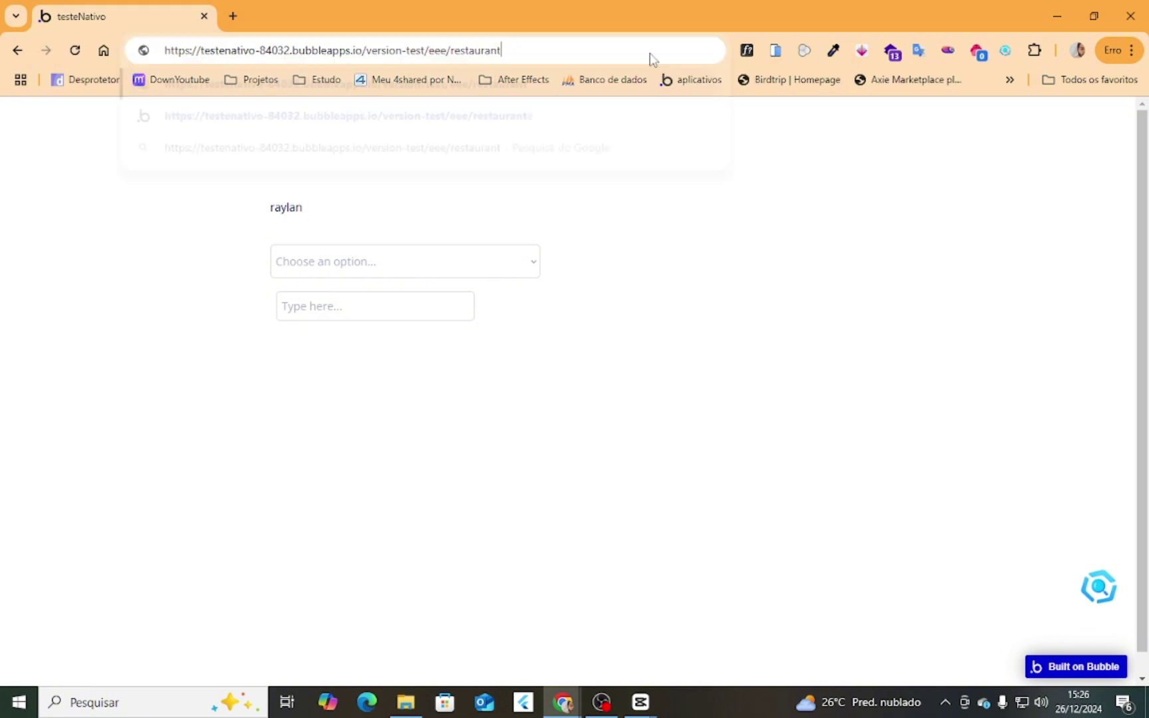
pyautogui.press('Down')
pyautogui.press('Return')
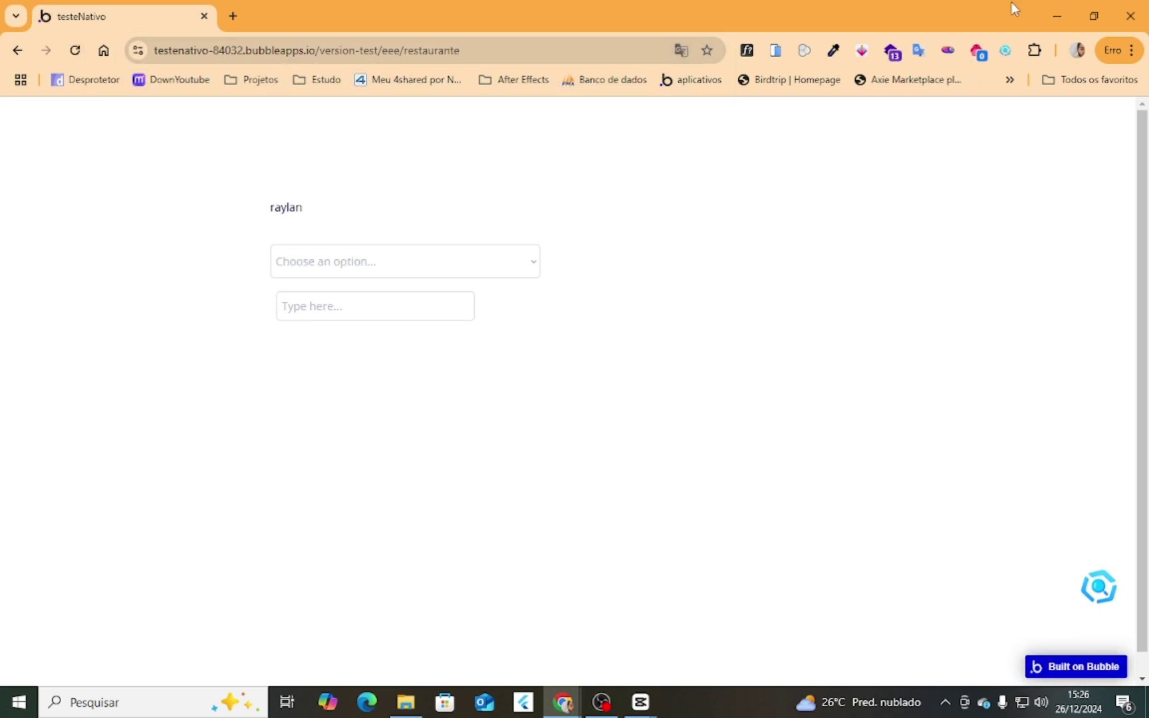
pyautogui.click(387, 296)
pyautogui.click(401, 272)
# Return to the Bubble editor and save the open user entry.
pyautogui.click(1055, 16)
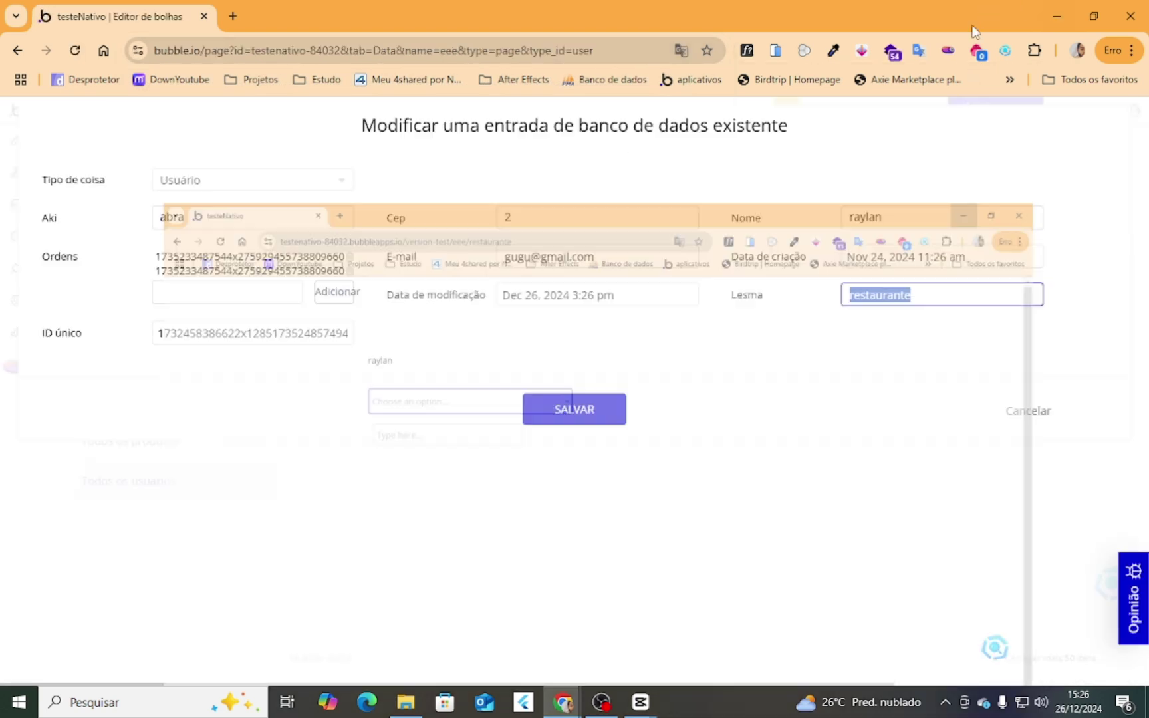
pyautogui.click(583, 408)
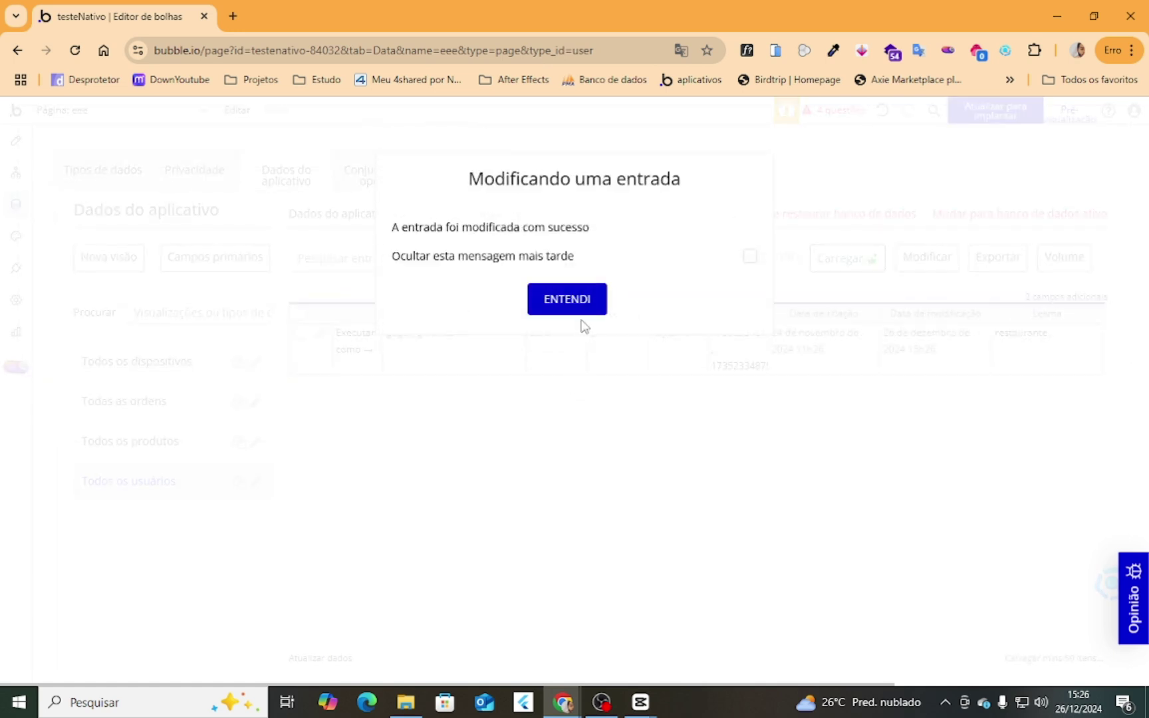
pyautogui.click(577, 307)
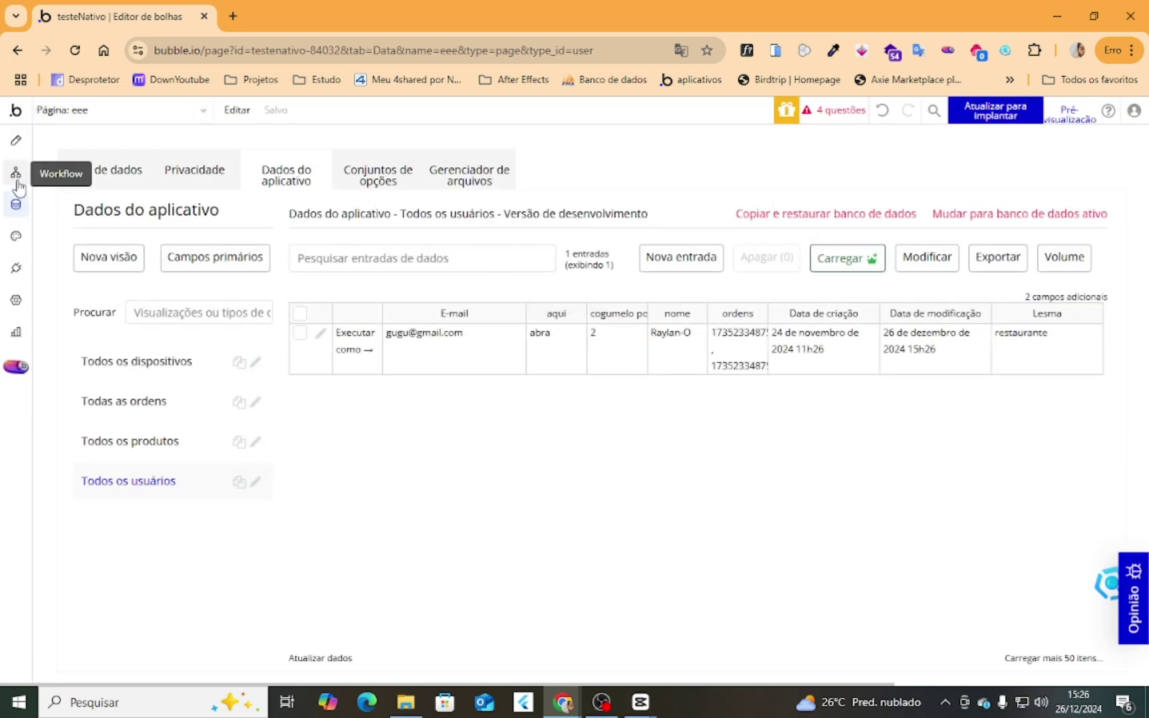
# Allow Find this in searches for regra 1 of the User type and remove Slug (Lesma) from the default permissions.
pyautogui.click(214, 174)
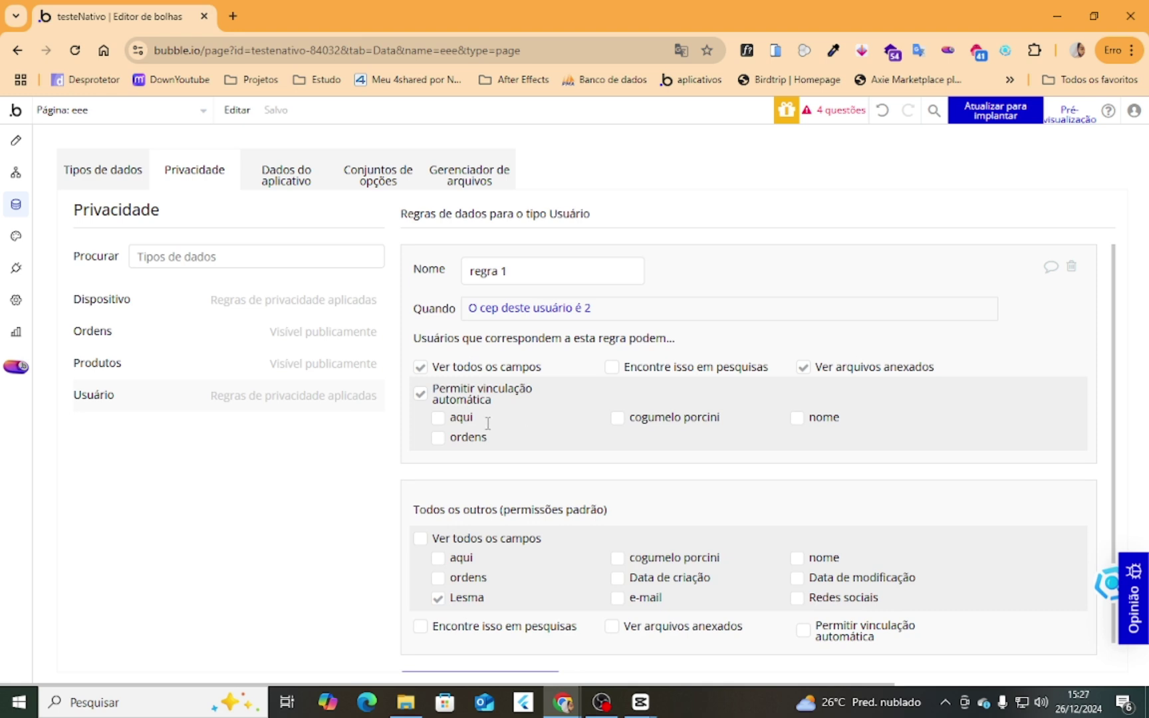
pyautogui.click(611, 366)
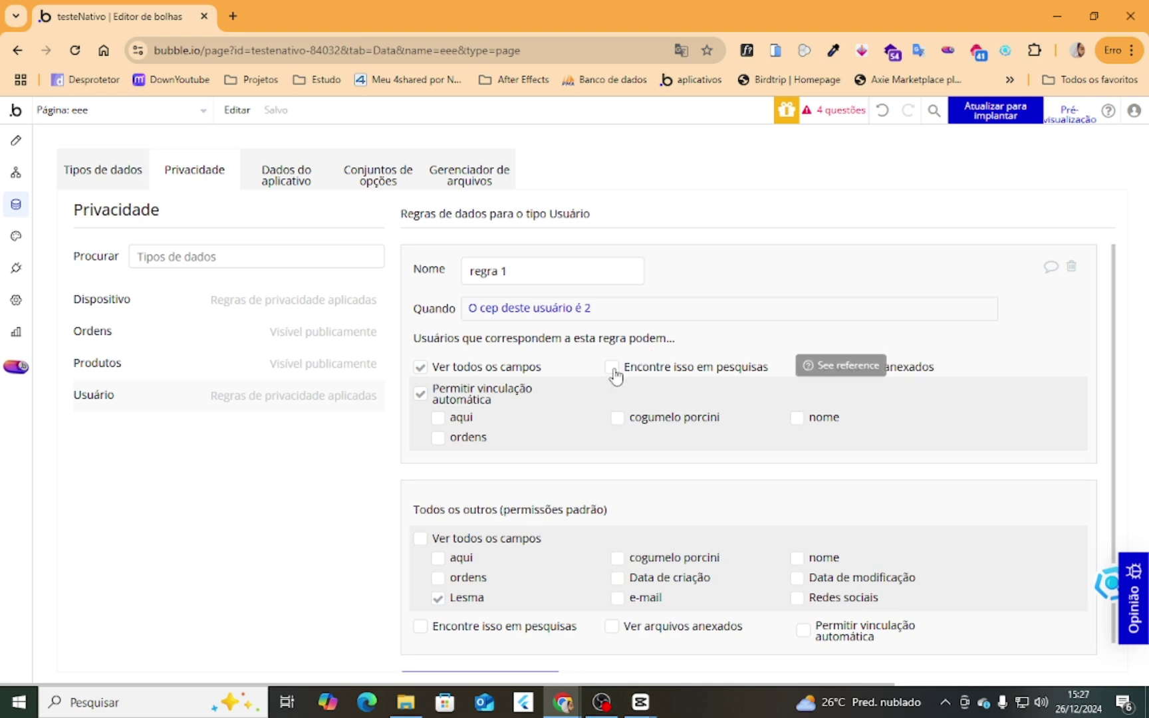
pyautogui.click(422, 395)
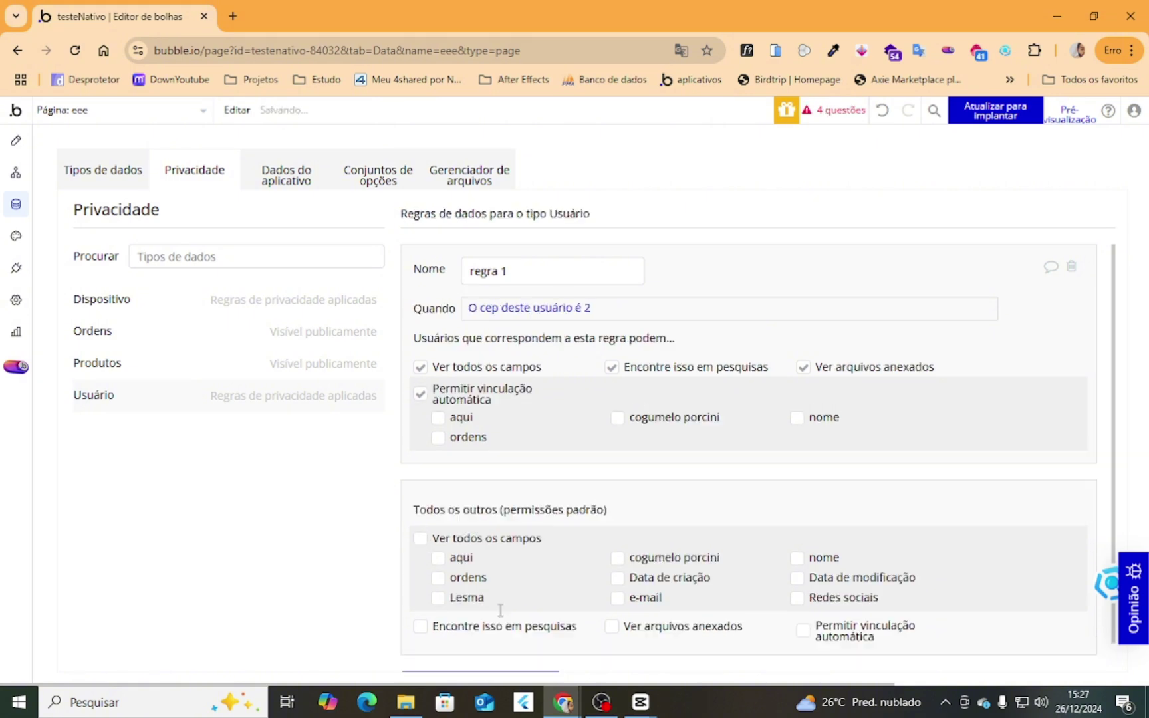
# Reload the eee/restaurante preview page to test the restricted default permissions.
pyautogui.moveTo(563, 702)
pyautogui.click(942, 653)
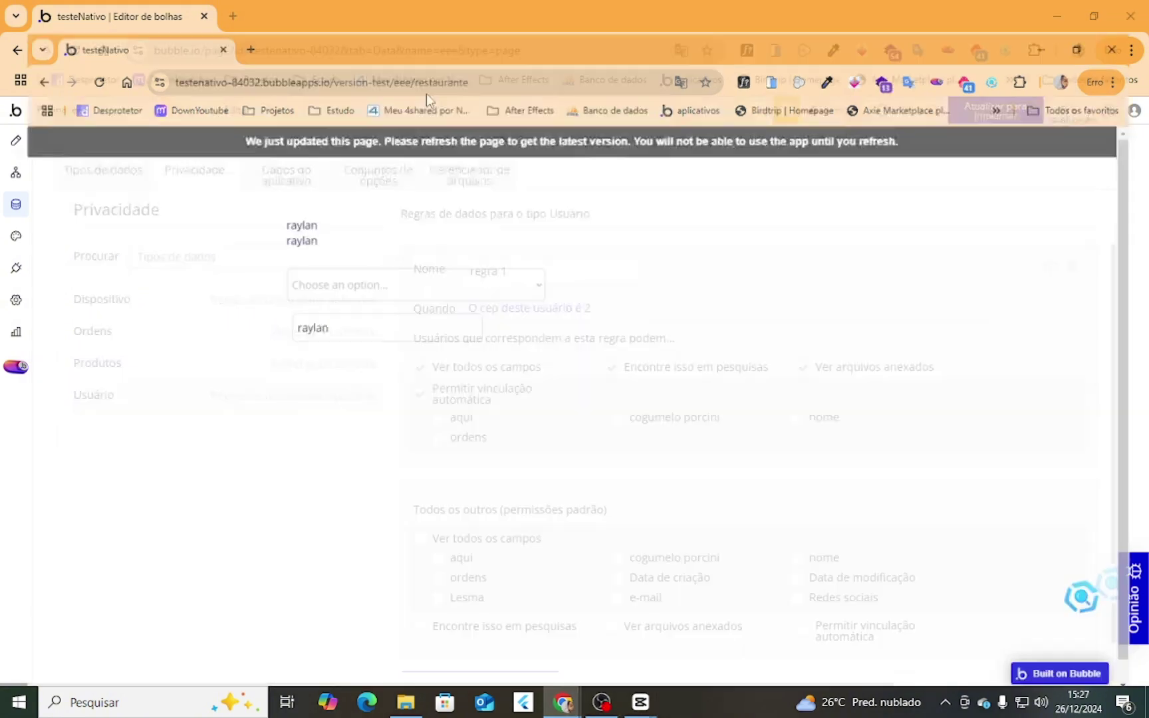
pyautogui.click(402, 52)
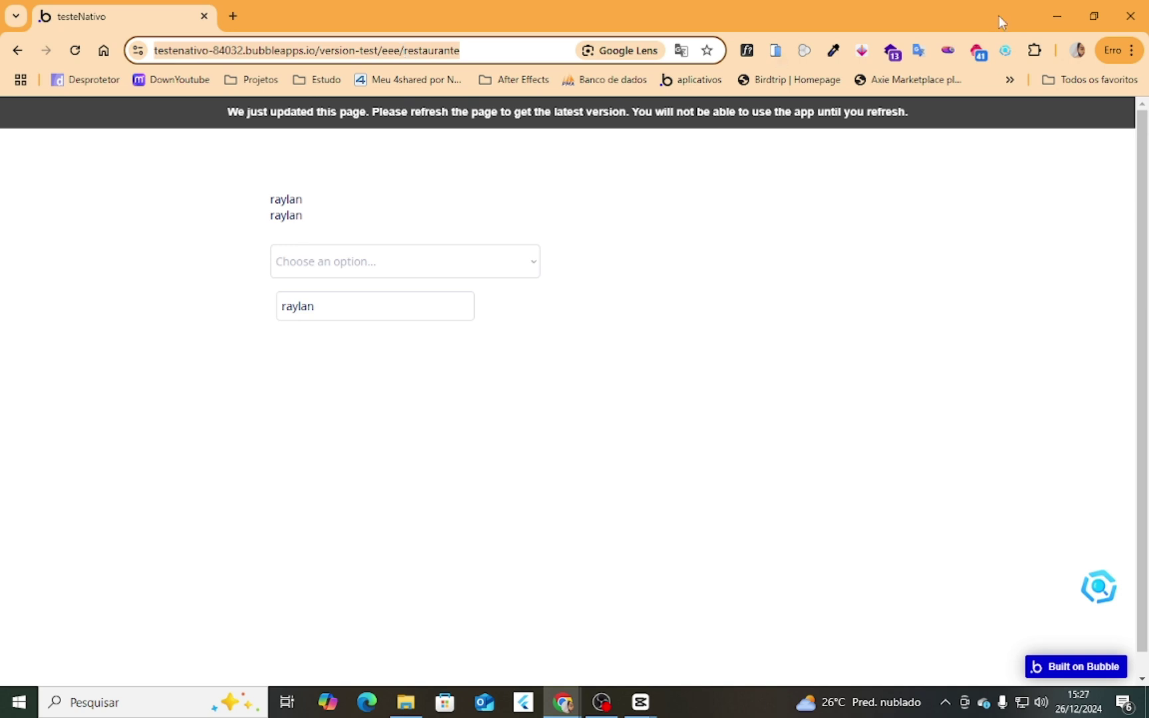
pyautogui.press('Return')
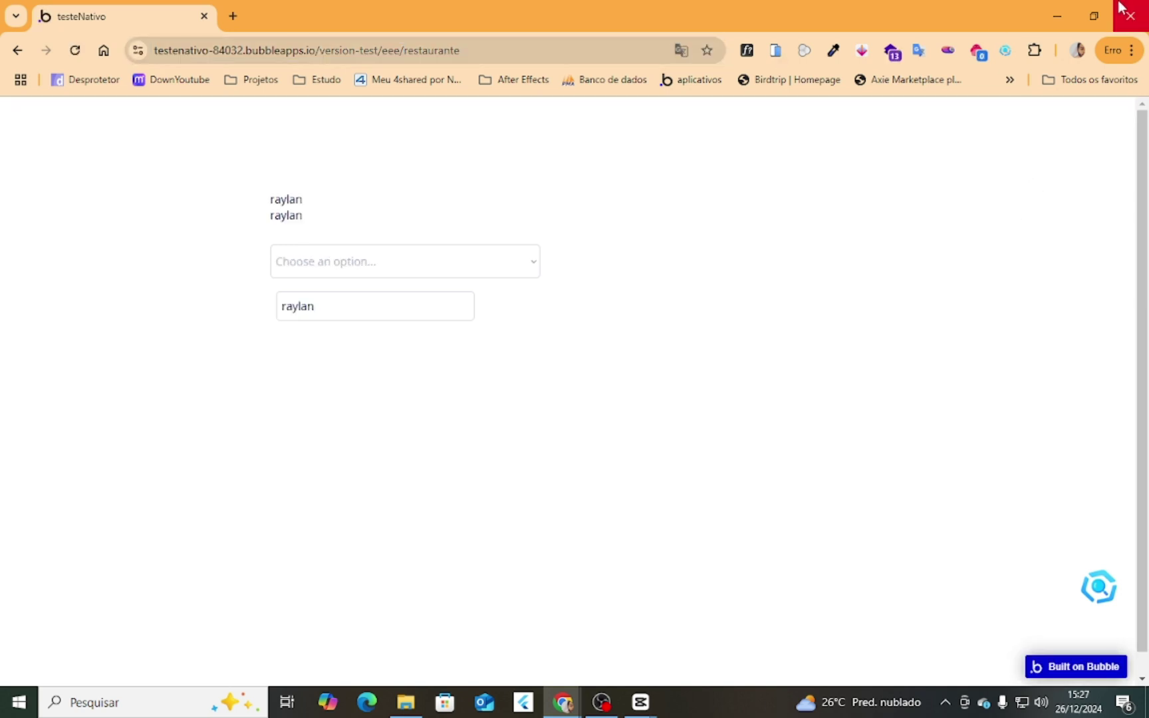
# Allow Slug again in the default permissions of the User type and reload the eee/restaurante preview page.
pyautogui.click(1058, 17)
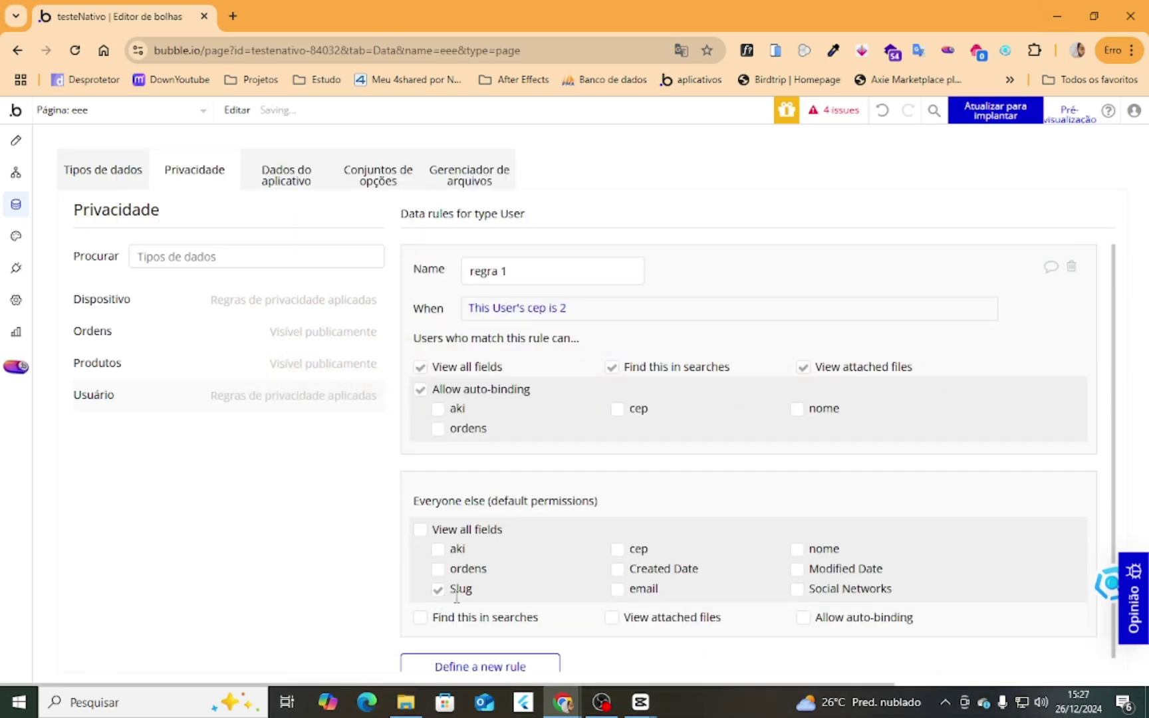
pyautogui.moveTo(563, 701)
pyautogui.click(991, 625)
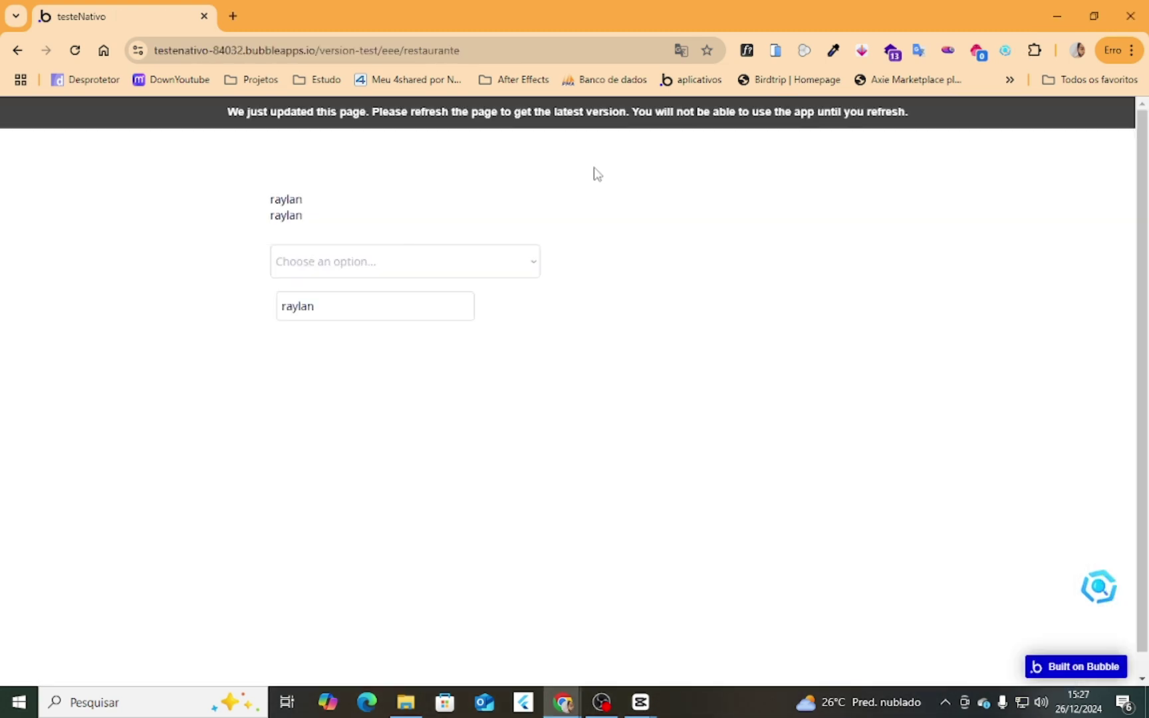
pyautogui.click(524, 49)
pyautogui.press('Return')
pyautogui.click(438, 45)
pyautogui.click(1065, 8)
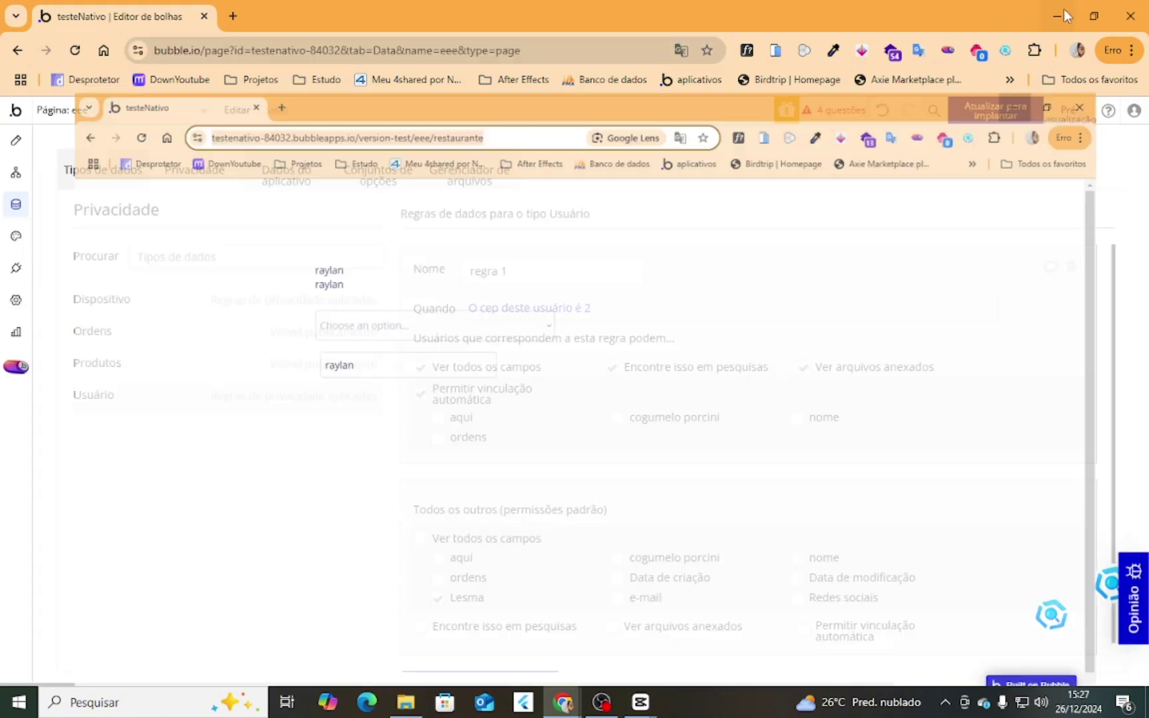
# Review regra 1's auto-binding permission and the restaurante ending of the preview page's address.
pyautogui.moveTo(456, 389); pyautogui.dragTo(490, 400)
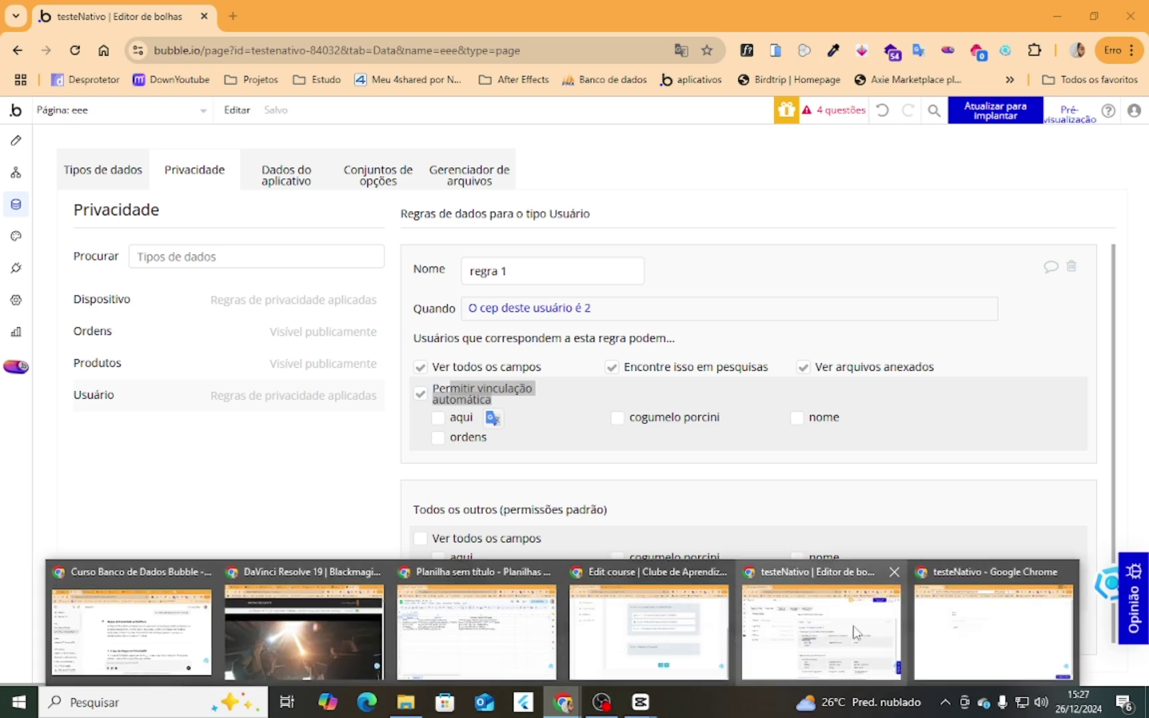
pyautogui.click(993, 628)
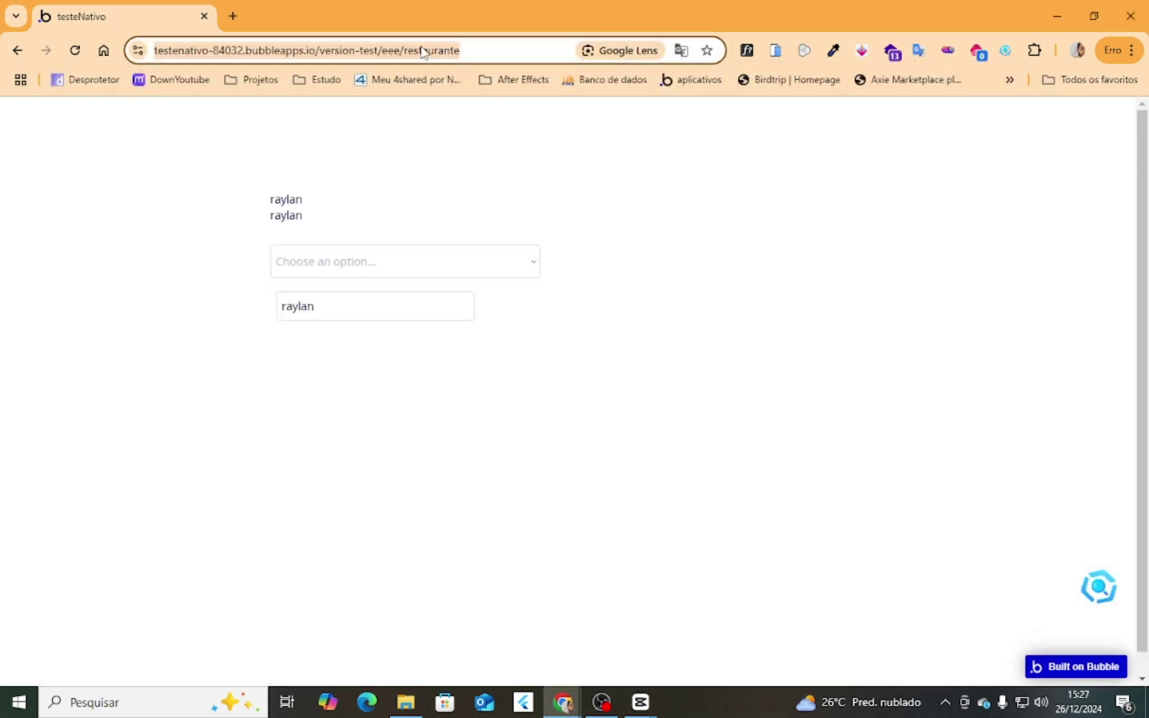
pyautogui.doubleClick(422, 51)
pyautogui.click(1055, 7)
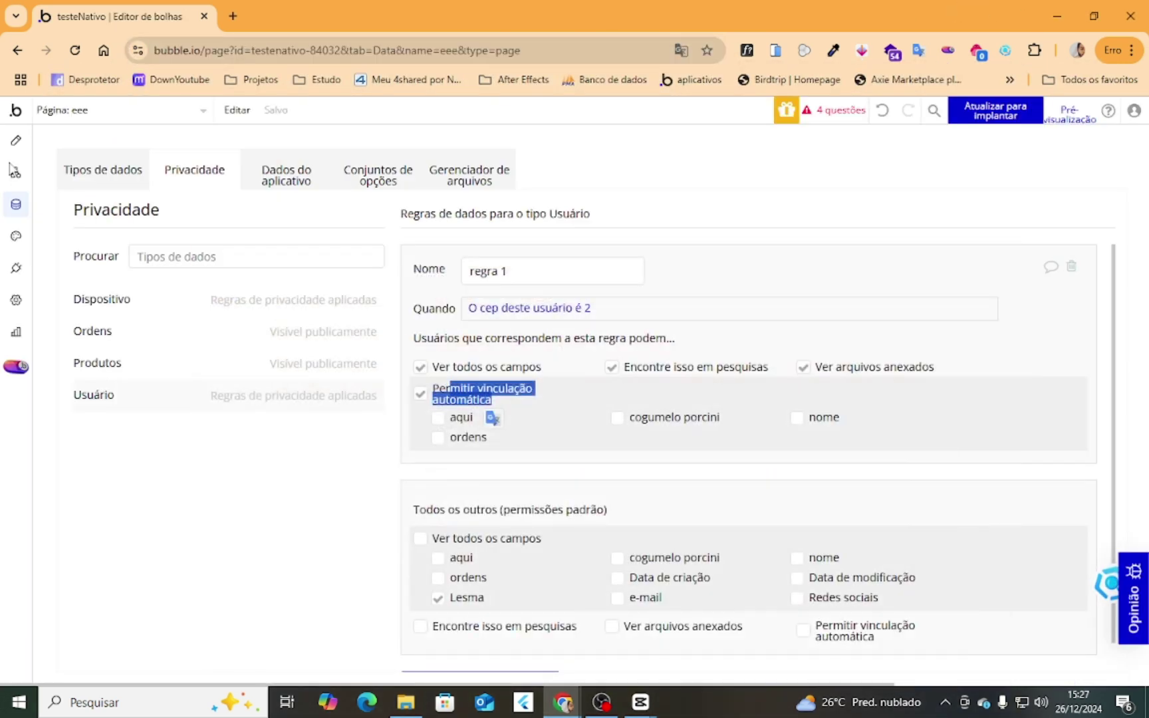
# Check which fields page eee offers as the backup field for its URL and close its properties.
pyautogui.click(16, 139)
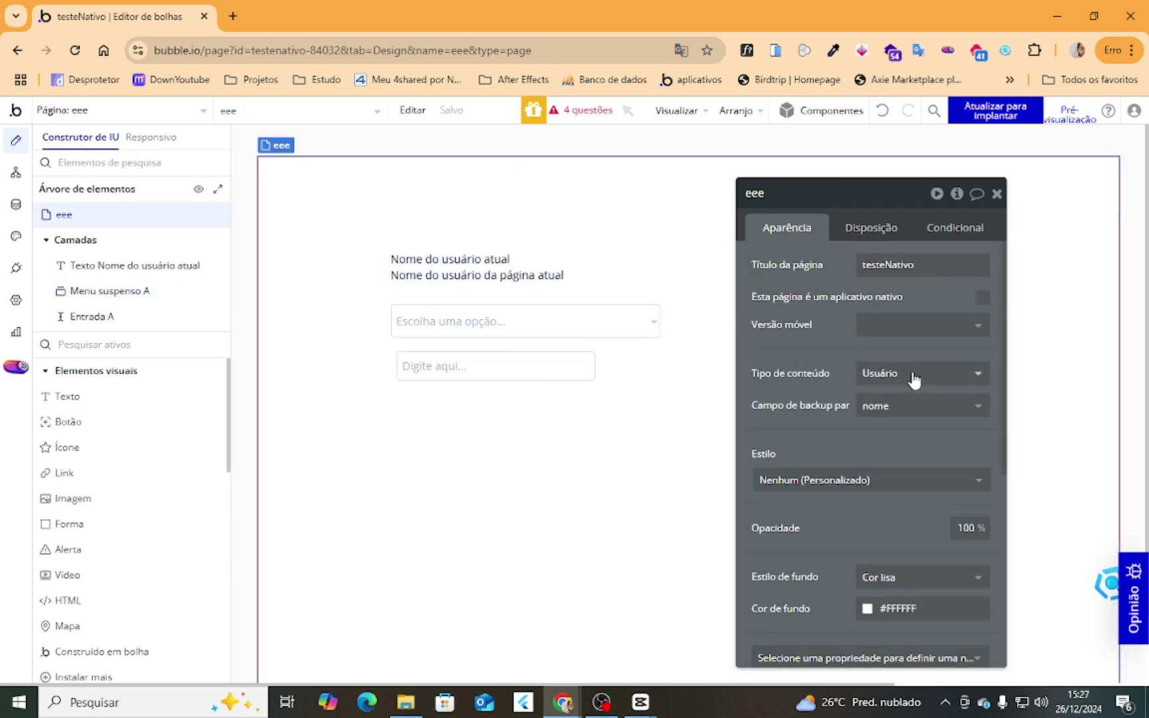
pyautogui.click(924, 407)
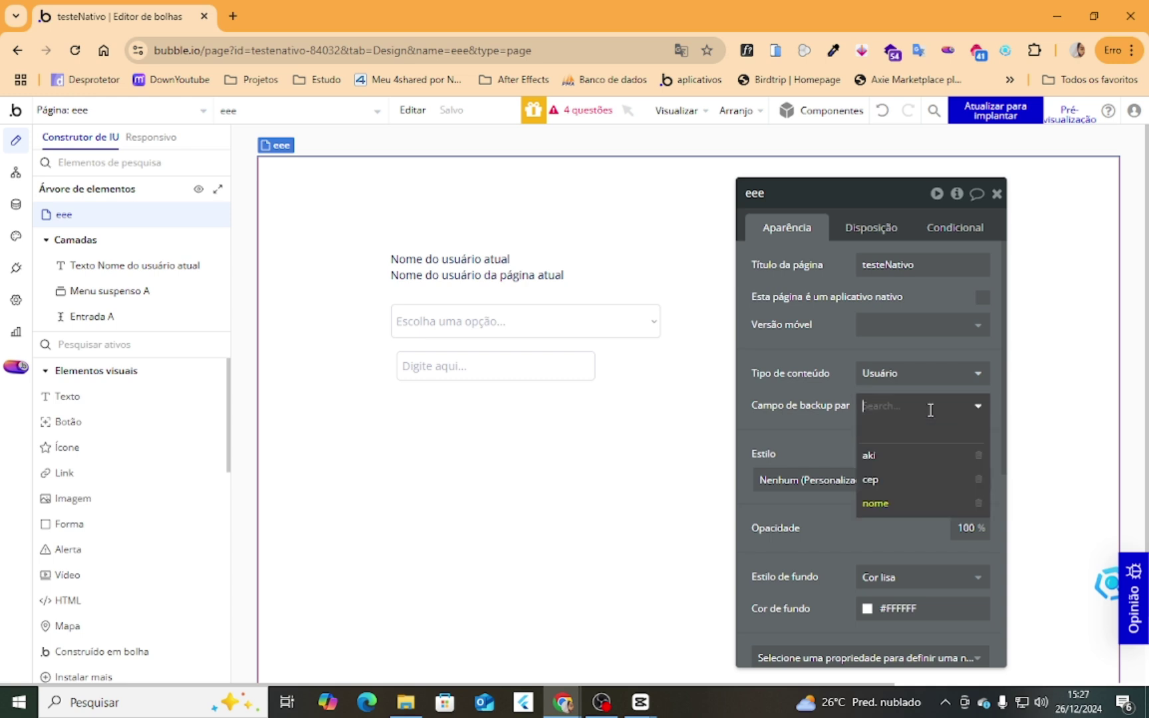
pyautogui.click(787, 389)
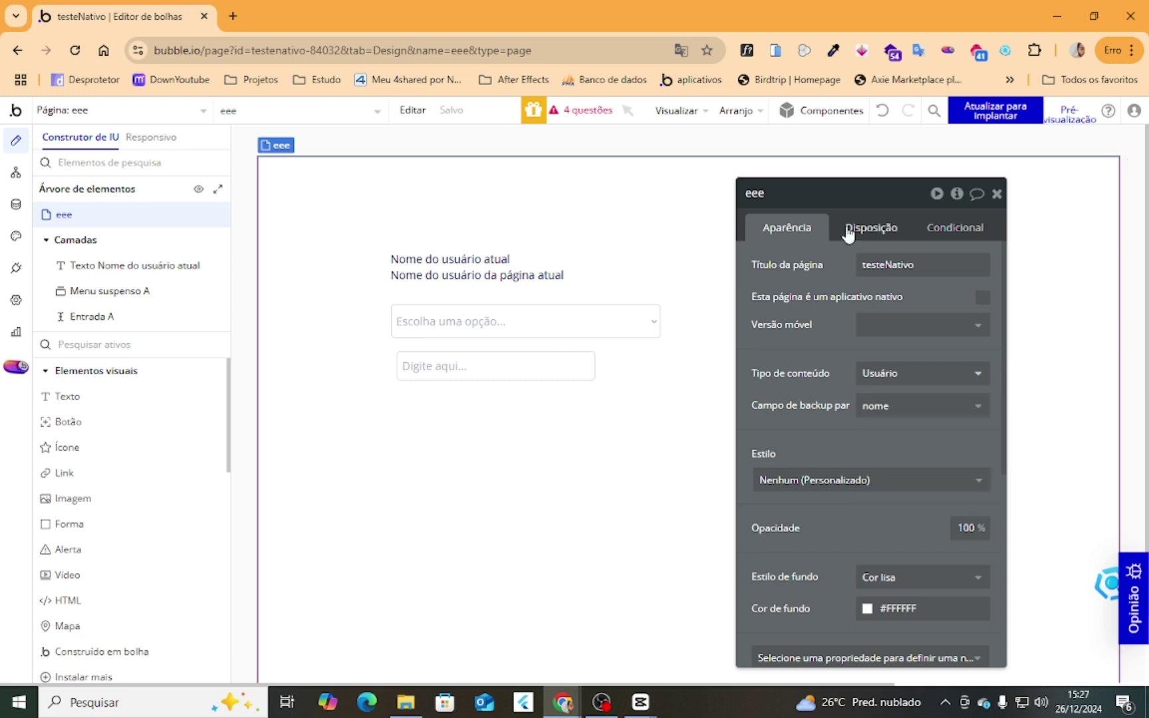
pyautogui.click(996, 193)
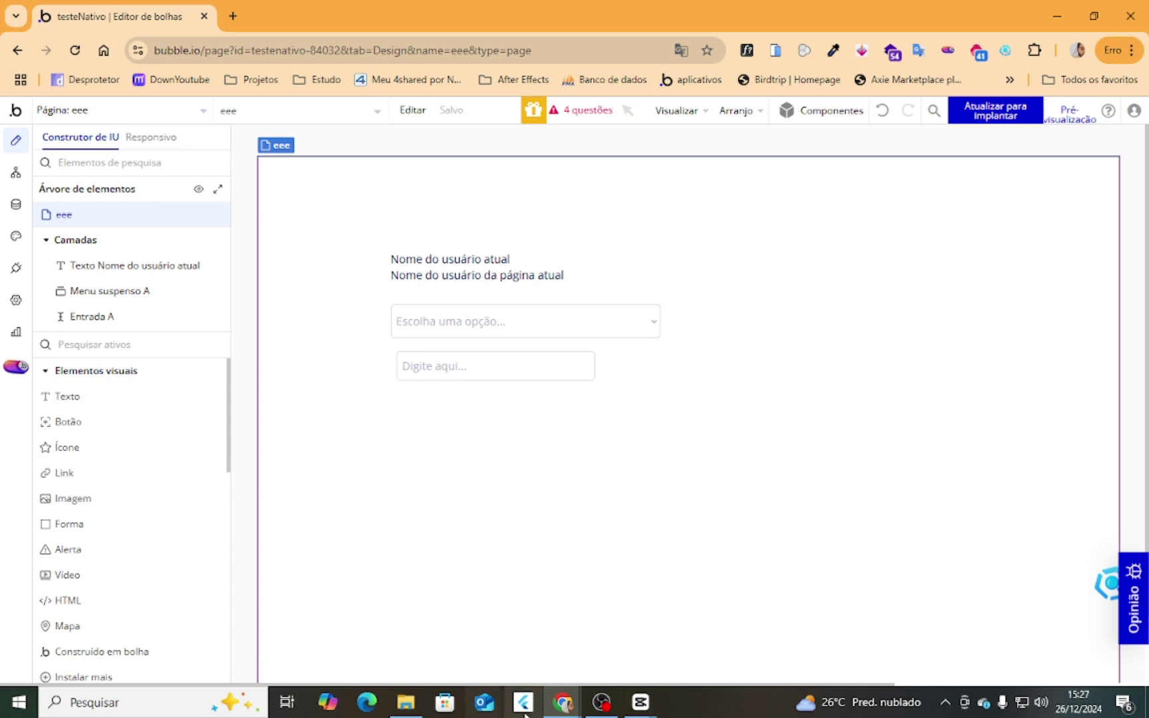
# Check the User privacy rules again and return to the design of page eee.
pyautogui.moveTo(562, 702)
pyautogui.click(828, 648)
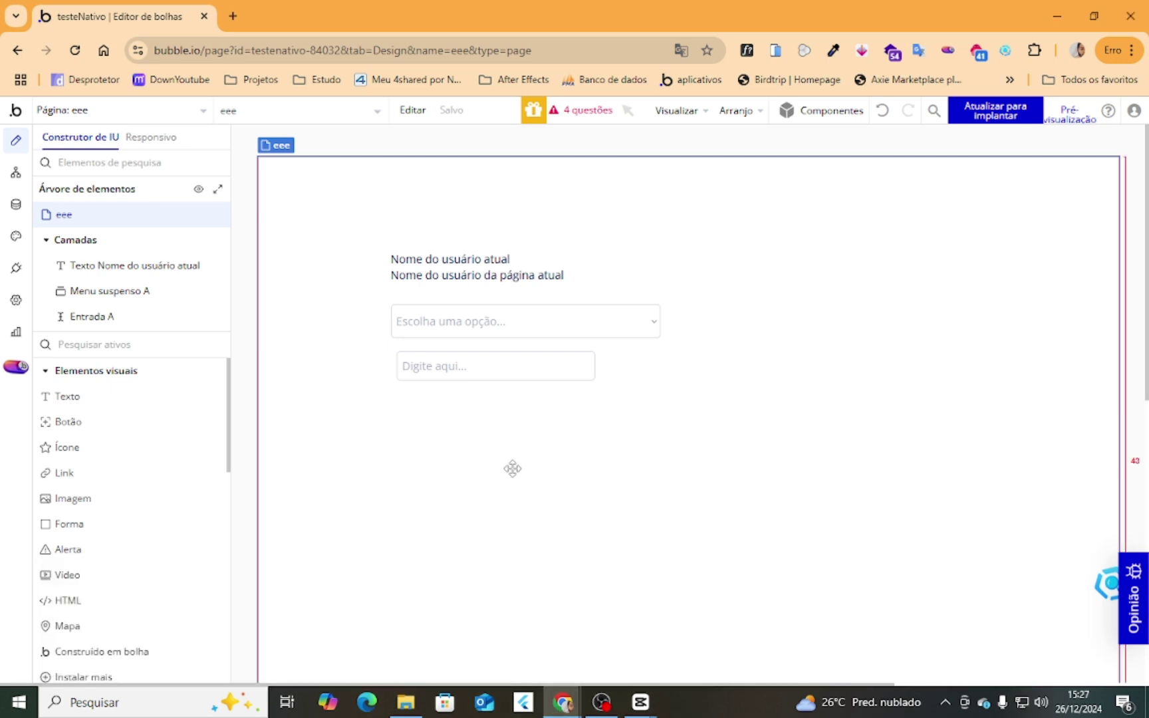
pyautogui.click(16, 204)
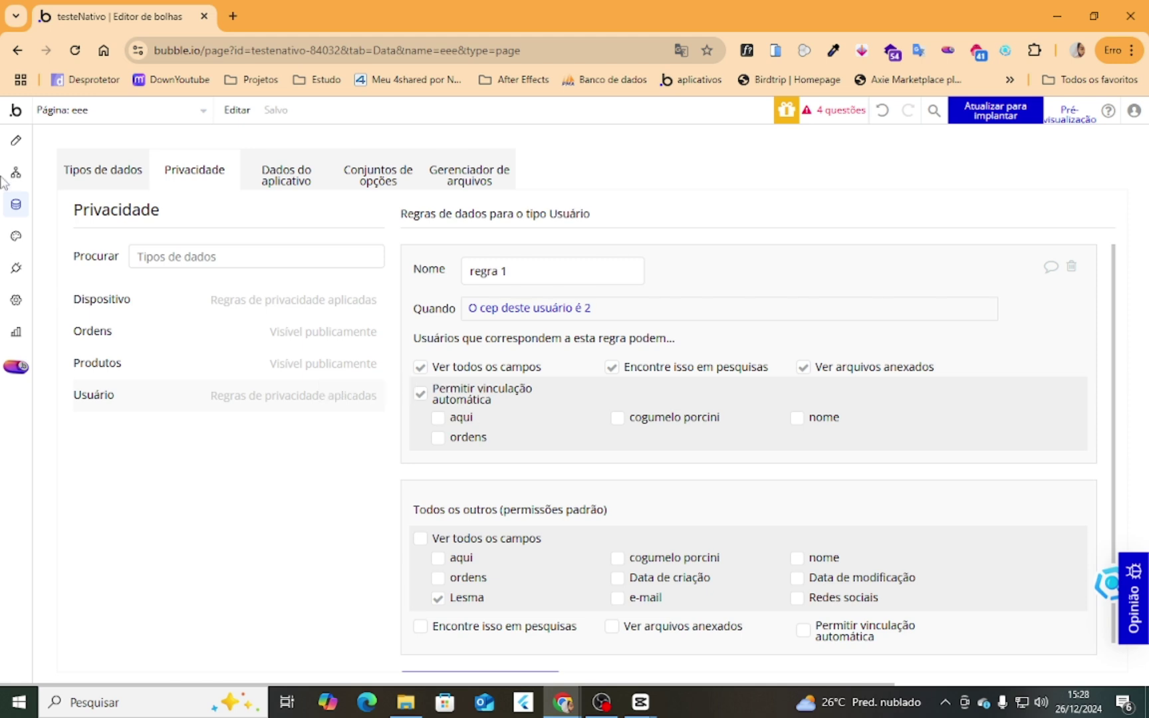
pyautogui.click(16, 140)
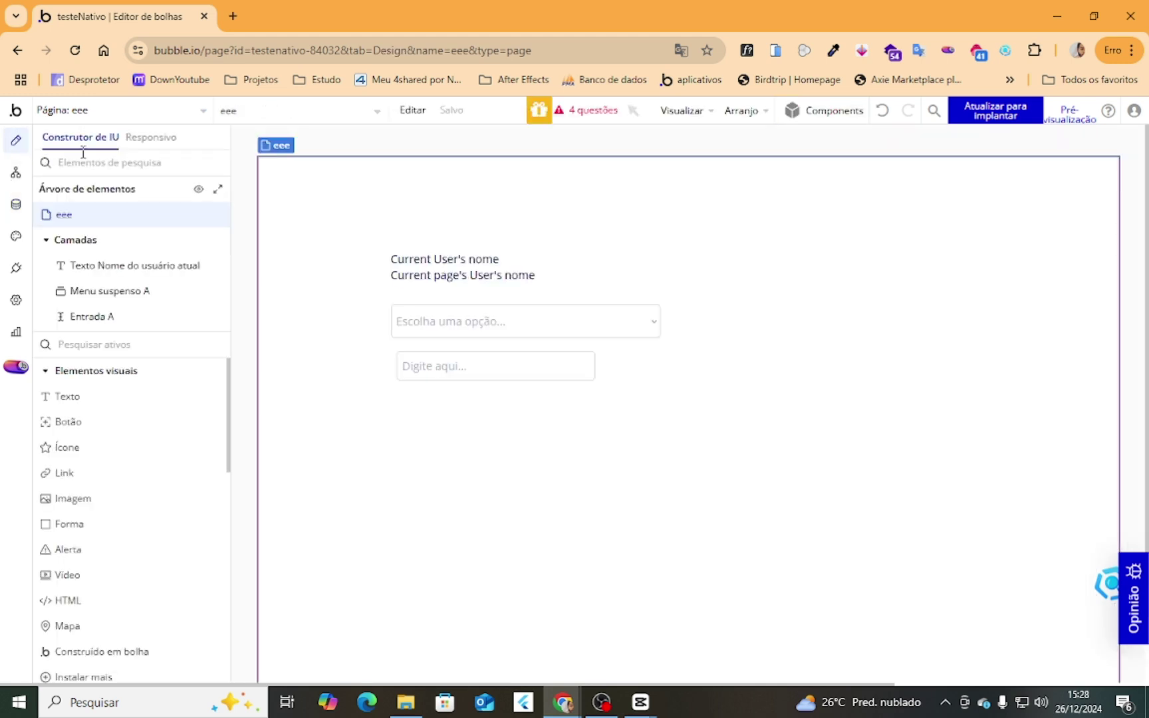
# Widen Input A (Entrada A) below the dropdown to about 330 pixels.
pyautogui.doubleClick(463, 366)
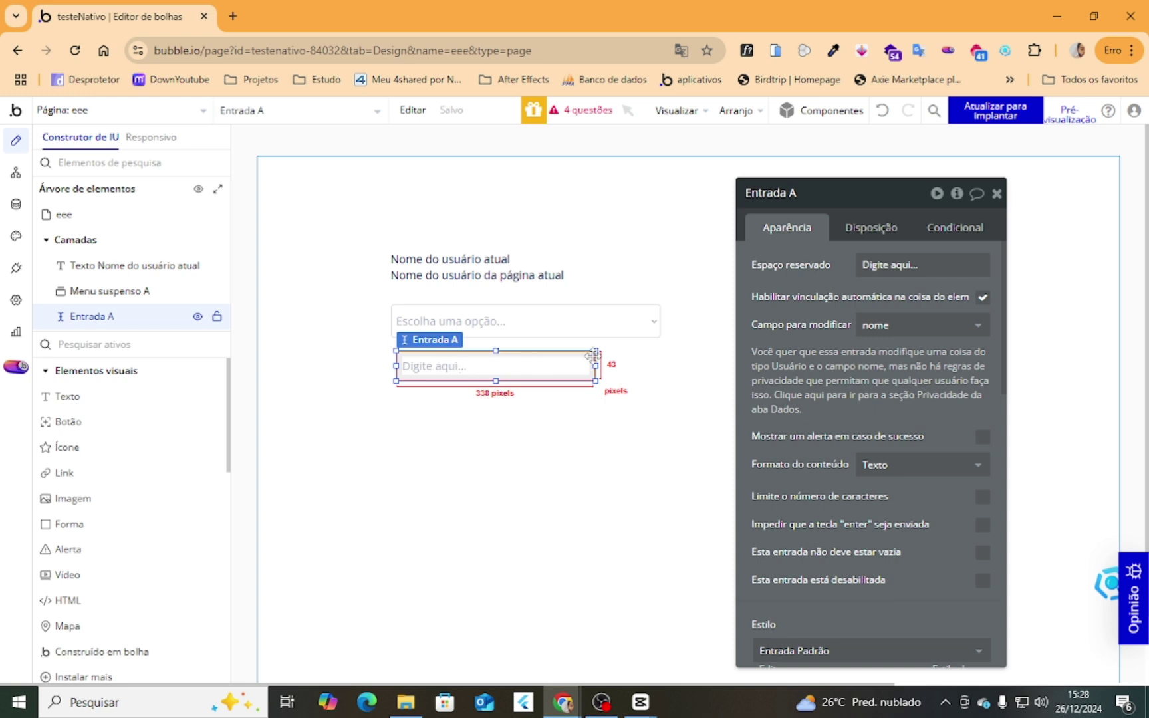
pyautogui.moveTo(595, 365); pyautogui.dragTo(661, 365)
pyautogui.click(658, 397)
pyautogui.click(498, 362)
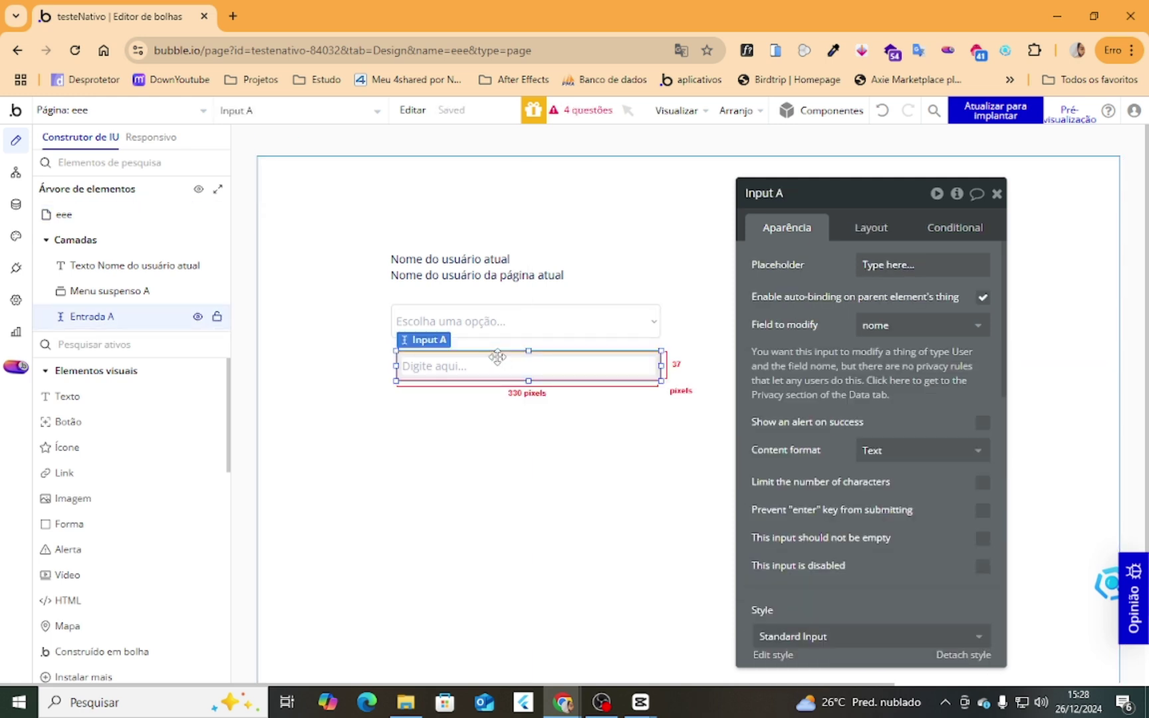
pyautogui.moveTo(483, 343); pyautogui.dragTo(450, 377)
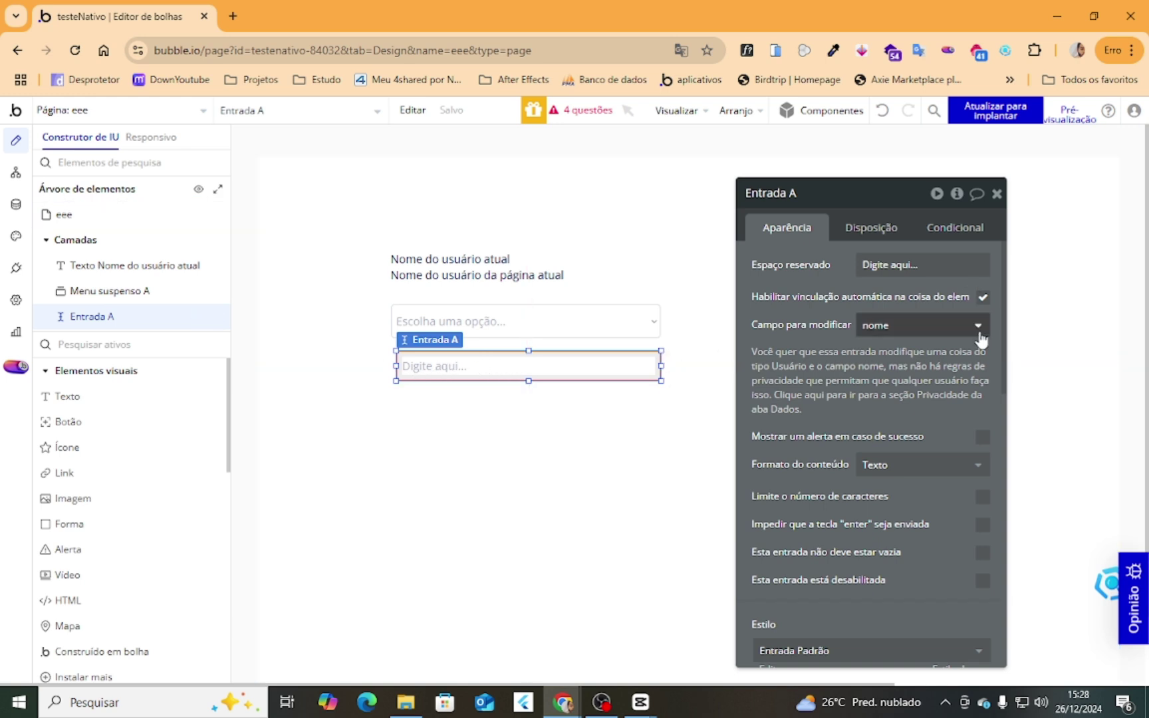
# Turn off auto-binding on the parent element's thing for Input A and show the editor in English.
pyautogui.click(982, 297)
pyautogui.click(681, 50)
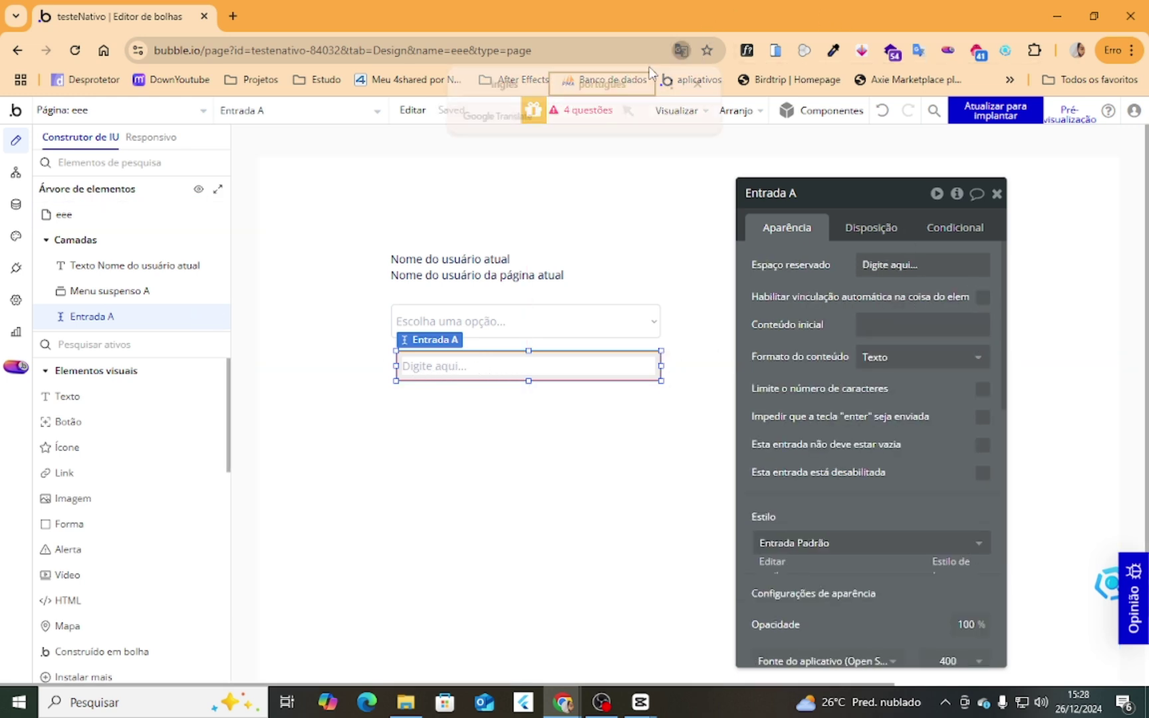
pyautogui.click(502, 83)
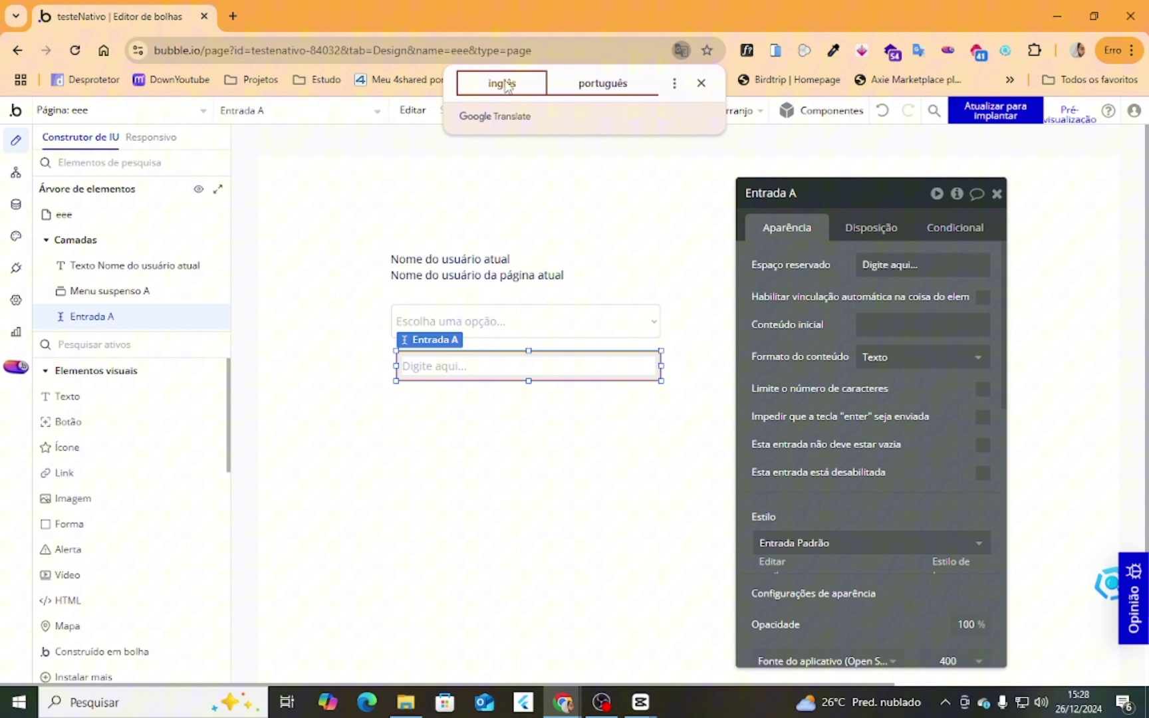
# Move Input A so that its left edge lines up with the dropdown above it.
pyautogui.click(877, 324)
pyautogui.click(504, 369)
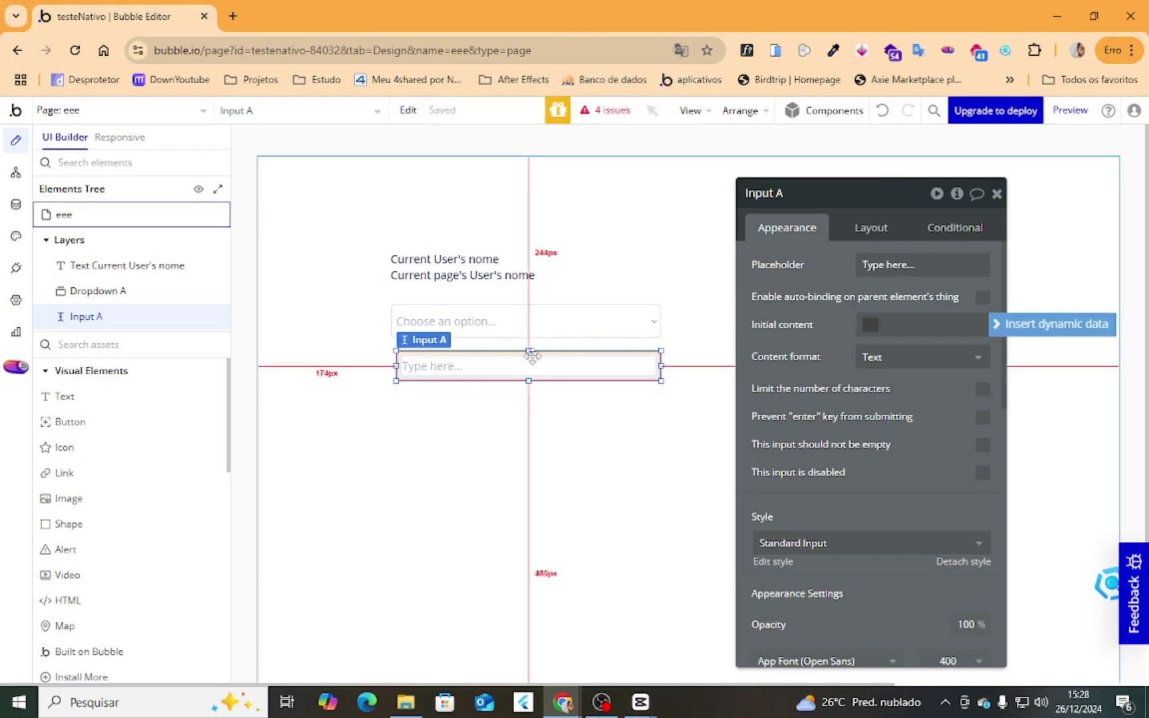
pyautogui.moveTo(505, 369); pyautogui.dragTo(500, 376)
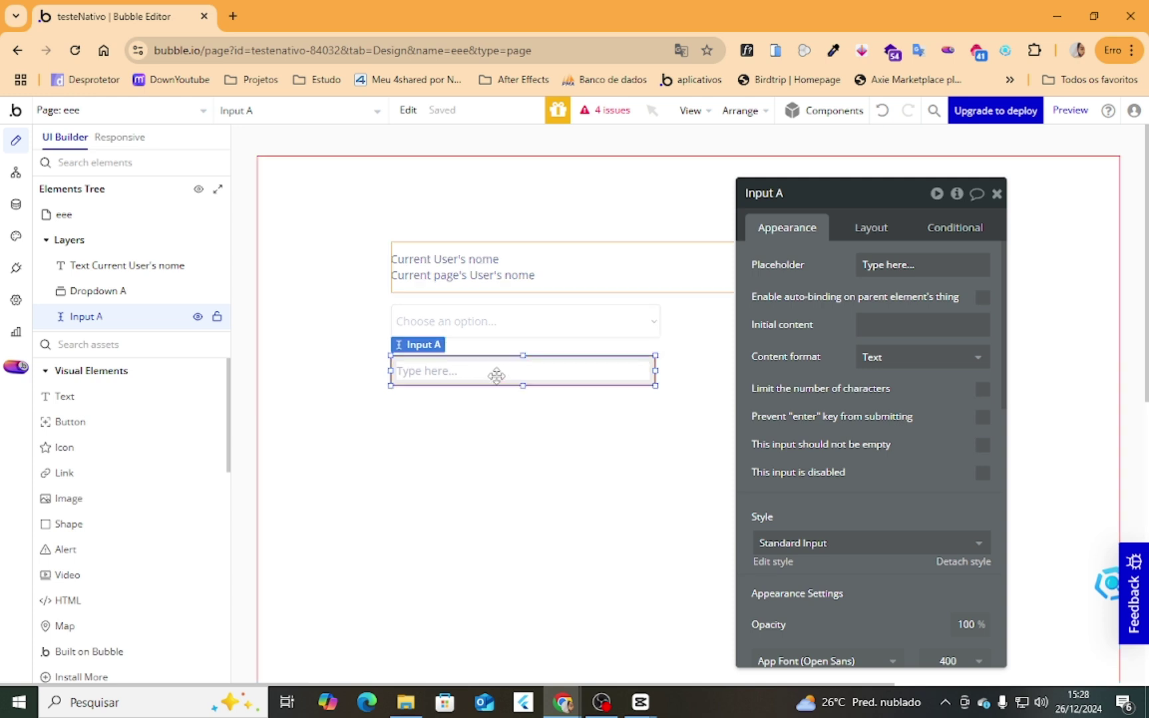
# Try Current User as Input A's initial content and clear the expression.
pyautogui.click(880, 325)
pyautogui.click(997, 328)
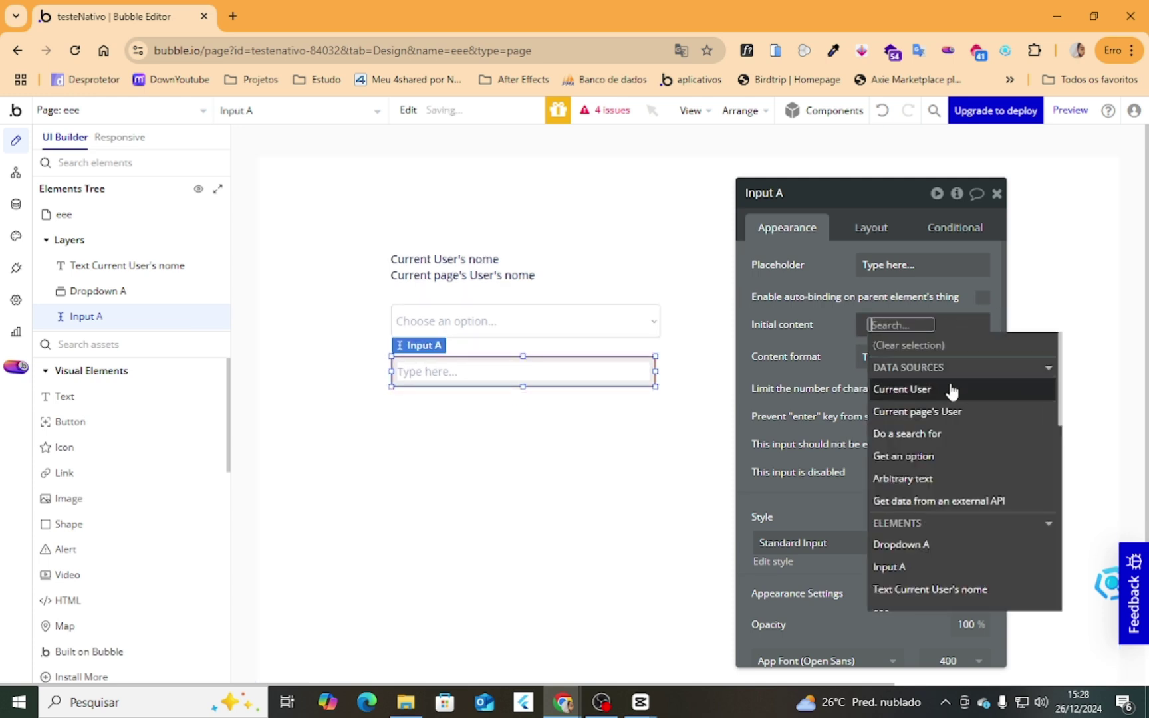
pyautogui.click(941, 391)
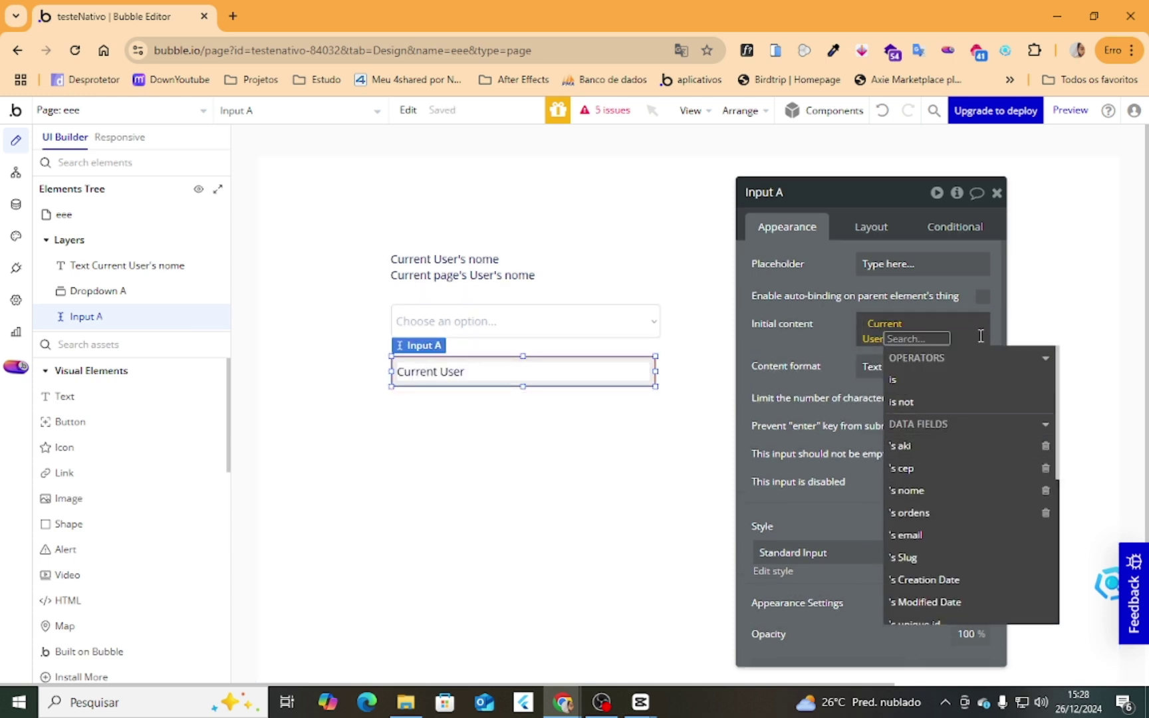
pyautogui.click(842, 336)
pyautogui.click(948, 324)
pyautogui.click(894, 324)
pyautogui.click(921, 339)
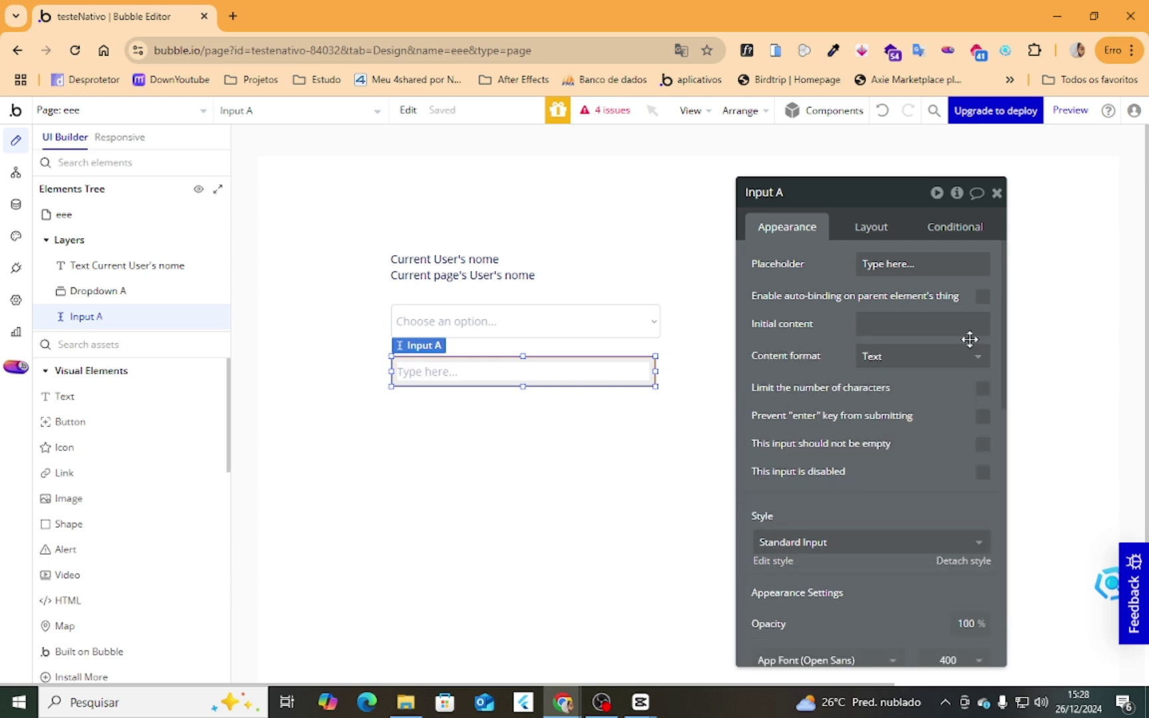
# Enable auto-binding on the parent element's thing for Input A and list the fields it can modify.
pyautogui.moveTo(756, 295); pyautogui.dragTo(839, 296)
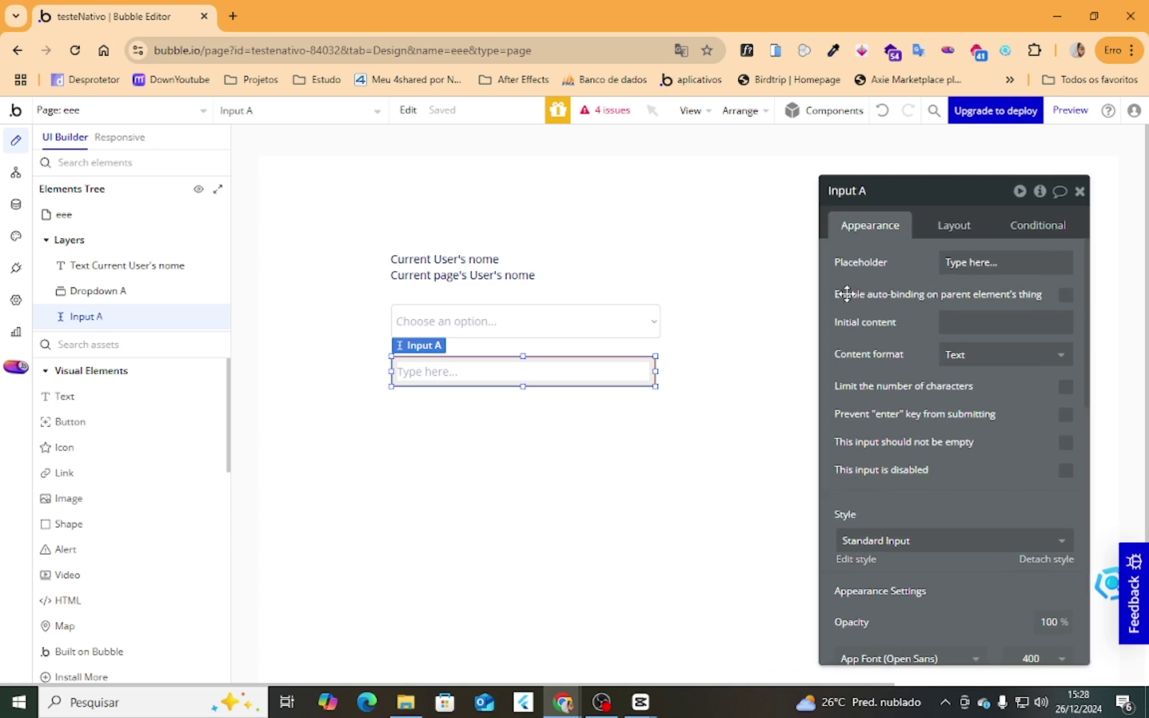
pyautogui.moveTo(918, 295); pyautogui.dragTo(867, 300)
pyautogui.click(995, 303)
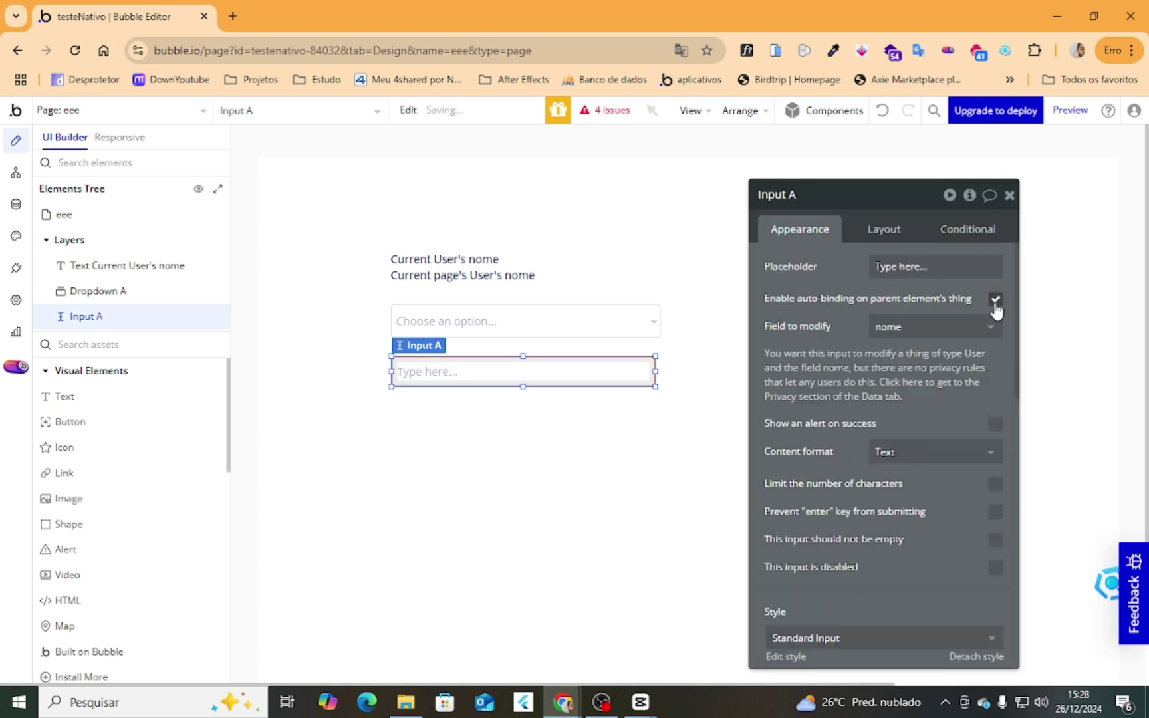
pyautogui.click(890, 327)
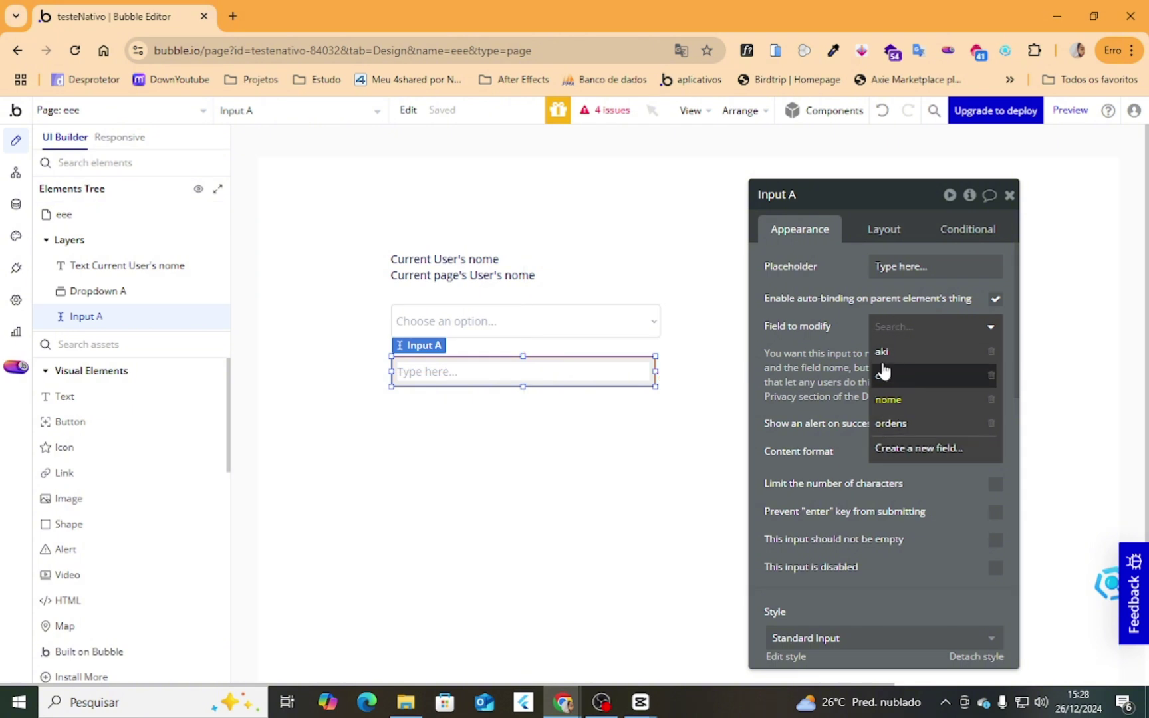
# Check page eee's User content type and the choices for its URL backup field, and reopen Input A's properties.
pyautogui.click(431, 546)
pyautogui.click(922, 376)
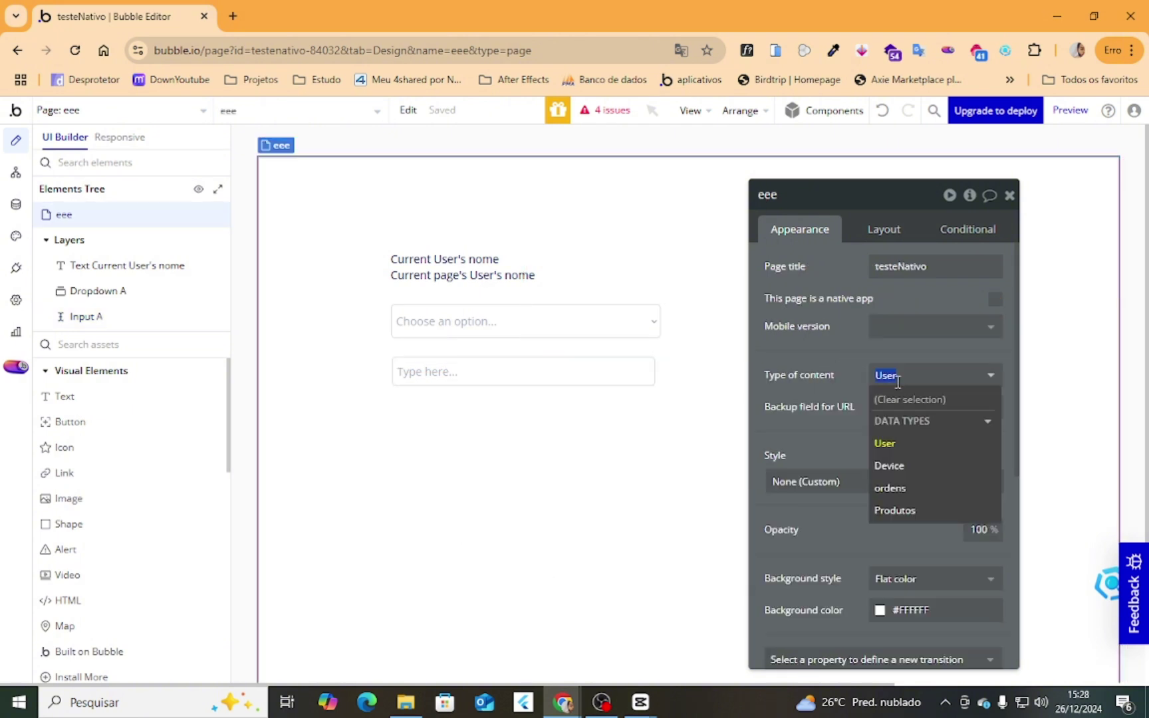
pyautogui.click(921, 440)
pyautogui.click(925, 405)
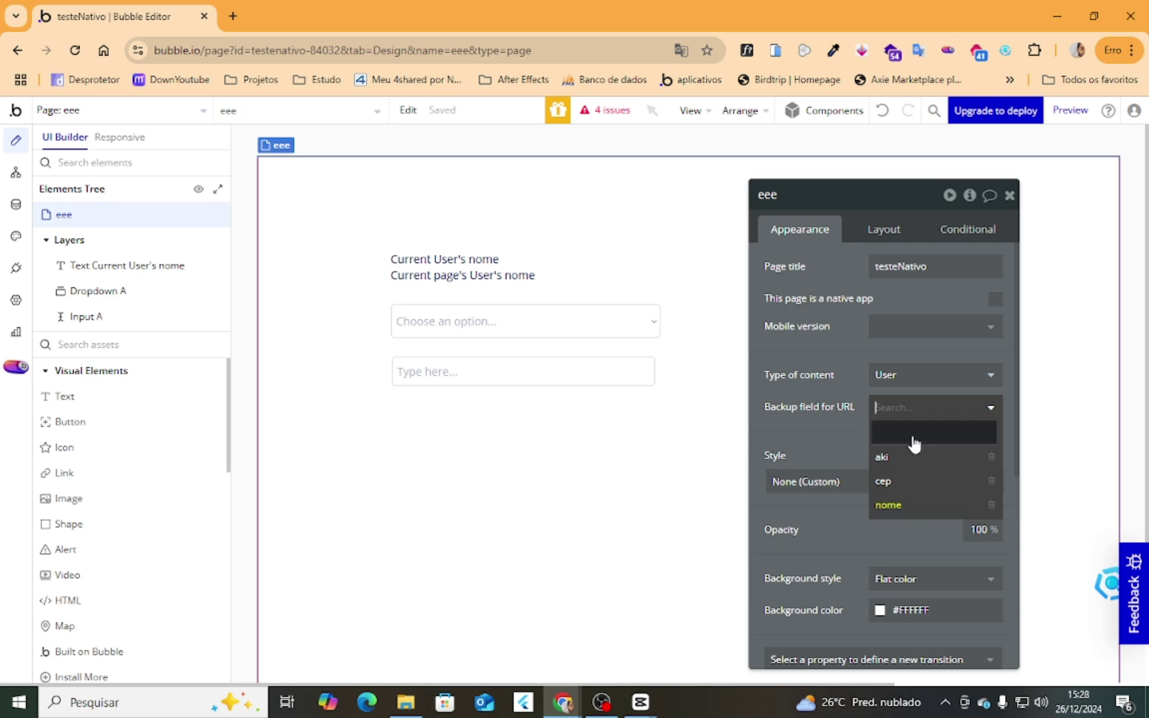
pyautogui.click(912, 379)
pyautogui.click(597, 374)
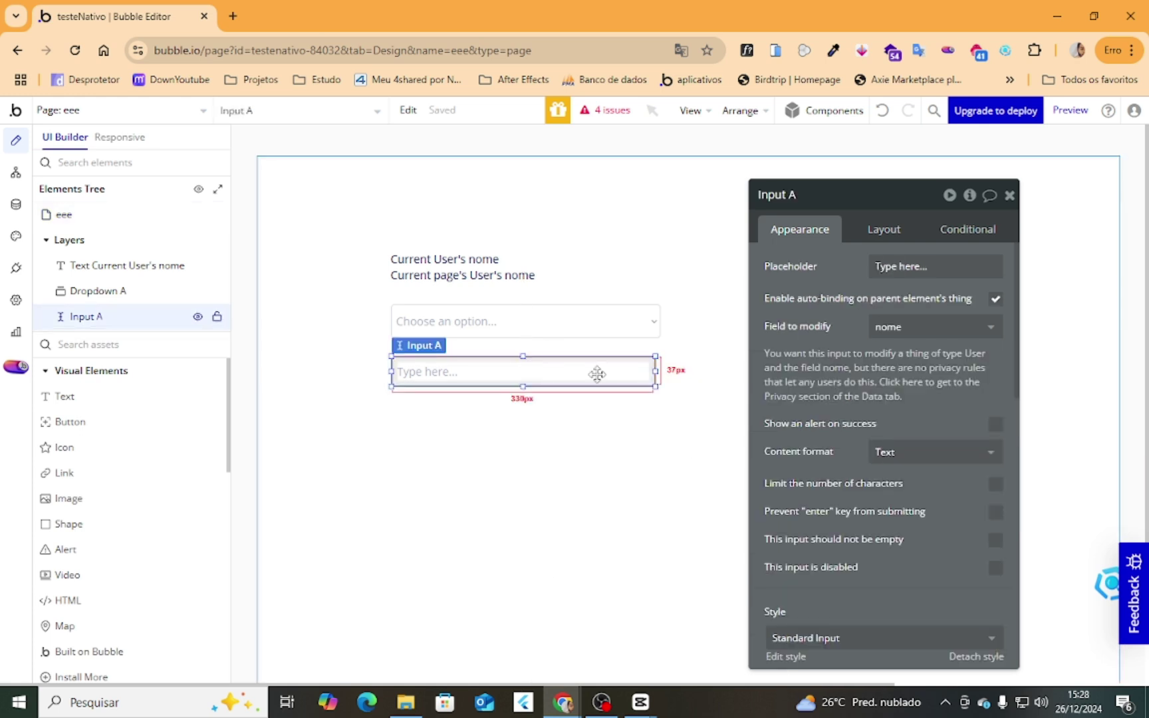
# Set Input A's field to modify to nome and reload the preview of page eee.
pyautogui.click(903, 326)
pyautogui.click(904, 404)
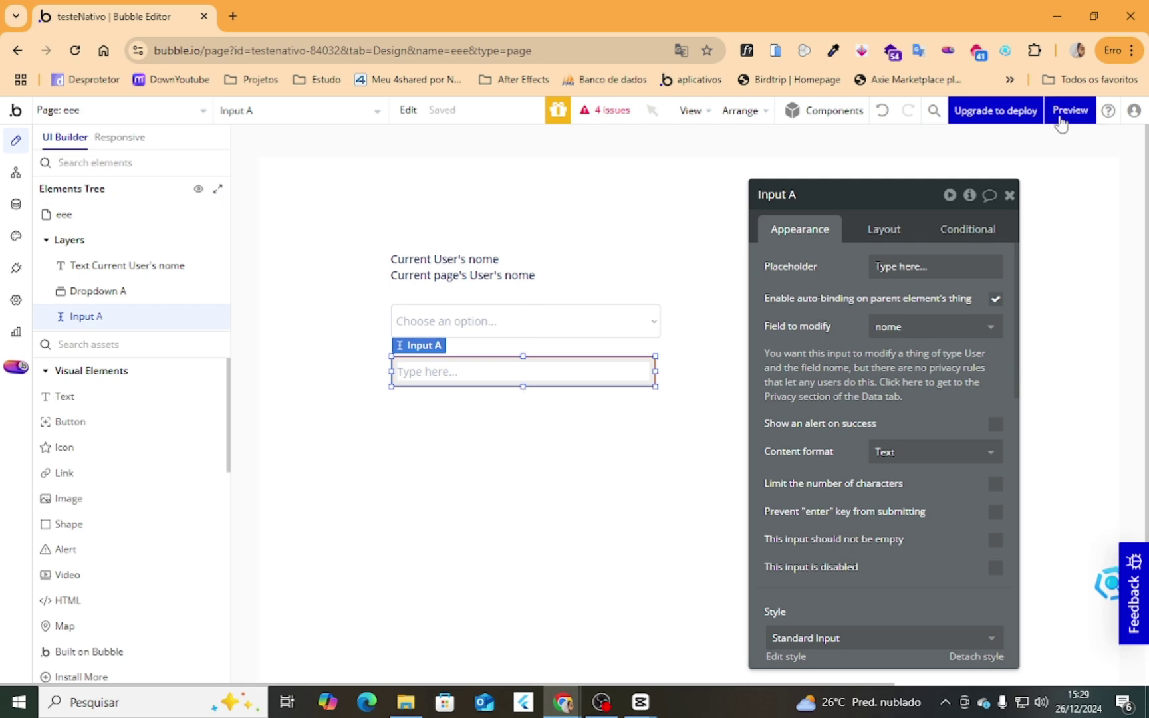
pyautogui.moveTo(572, 704)
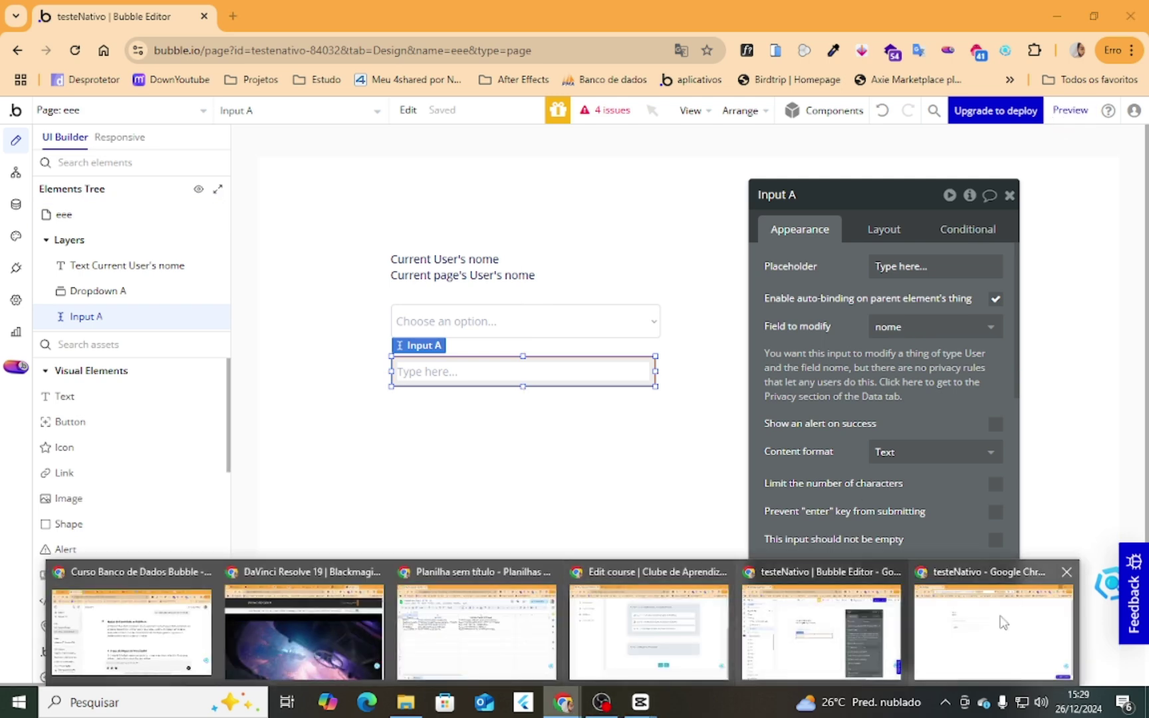
pyautogui.click(993, 622)
pyautogui.press('Return')
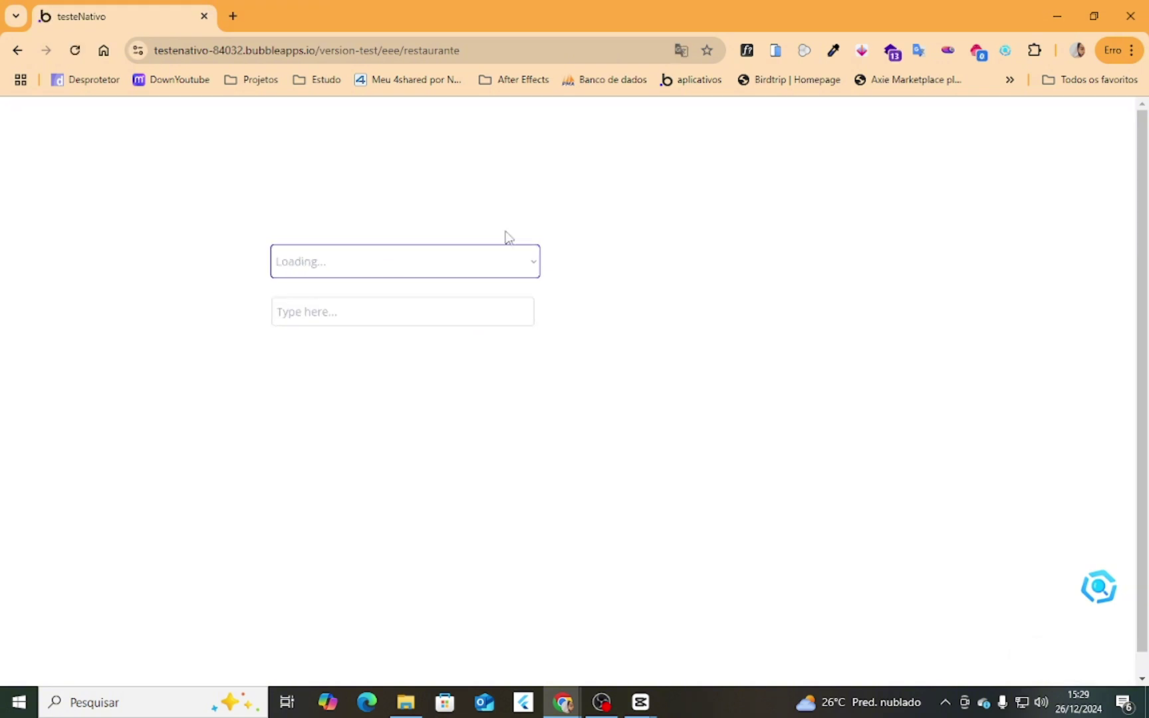
# Try to replace the user's name in the preview's auto-bound input with another first name and dismiss the alert.
pyautogui.doubleClick(327, 310)
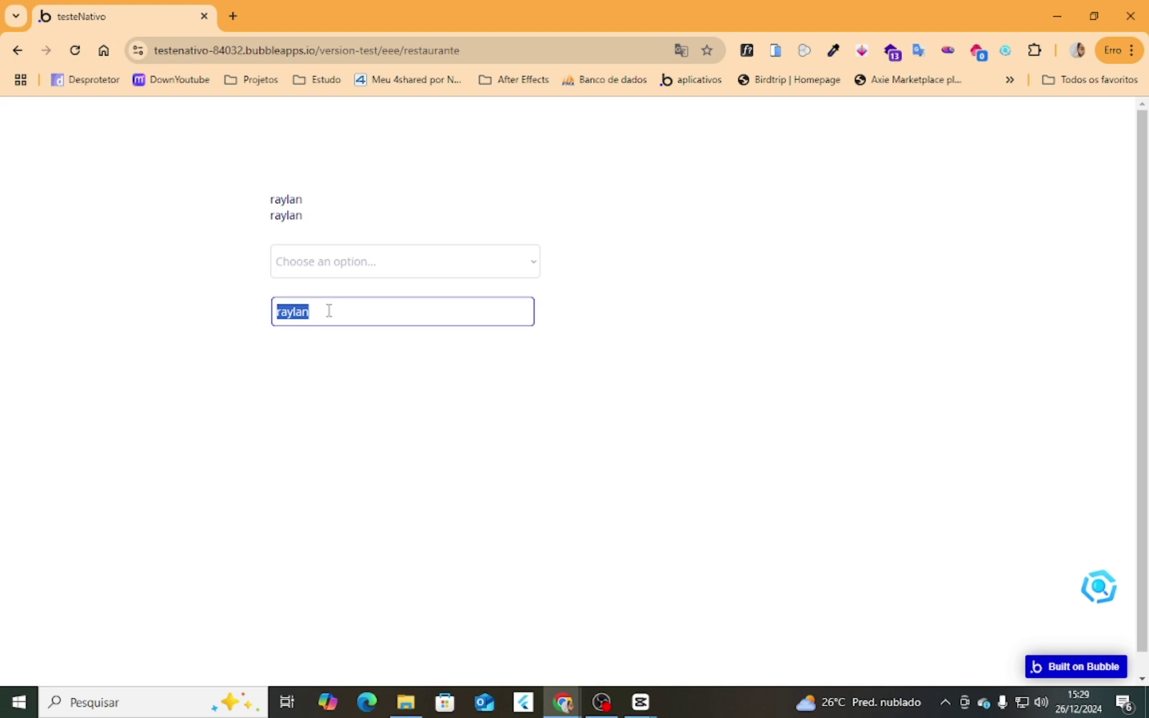
pyautogui.write('carlos')
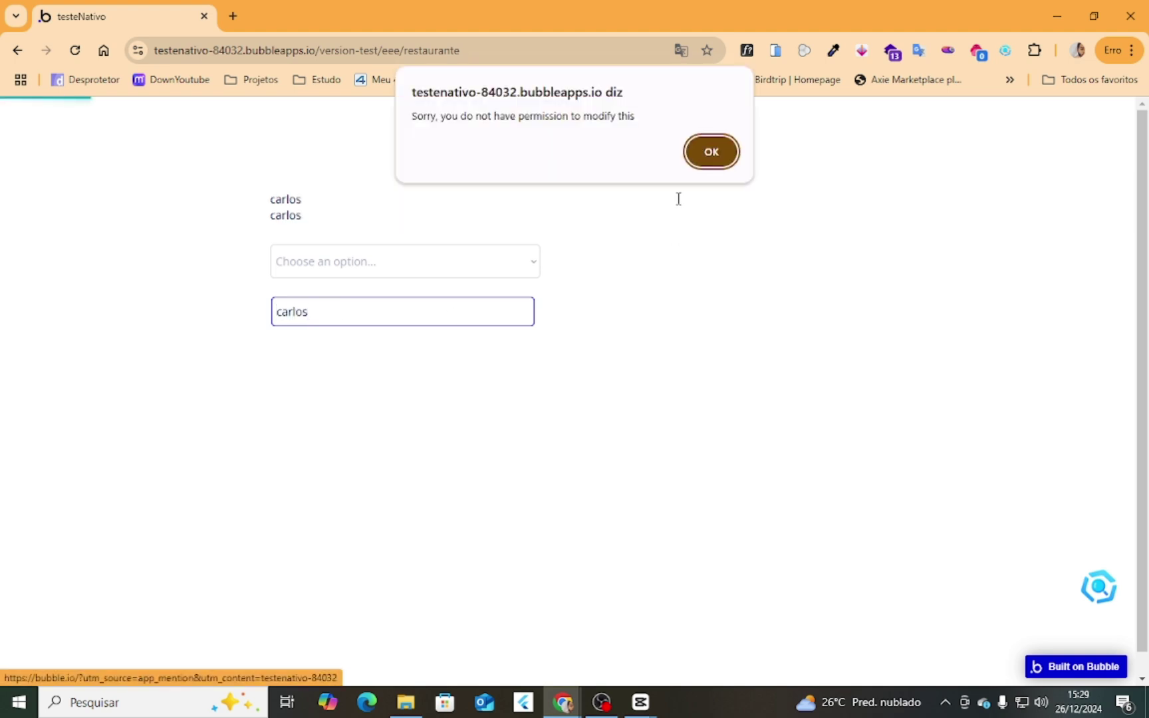
pyautogui.click(686, 160)
pyautogui.doubleClick(424, 306)
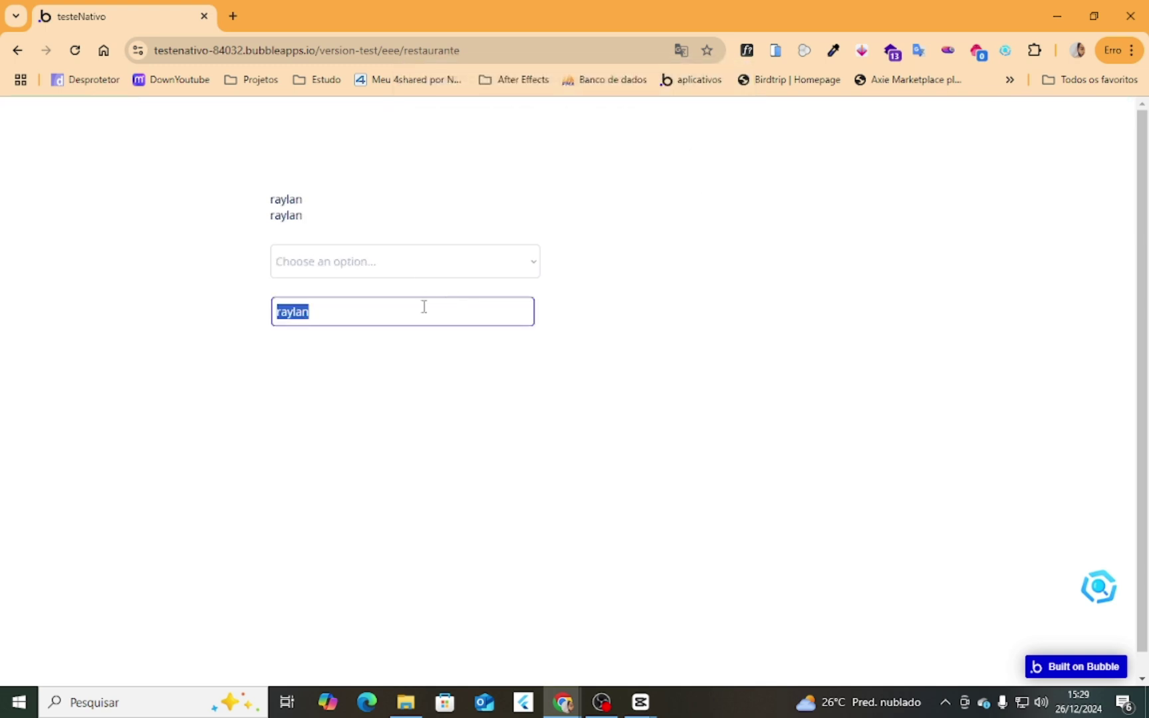
pyautogui.click(417, 271)
pyautogui.click(417, 271)
pyautogui.doubleClick(362, 310)
# Return to the editor and allow auto-binding for the nome field in the User privacy rule regra 1.
pyautogui.click(1056, 16)
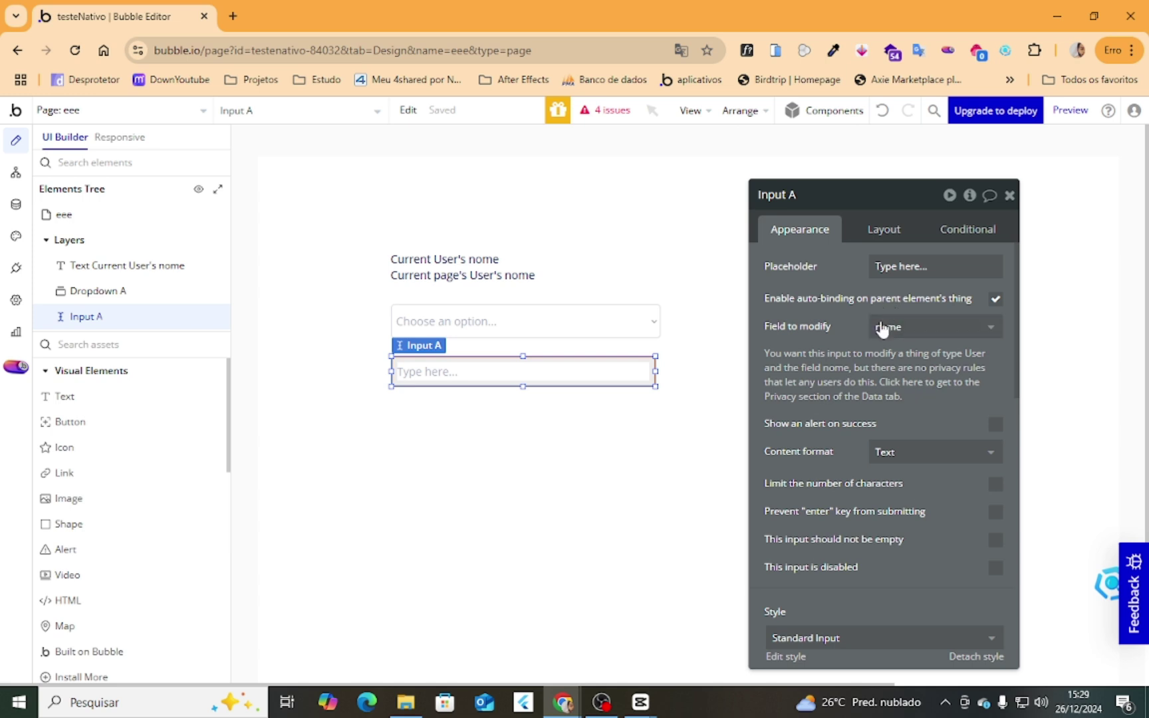
pyautogui.click(16, 172)
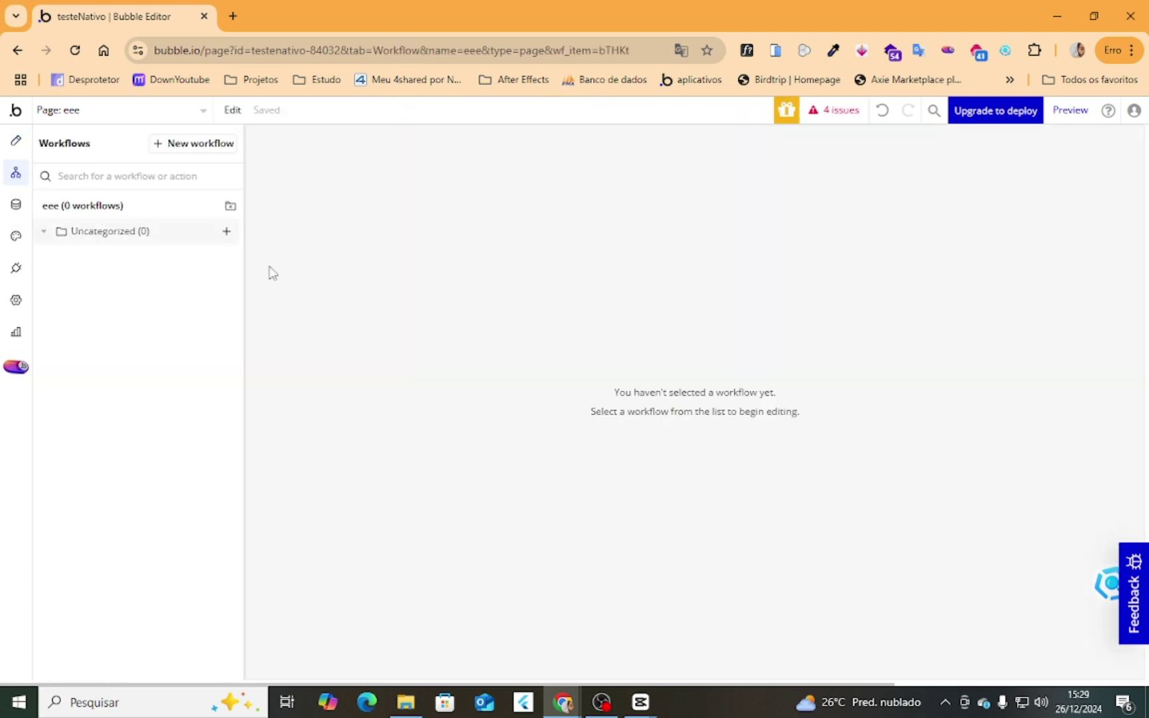
pyautogui.click(16, 204)
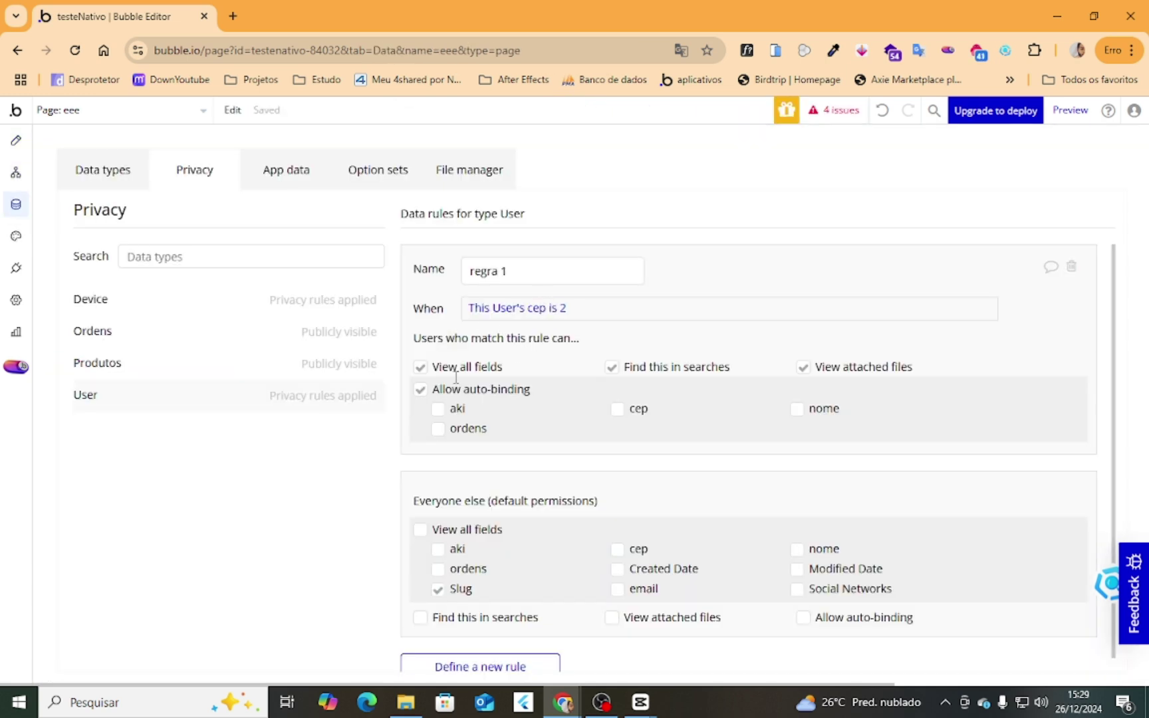
pyautogui.doubleClick(493, 387)
pyautogui.click(797, 409)
# Reload the eee preview and replace the user's name in the auto-bound input with another first name.
pyautogui.moveTo(563, 702)
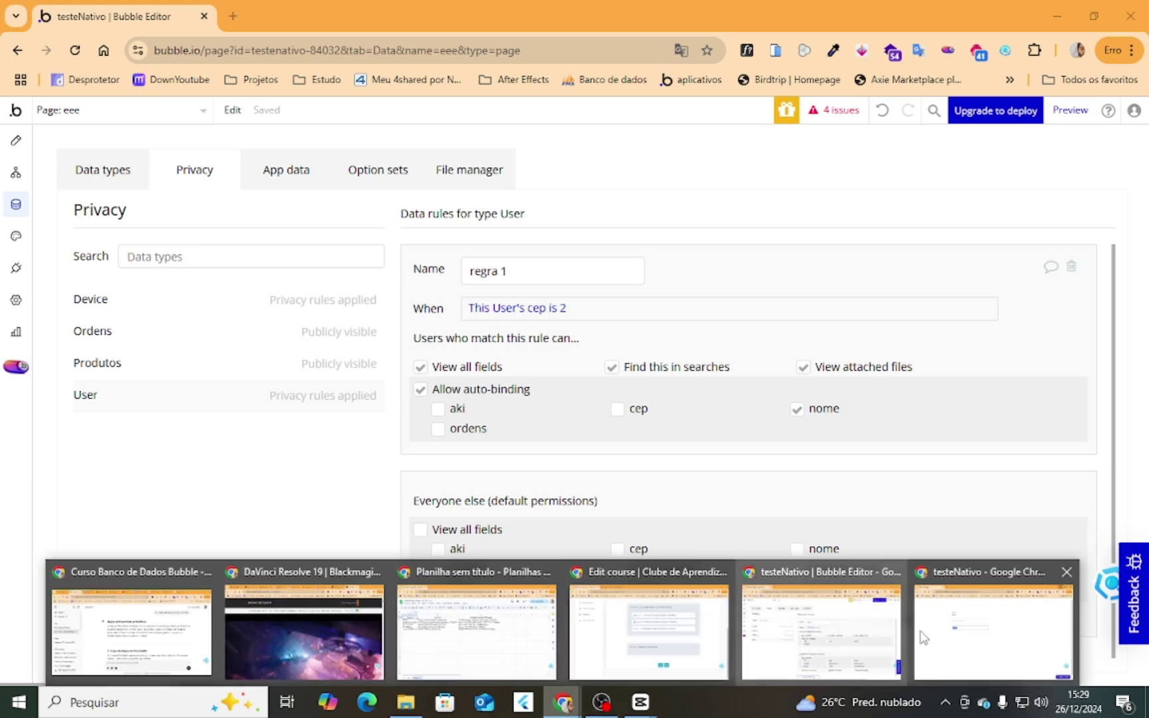
pyautogui.click(995, 632)
pyautogui.click(432, 42)
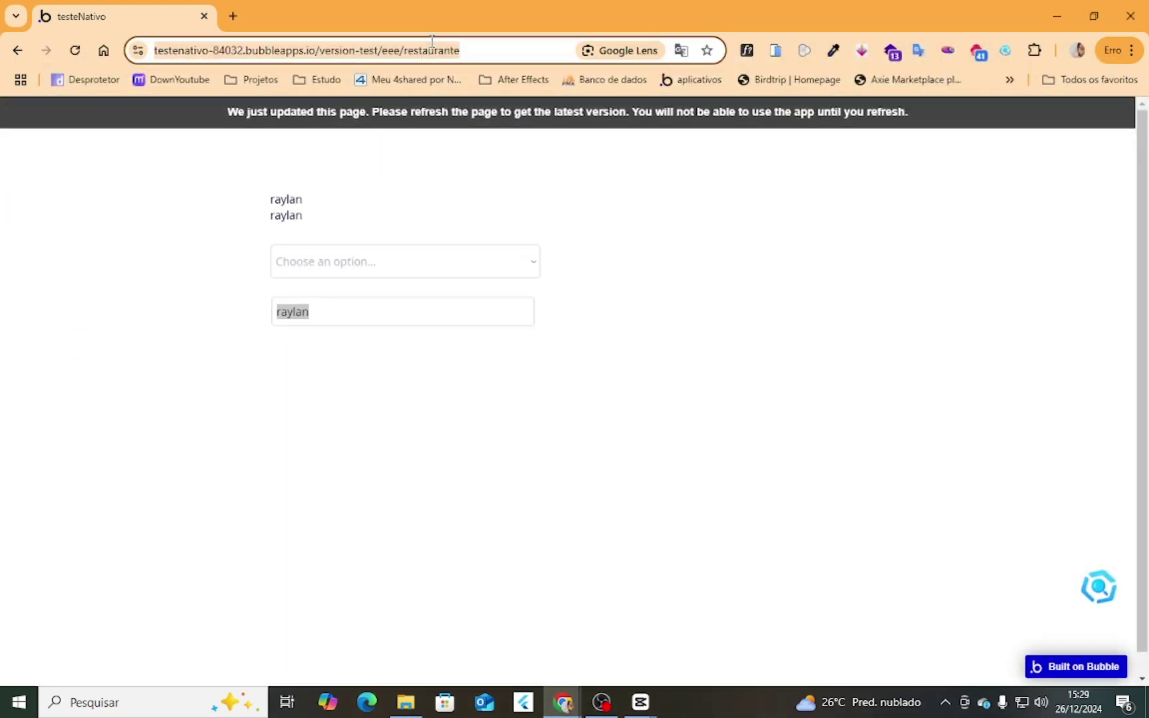
pyautogui.press('Return')
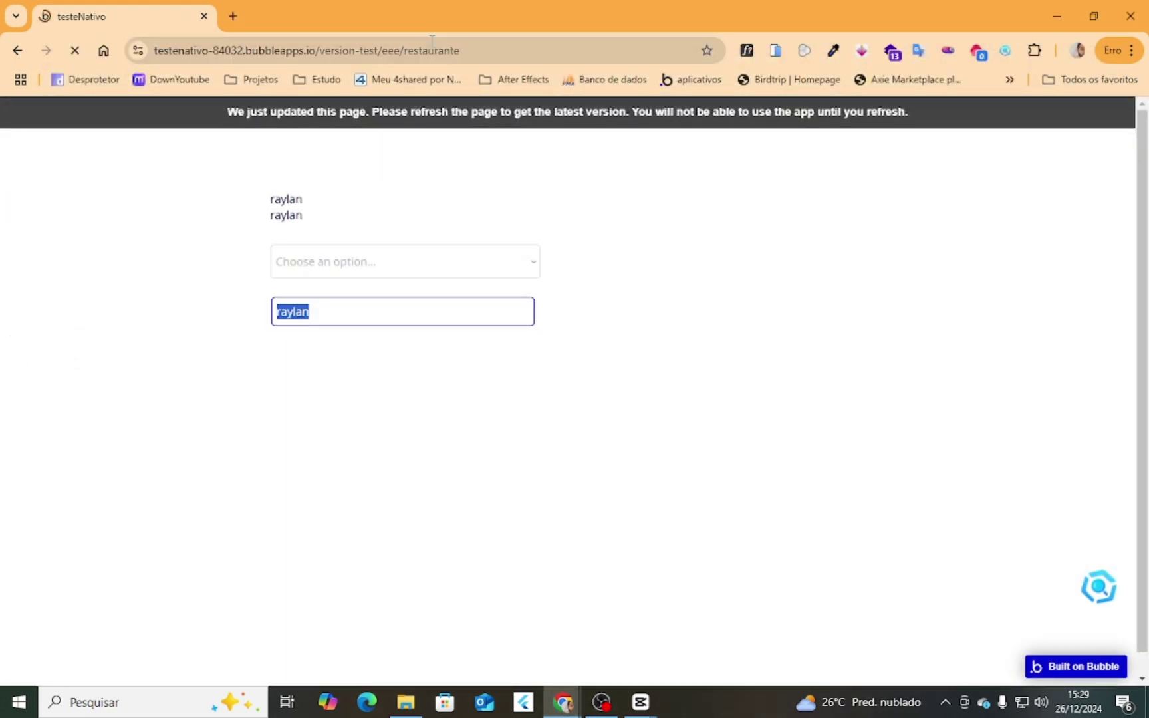
pyautogui.doubleClick(362, 317)
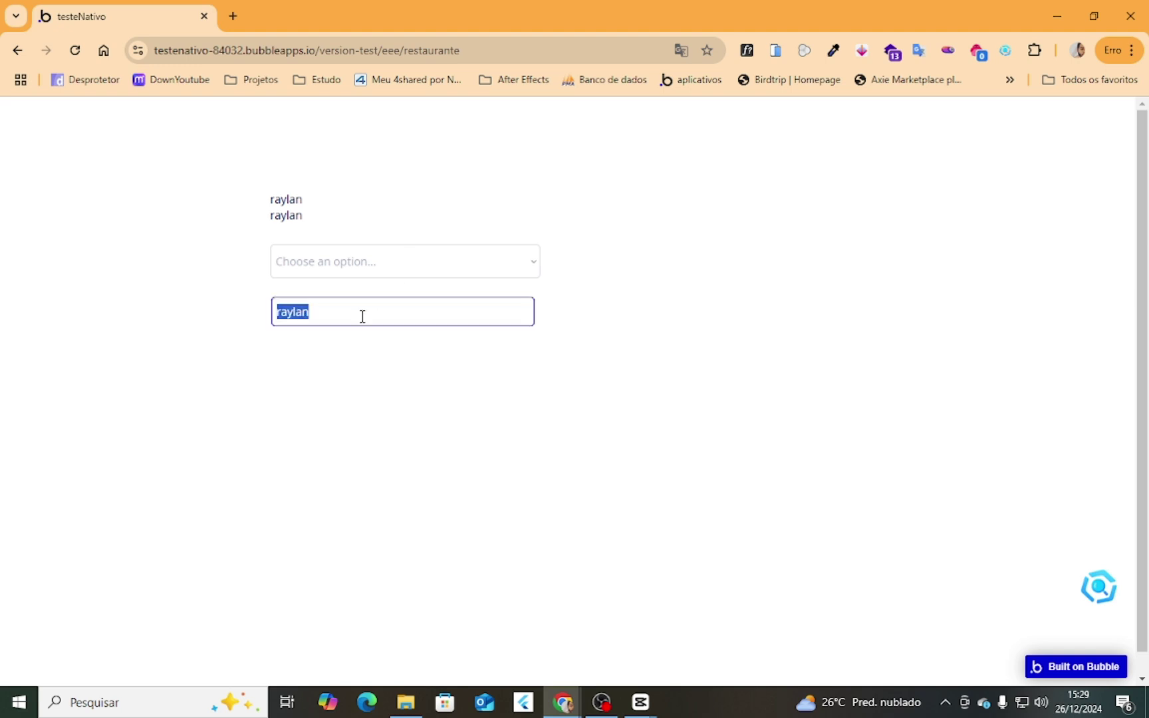
pyautogui.write('Carlk')
pyautogui.write('a')
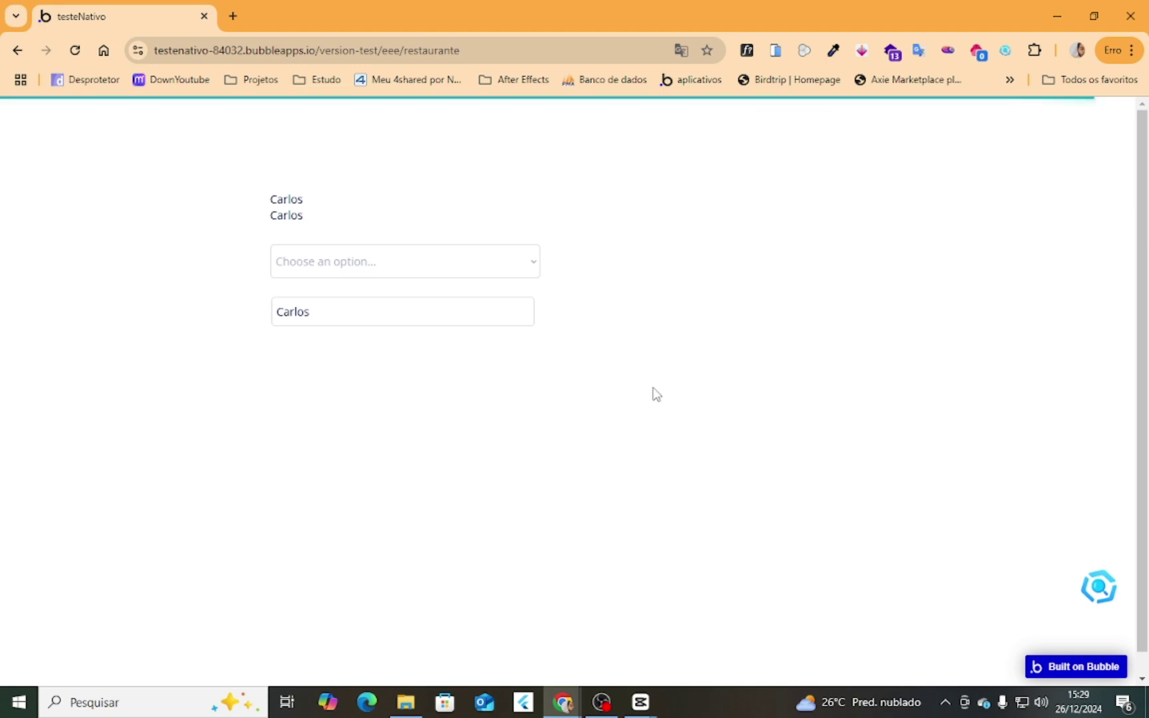
# Disallow auto-binding for nome in the User rule regra 1 and reload the eee preview.
pyautogui.click(1057, 16)
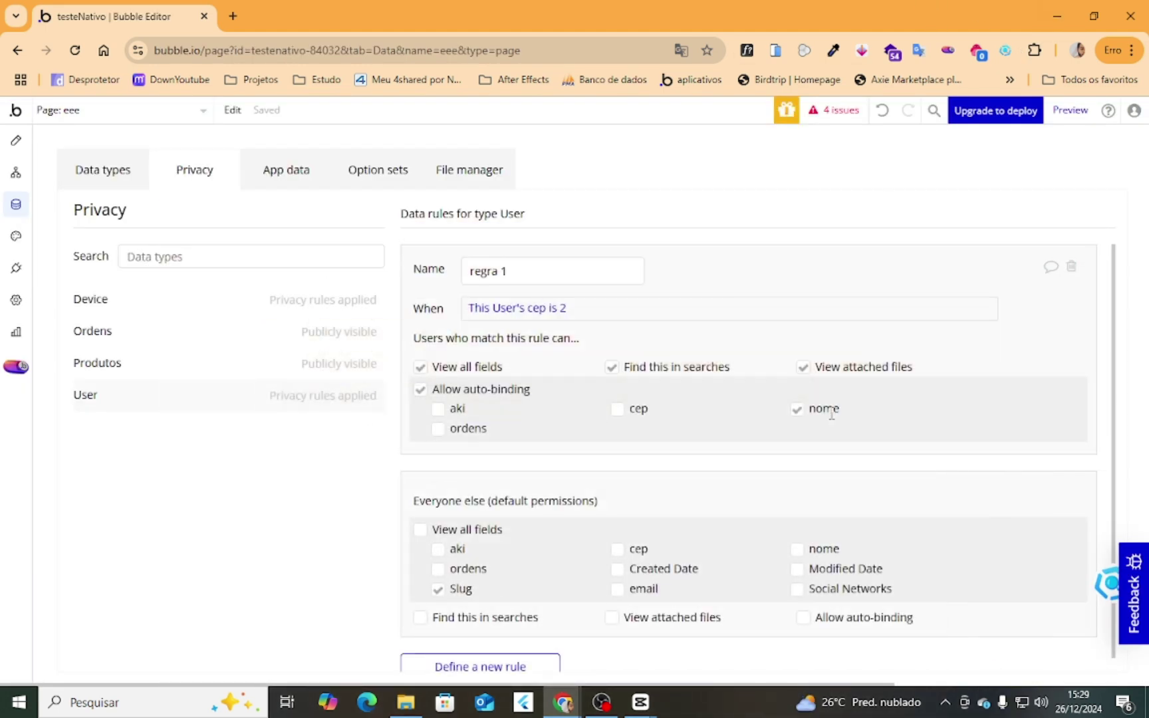
pyautogui.moveTo(564, 702)
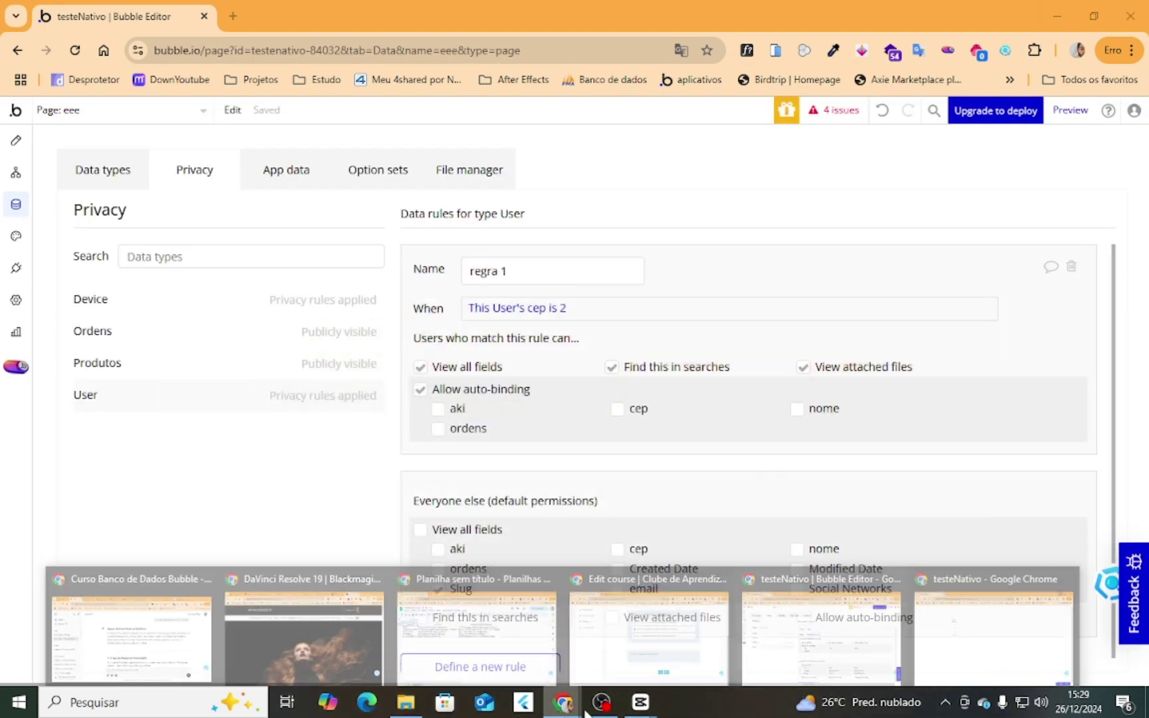
pyautogui.click(994, 631)
pyautogui.click(464, 53)
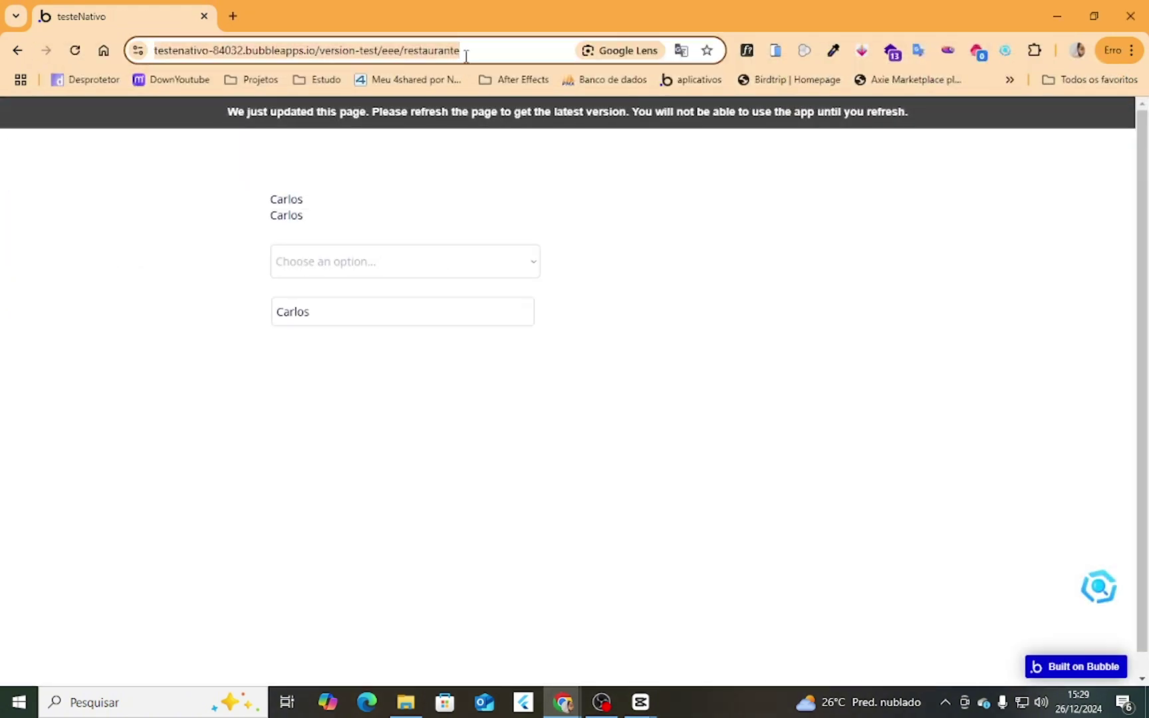
pyautogui.press('Return')
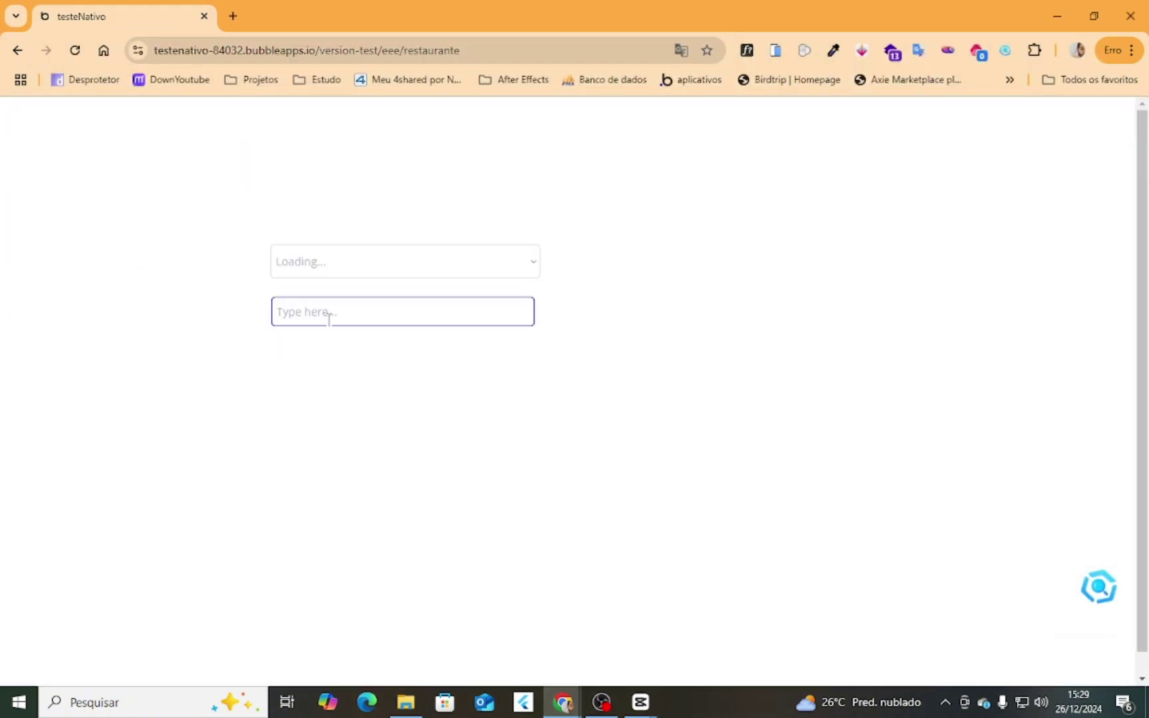
# Try to add extra letters to the end of the name in the preview's input and dismiss the alert.
pyautogui.write('sss')
pyautogui.click(531, 380)
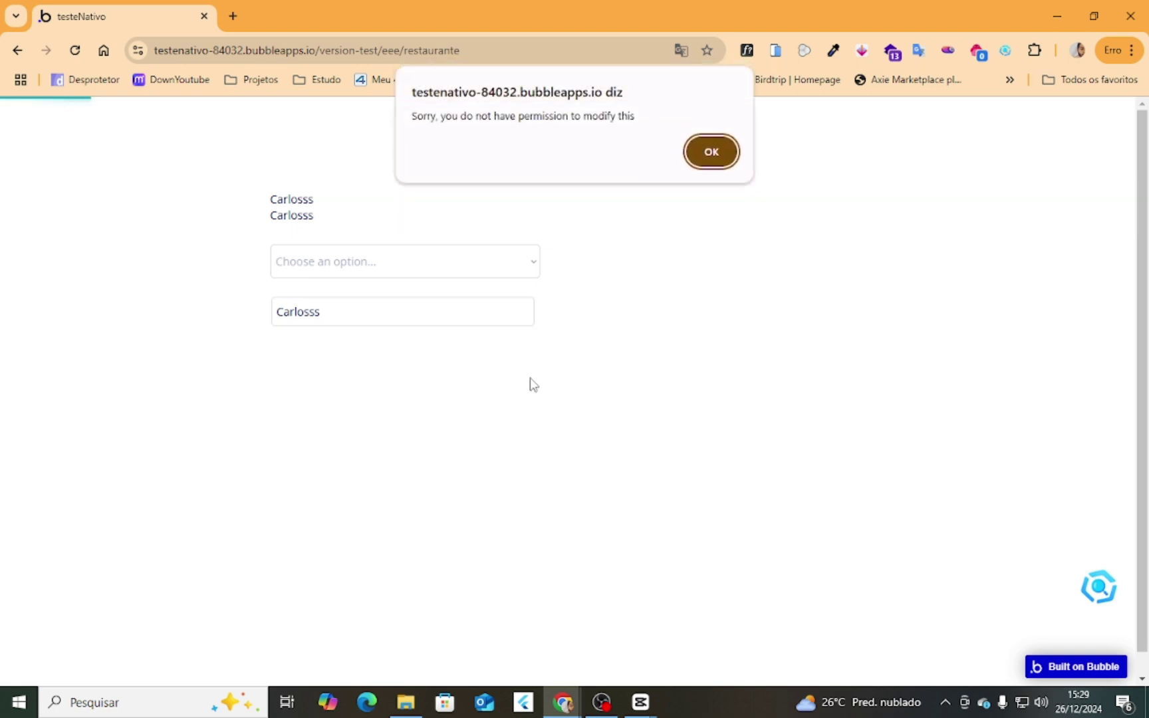
pyautogui.click(712, 151)
# Return to the editor and allow auto-binding for both nome and cep in the User rule regra 1.
pyautogui.click(1056, 16)
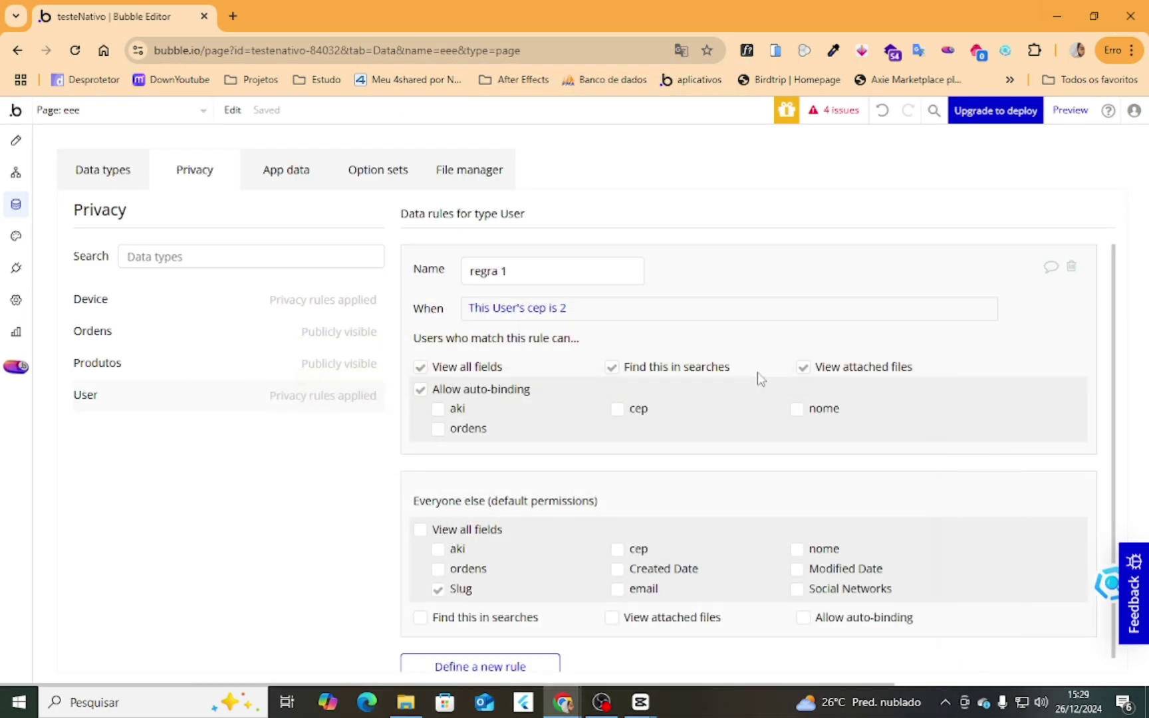
pyautogui.click(796, 410)
pyautogui.click(619, 409)
# Go back to the design of page eee and set Input A's field to modify to cep.
pyautogui.click(16, 172)
pyautogui.click(16, 141)
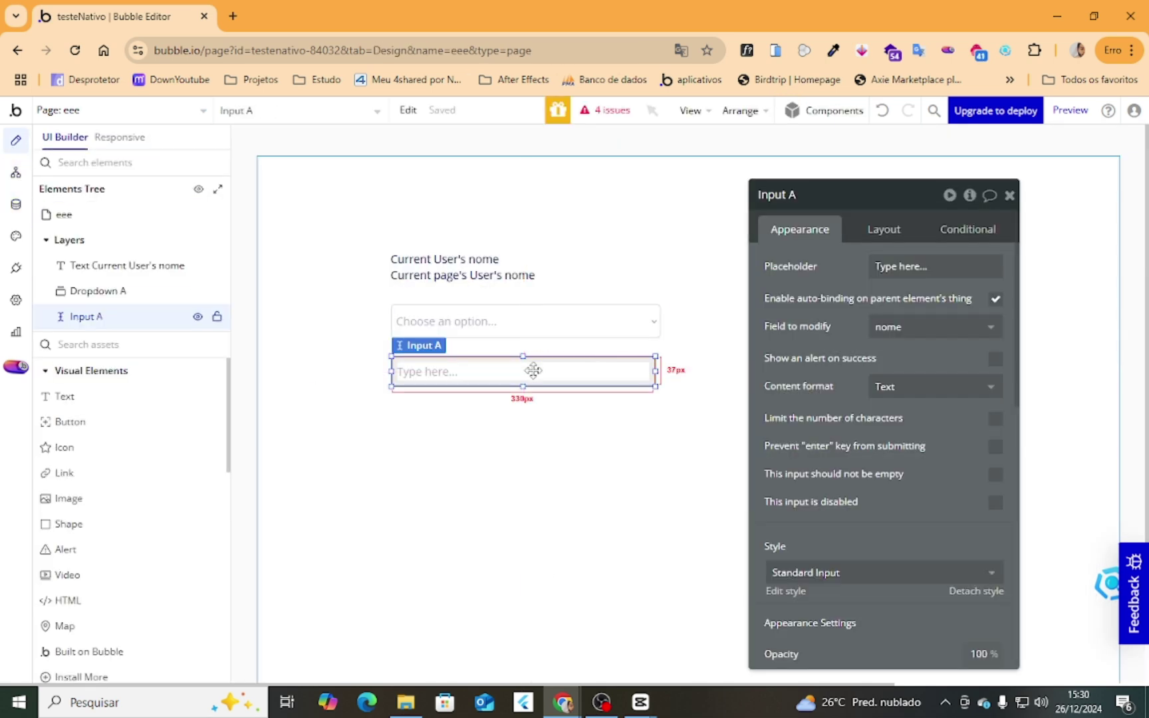
pyautogui.click(946, 326)
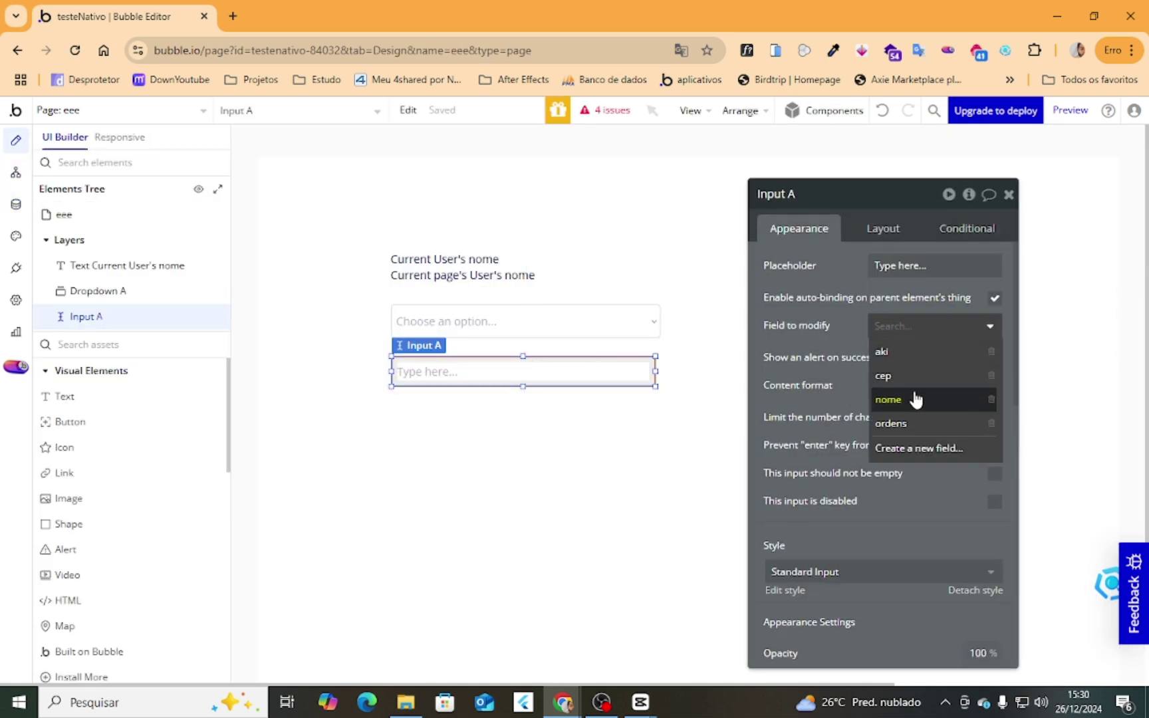
pyautogui.click(897, 375)
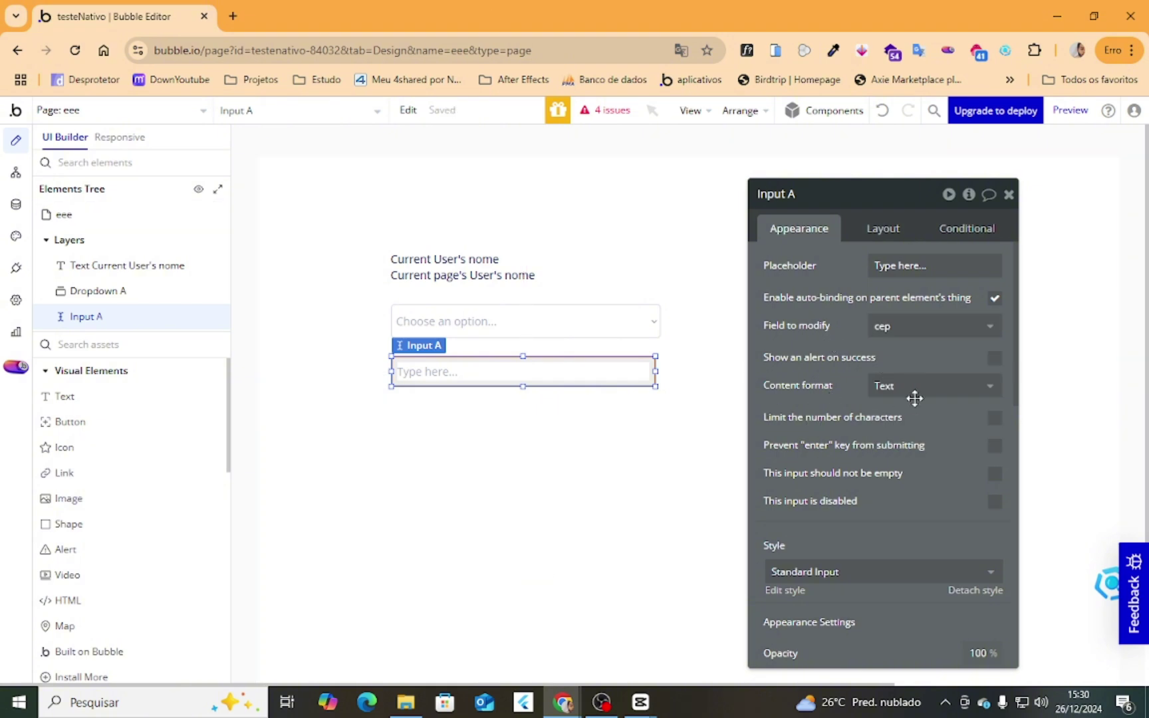
# Reload the eee preview and clear the cep value in the auto-bound input.
pyautogui.moveTo(562, 701)
pyautogui.click(968, 658)
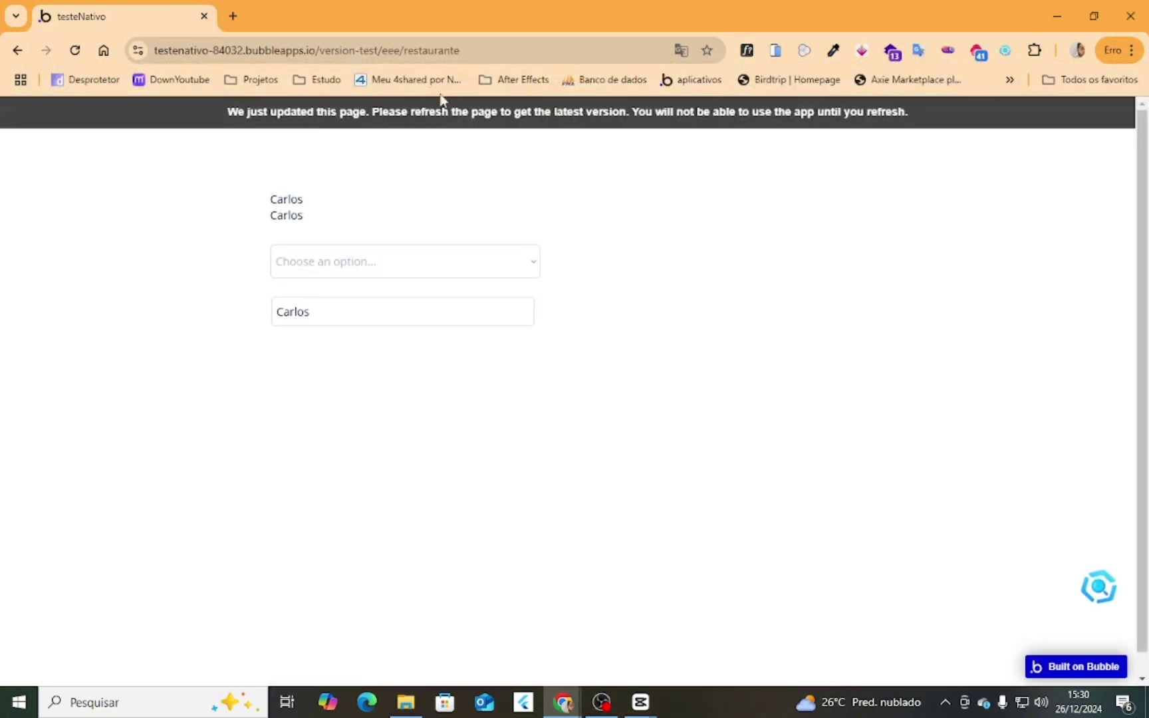
pyautogui.click(376, 50)
pyautogui.press('Return')
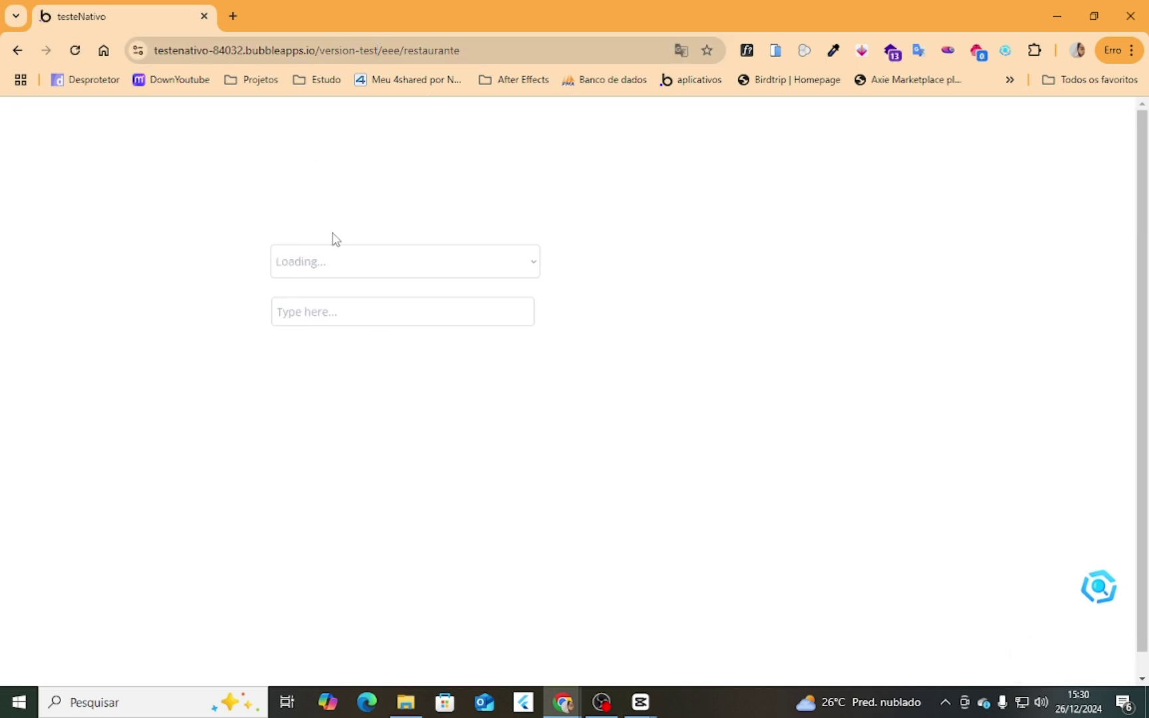
pyautogui.moveTo(341, 315); pyautogui.dragTo(175, 297)
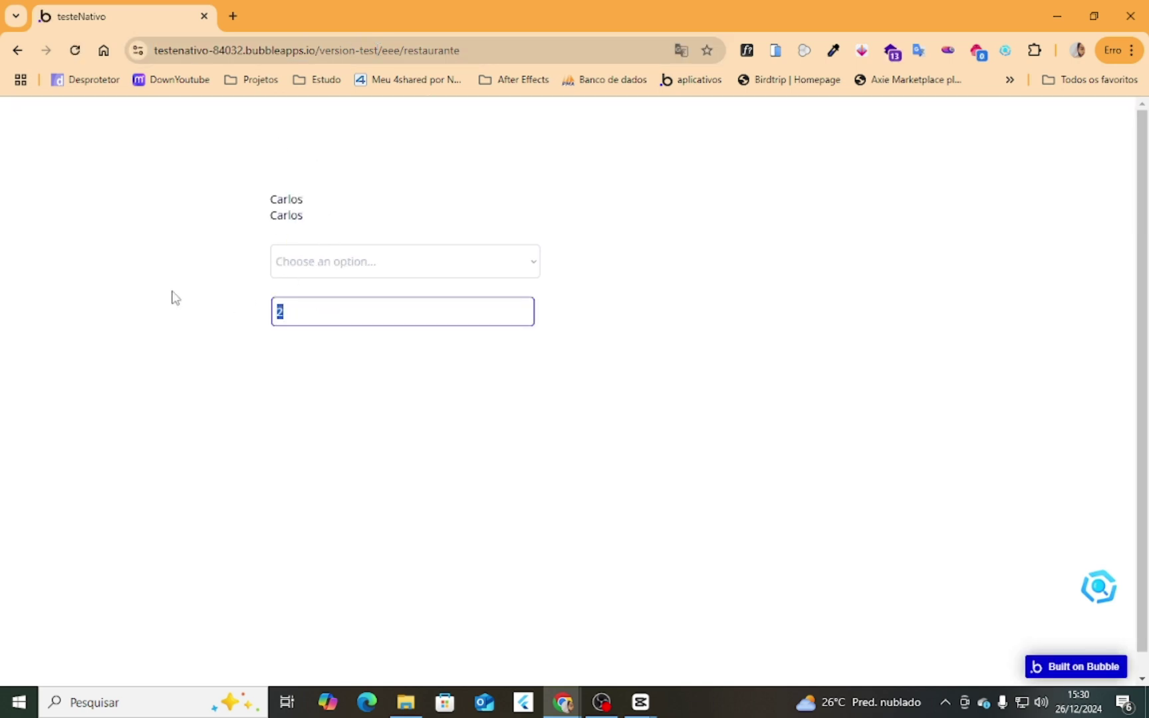
pyautogui.click(229, 411)
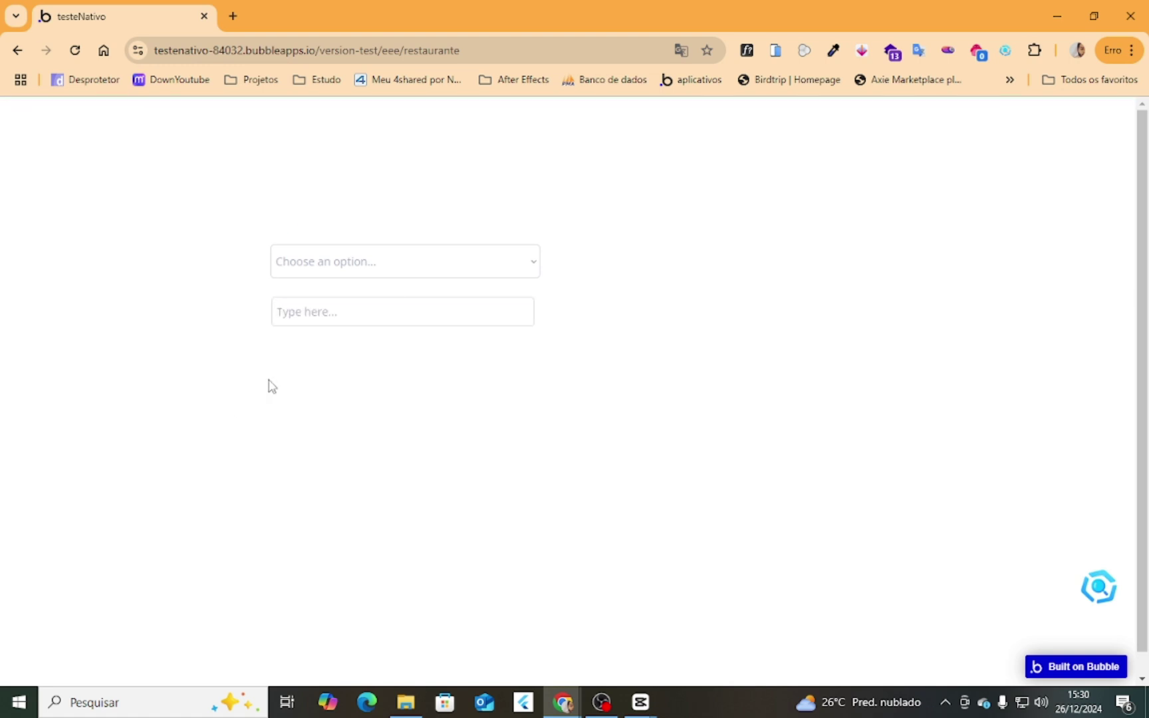
# Try to restore cep to 2 in the preview's auto-bound input and dismiss the alert.
pyautogui.click(321, 319)
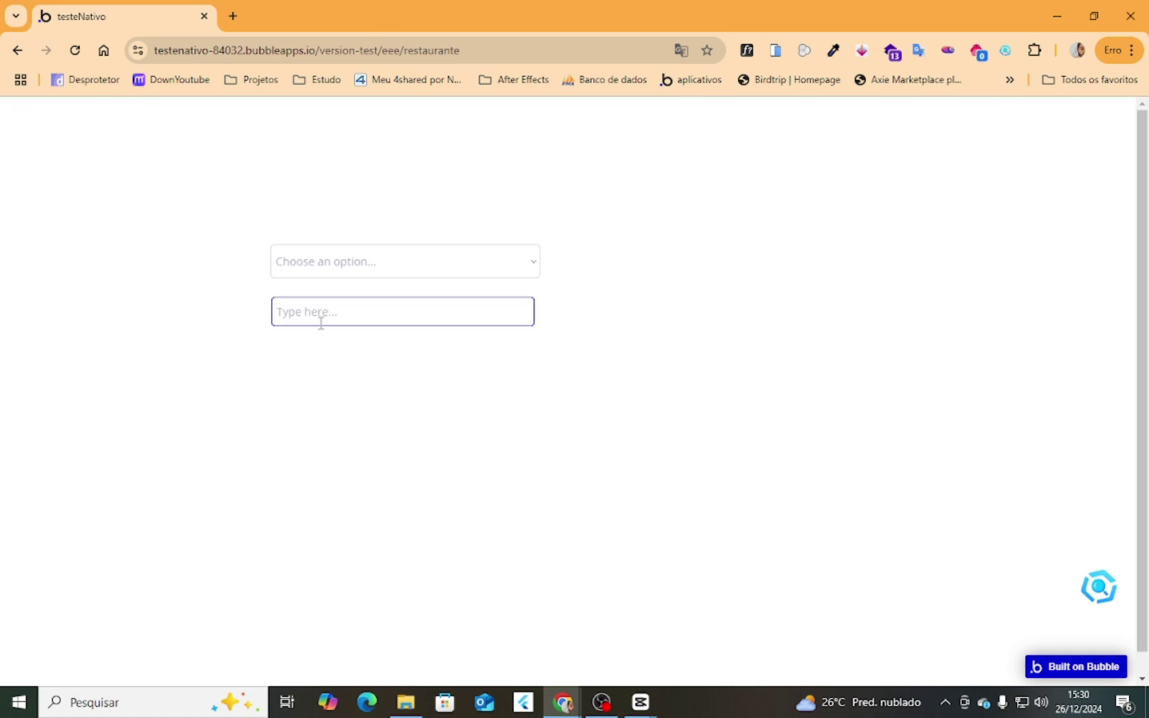
pyautogui.moveTo(406, 50); pyautogui.dragTo(505, 49)
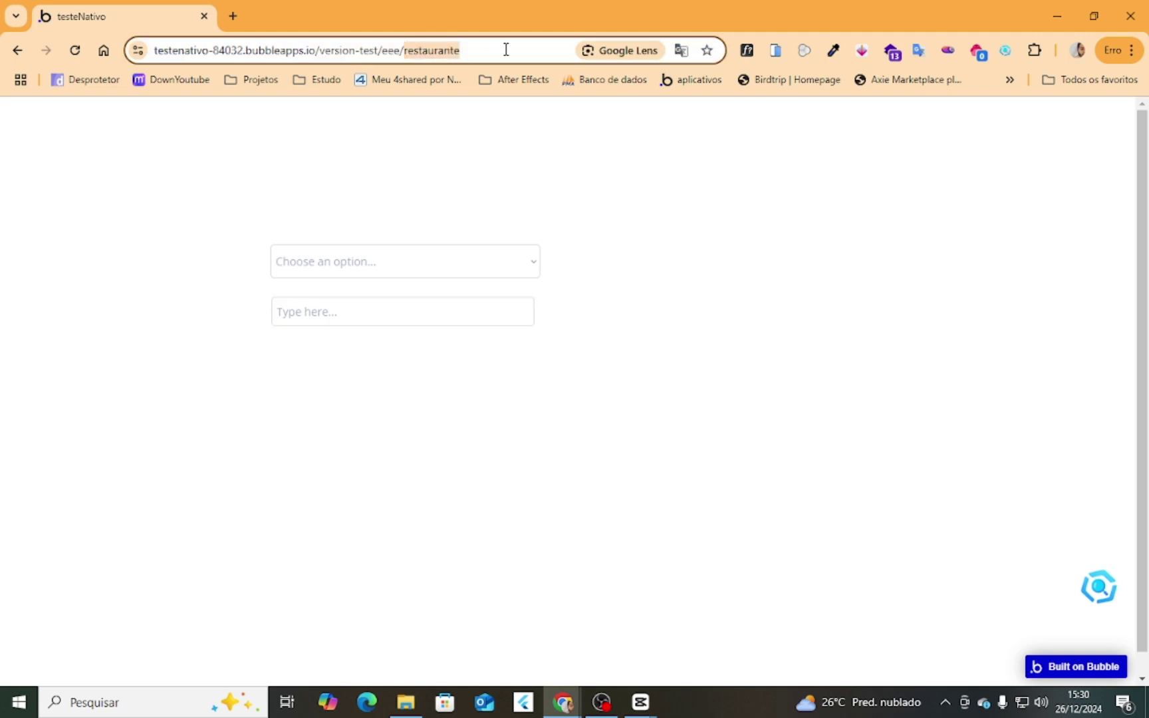
pyautogui.click(274, 317)
pyautogui.write('2')
pyautogui.click(170, 334)
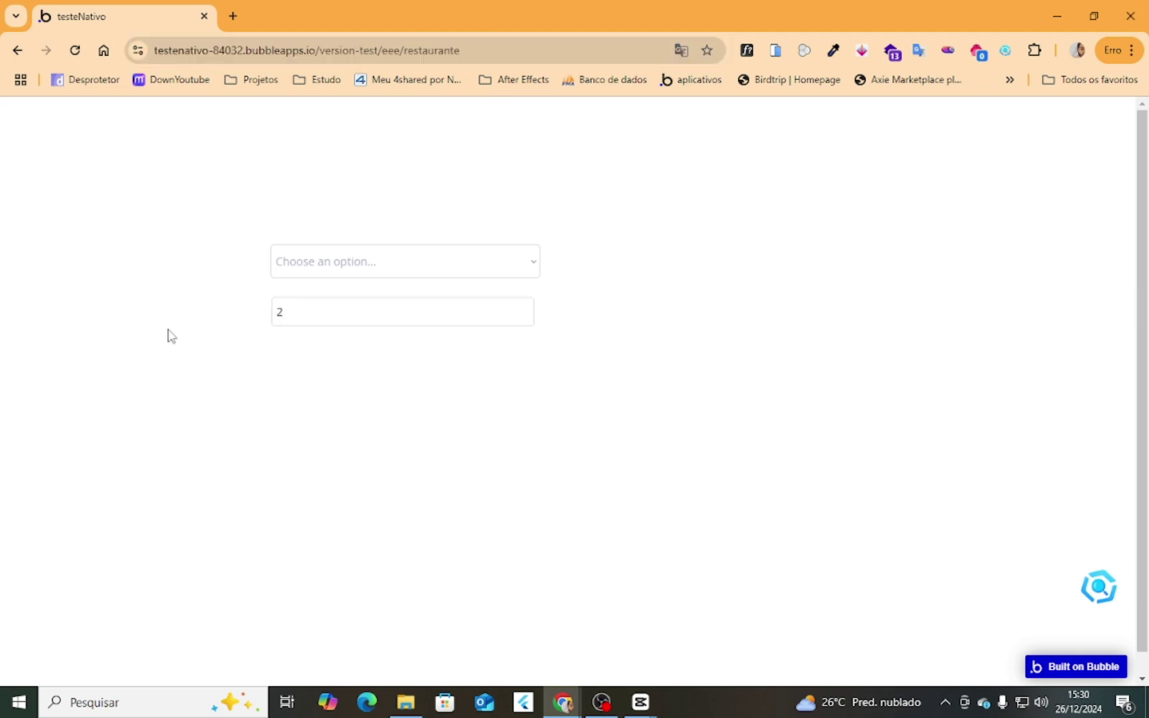
pyautogui.click(703, 163)
# Try to set cep to 1 in the preview's auto-bound input and dismiss the alert.
pyautogui.click(357, 304)
pyautogui.write('1')
pyautogui.click(299, 349)
pyautogui.click(709, 158)
pyautogui.click(335, 314)
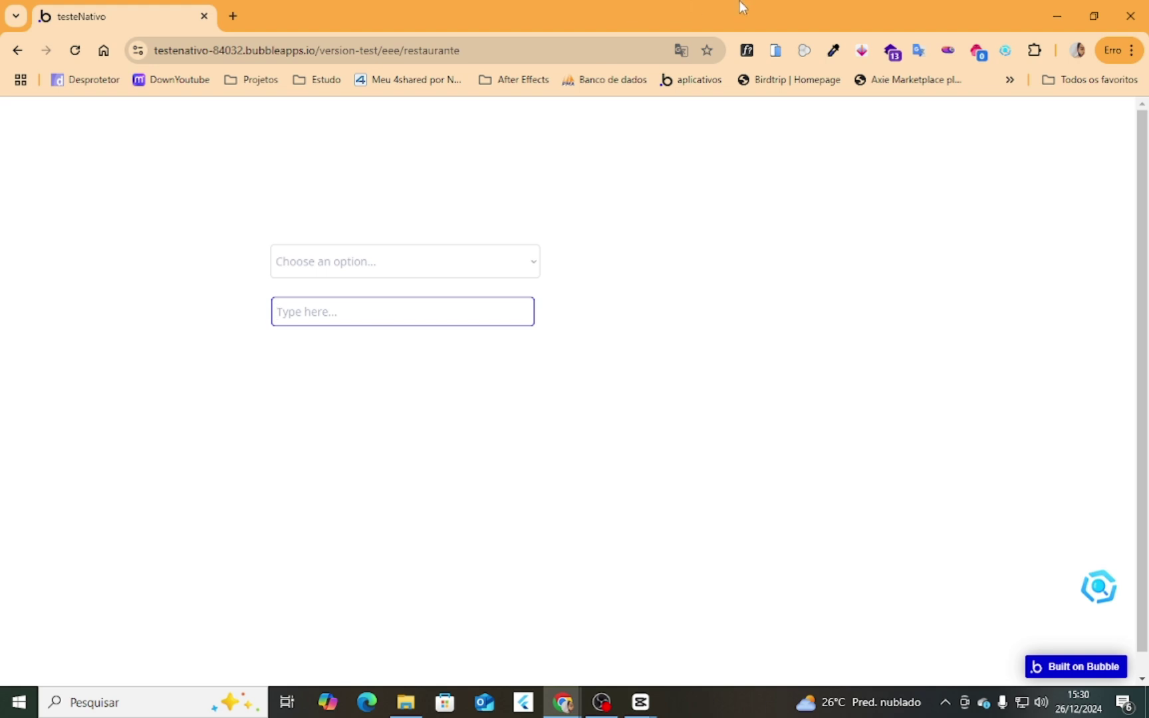
# Review regra 1 and the default permissions in the User privacy rules, checking them against the eee preview.
pyautogui.click(1044, 17)
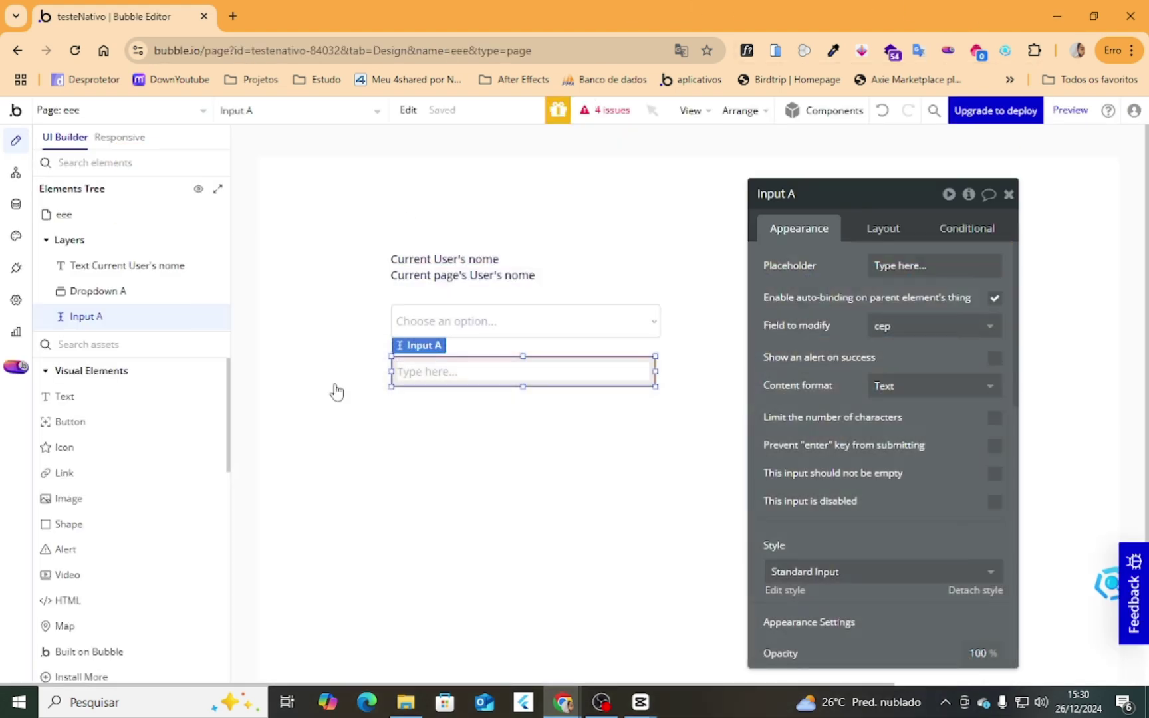
pyautogui.click(16, 204)
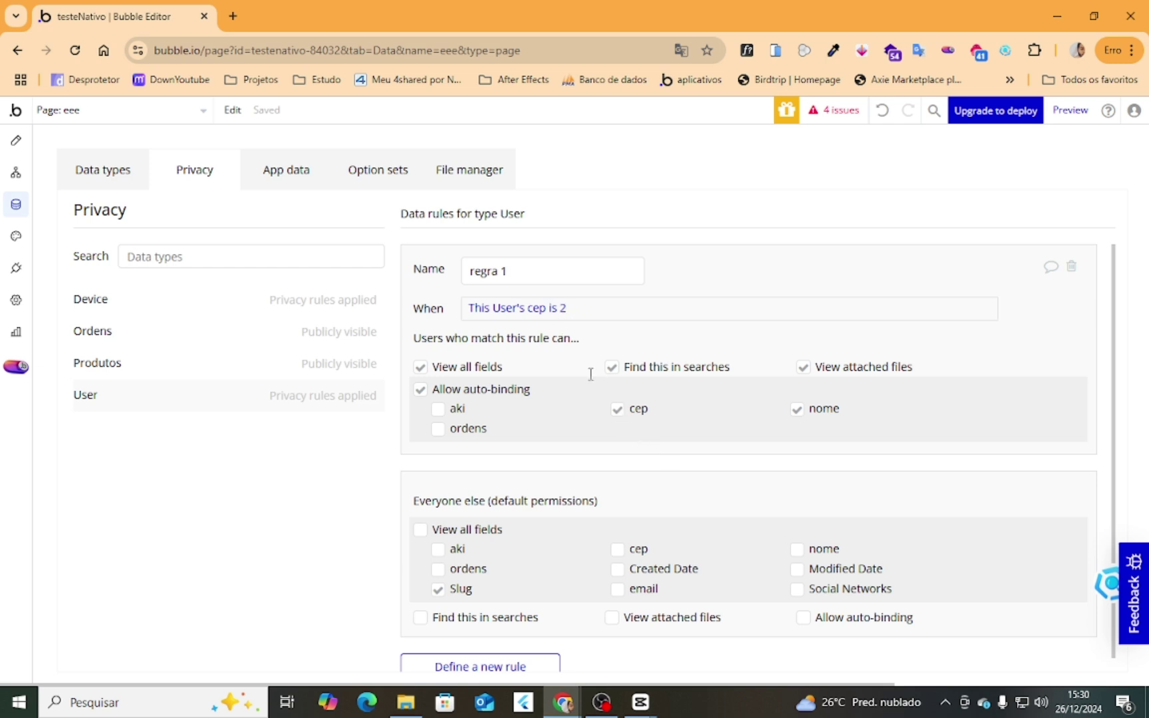
pyautogui.moveTo(562, 701)
pyautogui.click(1063, 638)
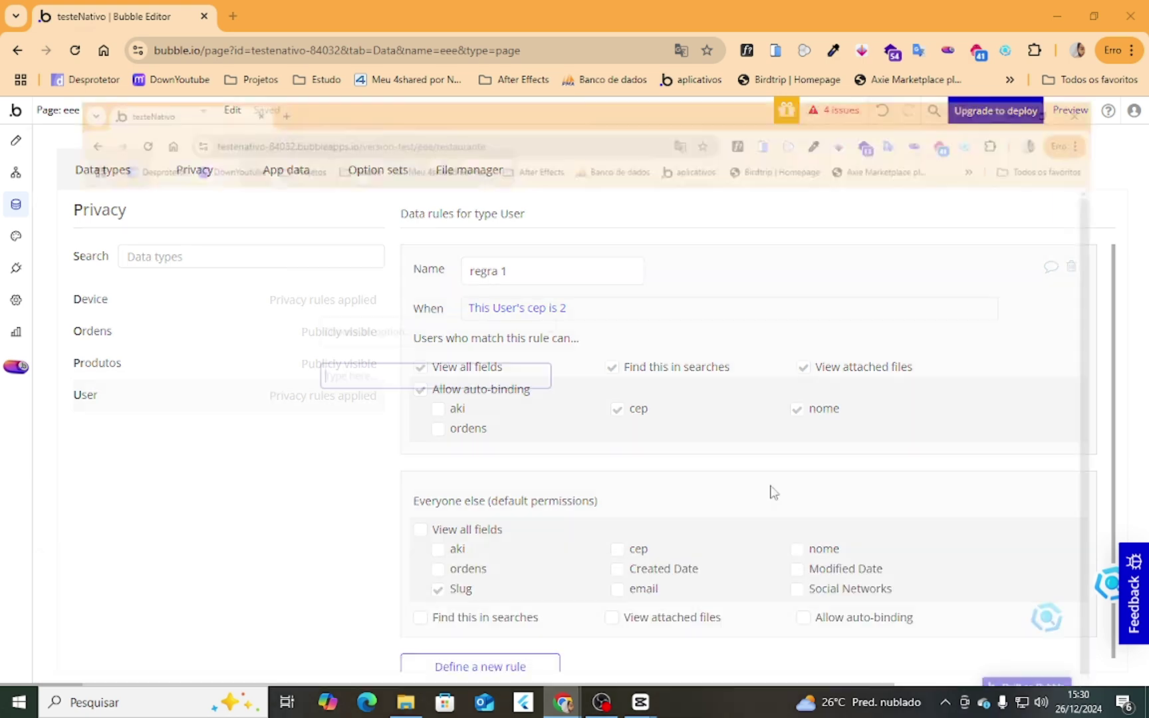
pyautogui.click(488, 54)
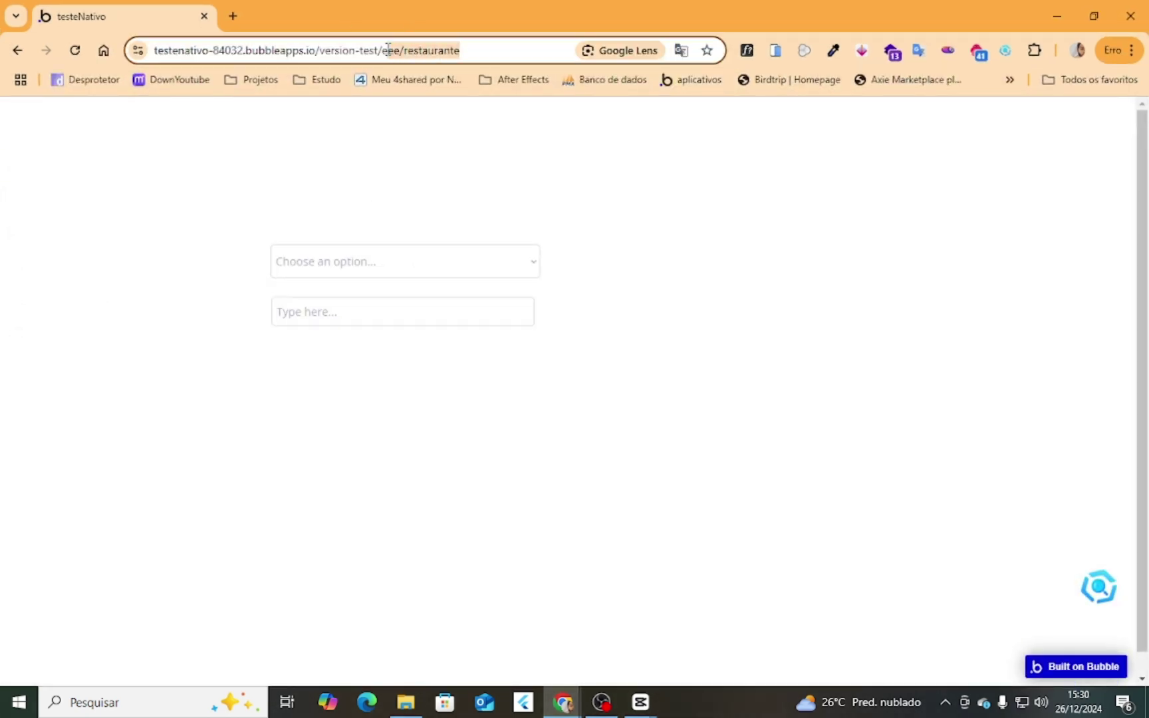
pyautogui.click(731, 210)
pyautogui.click(1057, 16)
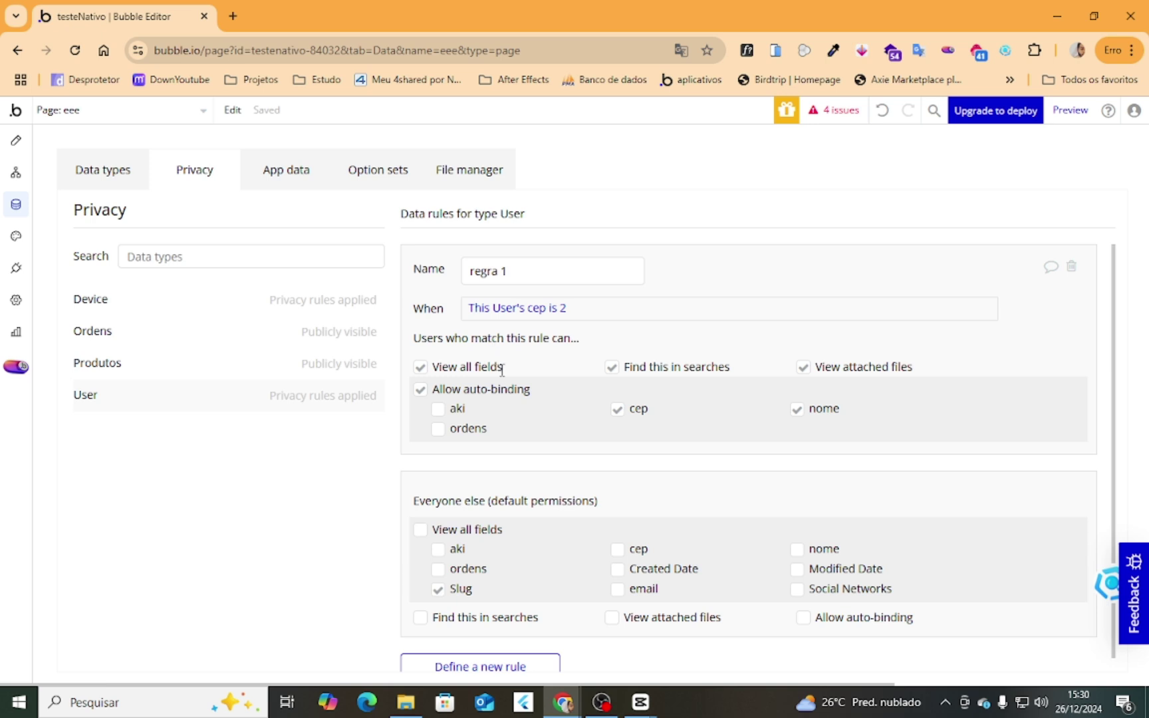
# Allow auto-binding for everyone else on User, restricting it to cep by excluding aki, ordens and nome.
pyautogui.scroll(-1, 495, 556)
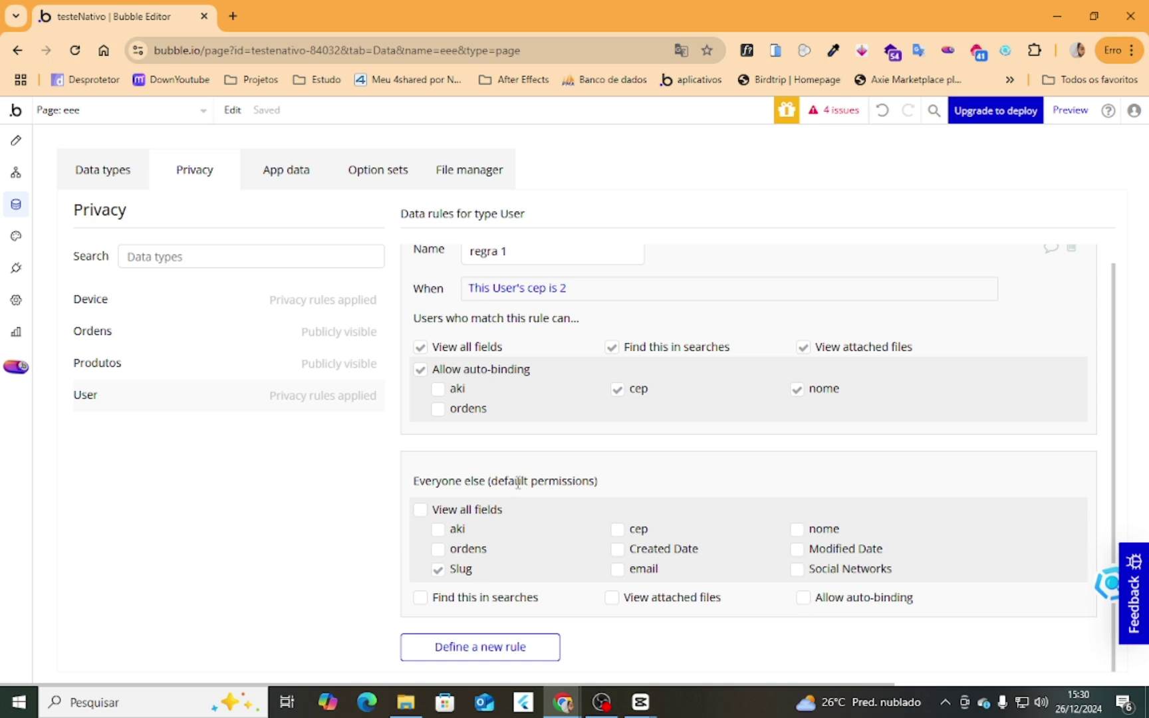
pyautogui.moveTo(529, 482); pyautogui.dragTo(532, 481)
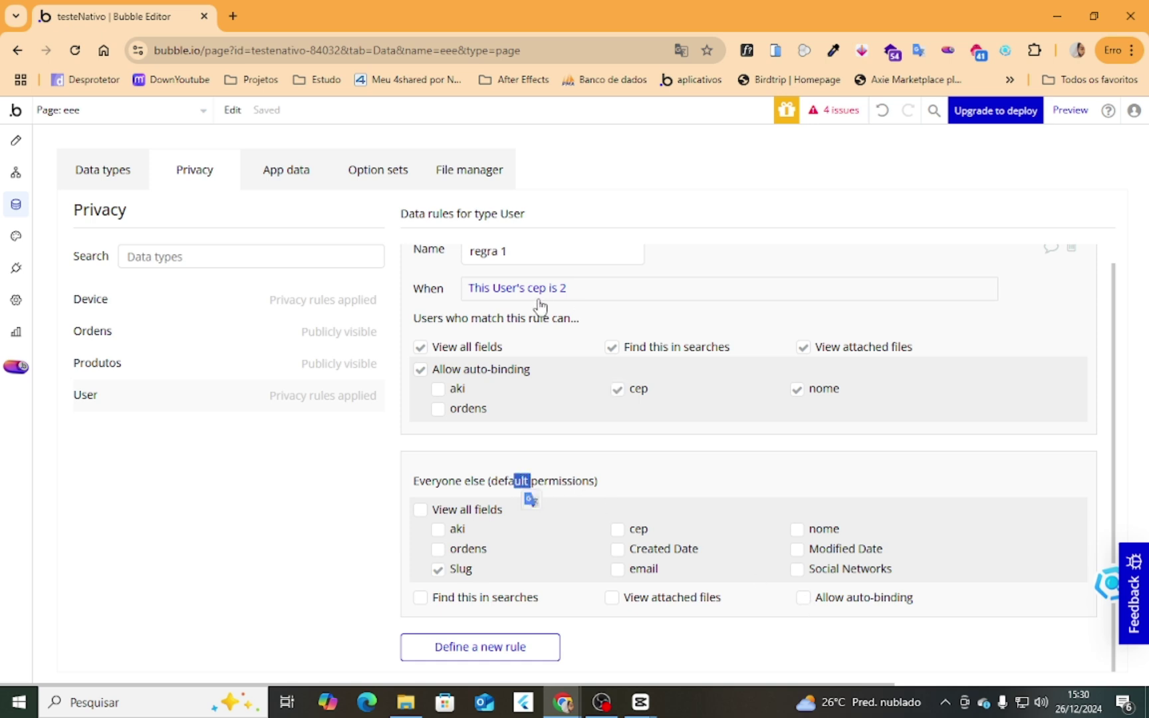
pyautogui.click(817, 601)
pyautogui.click(807, 600)
pyautogui.scroll(-1, 745, 597)
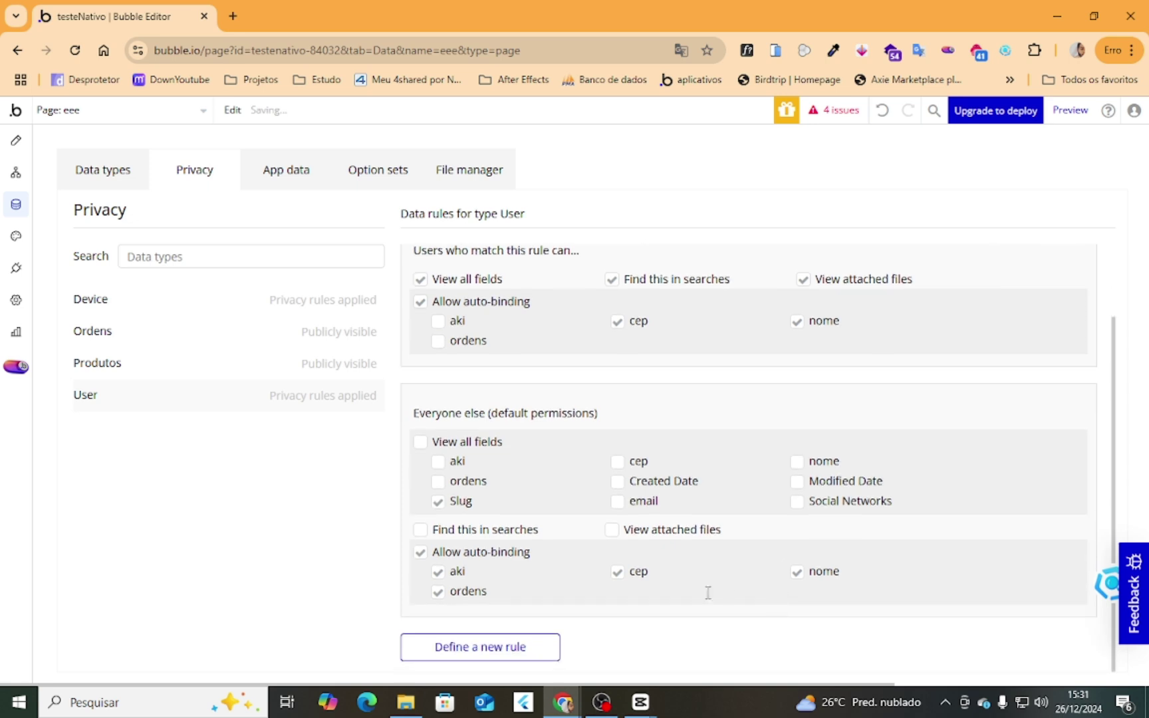
pyautogui.click(438, 573)
pyautogui.click(438, 592)
pyautogui.click(797, 574)
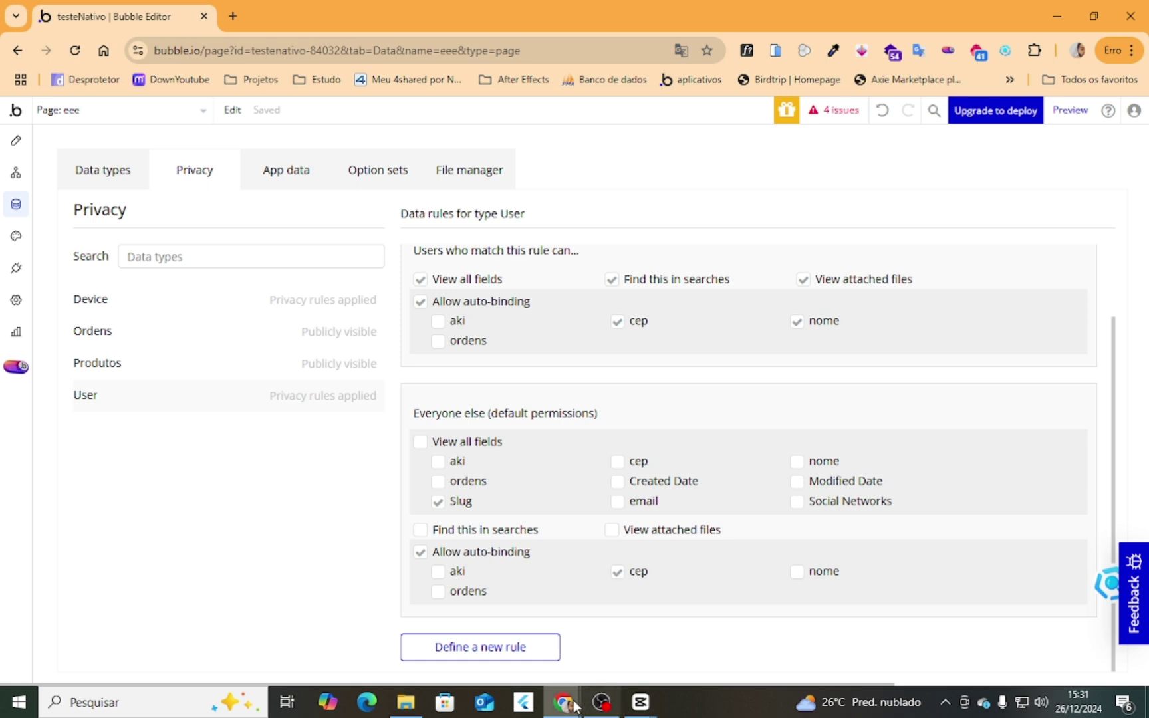
# Reload the eee preview and try entering 2 and 3 as cep in the auto-bound input.
pyautogui.moveTo(562, 702)
pyautogui.click(993, 621)
pyautogui.click(382, 54)
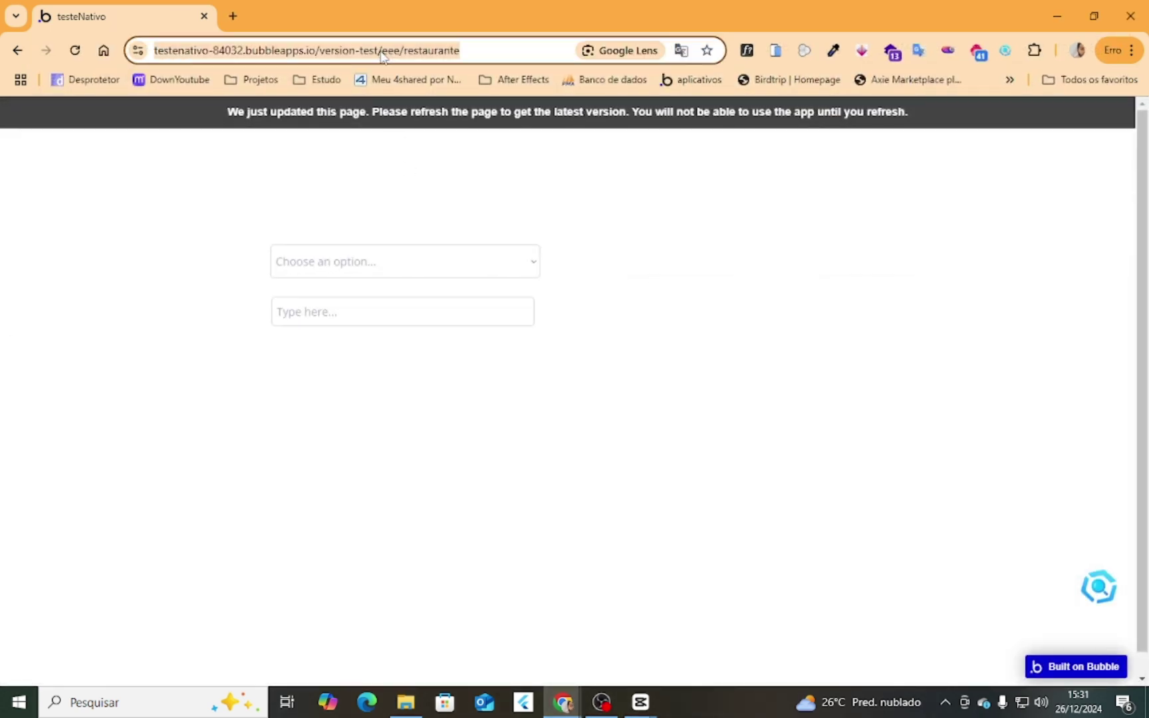
pyautogui.press('Return')
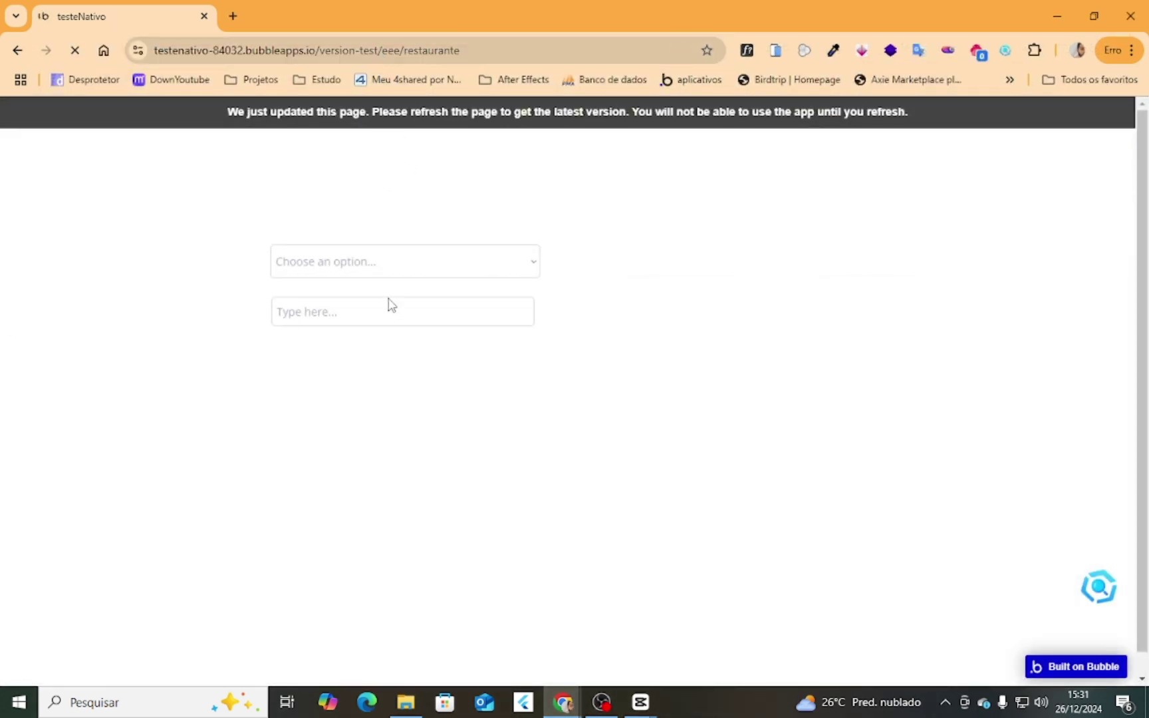
pyautogui.click(346, 313)
pyautogui.write('2')
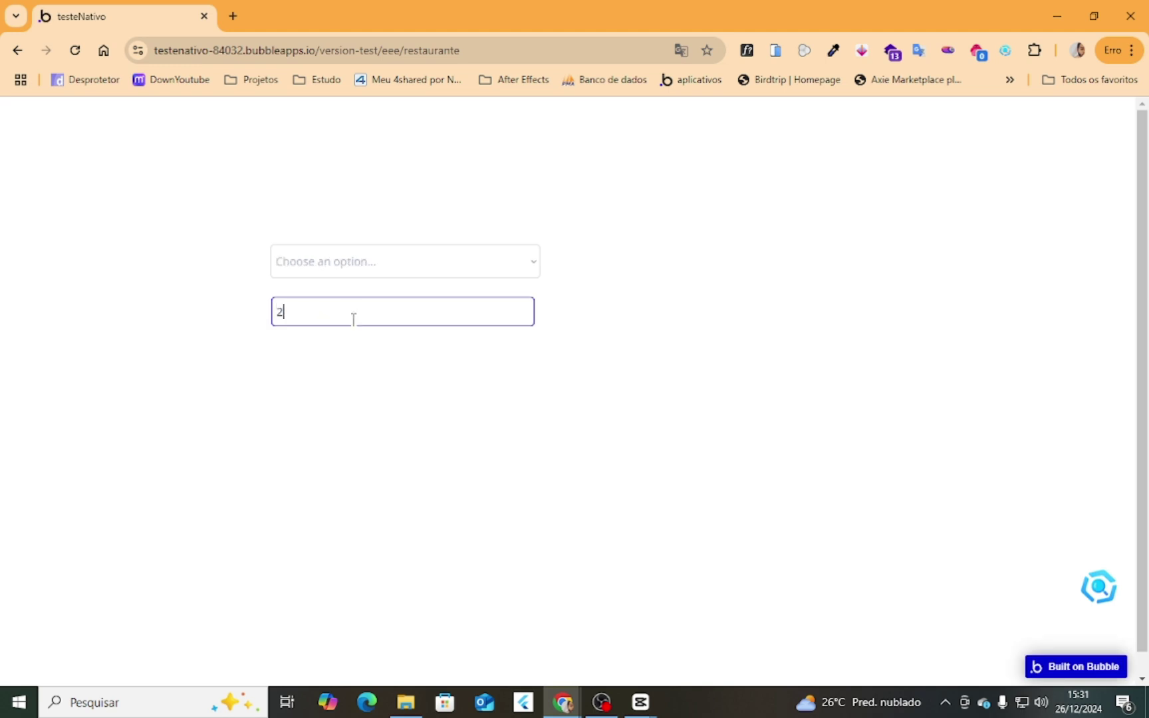
pyautogui.click(346, 363)
pyautogui.click(336, 307)
pyautogui.write('3')
pyautogui.click(449, 441)
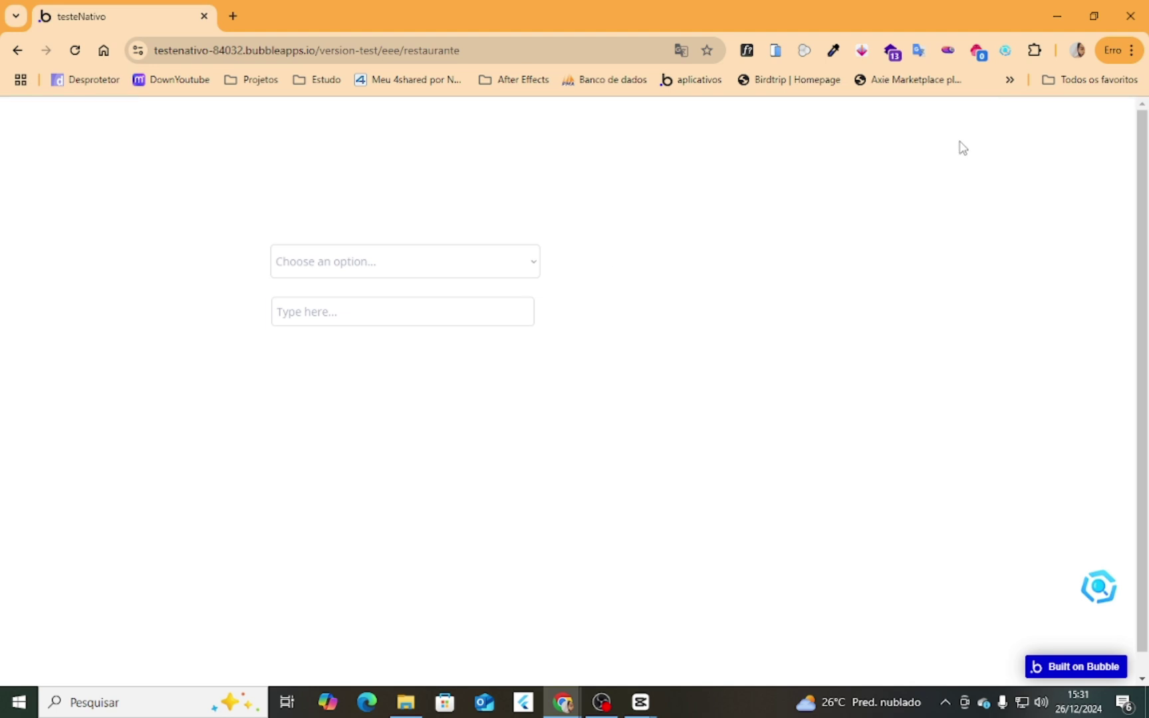
# Return to the User privacy rules and disallow auto-binding of cep for everyone else.
pyautogui.click(1073, 22)
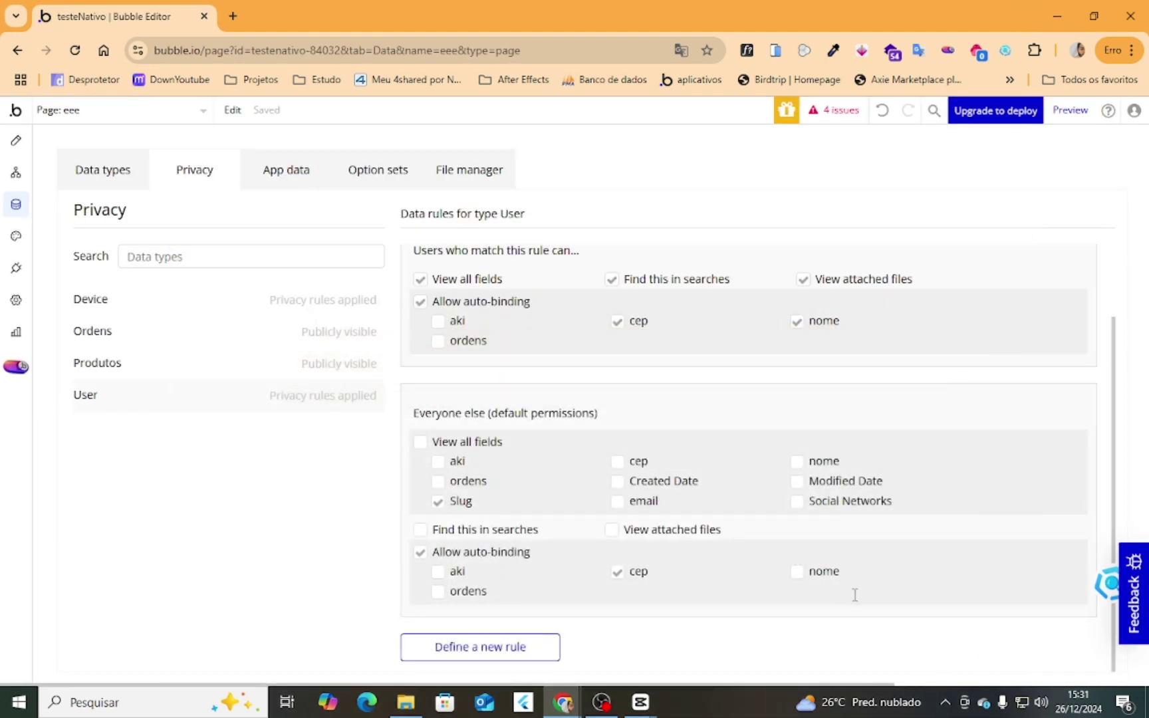
pyautogui.click(618, 572)
pyautogui.scroll(2, 640, 250)
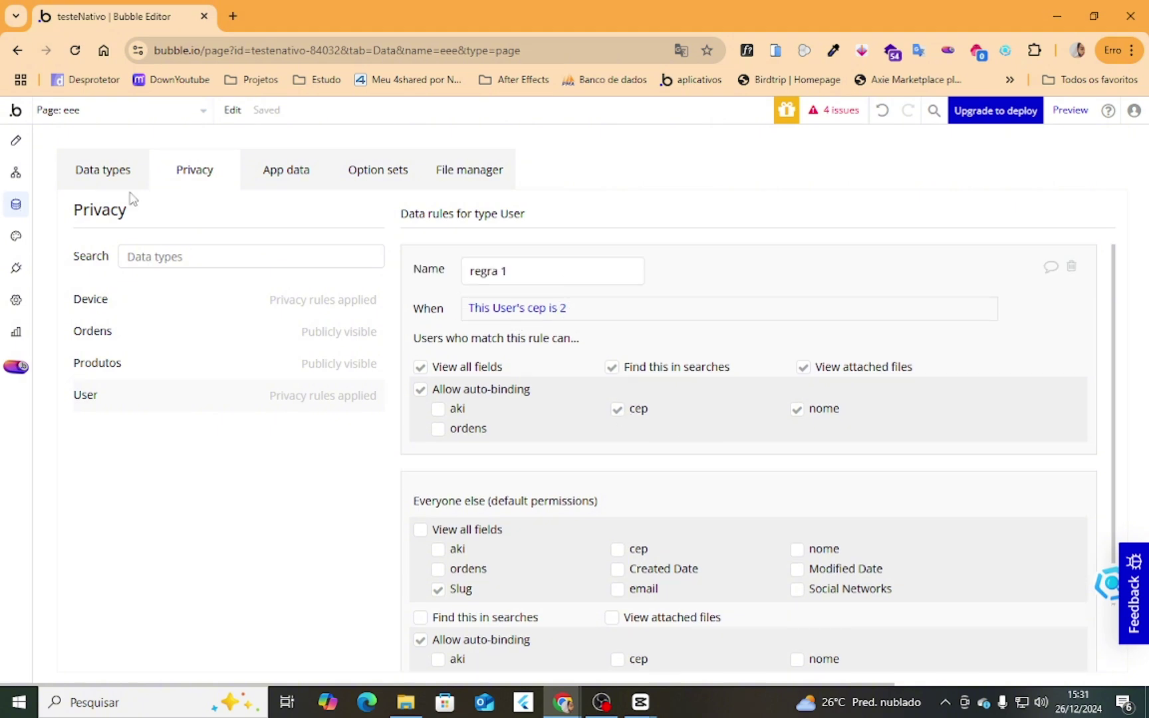
# Set the cep of the existing User entry to 2 in the app data and save it.
pyautogui.click(286, 174)
pyautogui.click(320, 334)
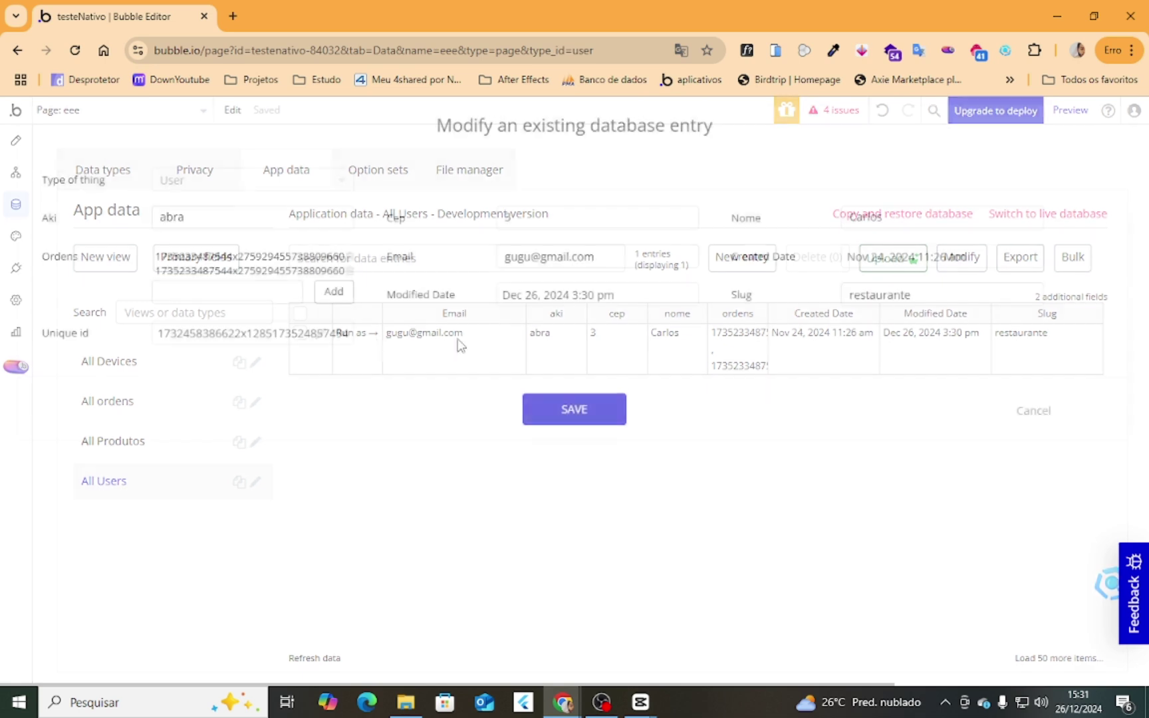
pyautogui.click(514, 222)
pyautogui.doubleClick(513, 222)
pyautogui.write('2')
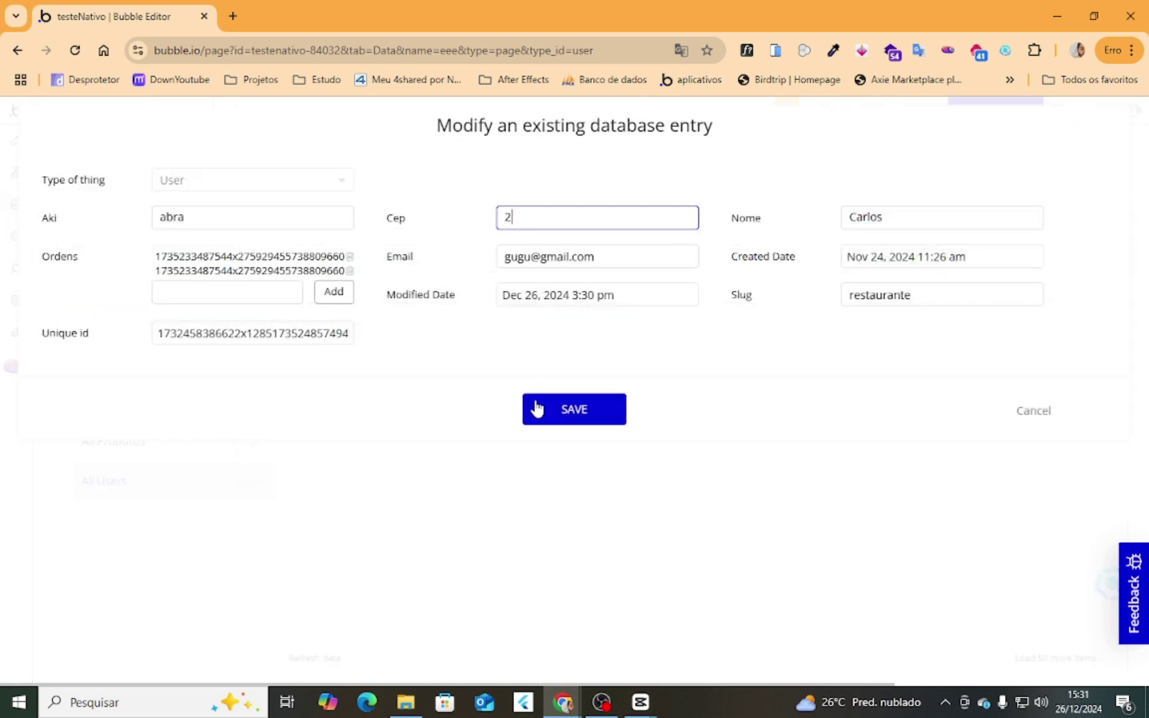
pyautogui.click(542, 399)
pyautogui.click(569, 307)
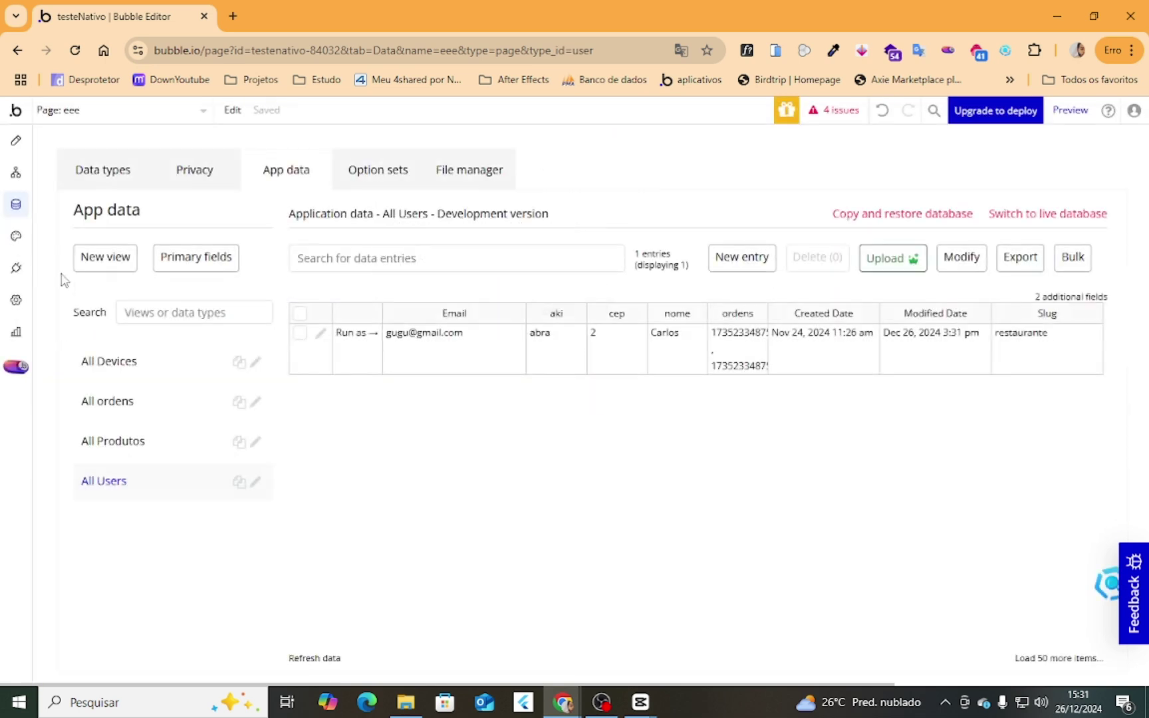
# Reload the eee preview to check the user's nome and cep under the updated data.
pyautogui.moveTo(560, 697)
pyautogui.click(985, 639)
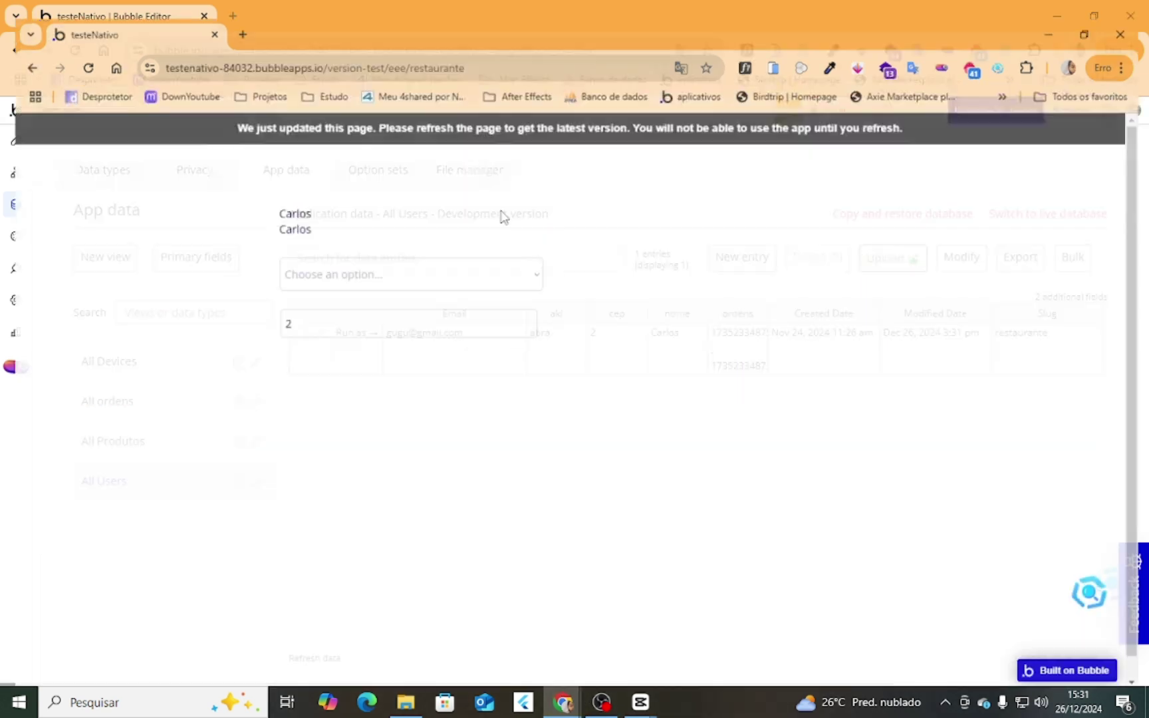
pyautogui.press('Return')
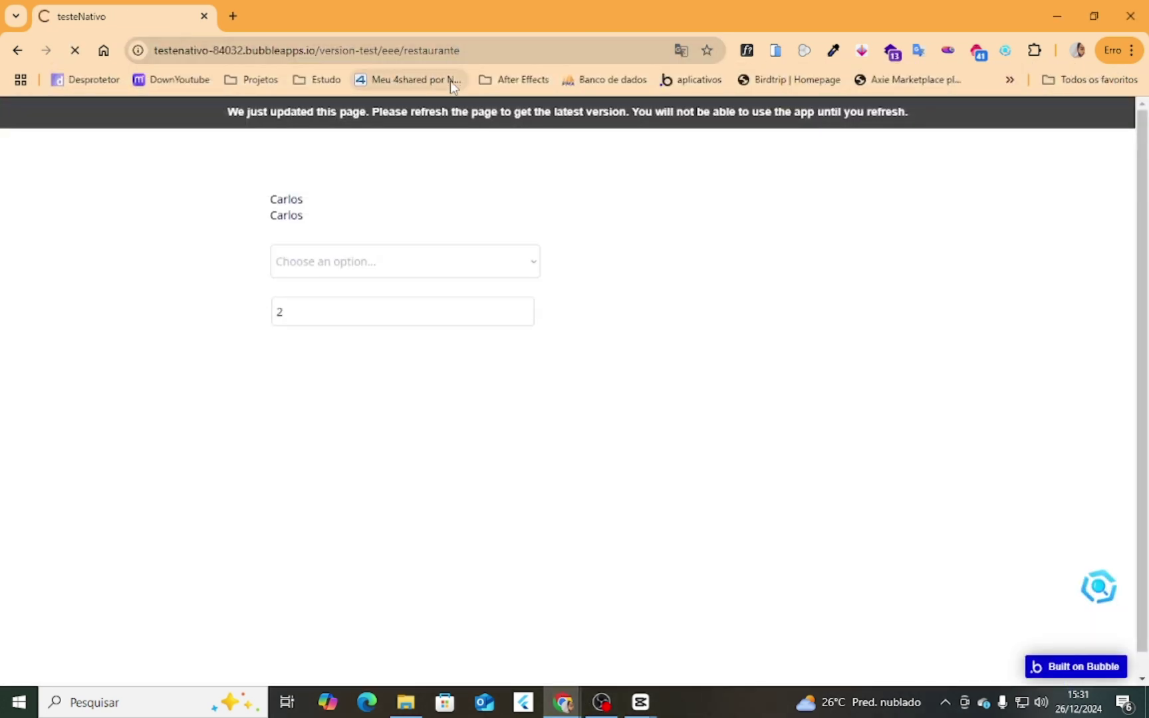
# Return to the design of page eee and set Input A's field to modify to nome.
pyautogui.click(1056, 6)
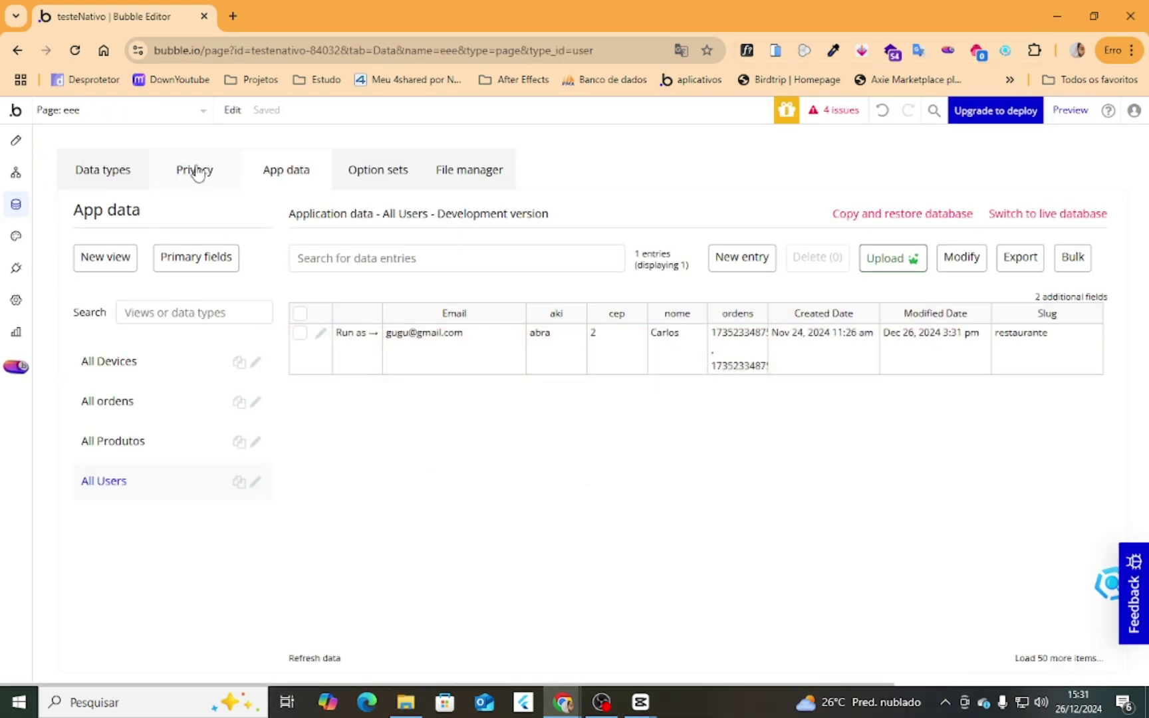
pyautogui.click(16, 140)
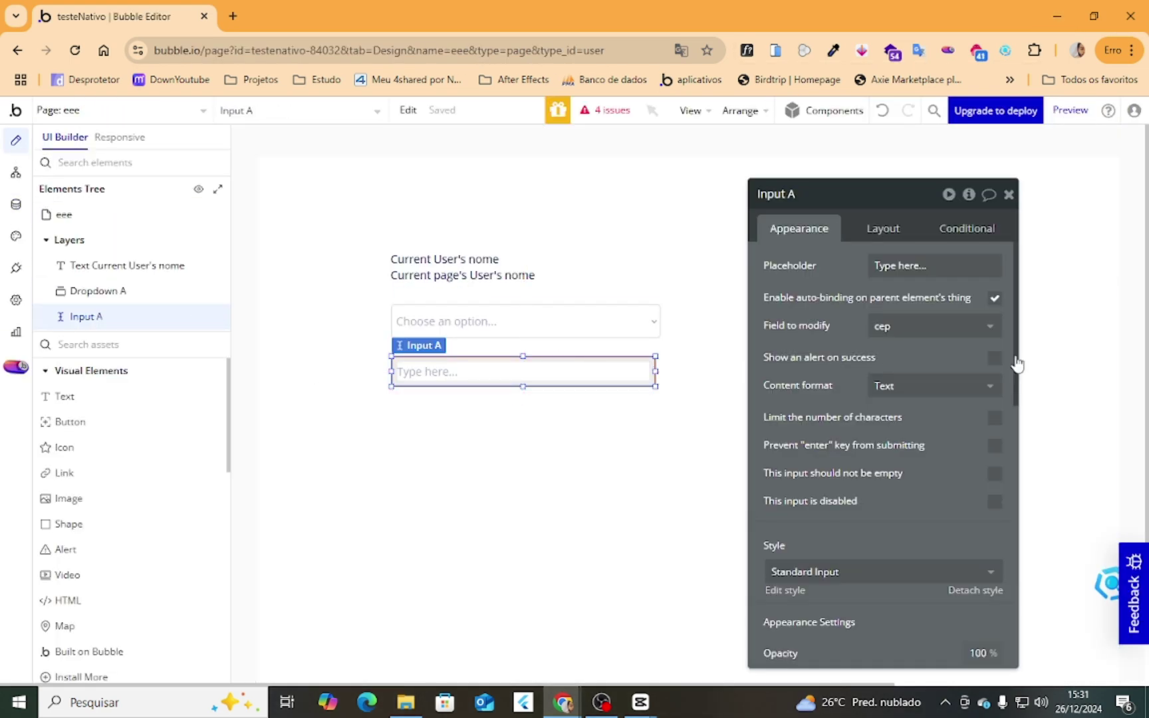
pyautogui.click(987, 386)
pyautogui.click(983, 325)
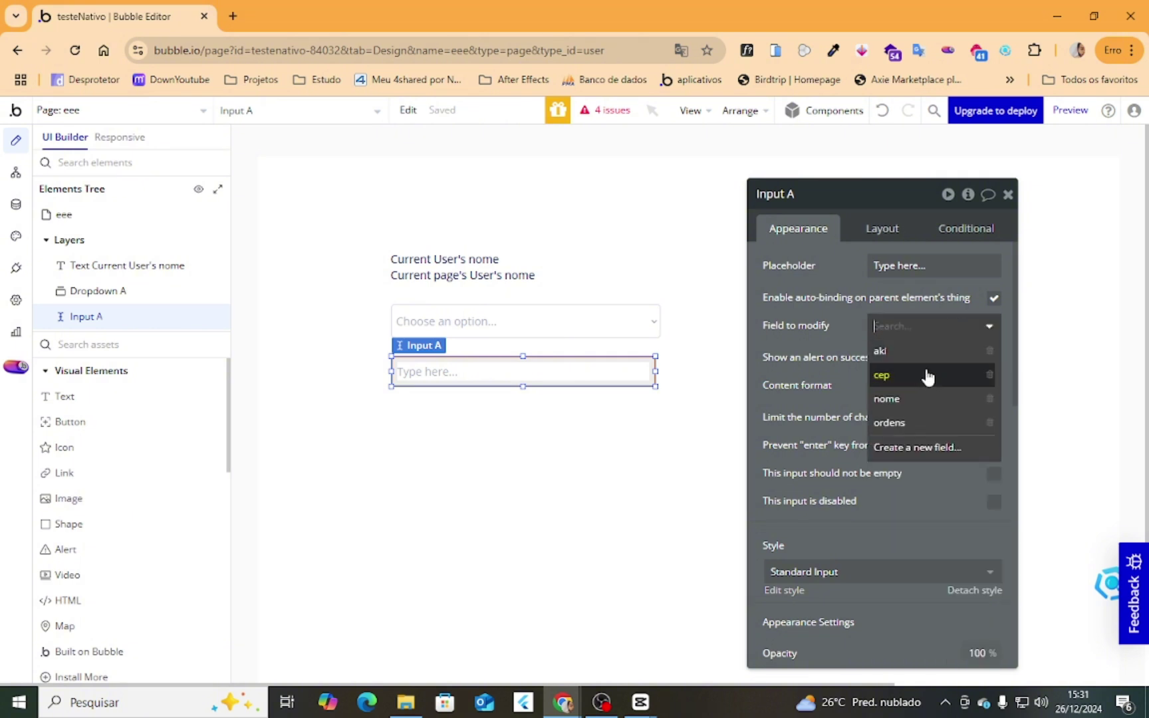
pyautogui.click(915, 399)
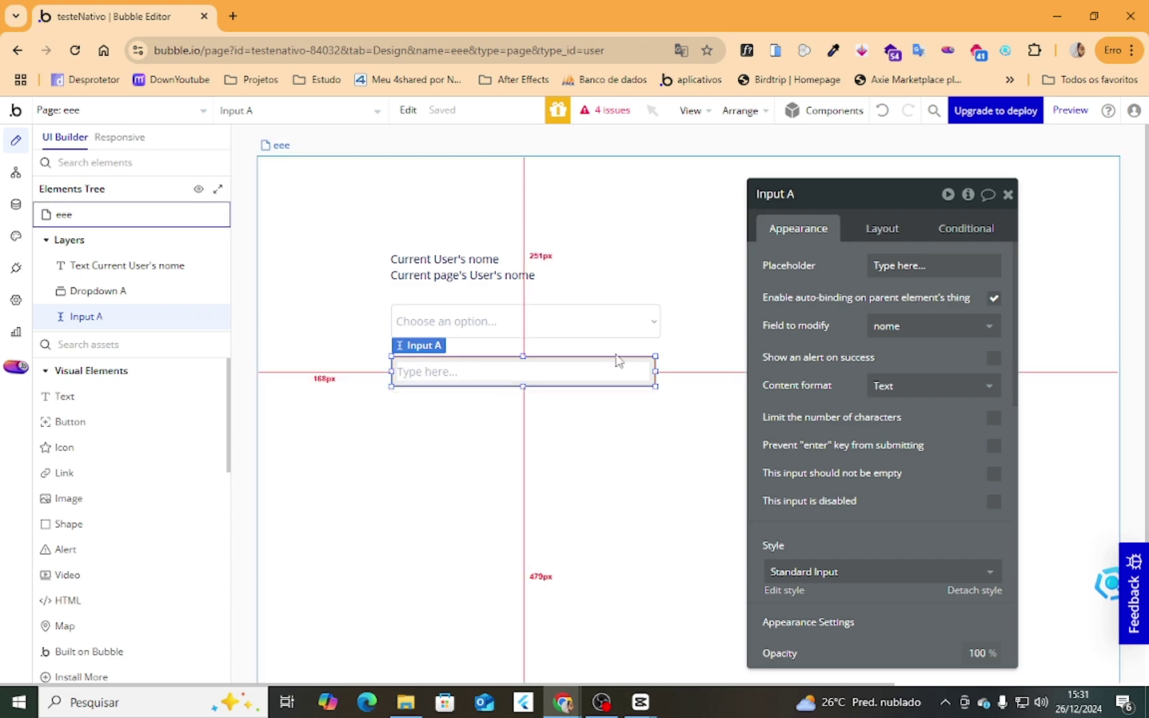
# Reload the eee preview and replace the nome value in the auto-bound input with a different first name.
pyautogui.moveTo(565, 708)
pyautogui.click(975, 631)
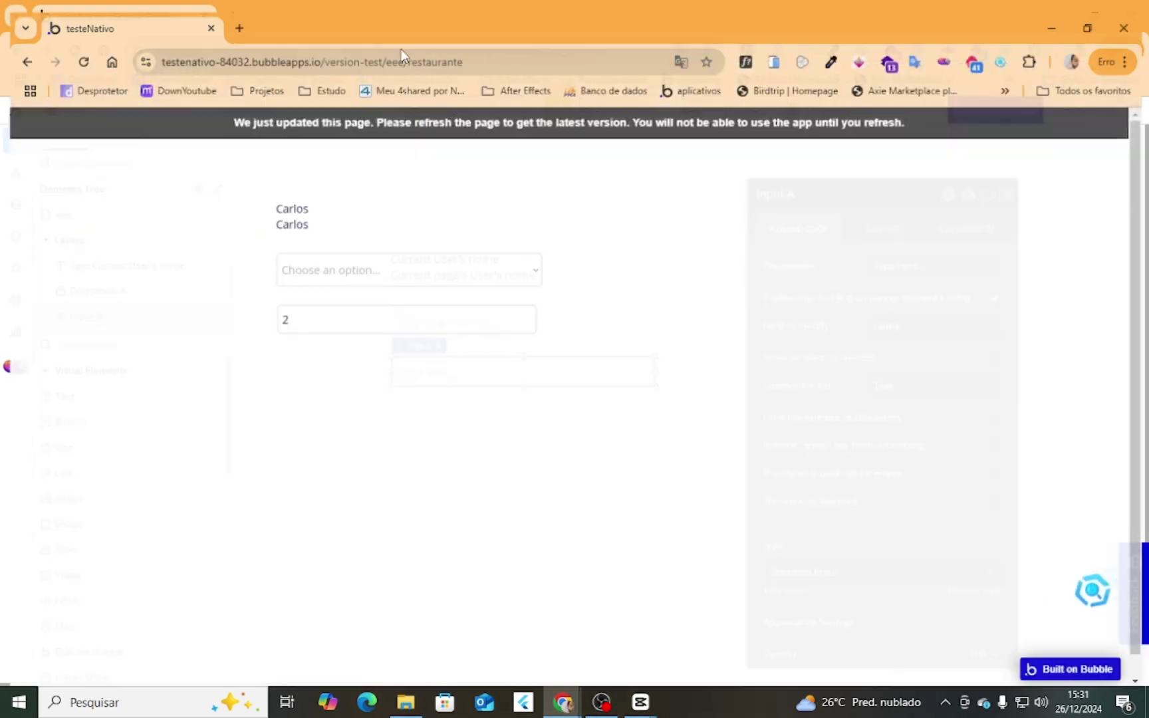
pyautogui.click(359, 52)
pyautogui.press('Return')
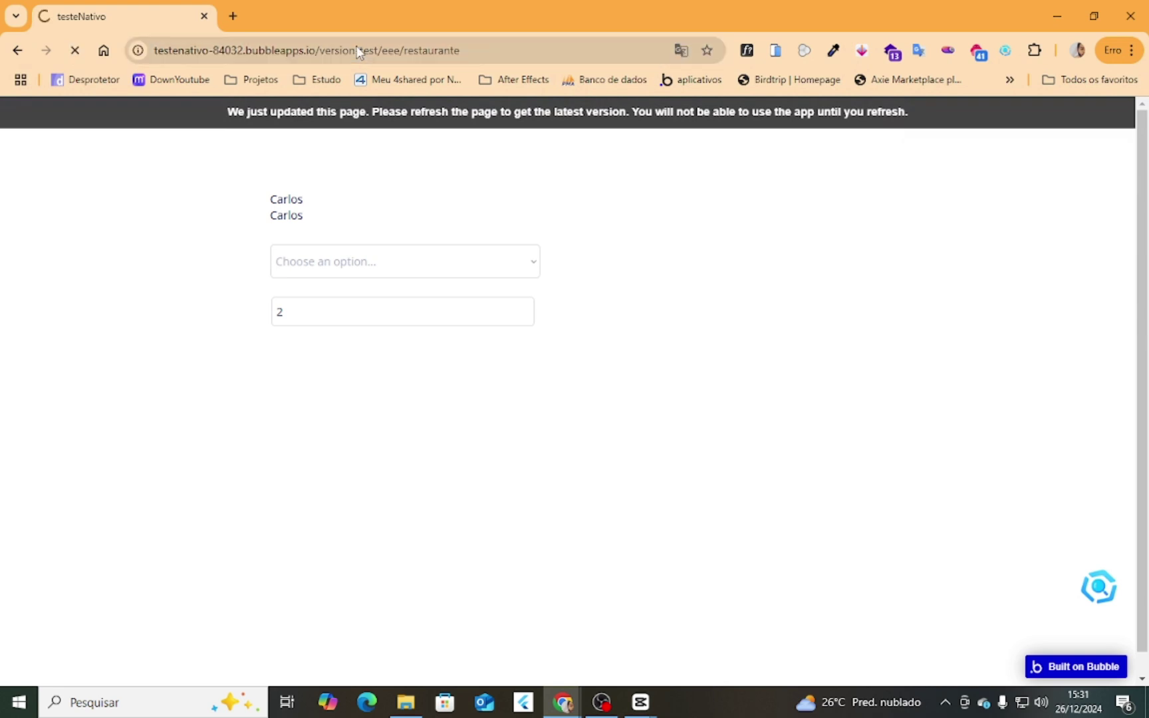
pyautogui.click(372, 303)
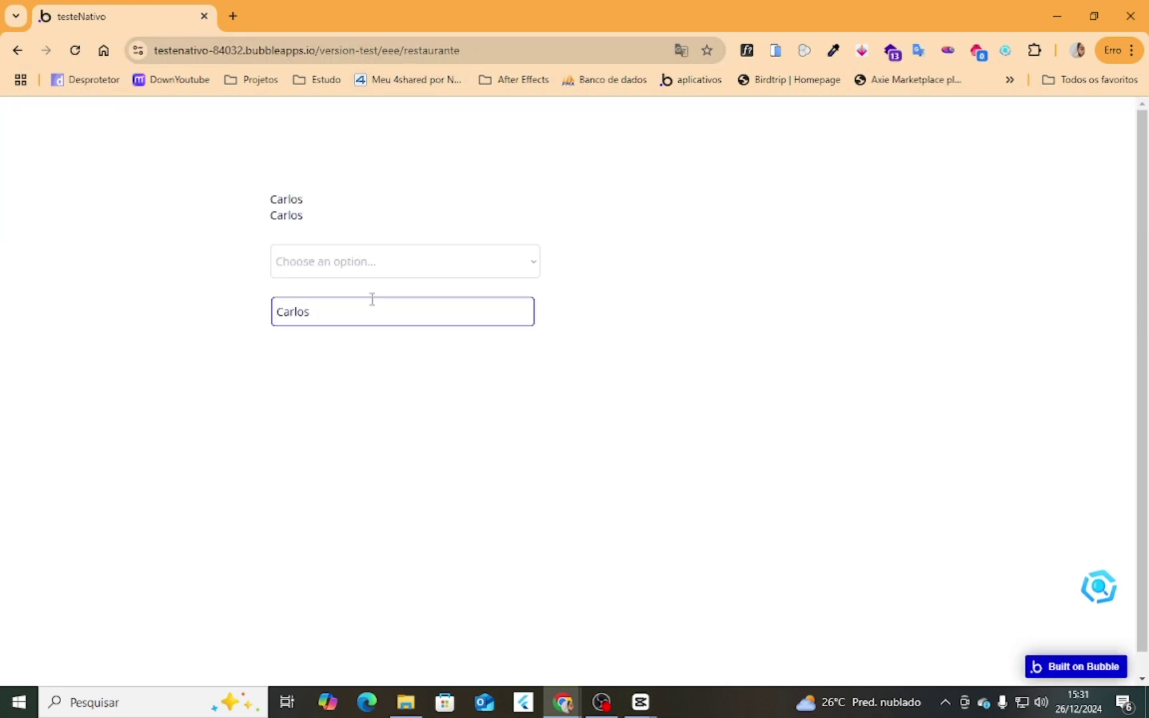
pyautogui.doubleClick(360, 319)
pyautogui.write('Fael')
pyautogui.press('Tab')
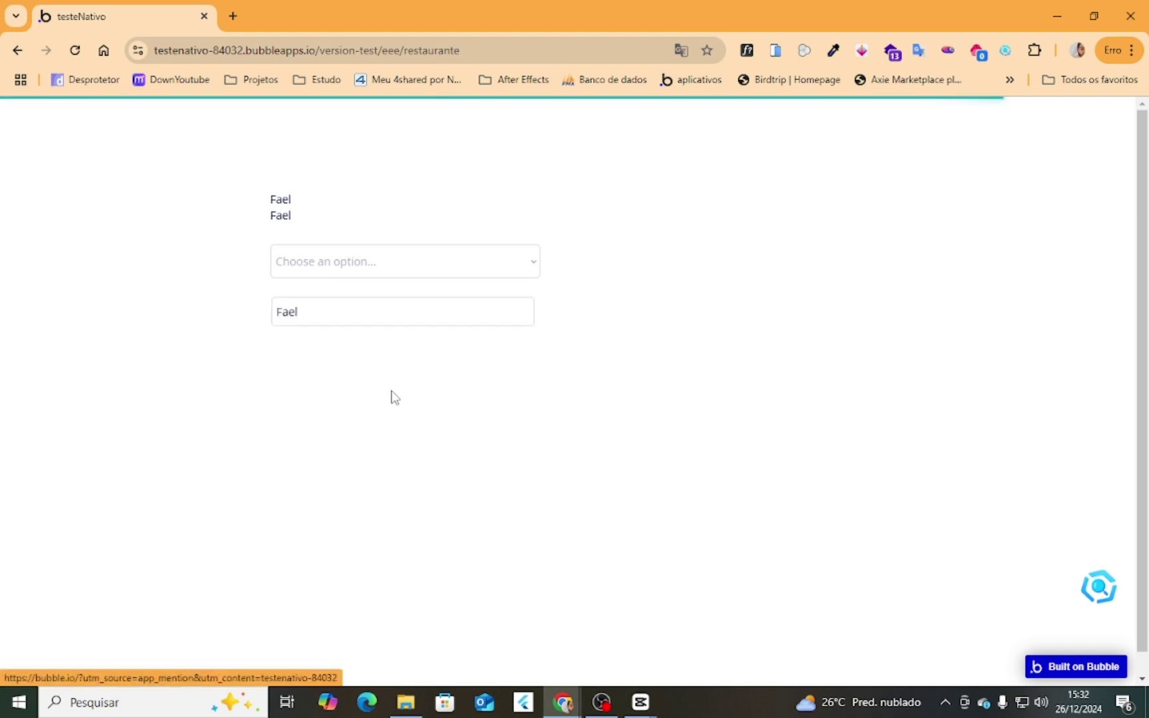
# Go back to the User privacy rules and change regra 1's condition to Current User's cep is 2.
pyautogui.click(1063, 15)
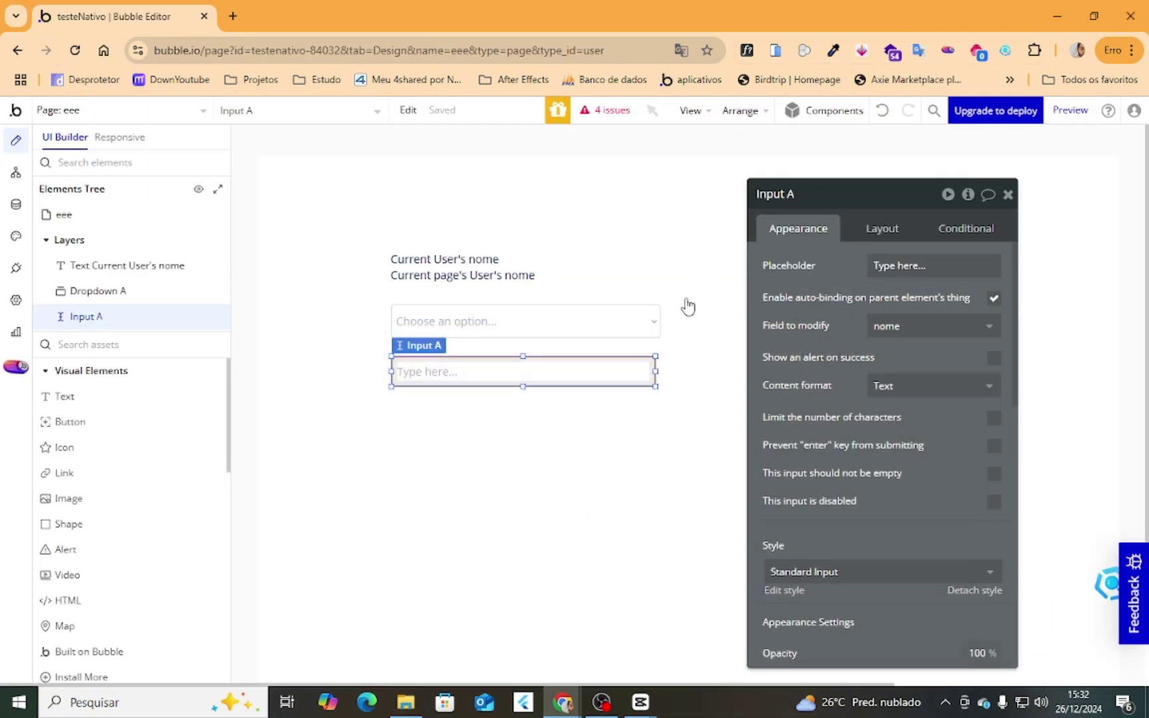
pyautogui.click(559, 472)
pyautogui.click(16, 172)
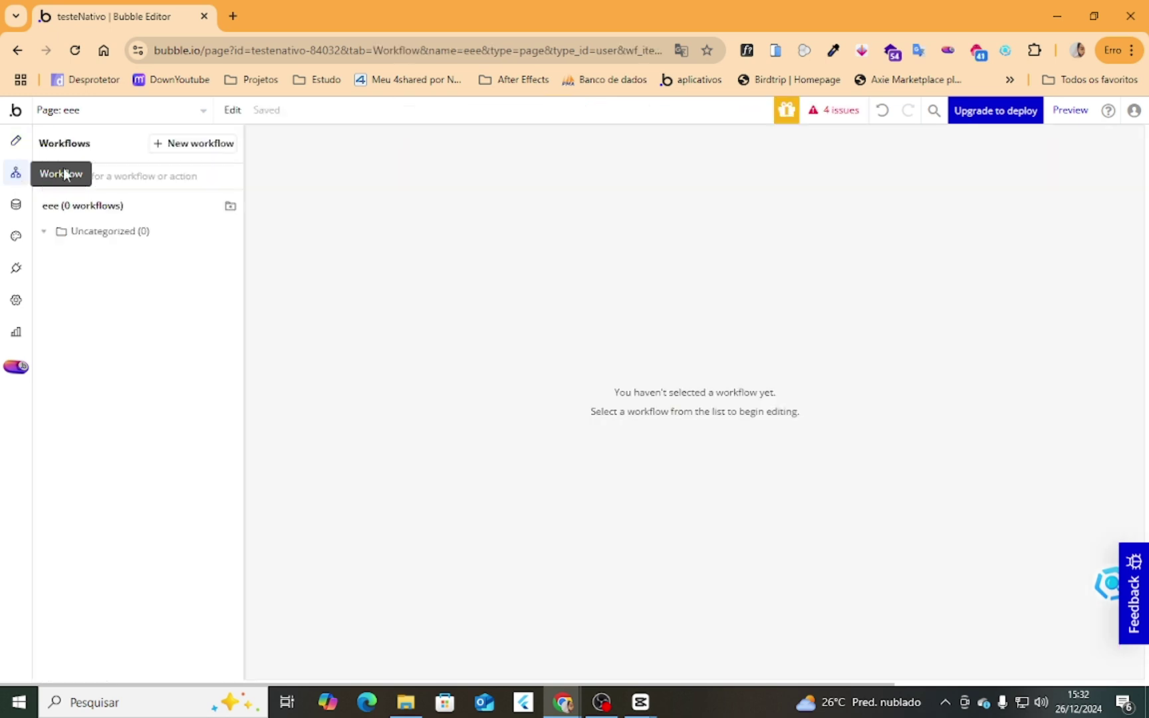
pyautogui.click(16, 204)
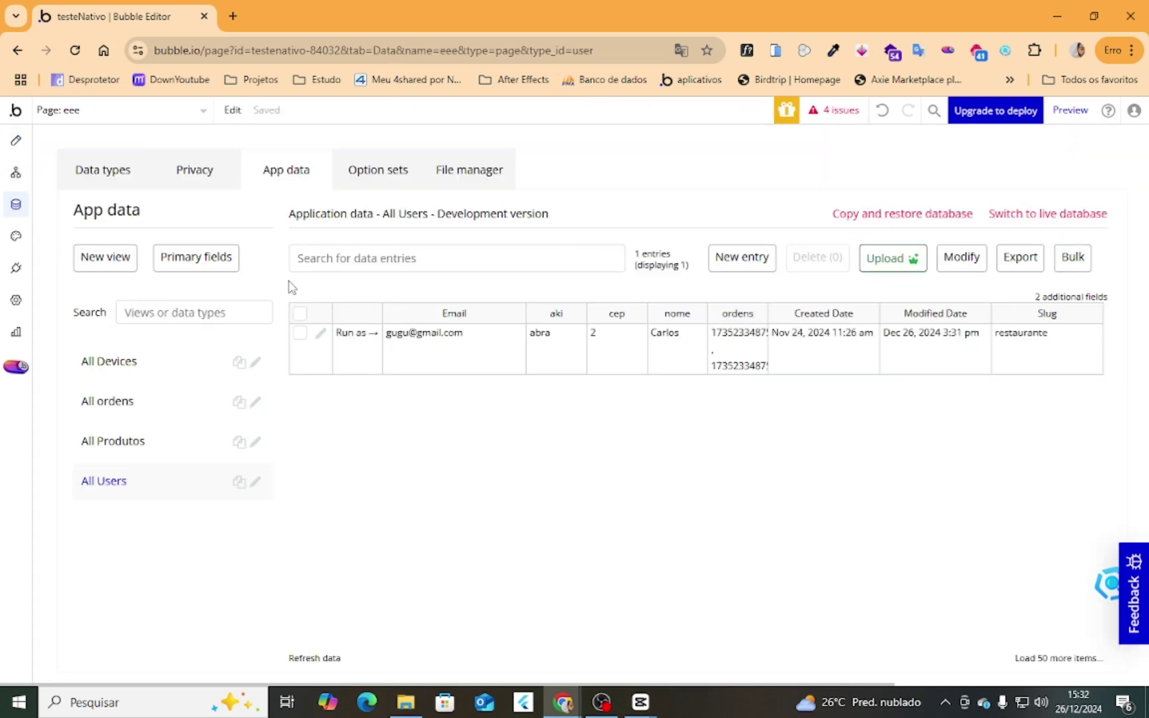
pyautogui.click(194, 170)
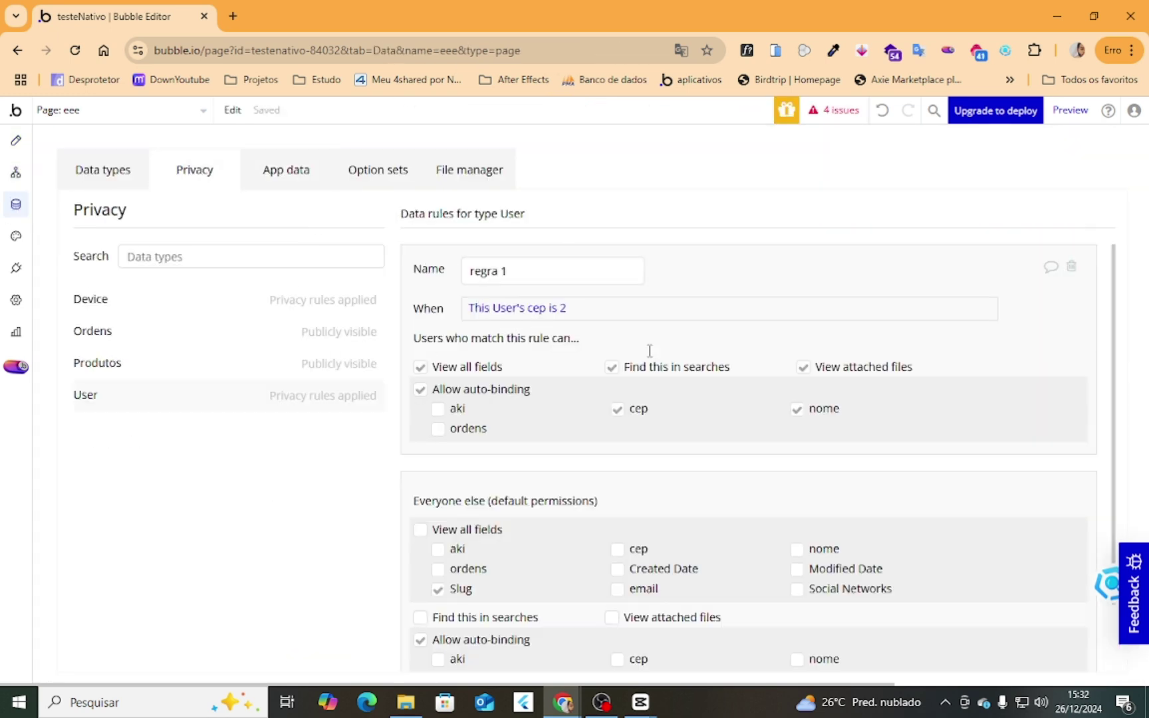
pyautogui.click(498, 309)
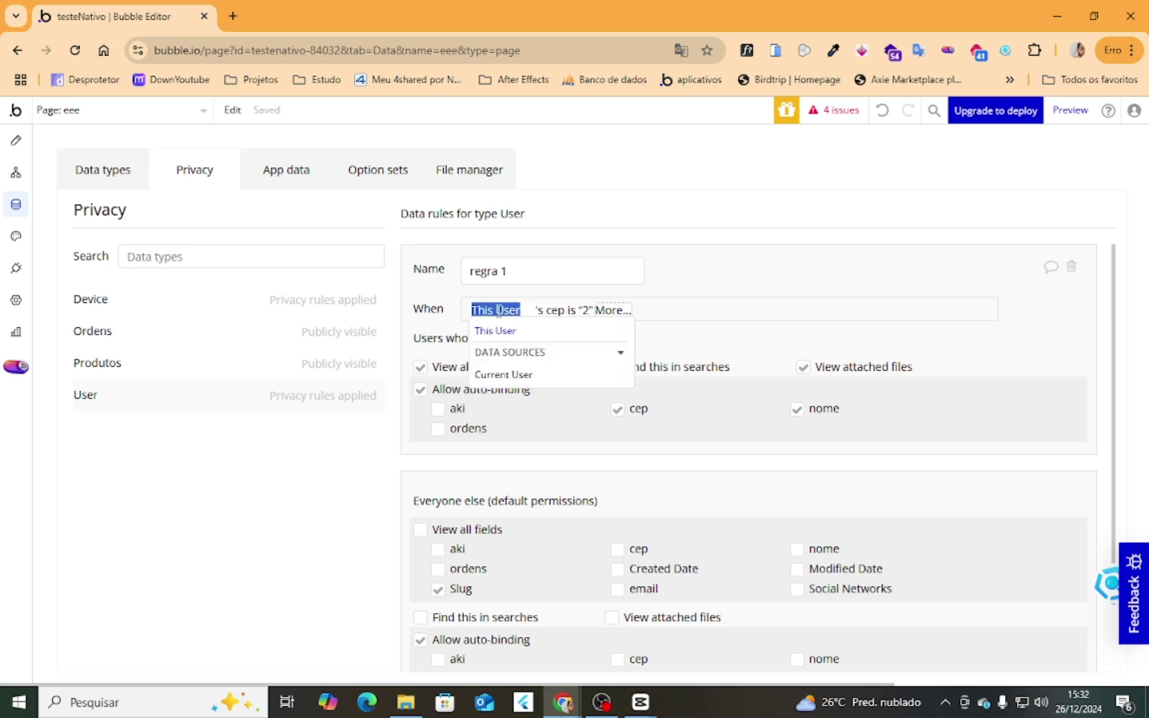
pyautogui.click(523, 374)
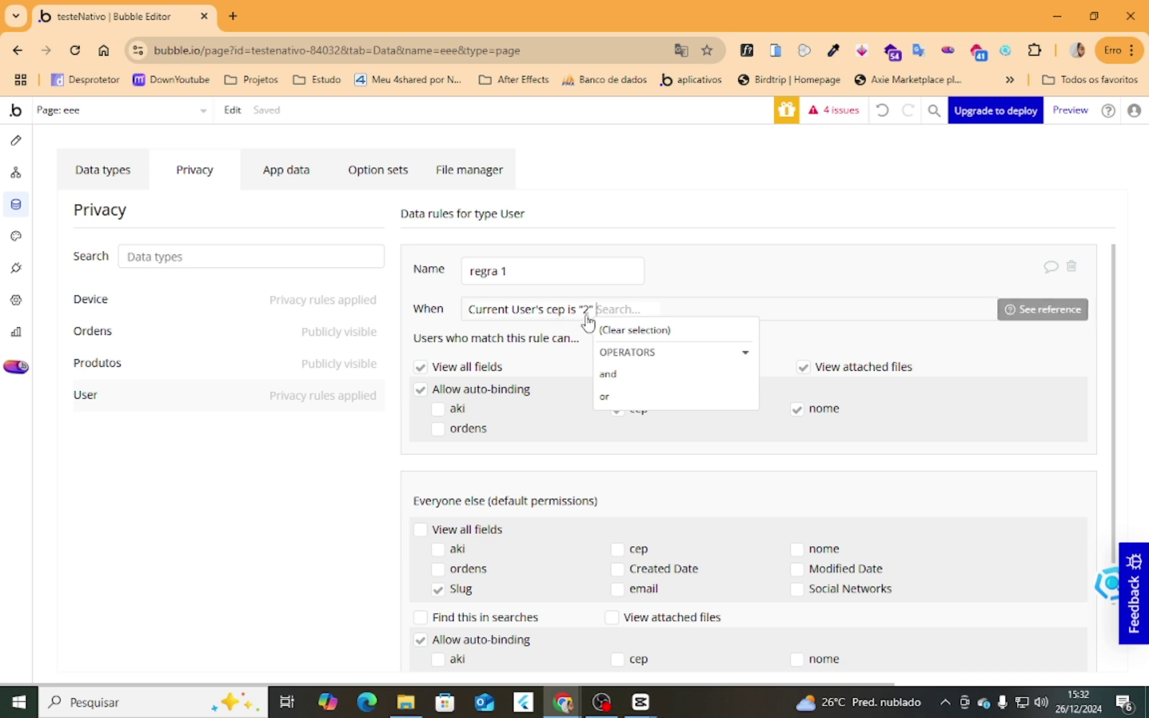
pyautogui.click(408, 321)
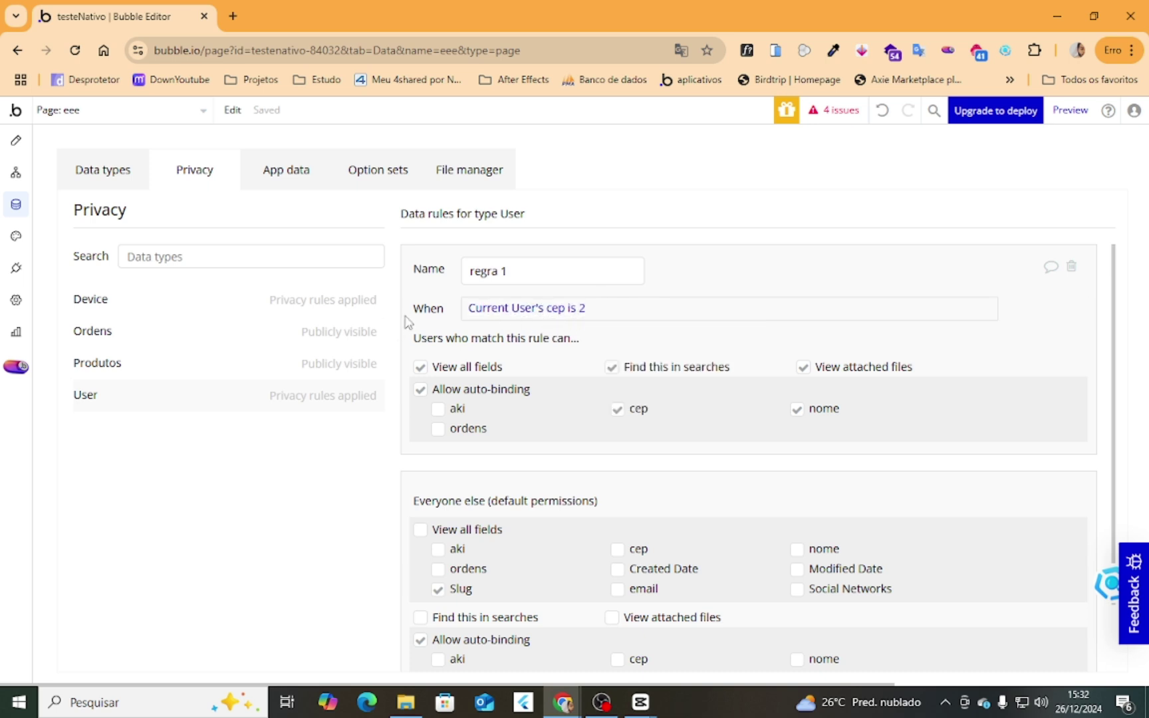
# Extend regra 1's condition with "or Current User's cep is 3".
pyautogui.click(585, 309)
pyautogui.click(660, 311)
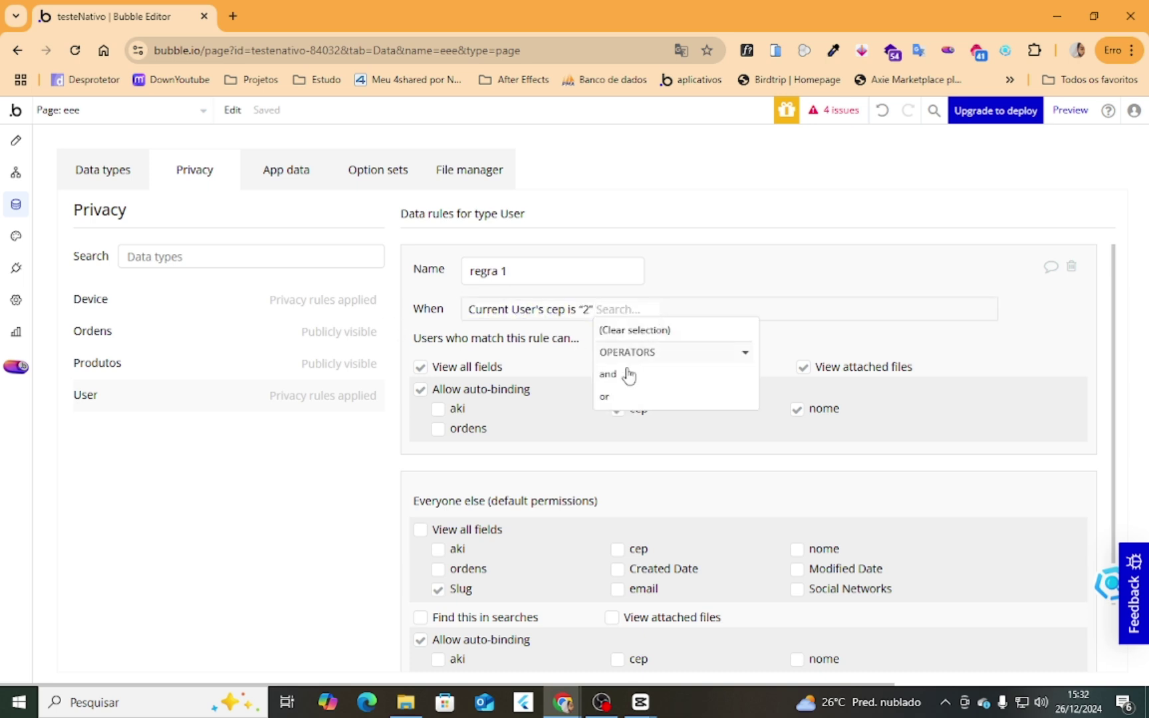
pyautogui.click(625, 394)
pyautogui.click(648, 375)
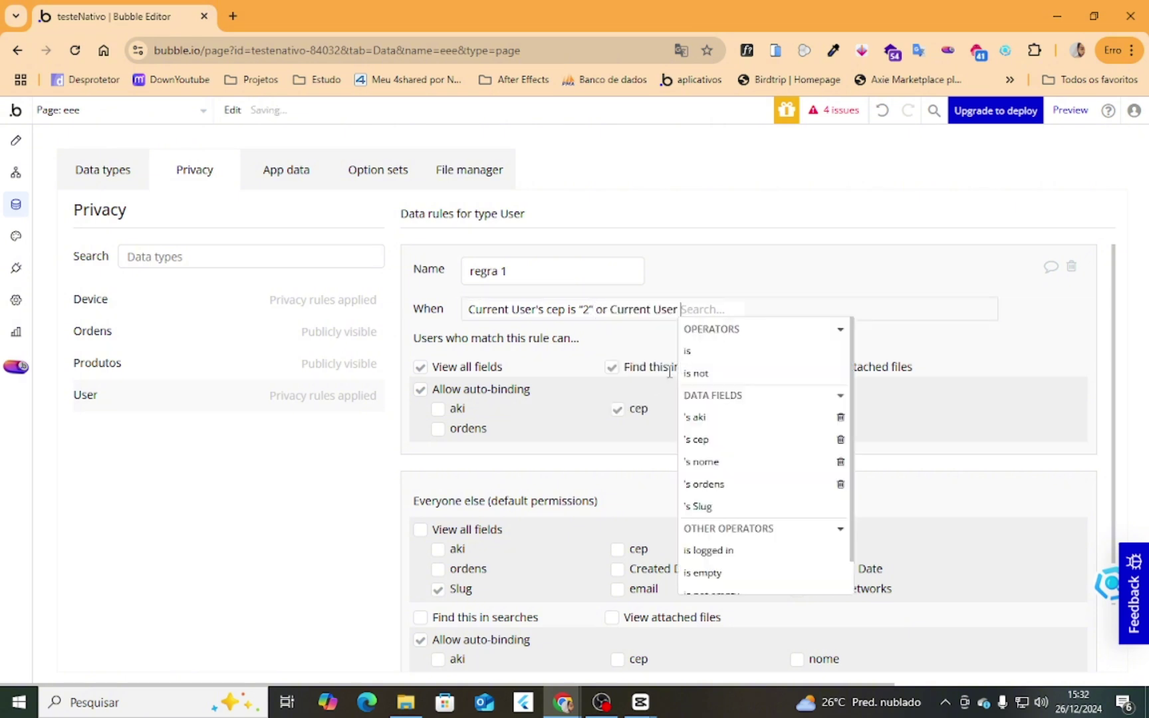
pyautogui.click(758, 440)
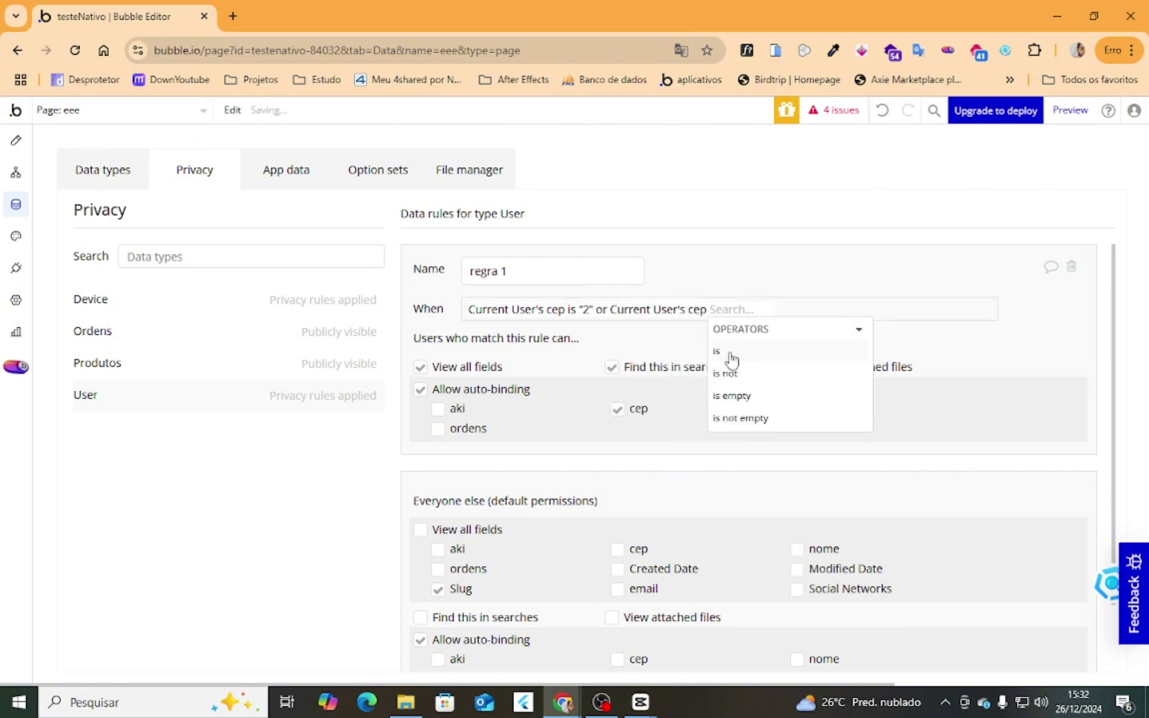
pyautogui.click(725, 354)
pyautogui.write('3')
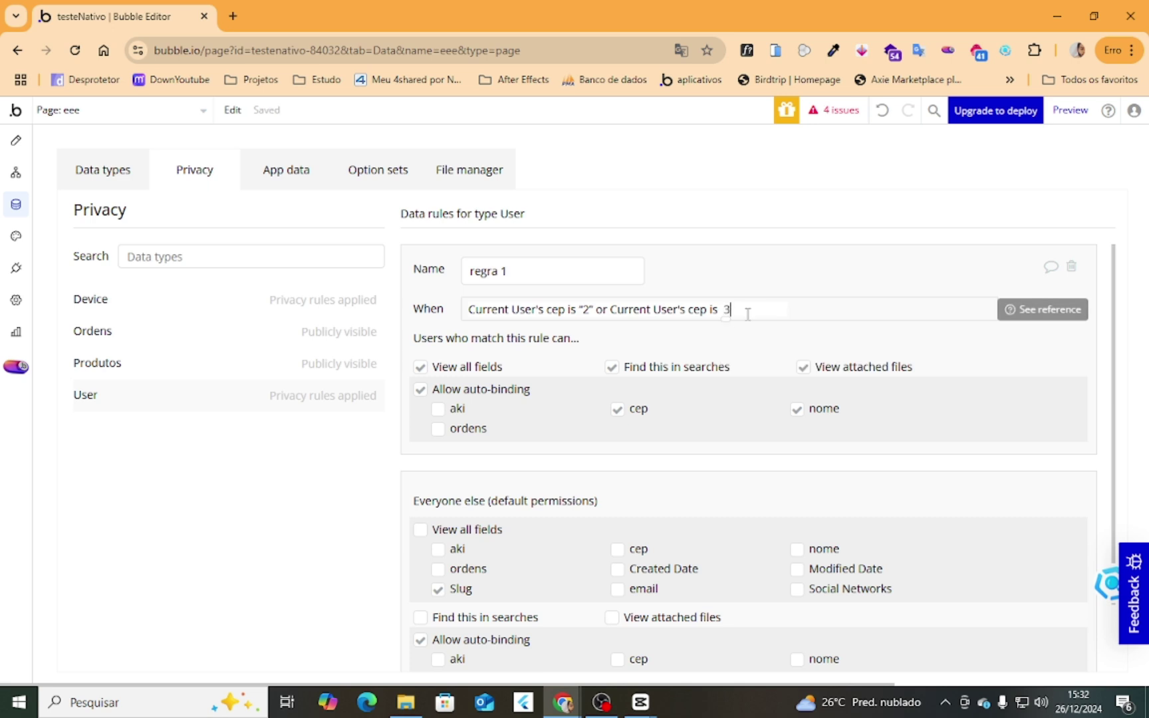
pyautogui.click(747, 310)
pyautogui.click(684, 325)
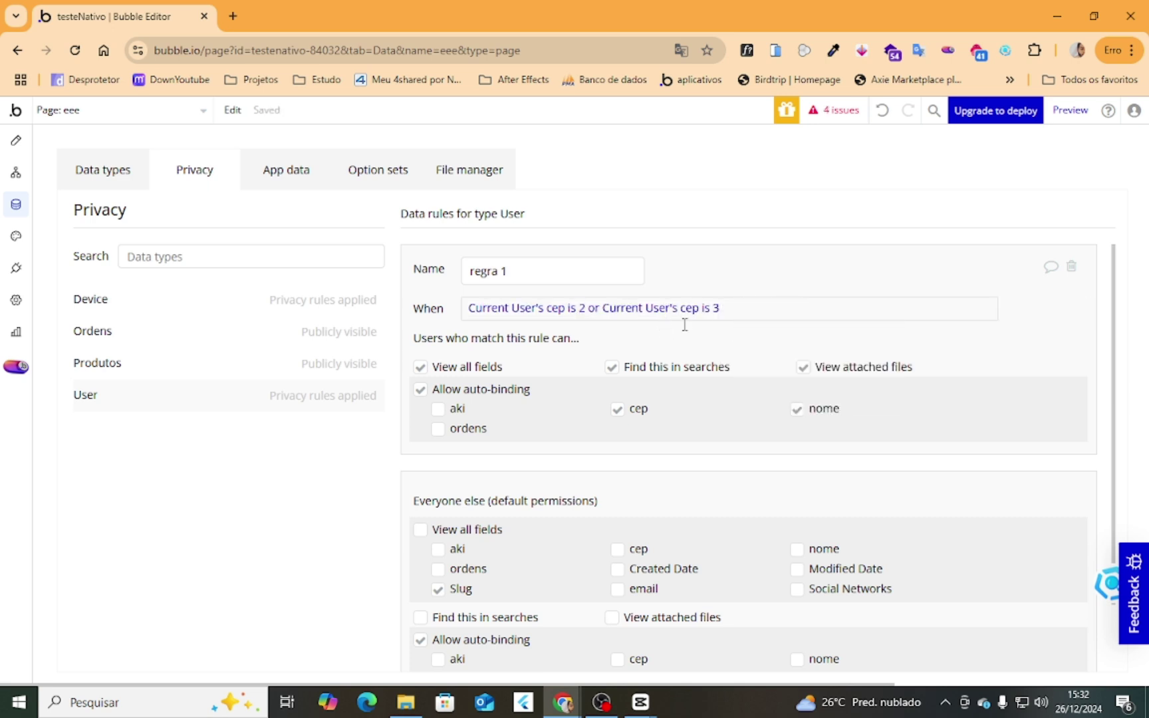
pyautogui.scroll(-2, 599, 429)
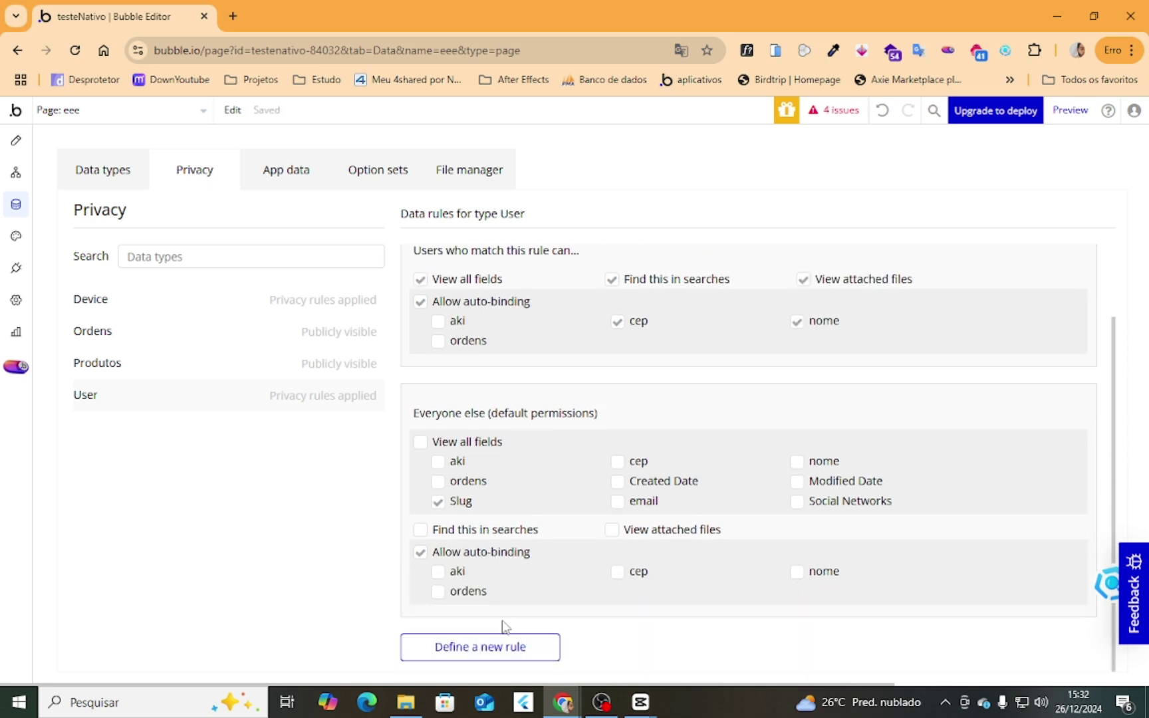
pyautogui.click(495, 650)
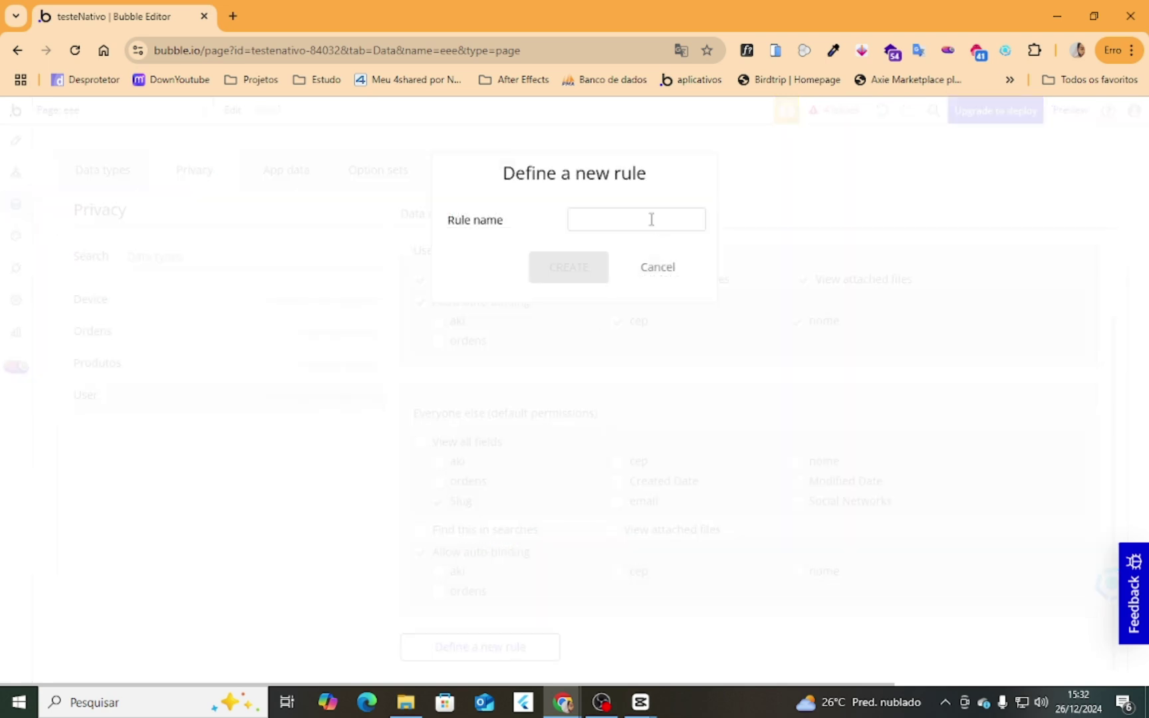
pyautogui.click(659, 267)
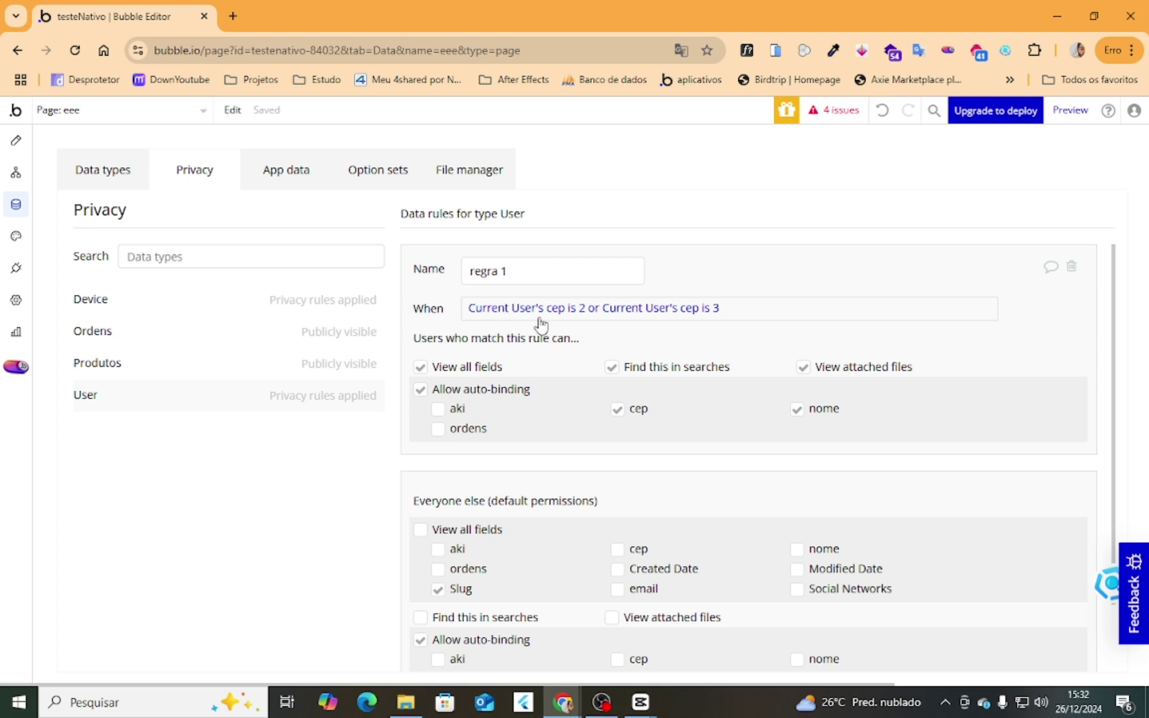
pyautogui.click(718, 310)
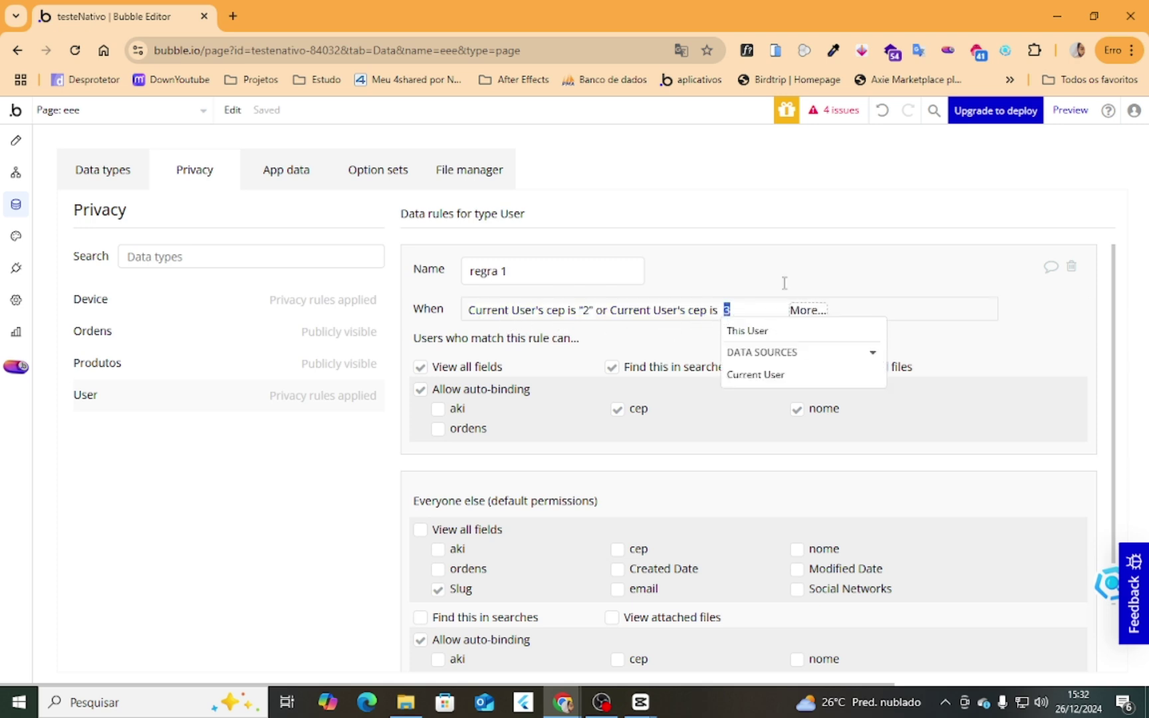
pyautogui.click(825, 251)
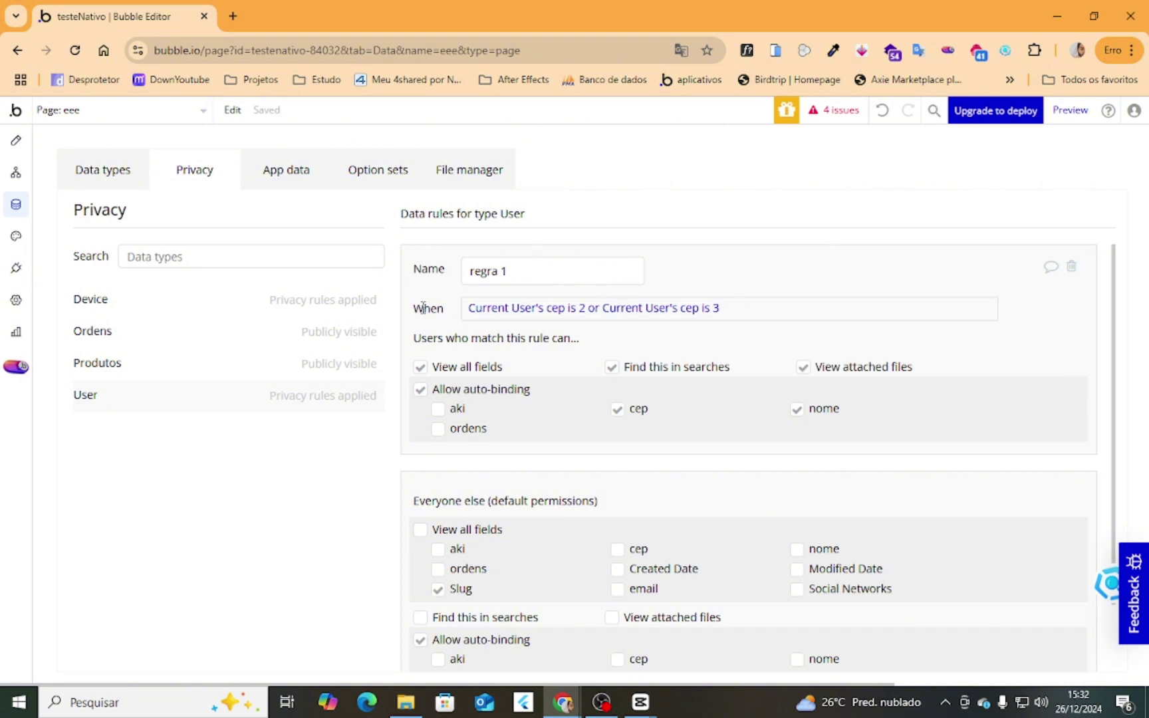
pyautogui.moveTo(422, 307); pyautogui.dragTo(721, 324)
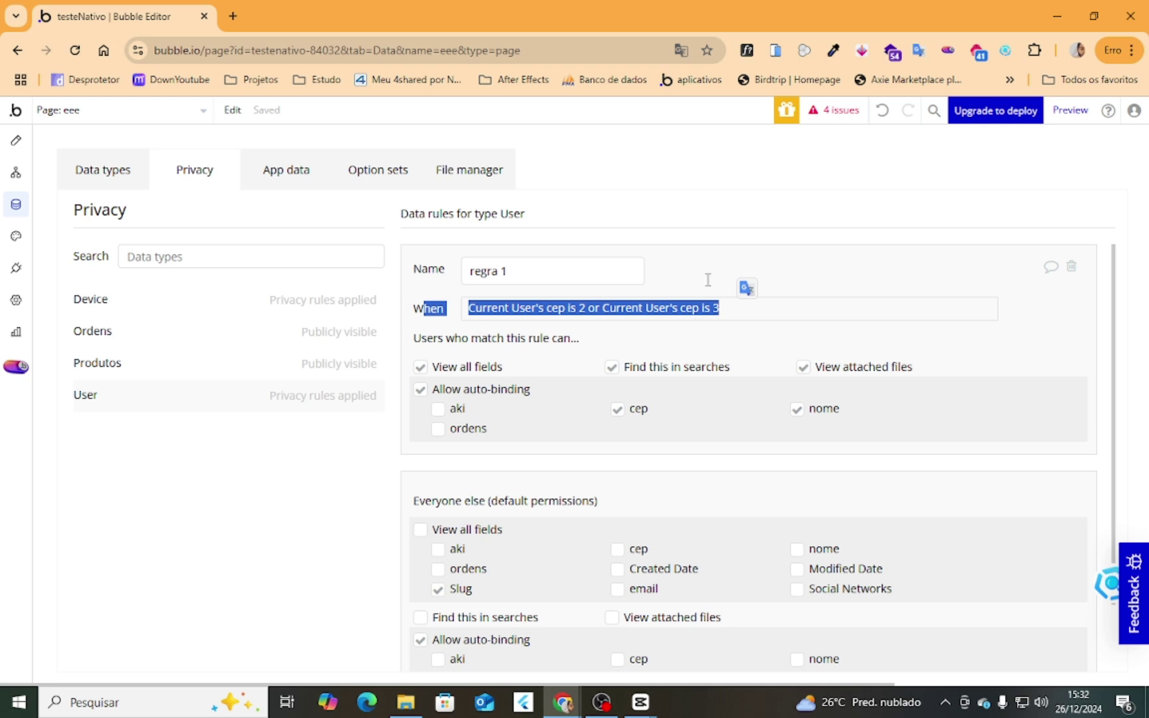
pyautogui.click(589, 332)
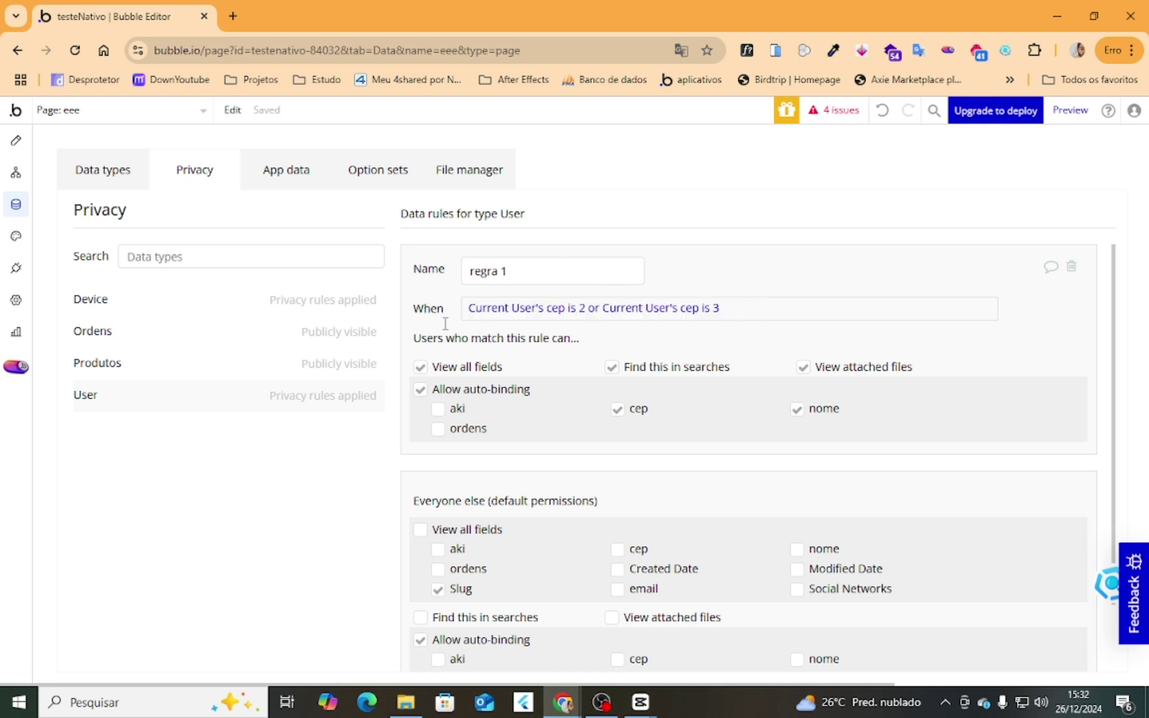
pyautogui.scroll(-2, 446, 512)
pyautogui.scroll(2, 403, 465)
# Translate the page into Portuguese, and allow everyone else to view the nome and Modified Date fields by default.
pyautogui.rightClick(503, 472)
pyautogui.click(515, 328)
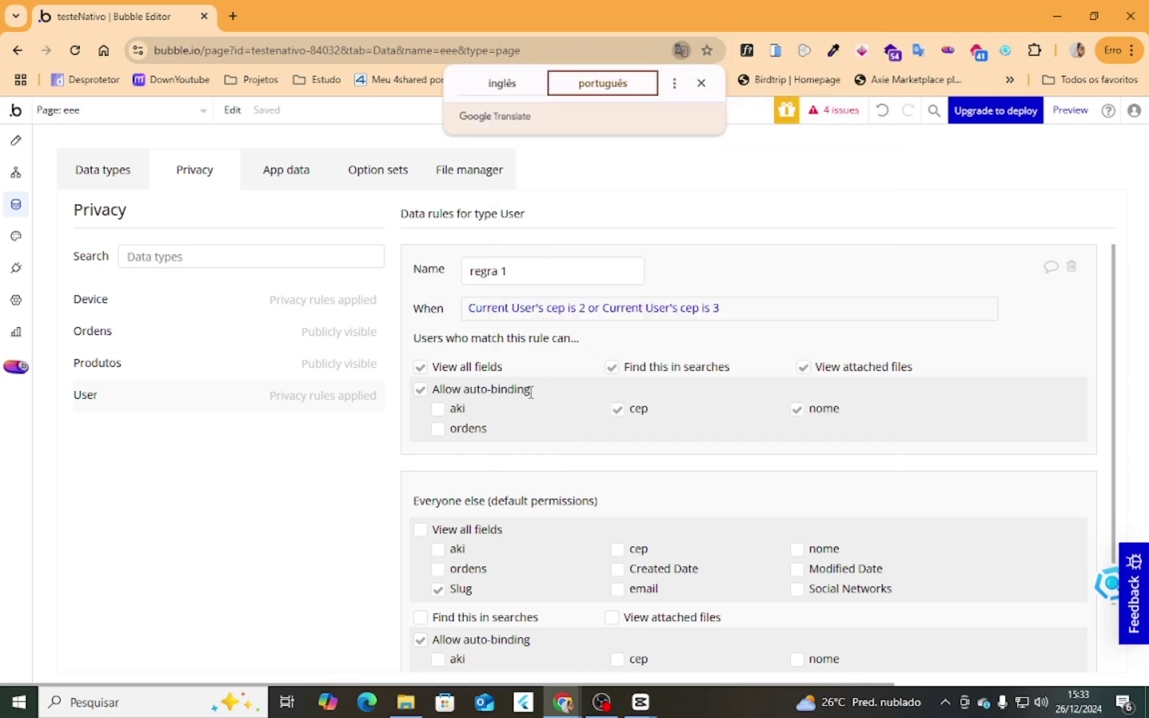
pyautogui.scroll(-2, 466, 437)
pyautogui.moveTo(467, 407); pyautogui.dragTo(606, 412)
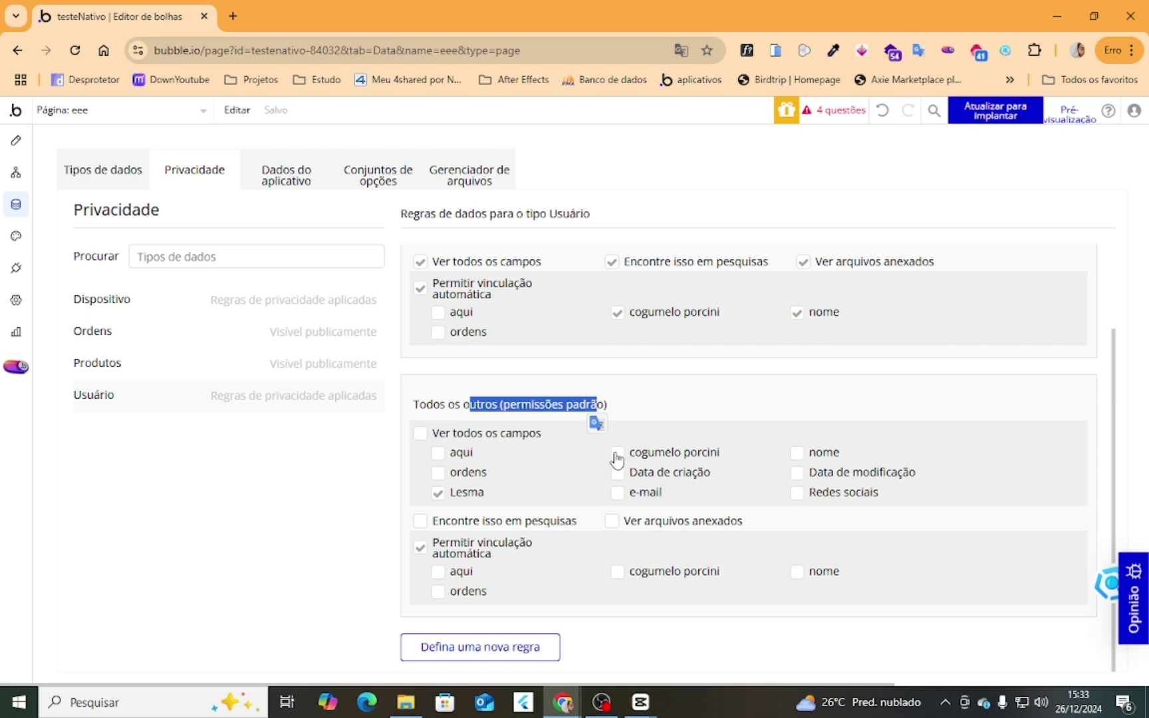
pyautogui.click(797, 453)
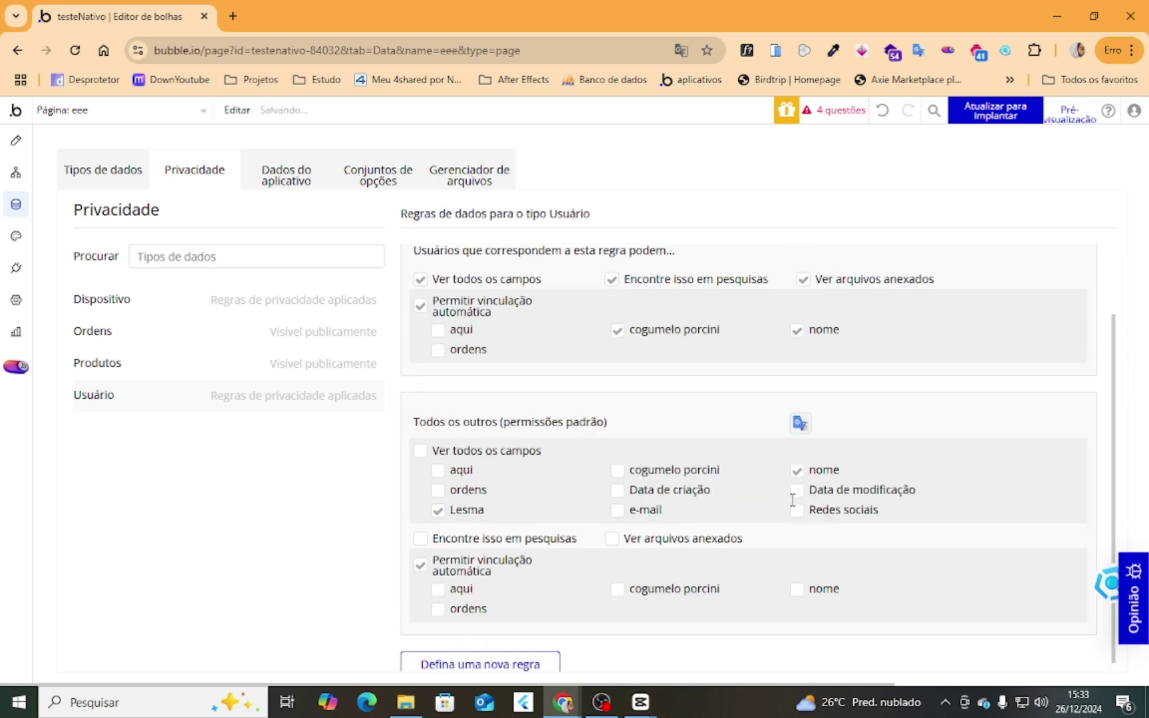
pyautogui.click(793, 495)
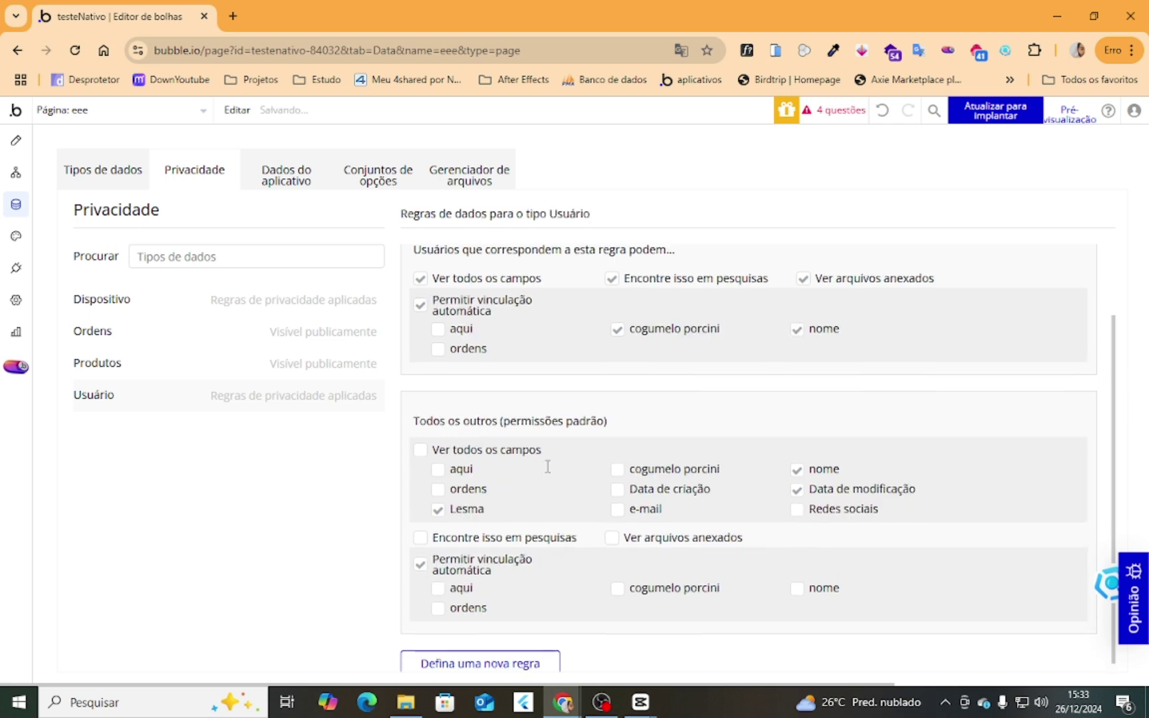
# Compare regra 1's condition and permissions with the default permissions for everyone else.
pyautogui.scroll(-1, 548, 465)
pyautogui.scroll(3, 547, 394)
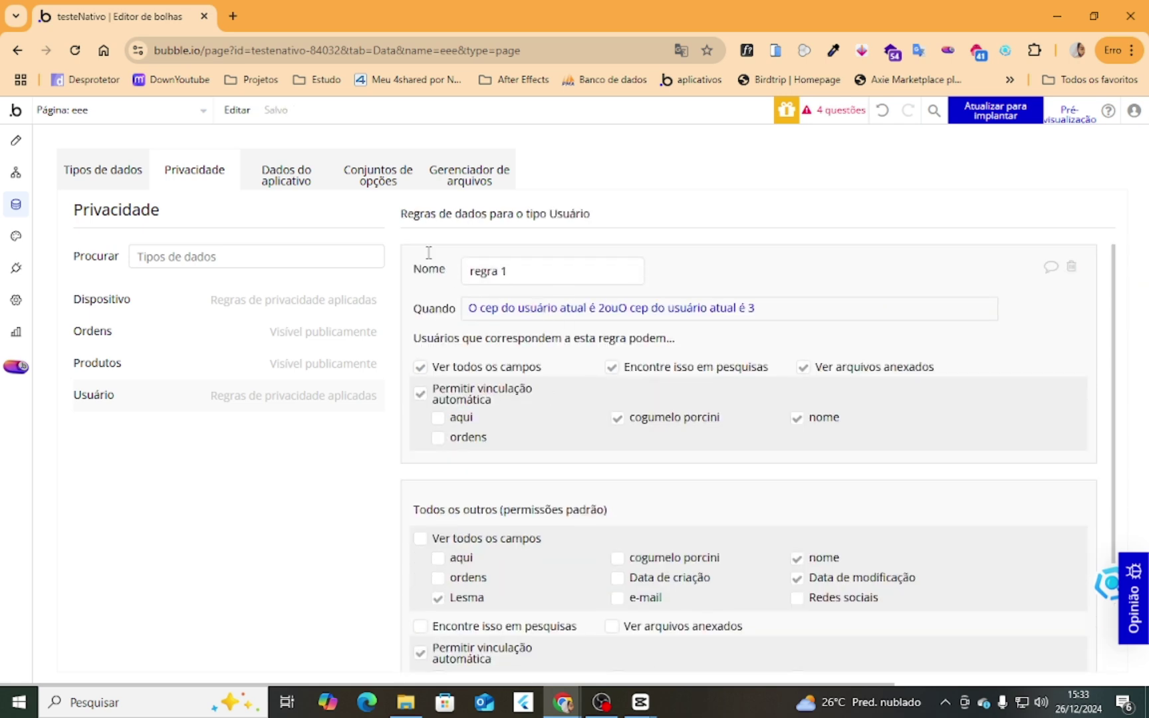
pyautogui.moveTo(406, 309); pyautogui.dragTo(536, 428)
pyautogui.click(666, 477)
pyautogui.scroll(-1, 443, 342)
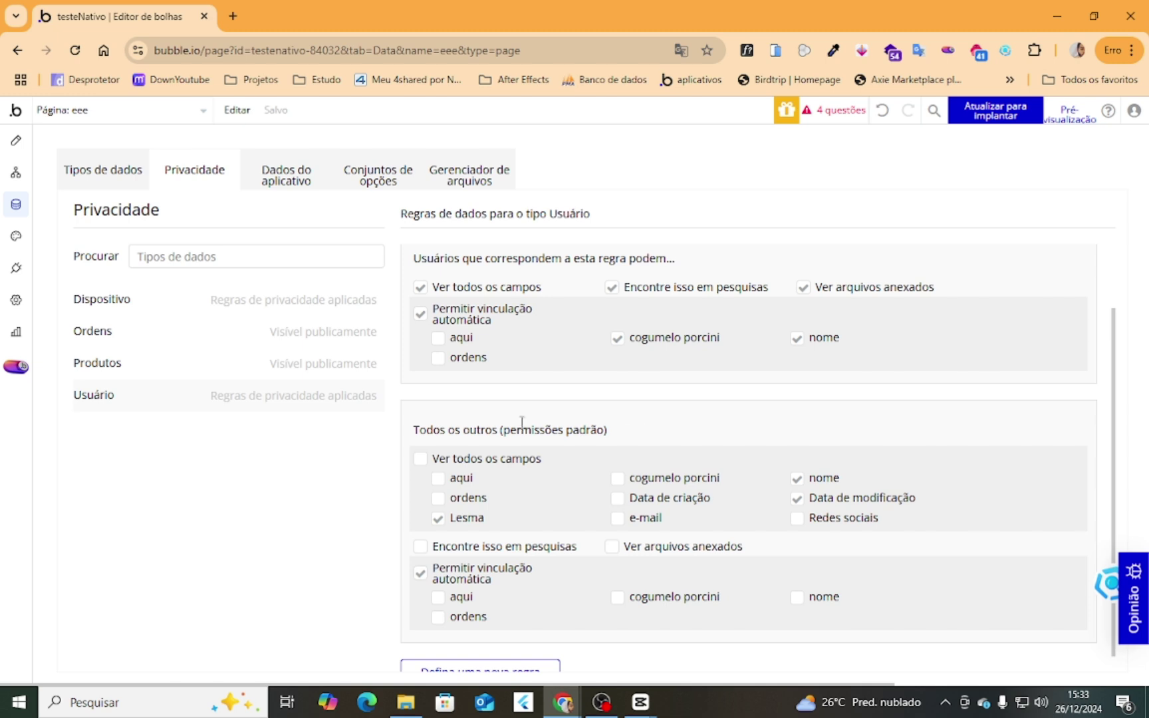
pyautogui.scroll(1, 522, 423)
pyautogui.scroll(-2, 522, 499)
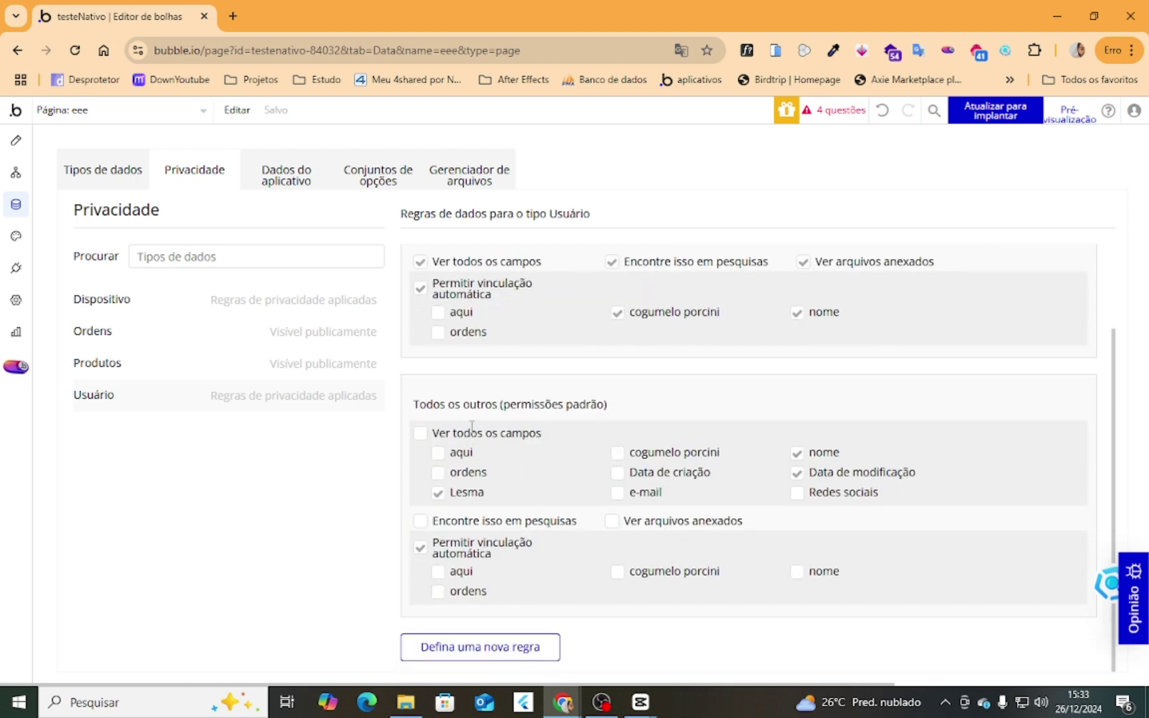
pyautogui.scroll(2, 535, 425)
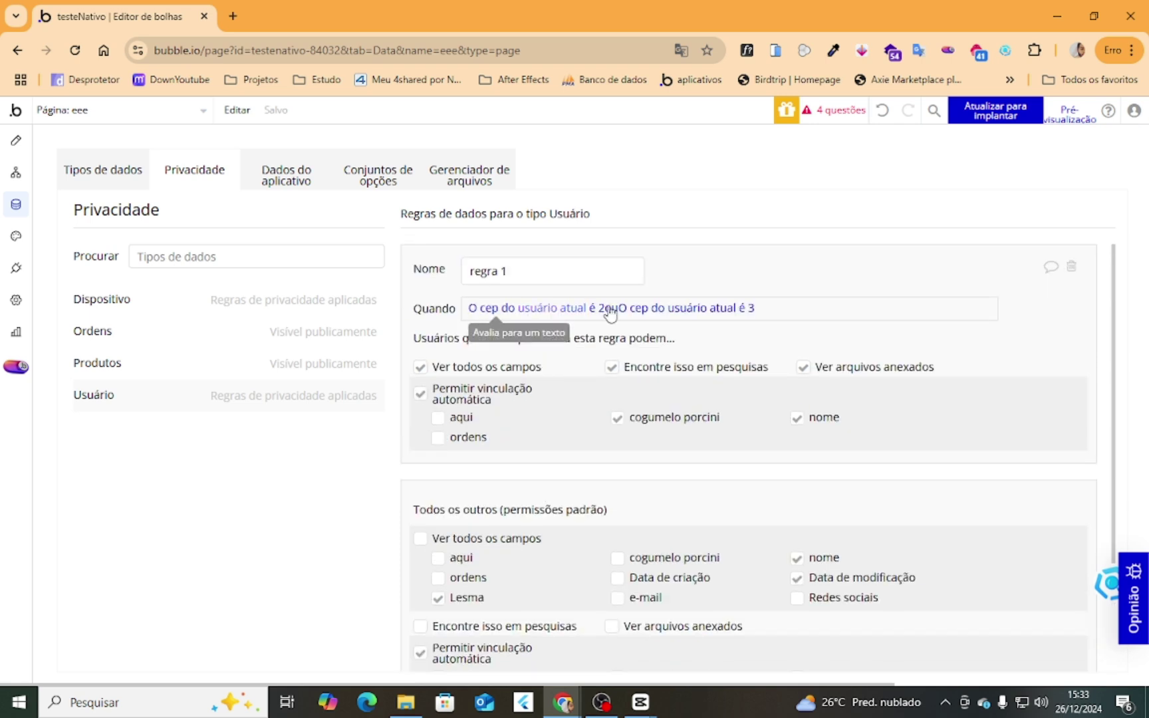
pyautogui.scroll(-2, 592, 429)
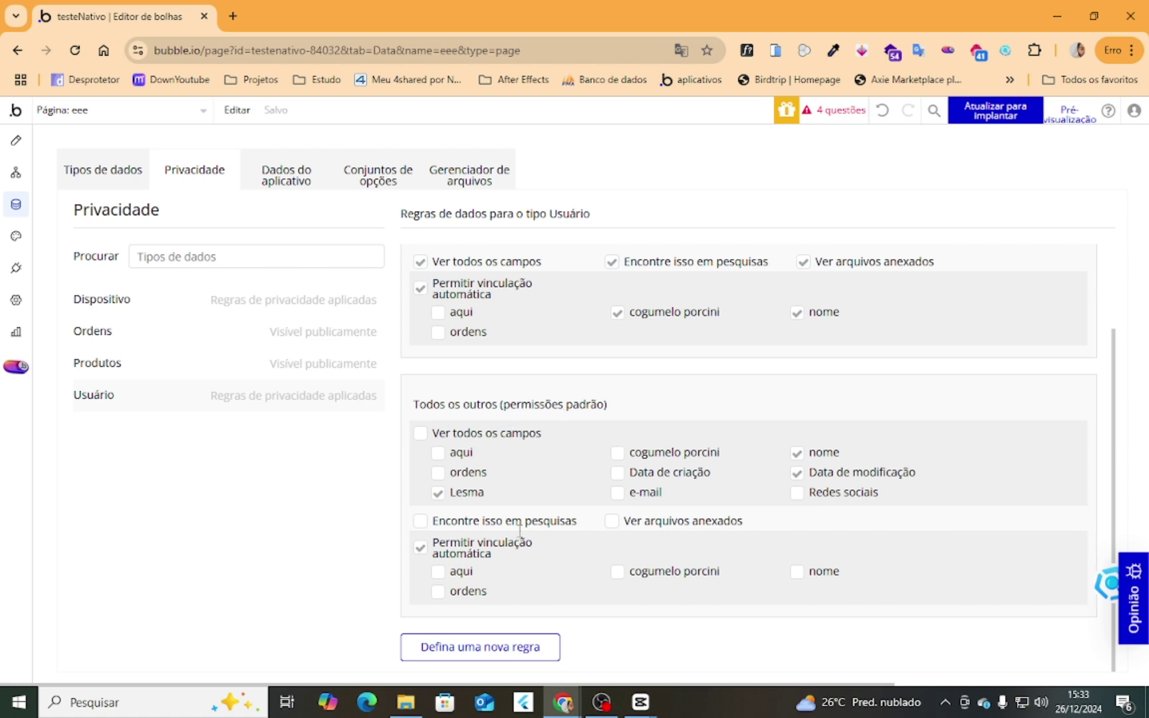
# Allow everyone else to view the Created Date, Social Networks and cep fields in the default permissions.
pyautogui.click(617, 474)
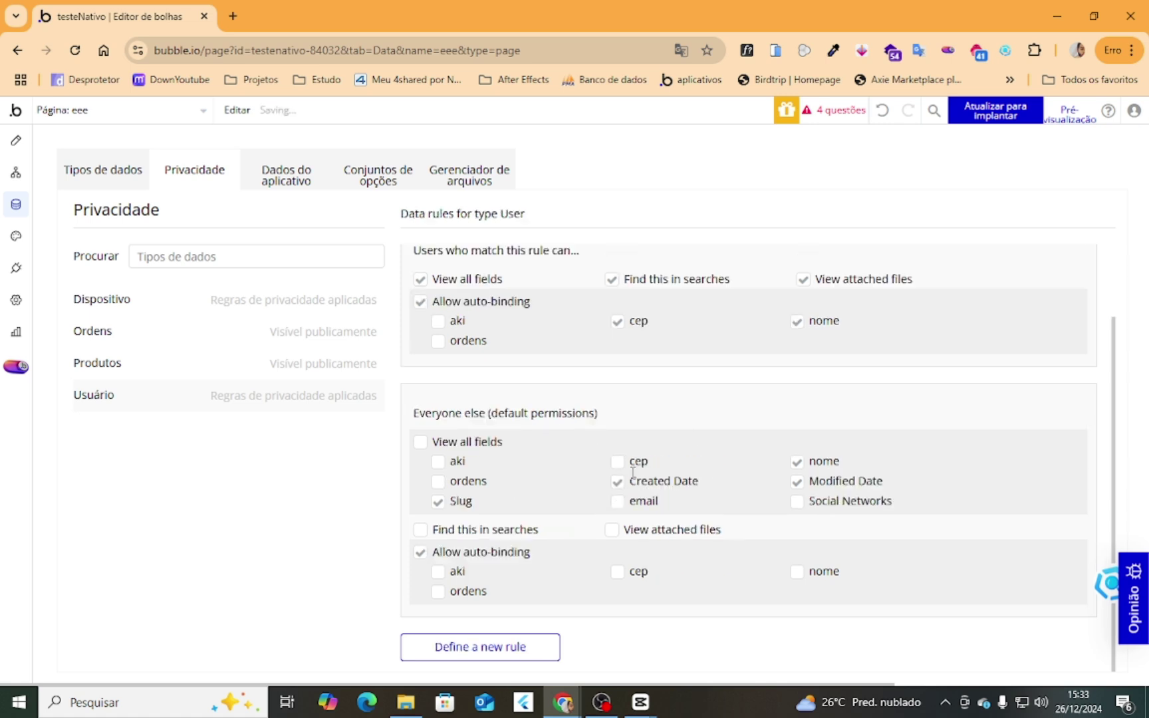
pyautogui.click(801, 512)
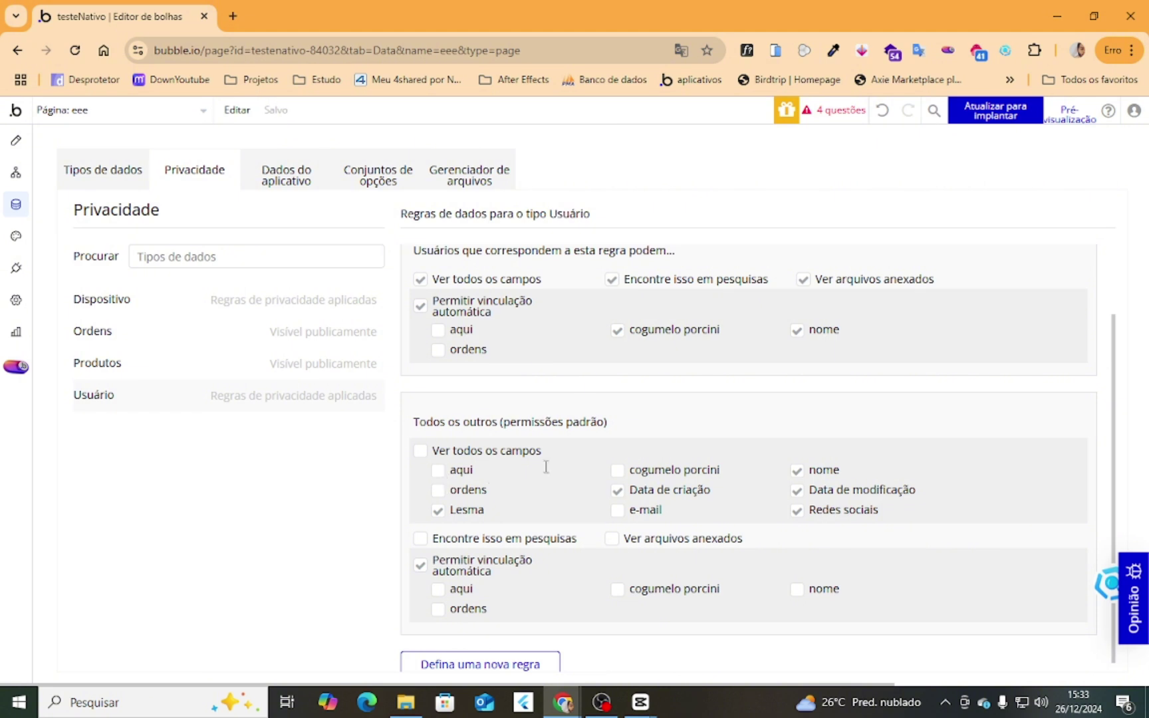
pyautogui.click(617, 472)
# Enable default auto-binding for the cep, nome, ordens and aki fields for everyone else.
pyautogui.click(616, 591)
pyautogui.click(797, 588)
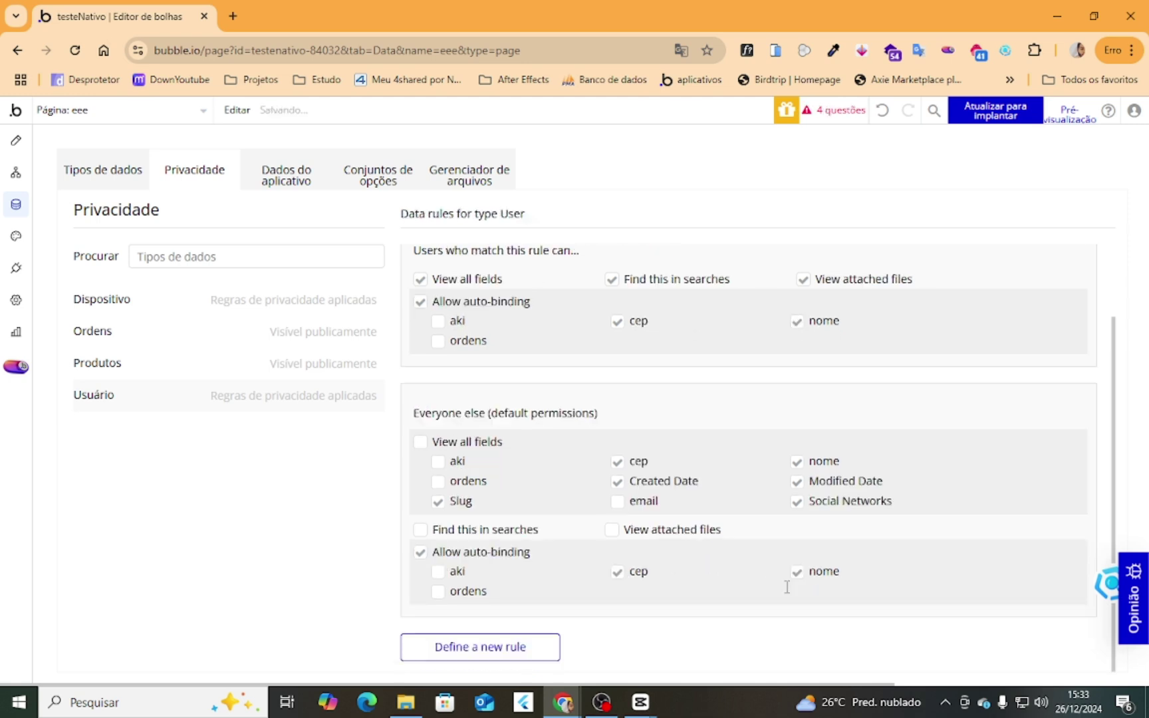
pyautogui.click(438, 609)
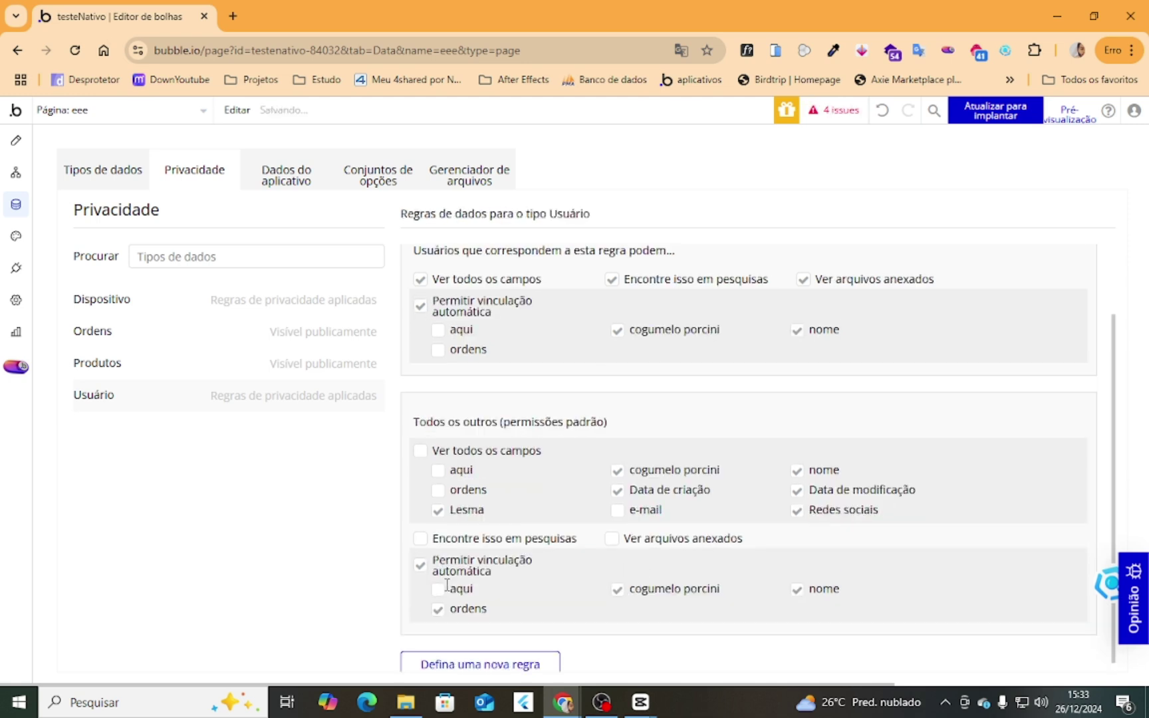
# Review how the default permissions for everyone else relate to regra 1's cep condition.
pyautogui.scroll(2, 622, 506)
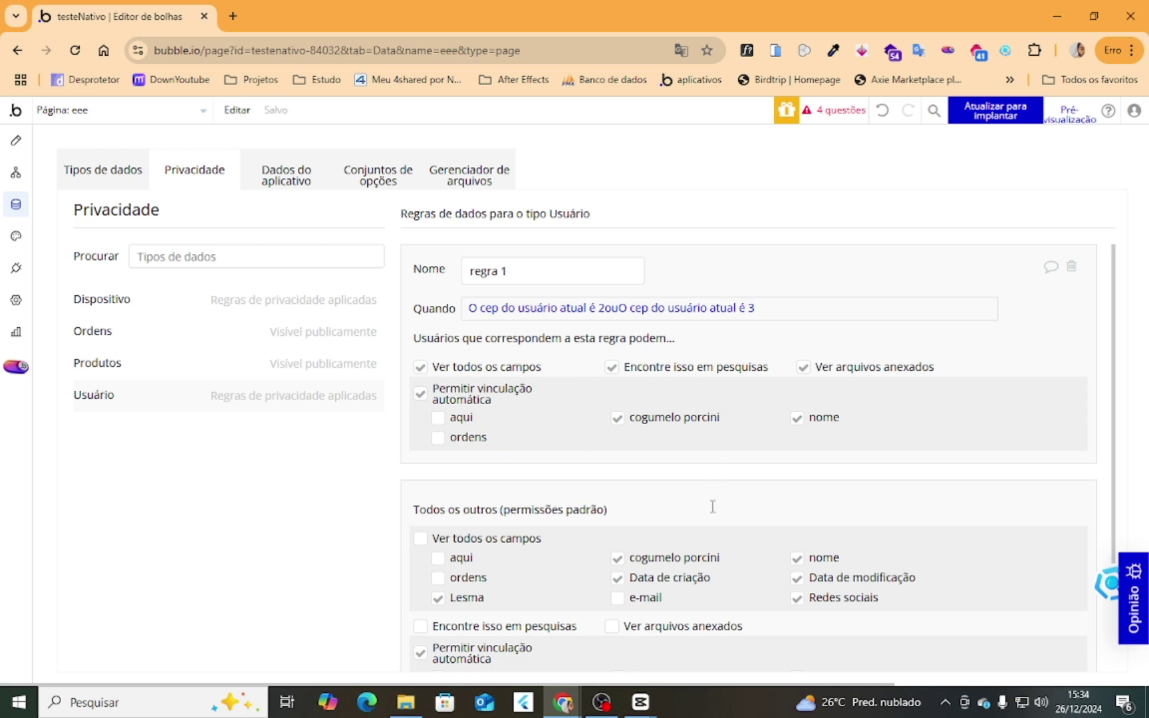
pyautogui.doubleClick(440, 504)
pyautogui.click(456, 503)
pyautogui.moveTo(481, 510); pyautogui.dragTo(556, 521)
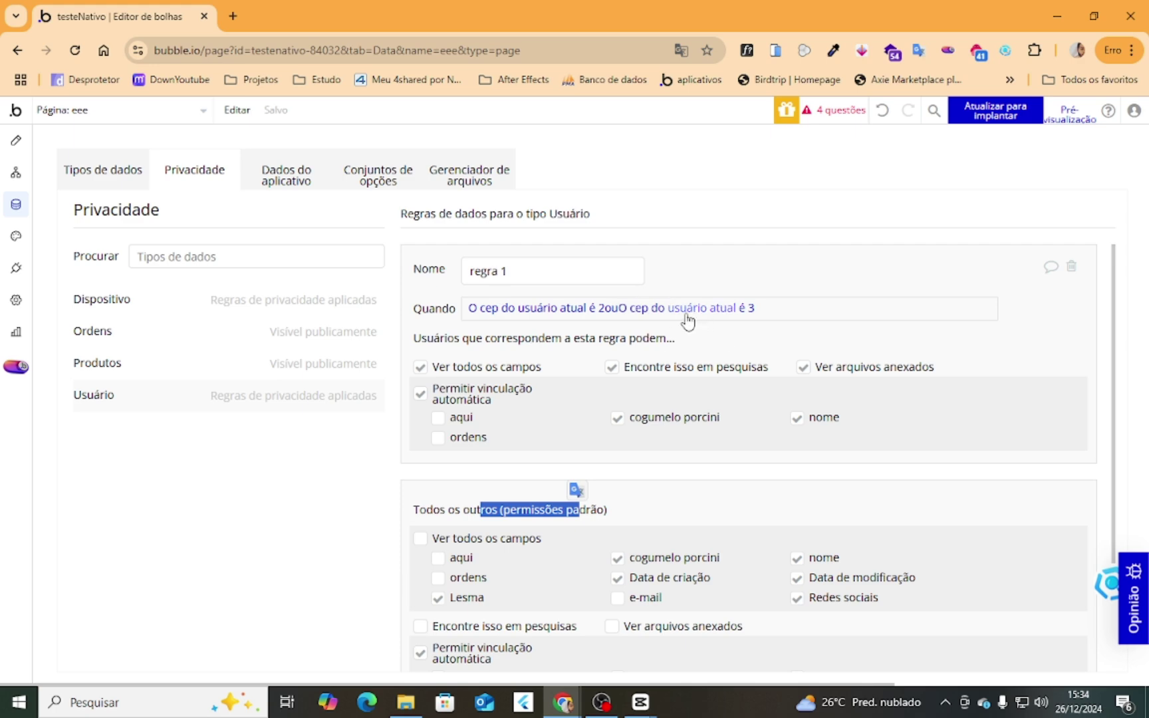
pyautogui.scroll(-1, 507, 605)
pyautogui.scroll(-1, 506, 605)
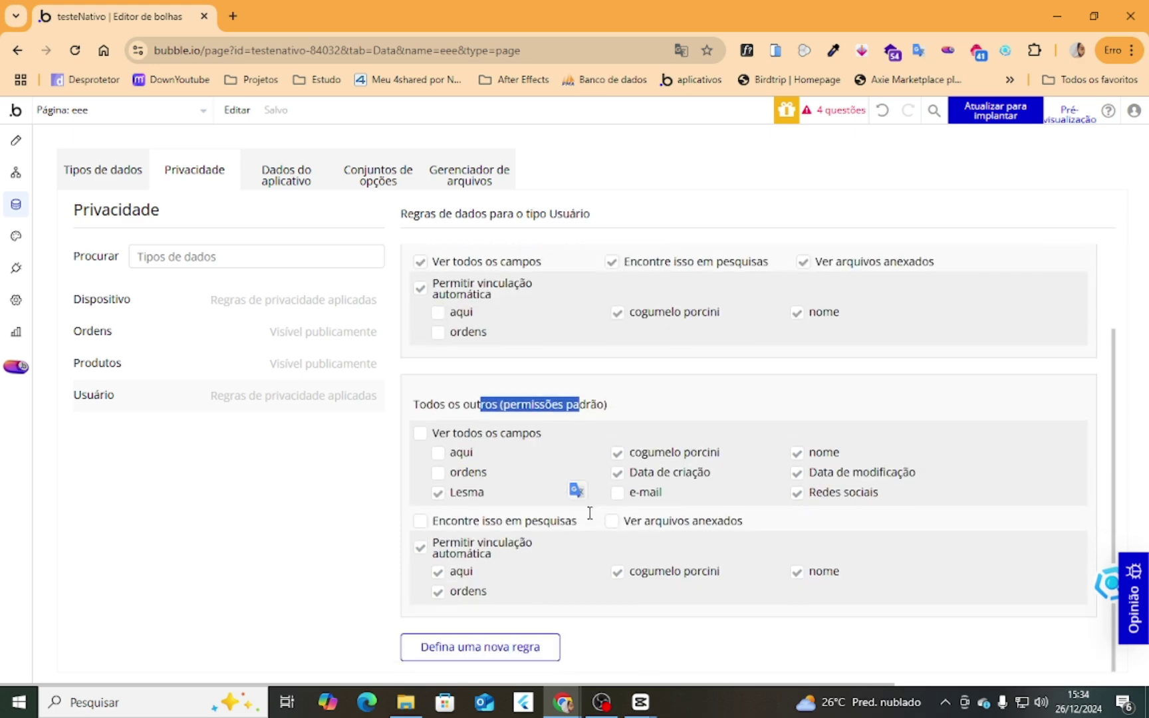
pyautogui.scroll(2, 589, 512)
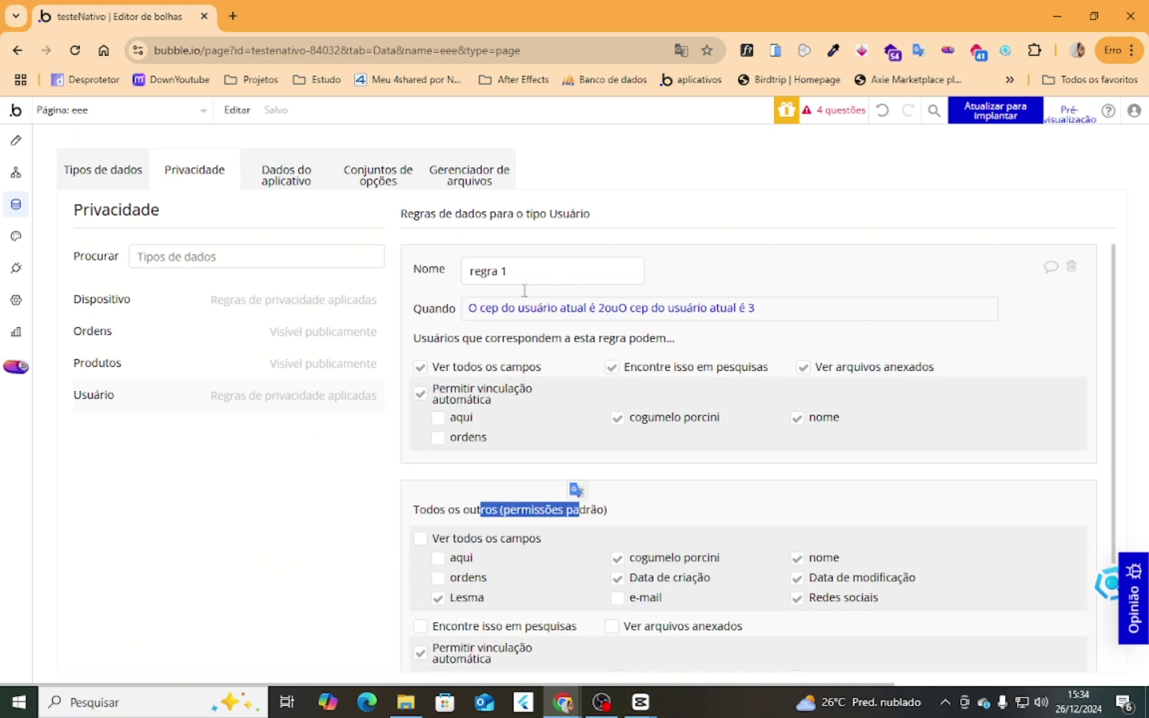
# Open the app's option sets with the page switched back to English, and skip the introductory tutorial.
pyautogui.click(372, 189)
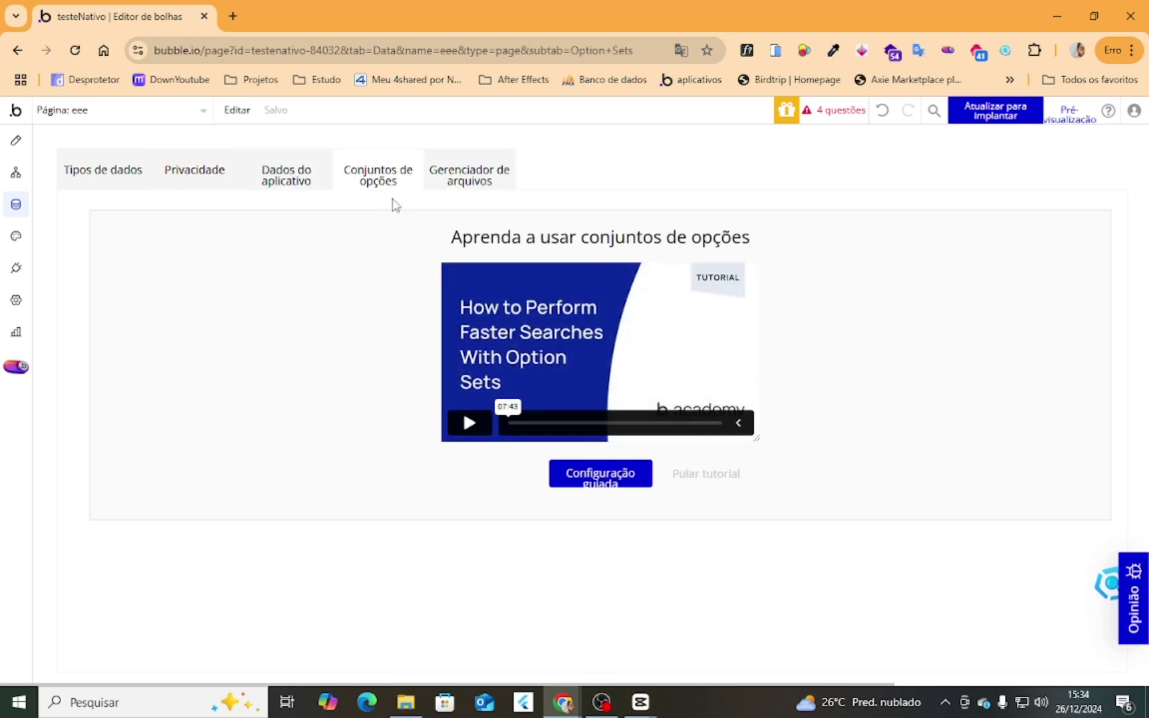
pyautogui.click(681, 50)
pyautogui.click(518, 90)
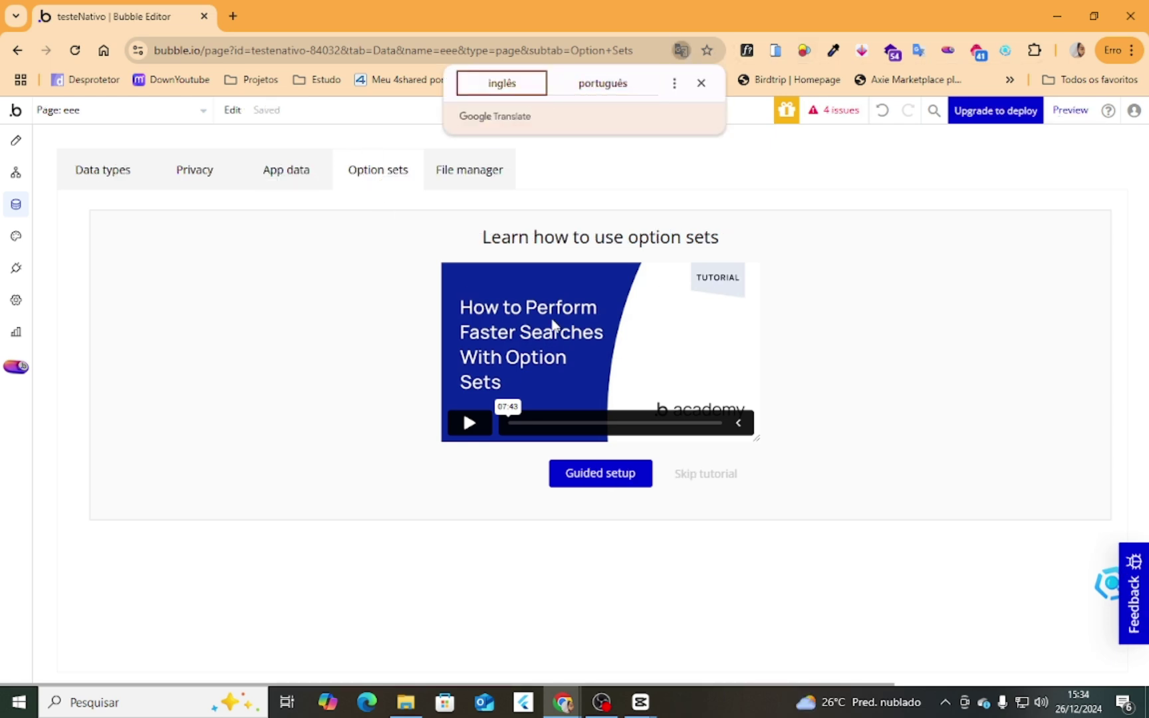
pyautogui.click(725, 479)
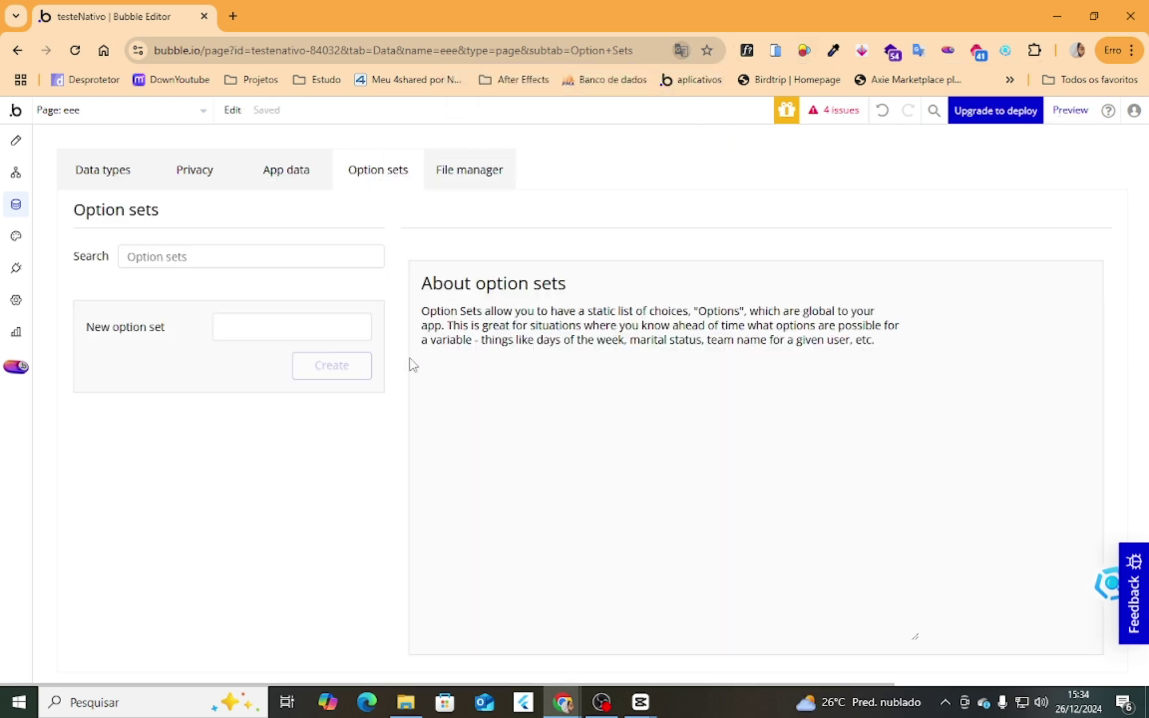
# Create a new option set named user.
pyautogui.click(285, 333)
pyautogui.write('user')
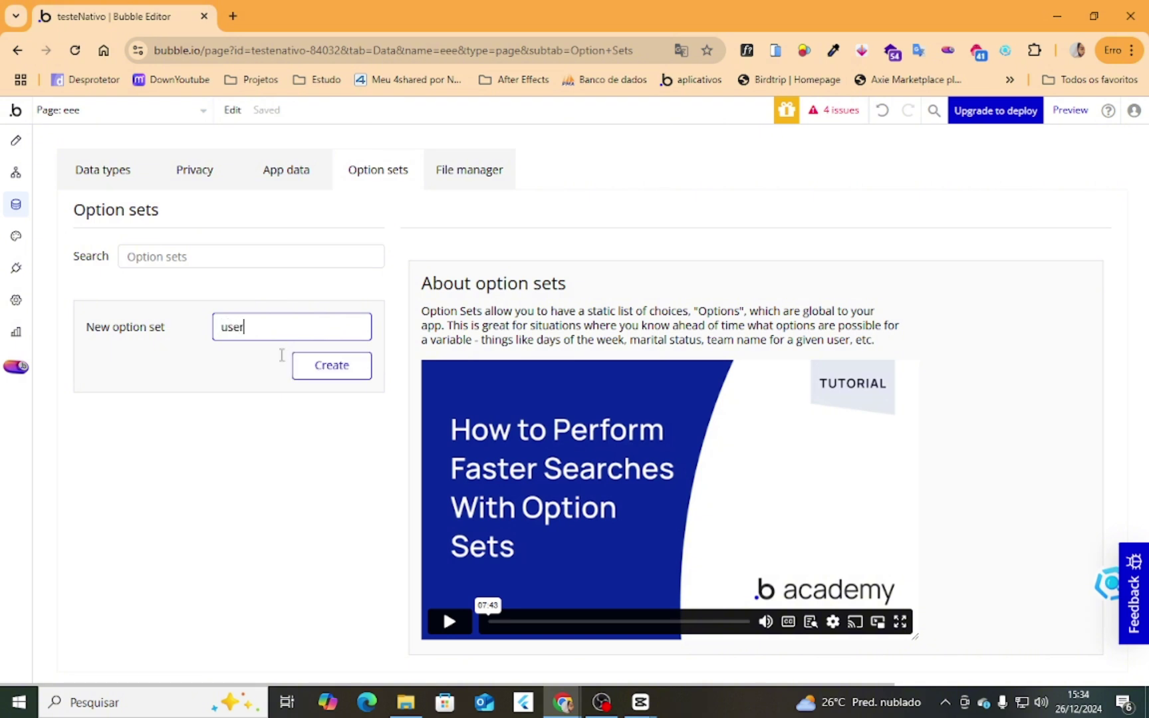
pyautogui.click(318, 362)
pyautogui.click(489, 380)
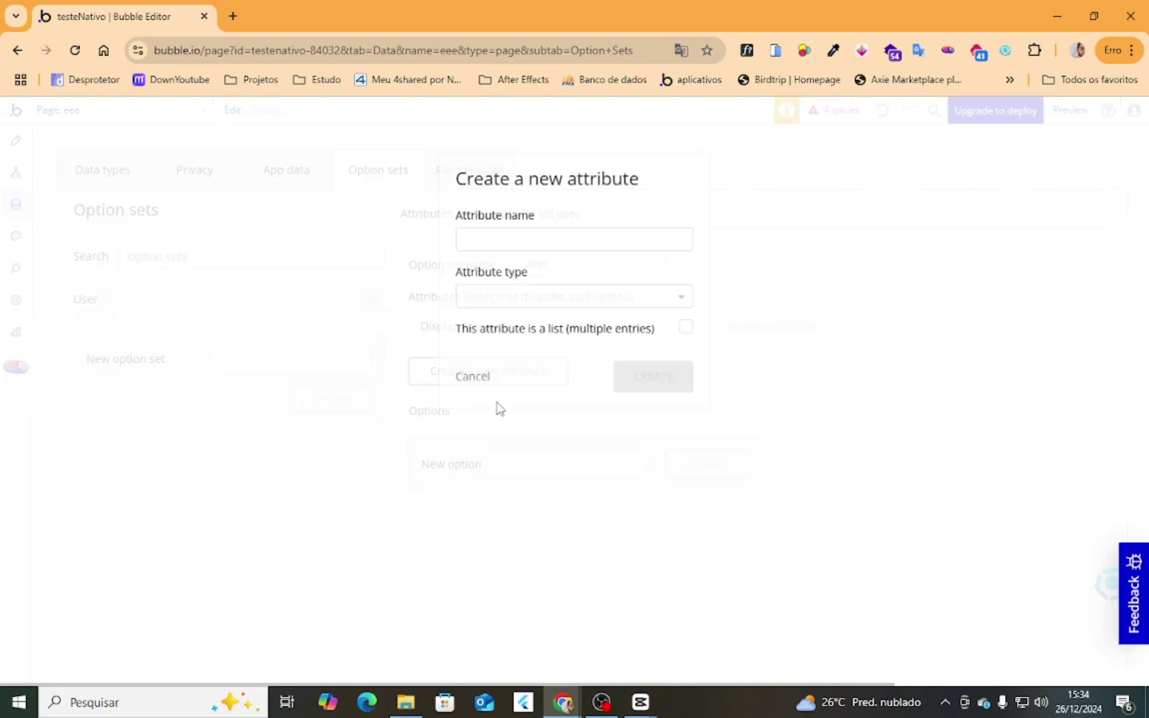
pyautogui.click(472, 376)
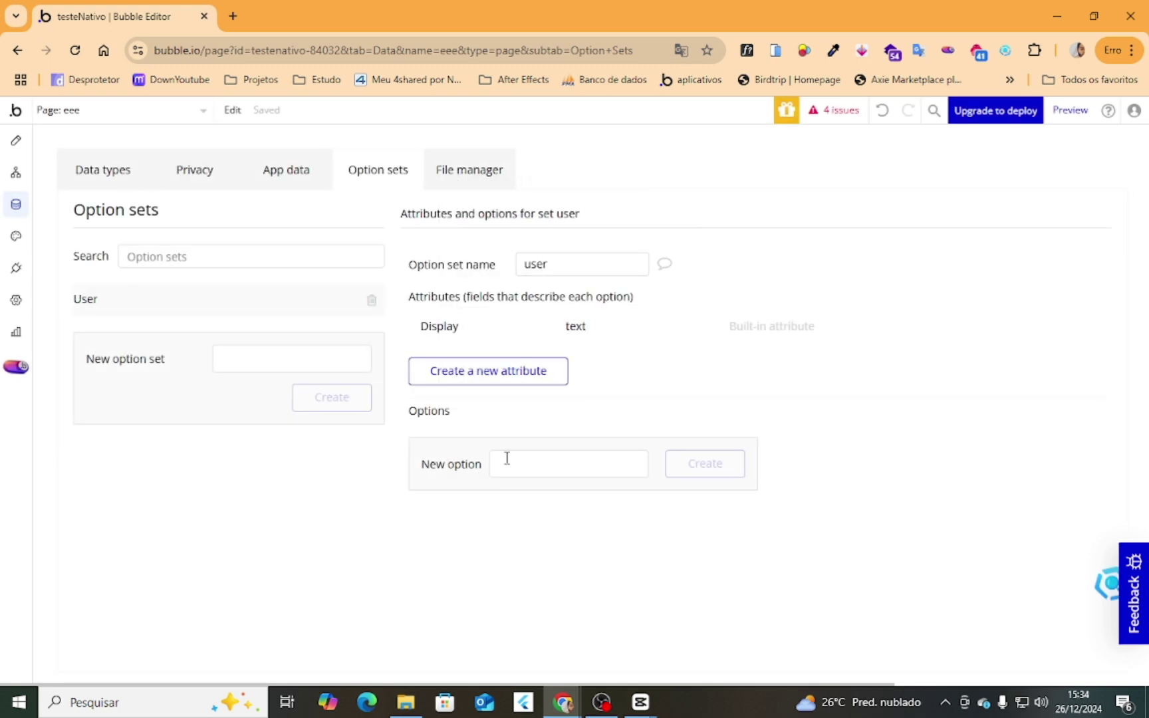
# Add the options admin, padrao and entregador to the user option set.
pyautogui.click(523, 461)
pyautogui.write('admin')
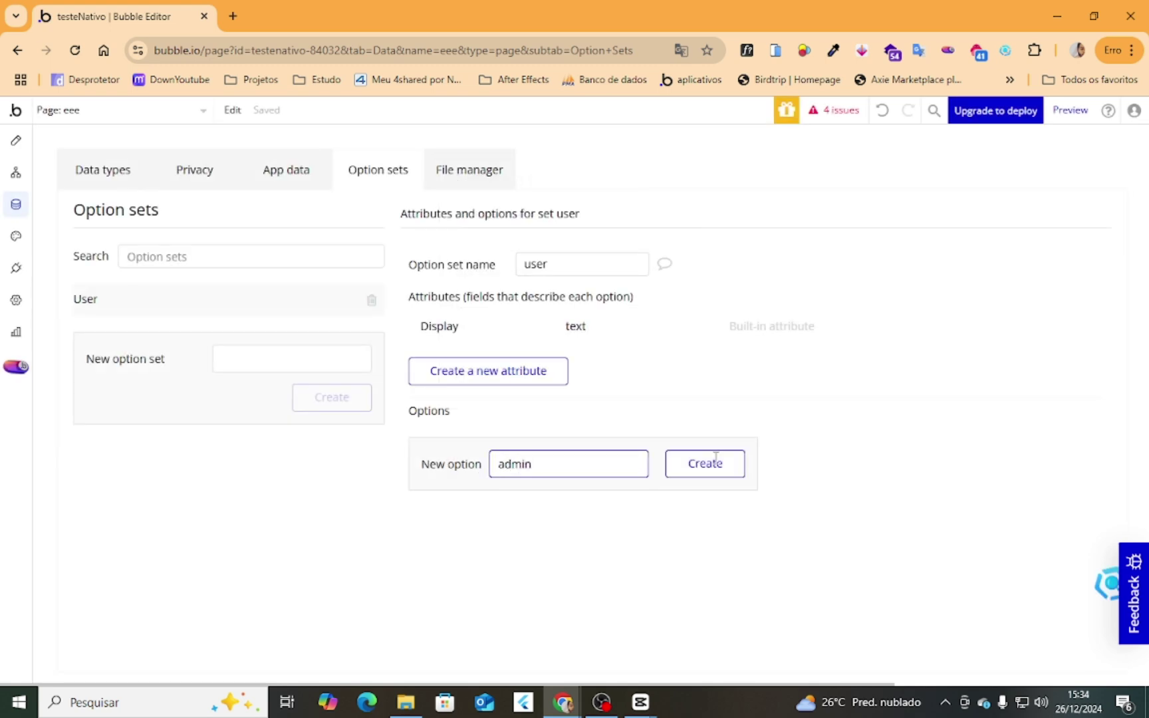
pyautogui.click(724, 469)
pyautogui.click(523, 496)
pyautogui.write('p')
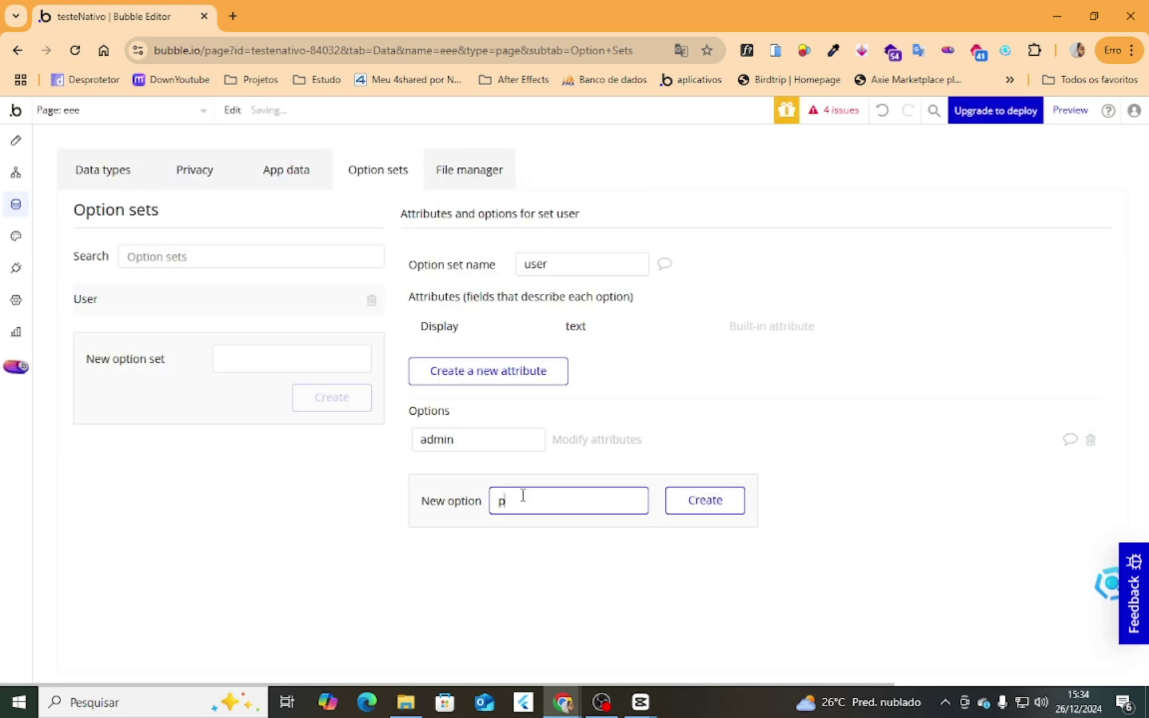
pyautogui.write('adrao')
pyautogui.click(724, 501)
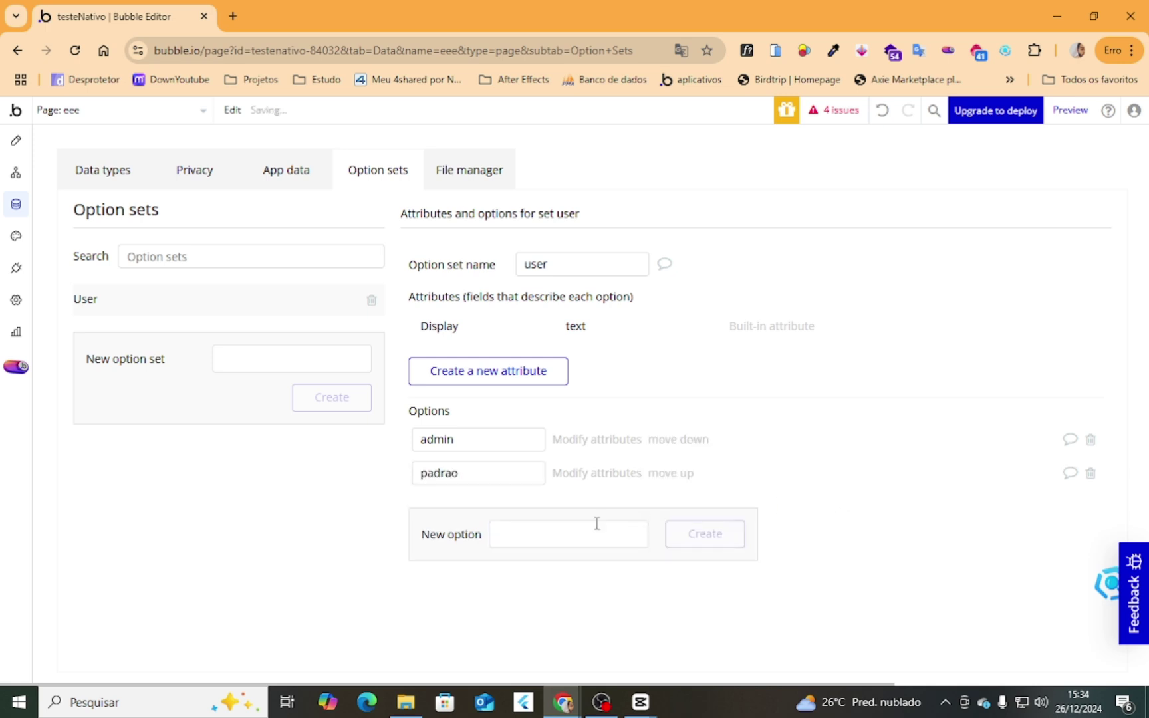
pyautogui.click(547, 524)
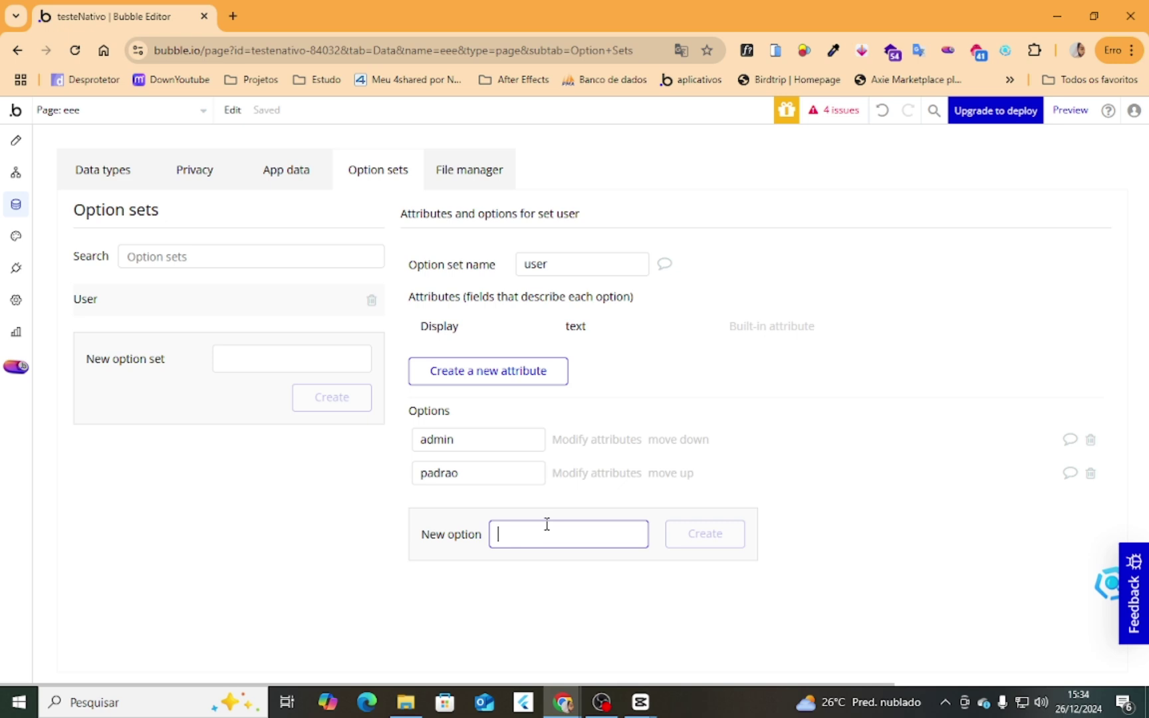
pyautogui.write('entr')
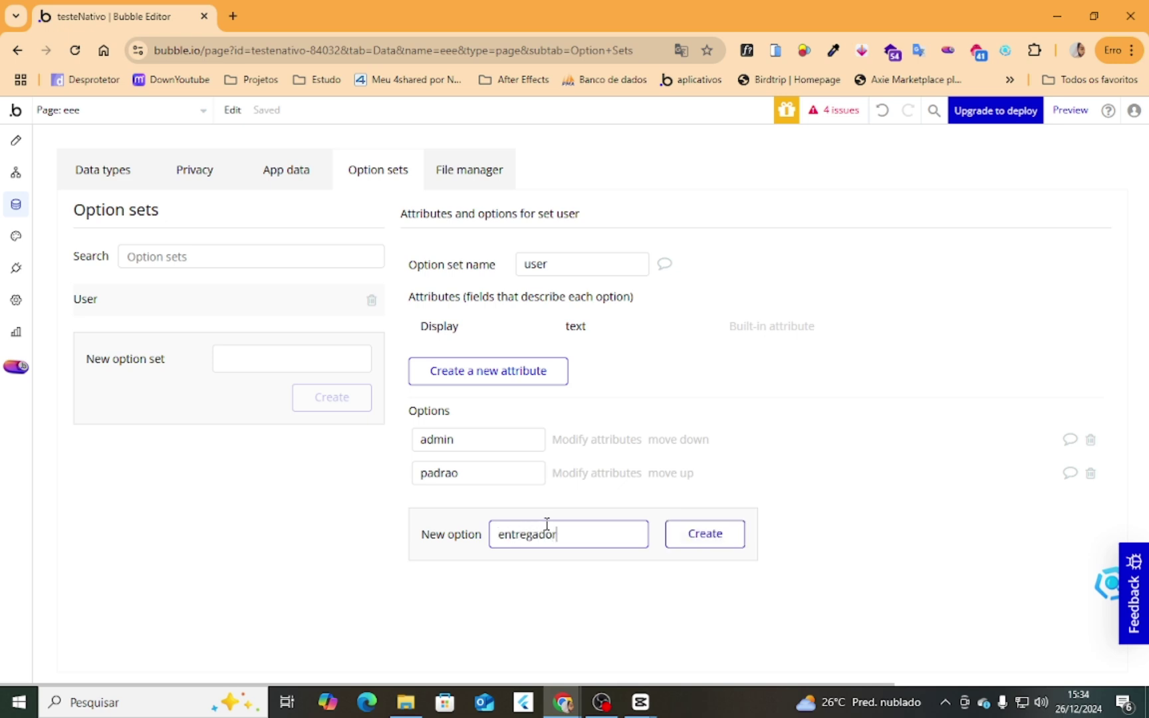
pyautogui.write('egador')
pyautogui.click(679, 536)
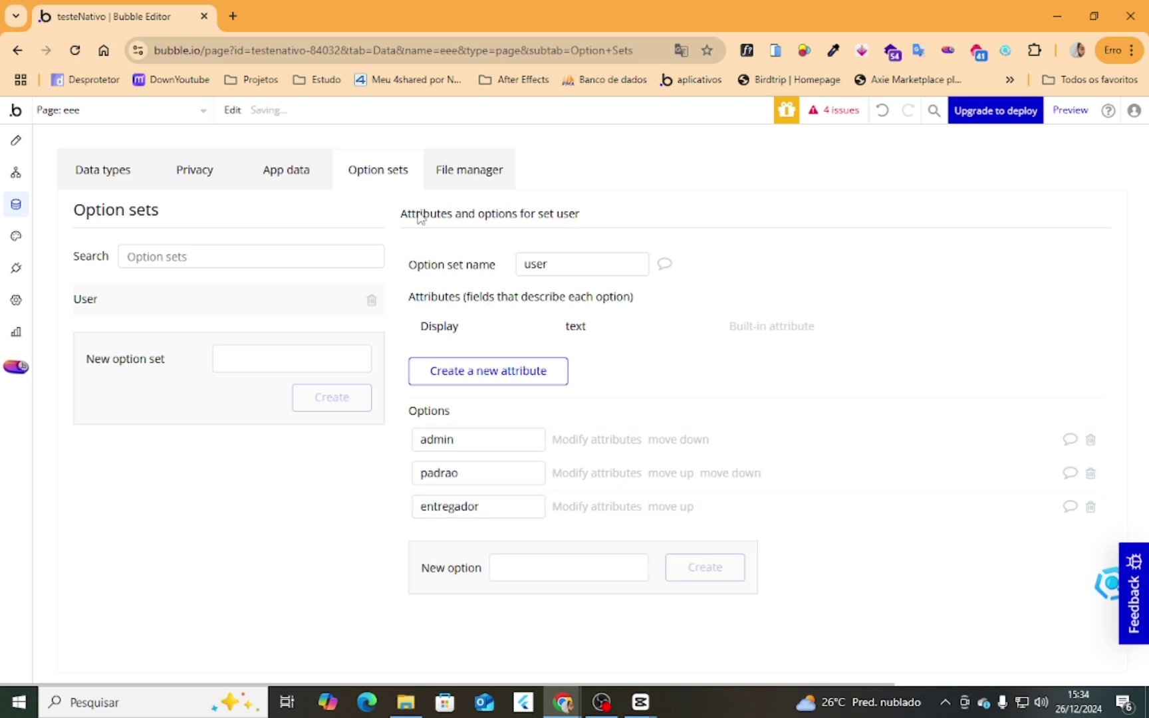
pyautogui.click(219, 177)
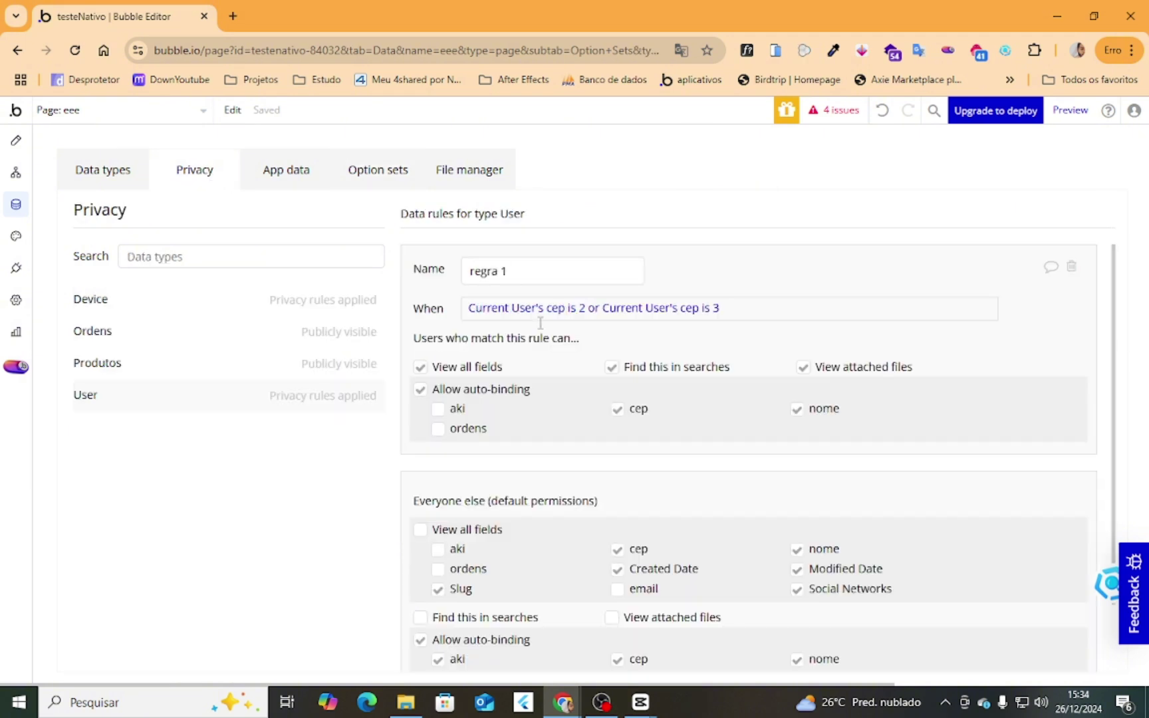
pyautogui.click(559, 309)
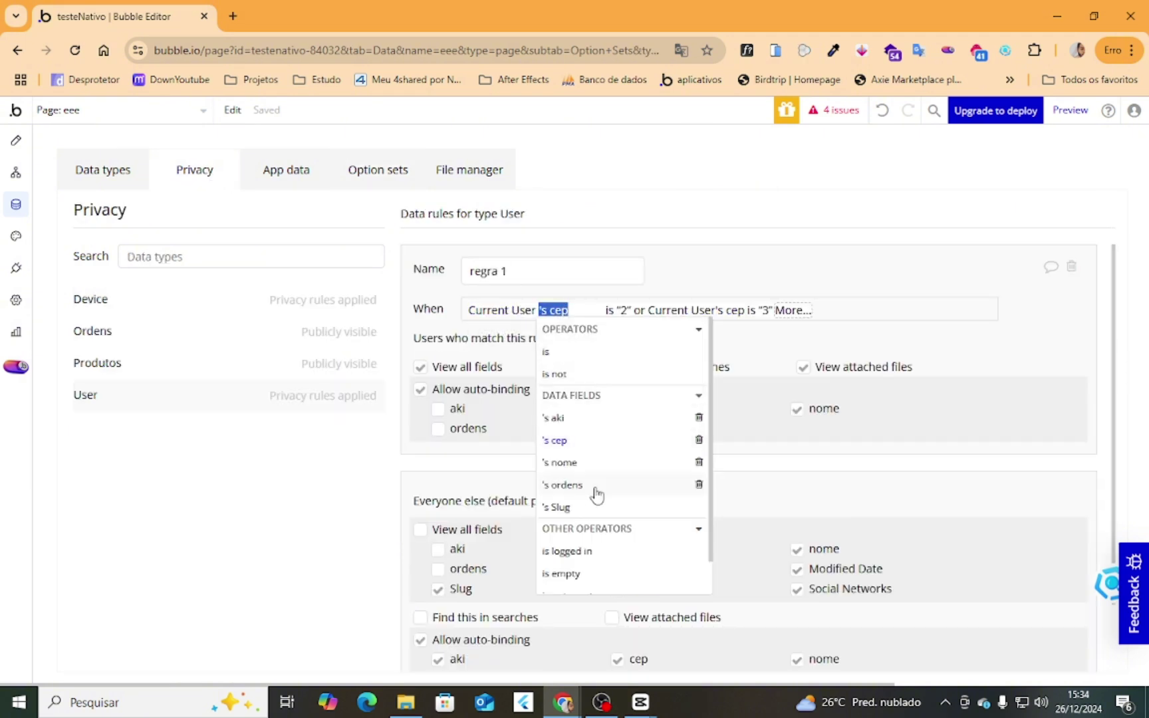
pyautogui.click(118, 407)
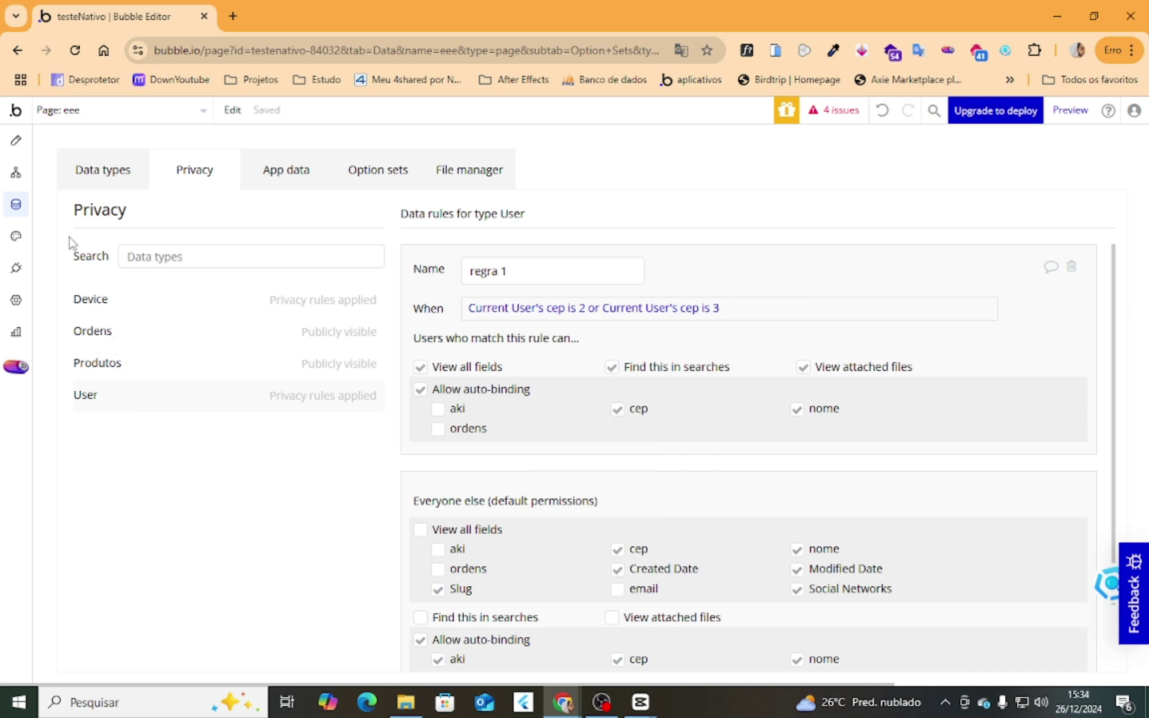
# Create a field named tipo de user on the User data type, using the user option set as its field type.
pyautogui.click(83, 185)
pyautogui.click(487, 584)
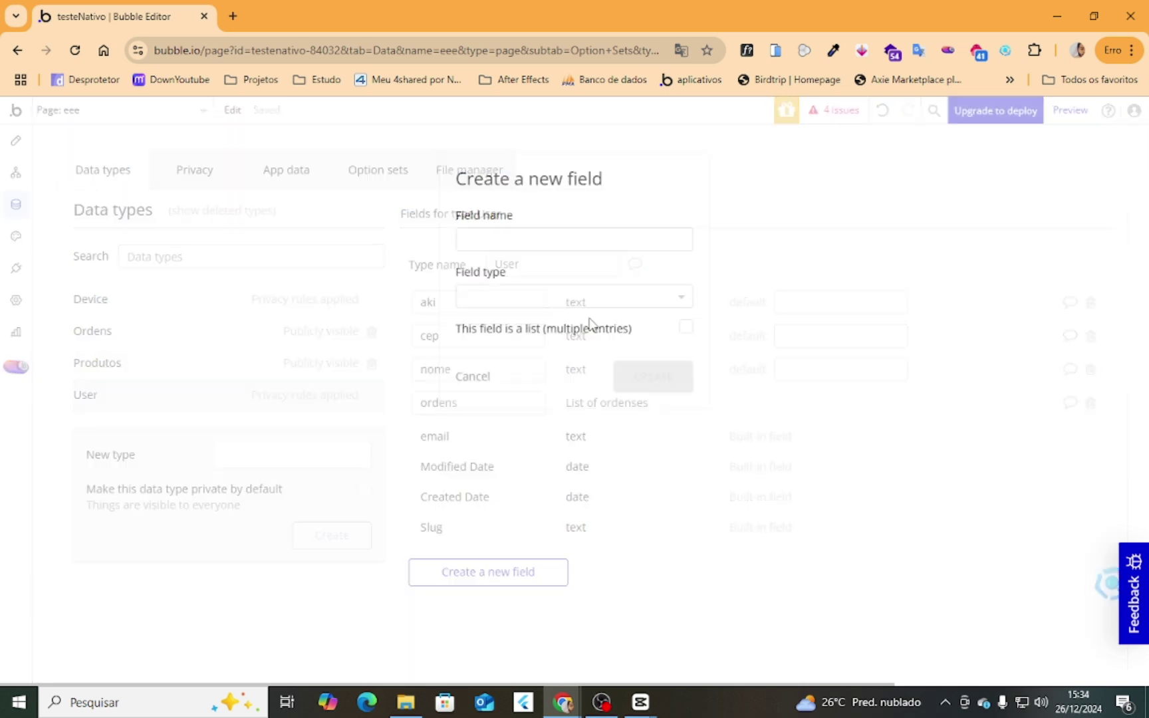
pyautogui.click(603, 238)
pyautogui.click(621, 296)
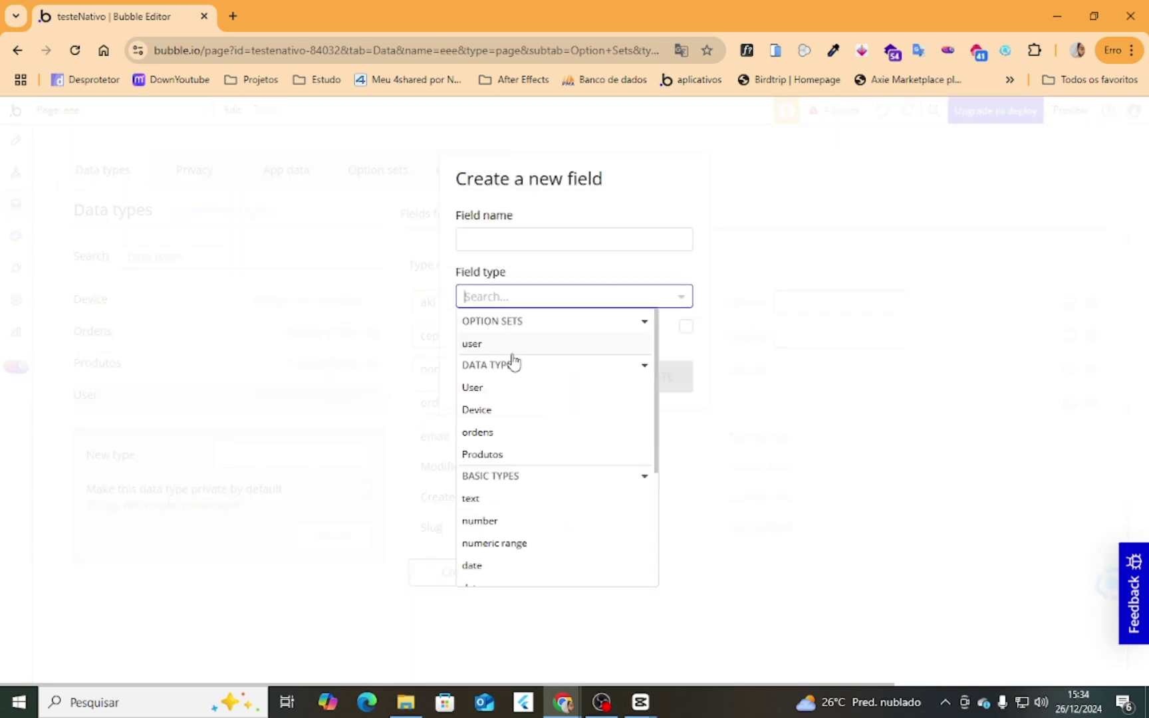
pyautogui.scroll(-3, 513, 460)
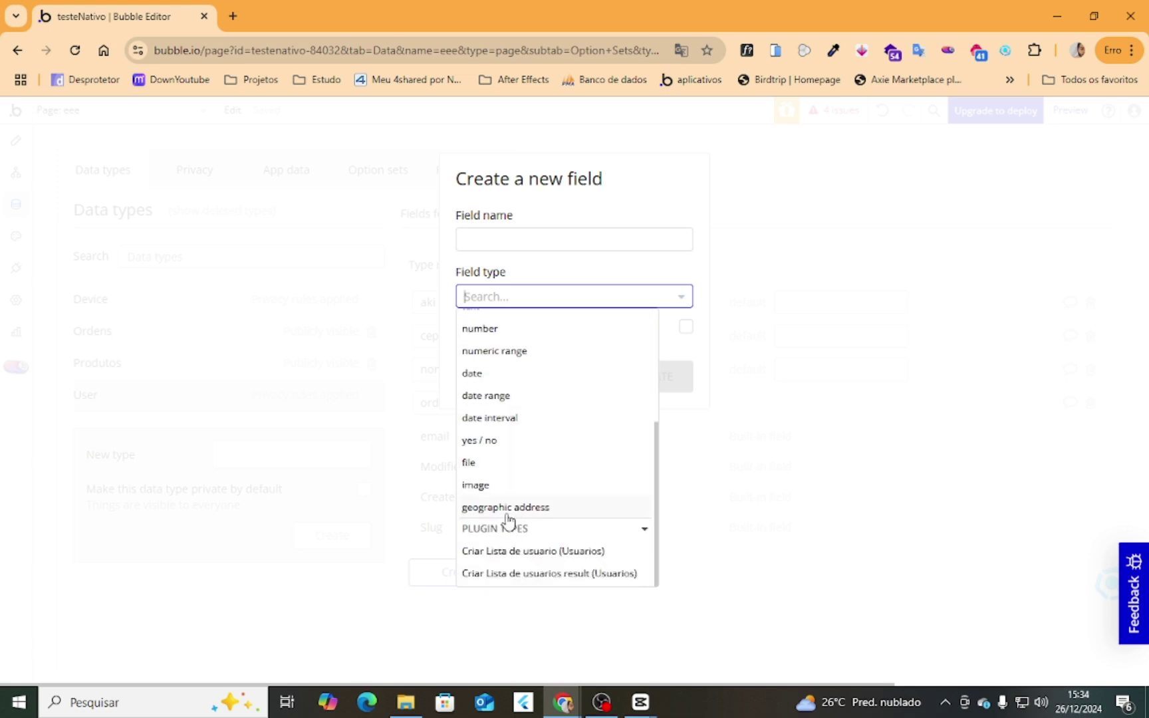
pyautogui.scroll(4, 519, 425)
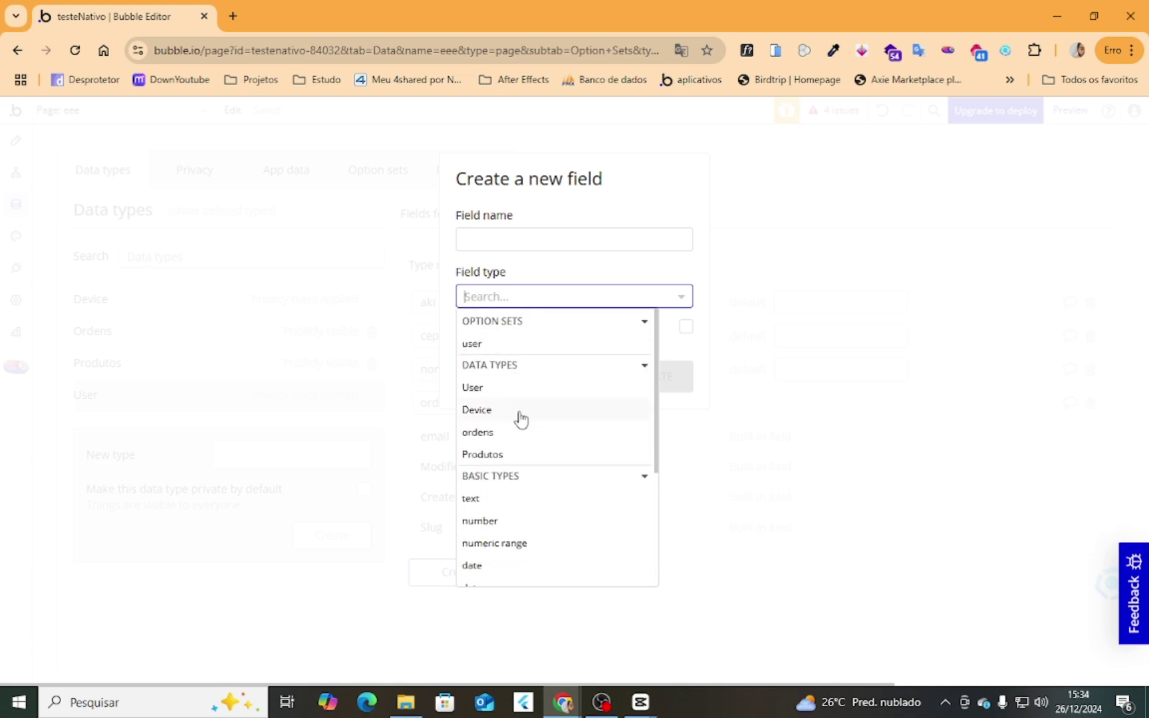
pyautogui.click(497, 345)
pyautogui.click(502, 241)
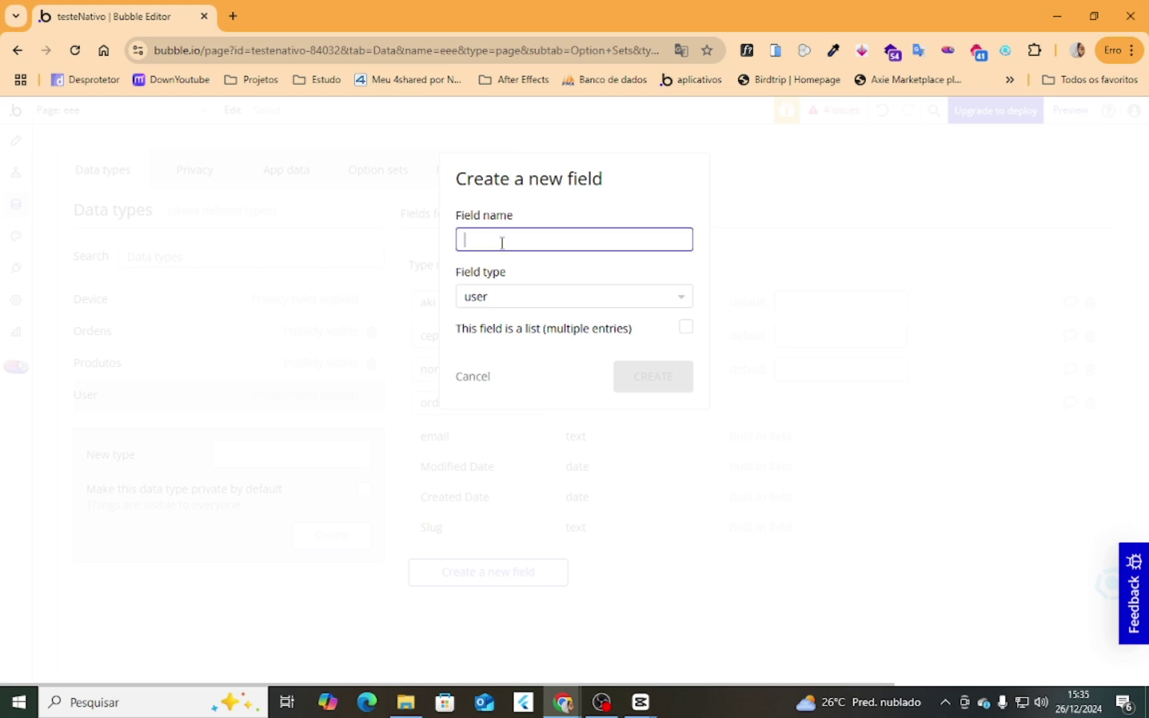
pyautogui.write('tiopo de')
pyautogui.hotkey('ctrl', 'a')
pyautogui.write('tipo')
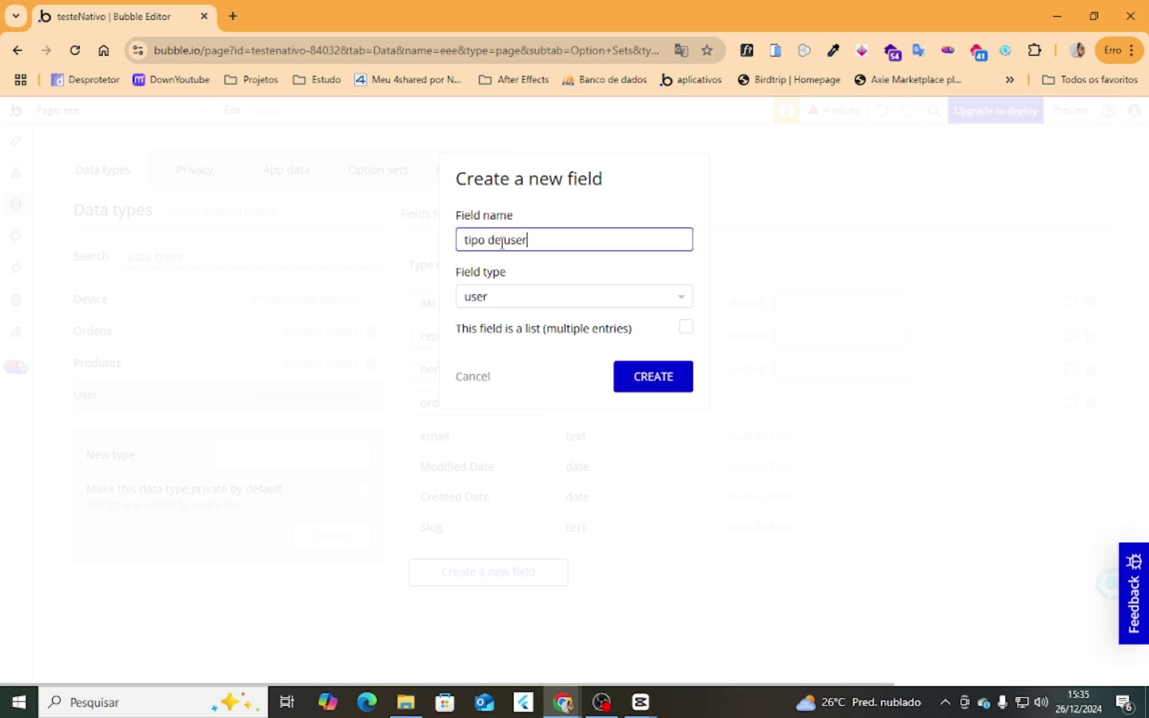
pyautogui.click(658, 376)
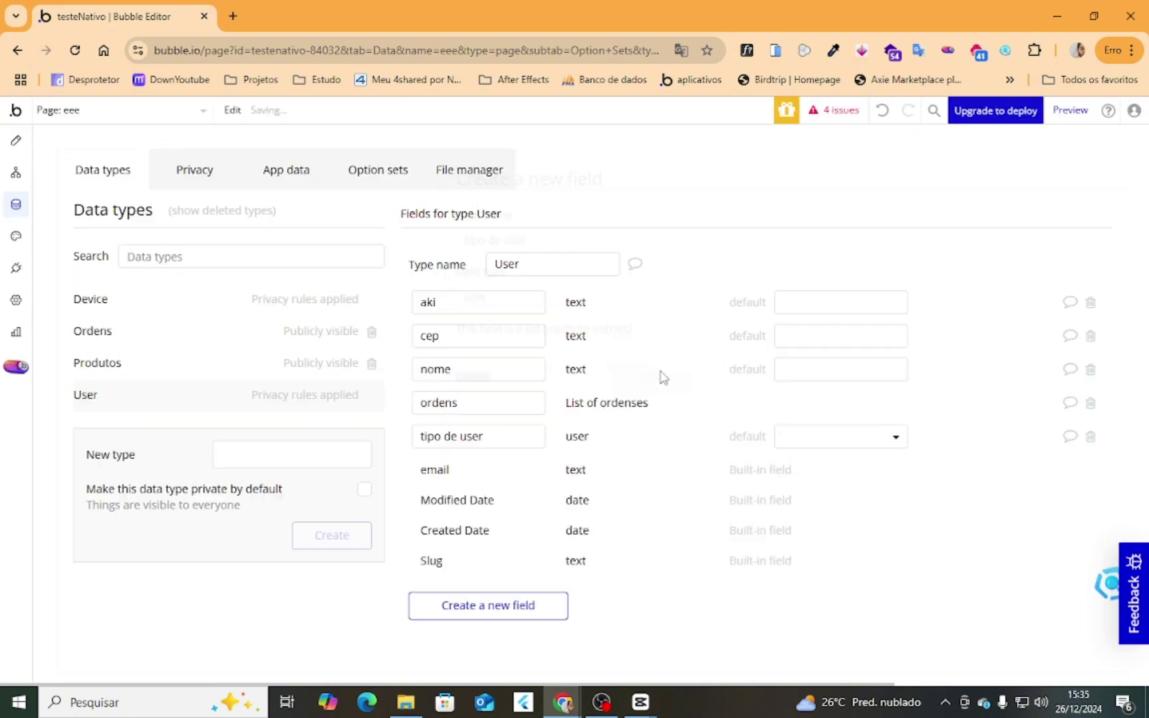
# Remove both cep value comparisons from regra 1's condition in the User privacy rules.
pyautogui.click(188, 174)
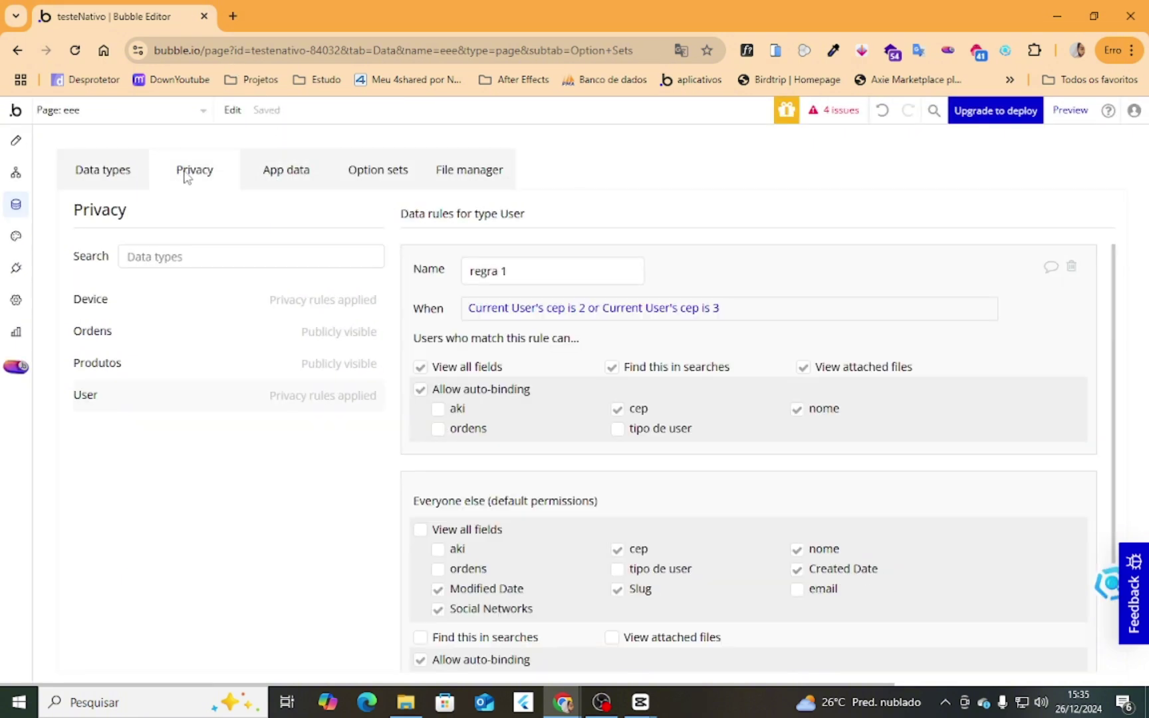
pyautogui.click(576, 315)
pyautogui.click(609, 344)
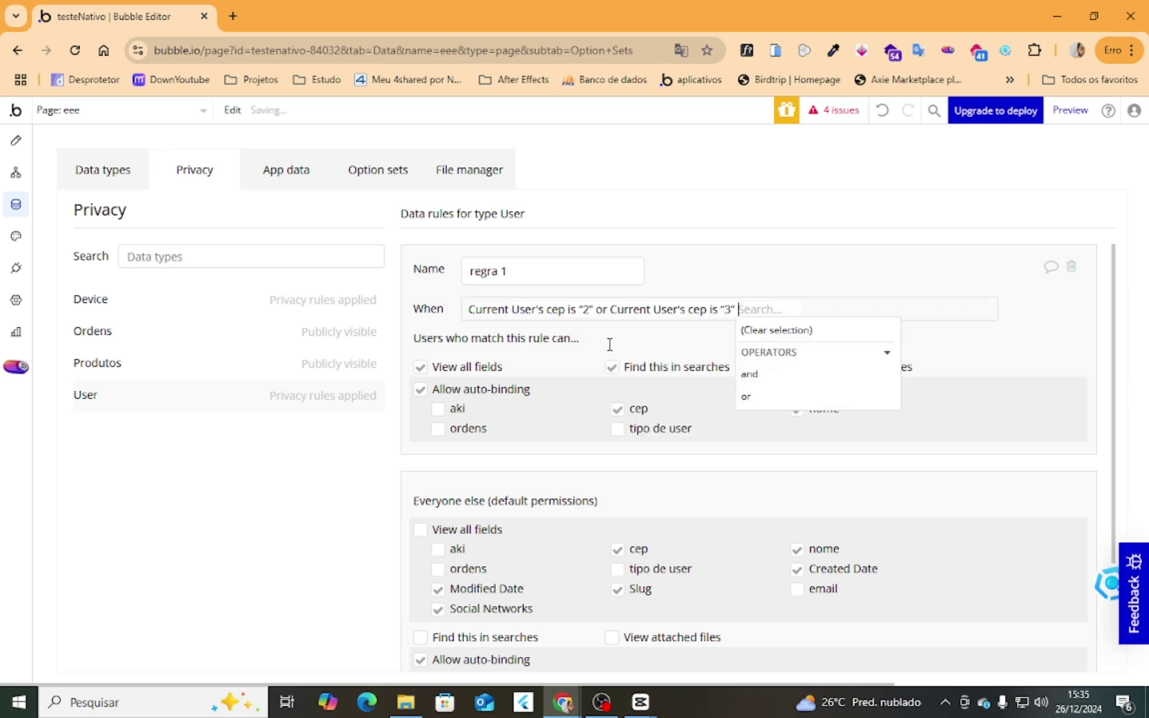
pyautogui.click(585, 310)
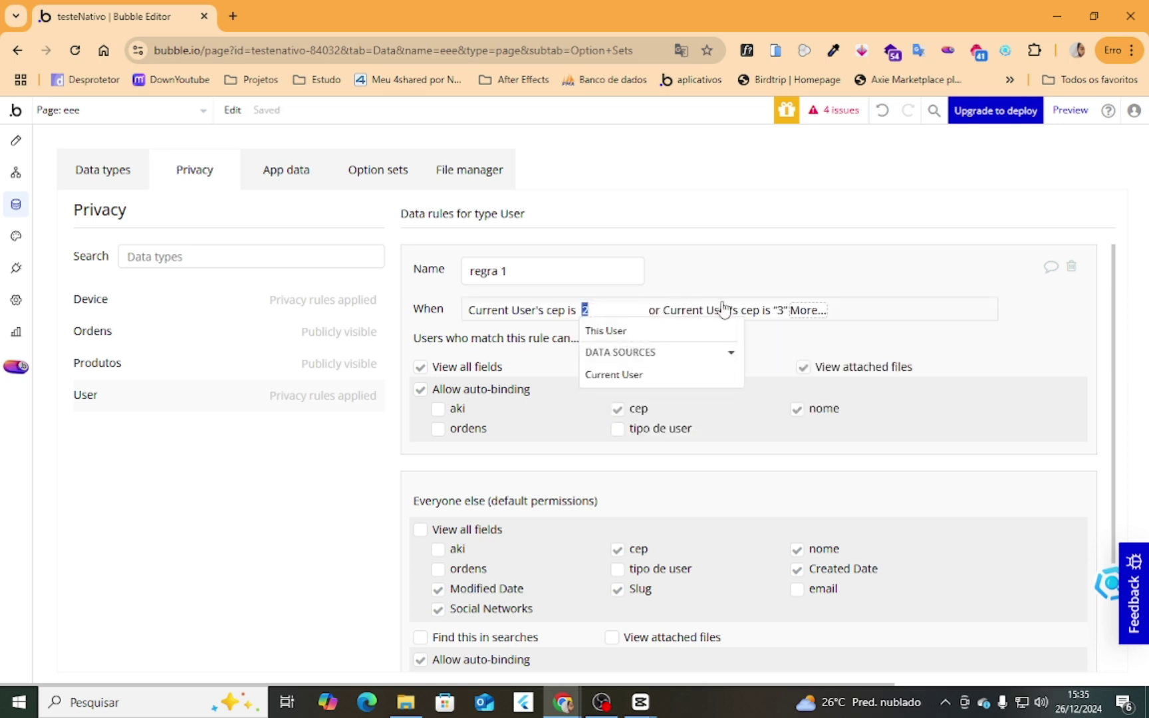
pyautogui.click(792, 310)
pyautogui.press('BackSpace')
pyautogui.press('BackSpace')
pyautogui.press('BackSpace')
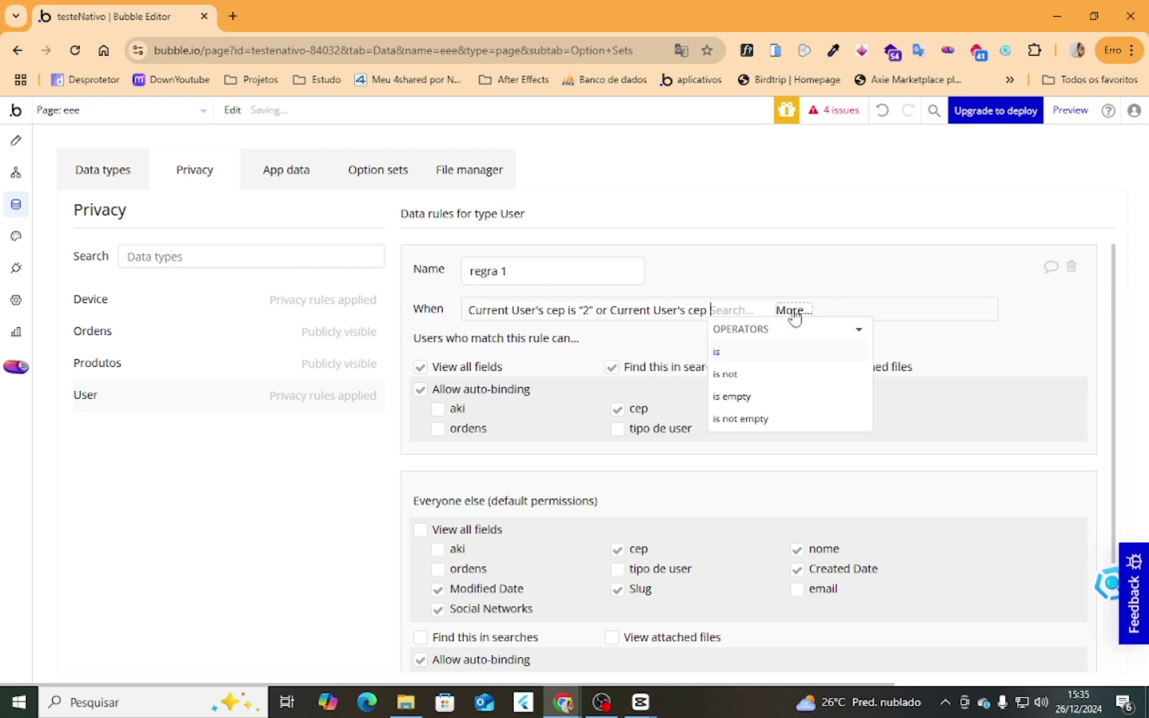
pyautogui.press('BackSpace')
pyautogui.press('BackSpace')
pyautogui.press('BackSpace')
pyautogui.press('BackSpace')
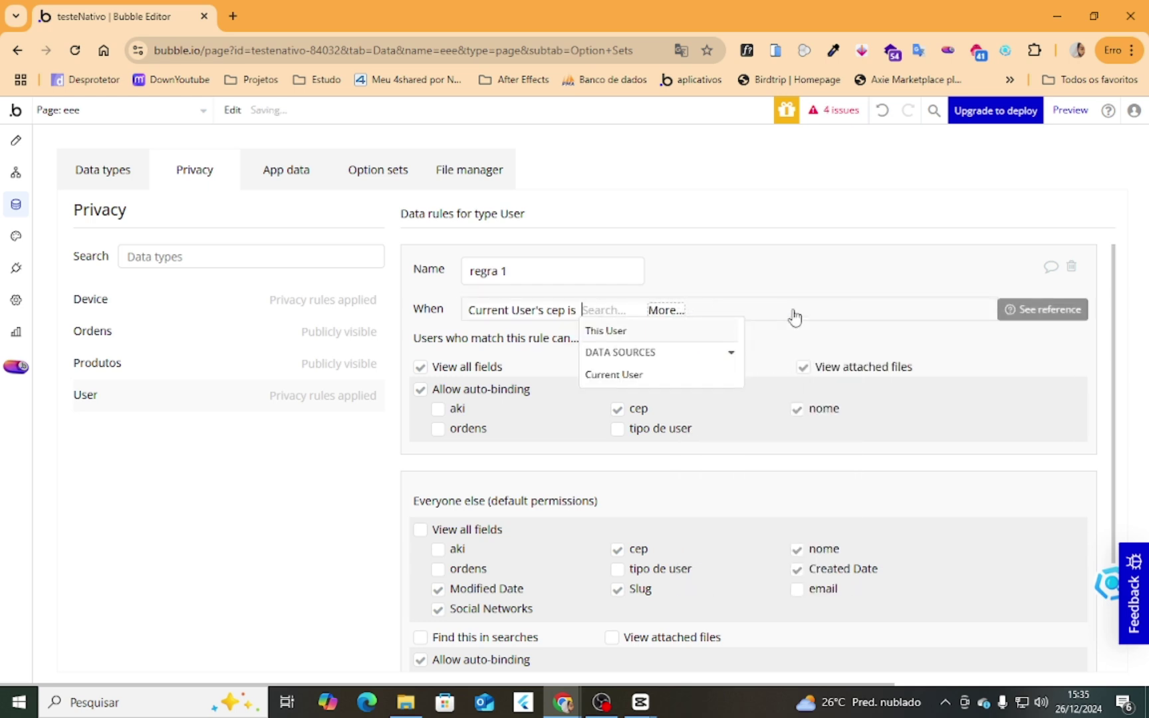
pyautogui.press('BackSpace')
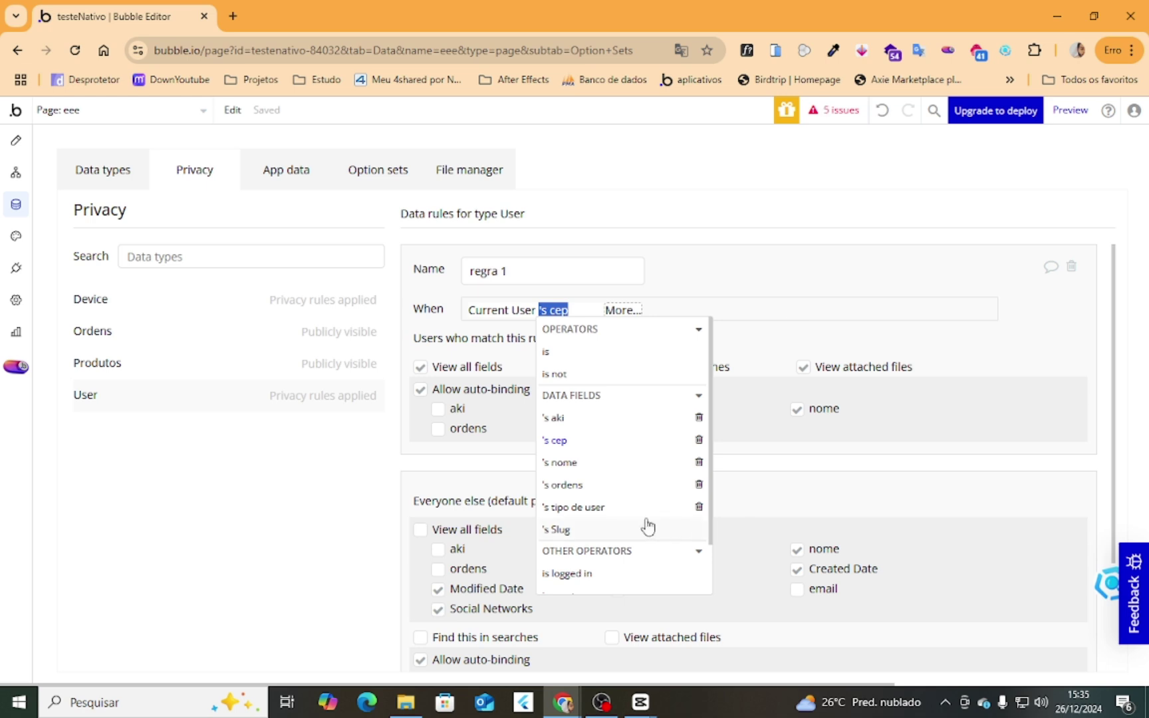
# Make regra 1 apply when Current User's tipo de user is admin, and enable its auto-binding for aki, ordens and tipo de user.
pyautogui.click(629, 509)
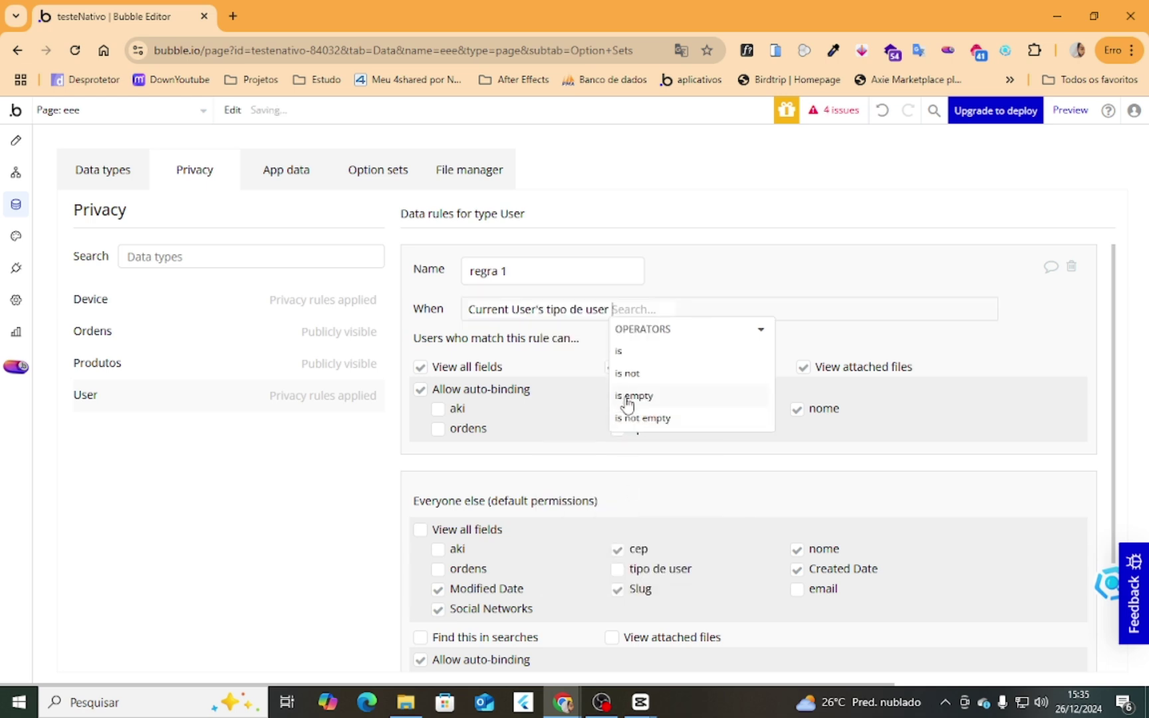
pyautogui.click(625, 350)
pyautogui.click(673, 376)
pyautogui.click(383, 459)
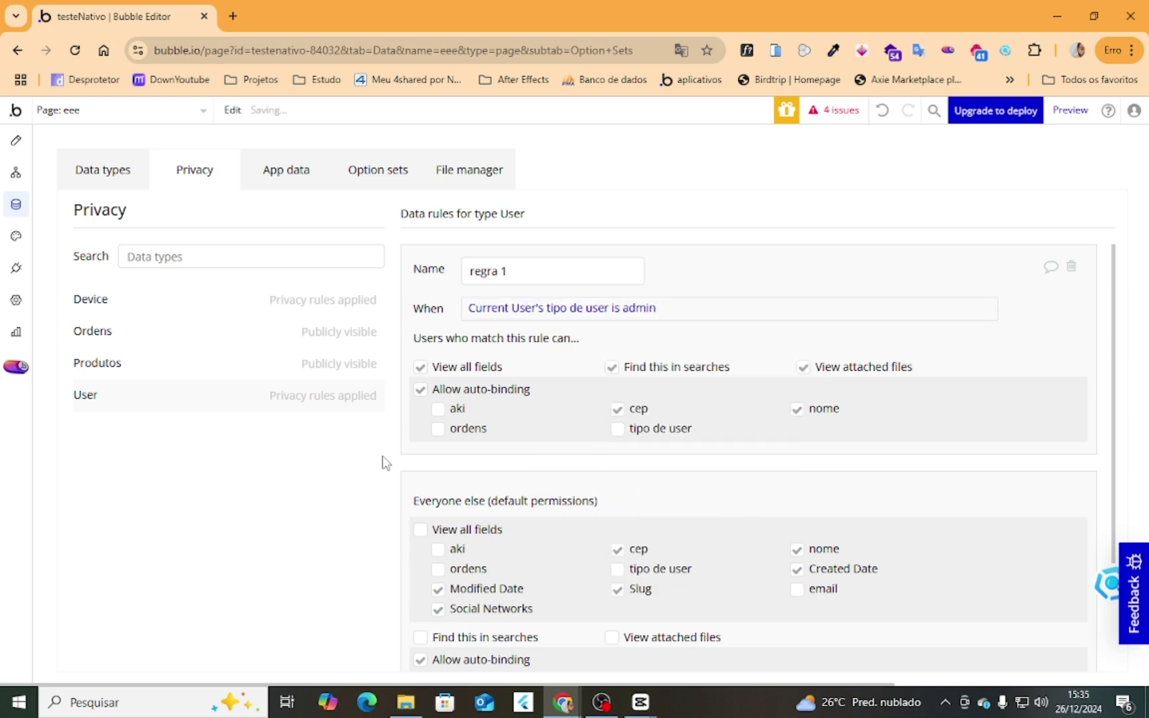
pyautogui.click(439, 410)
pyautogui.click(437, 430)
pyautogui.click(618, 429)
# Change regra 1's condition to tipo de user is not admin, and disable its auto-binding for tipo de user, cep and nome.
pyautogui.click(637, 310)
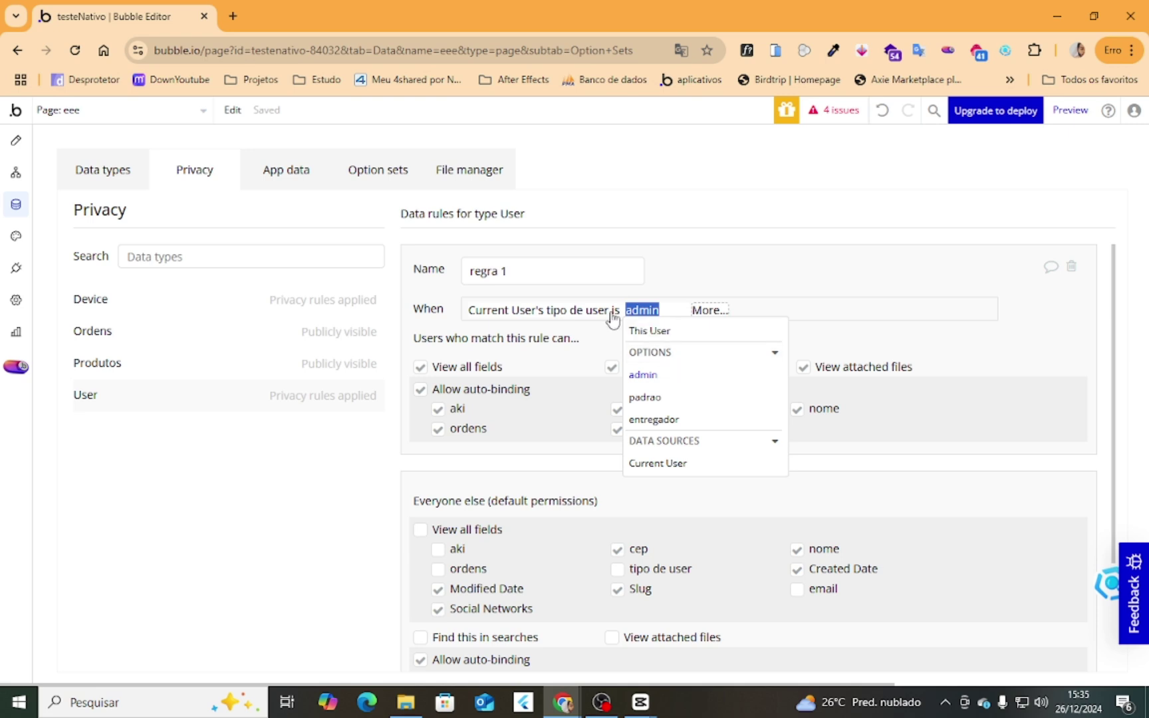
pyautogui.click(614, 311)
pyautogui.click(636, 374)
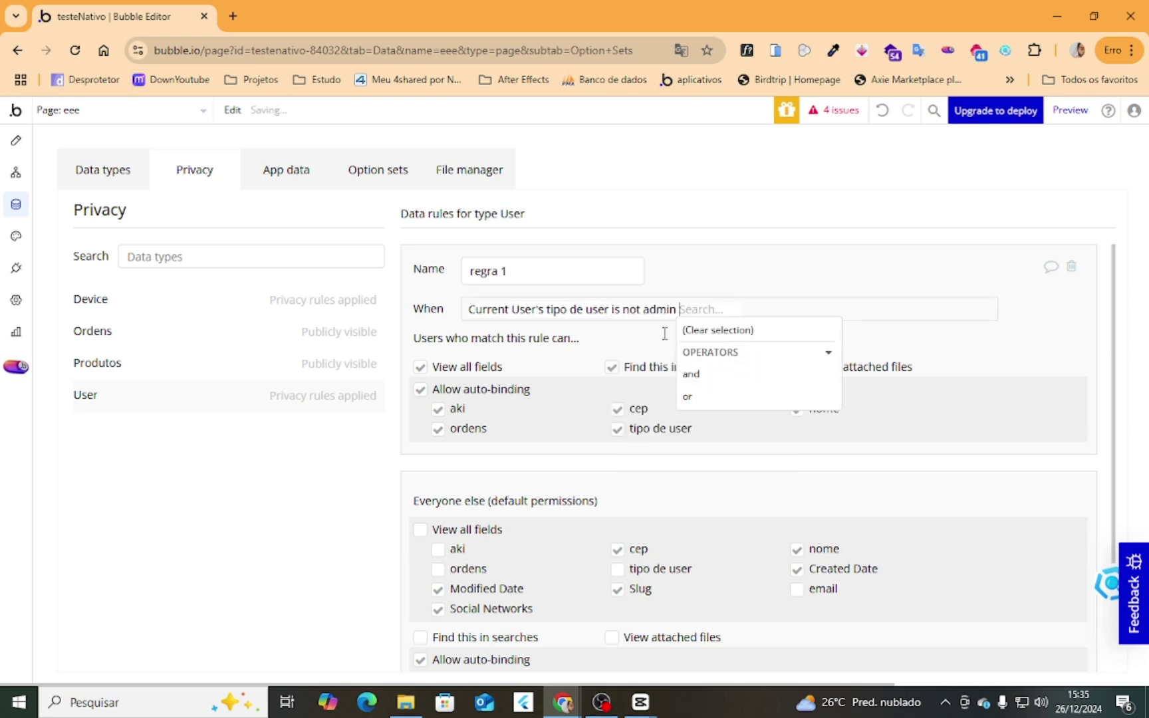
pyautogui.click(359, 433)
pyautogui.click(617, 428)
pyautogui.click(617, 408)
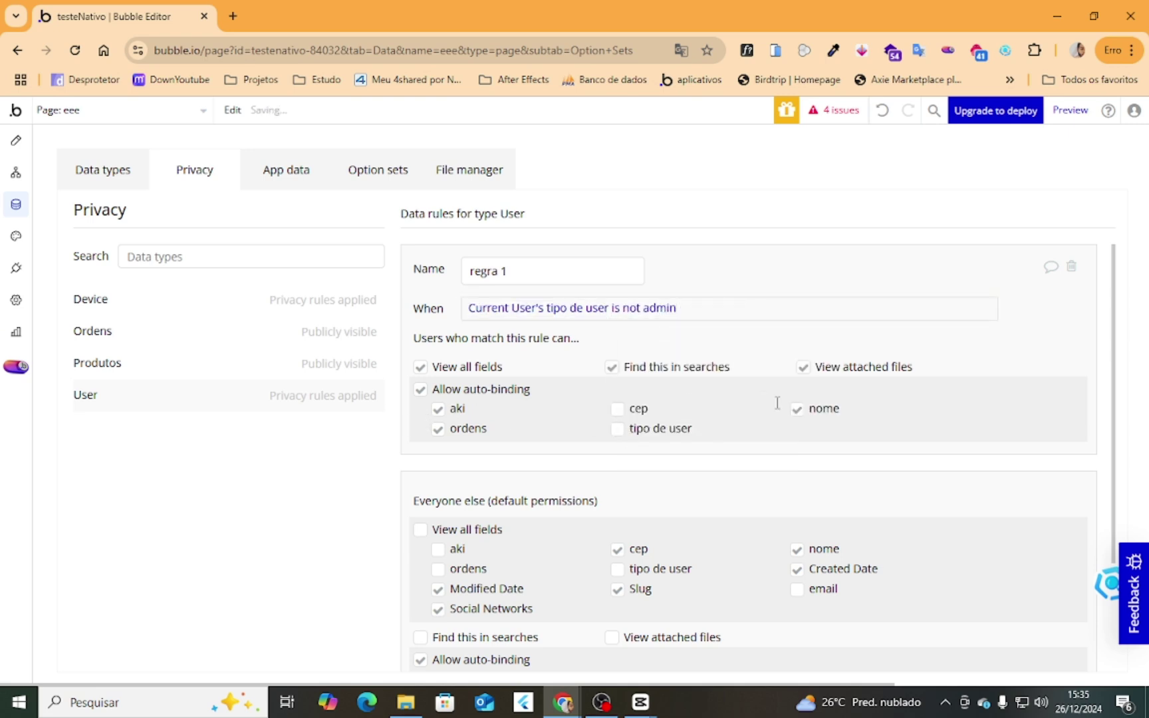
pyautogui.click(797, 409)
# Change regra 1's condition to tipo de user is padrao, and enable its auto-binding for cep.
pyautogui.click(636, 310)
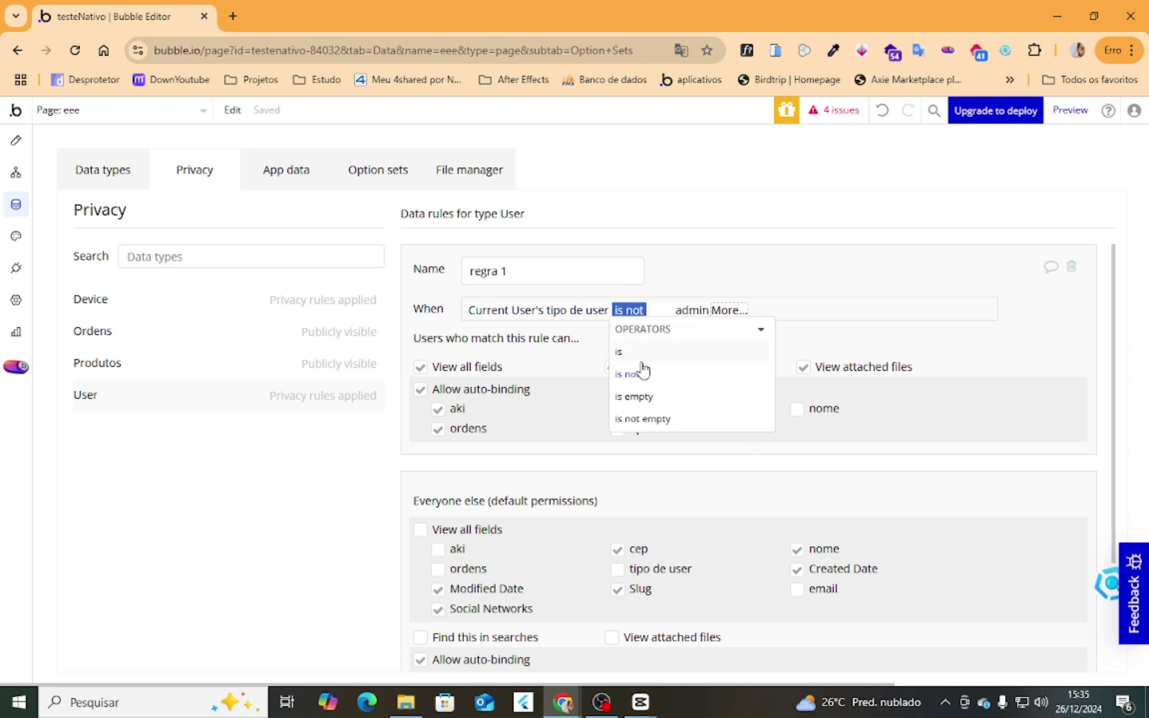
pyautogui.click(639, 353)
pyautogui.click(641, 309)
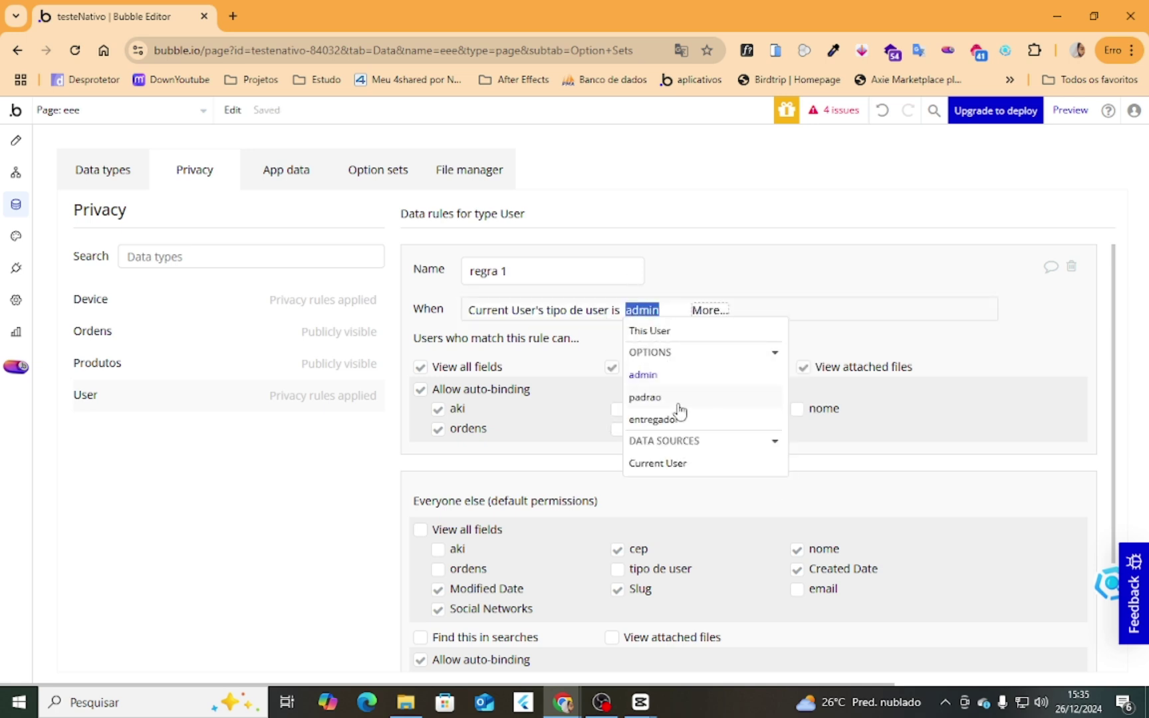
pyautogui.click(676, 398)
pyautogui.click(621, 431)
pyautogui.click(617, 409)
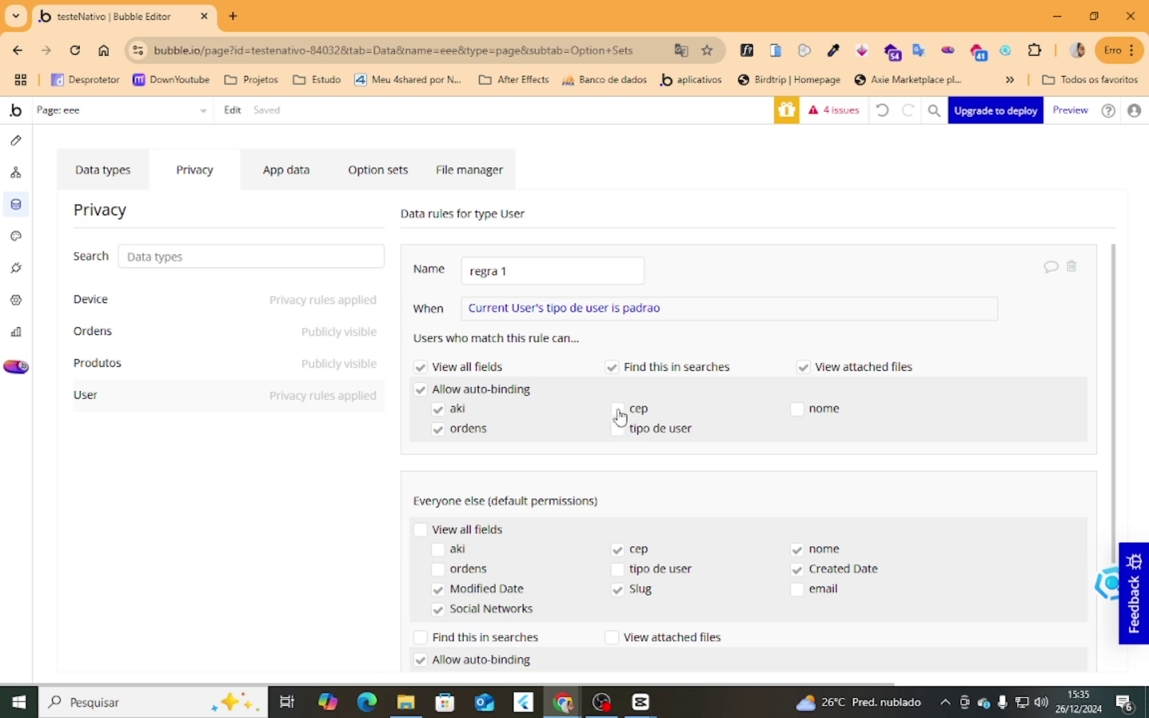
# Change regra 1's condition to tipo de user is entregador, and enable its auto-binding for nome but not tipo de user.
pyautogui.click(634, 317)
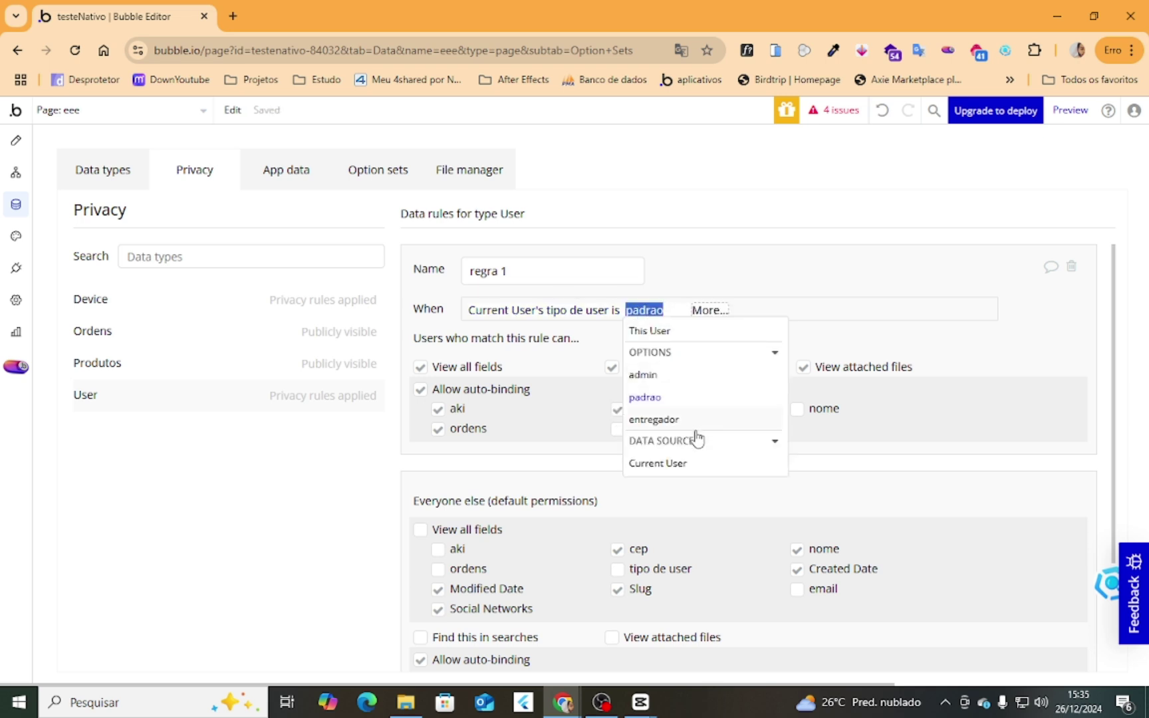
pyautogui.click(718, 424)
pyautogui.click(618, 428)
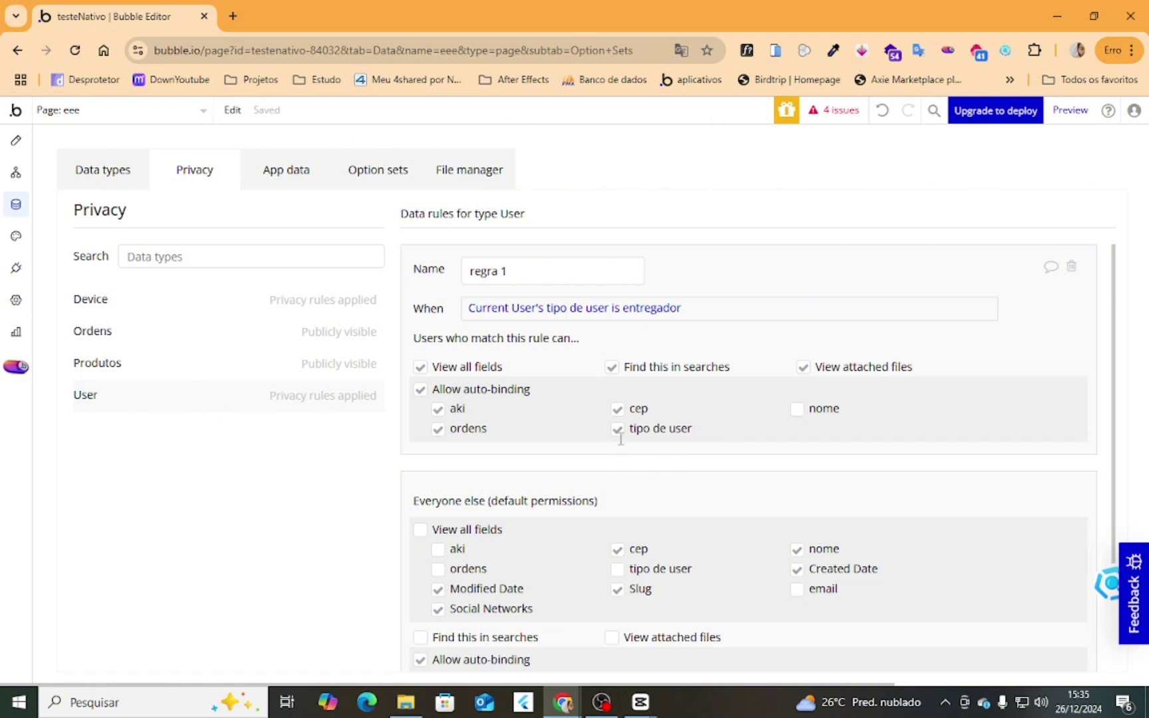
pyautogui.click(618, 429)
pyautogui.click(796, 410)
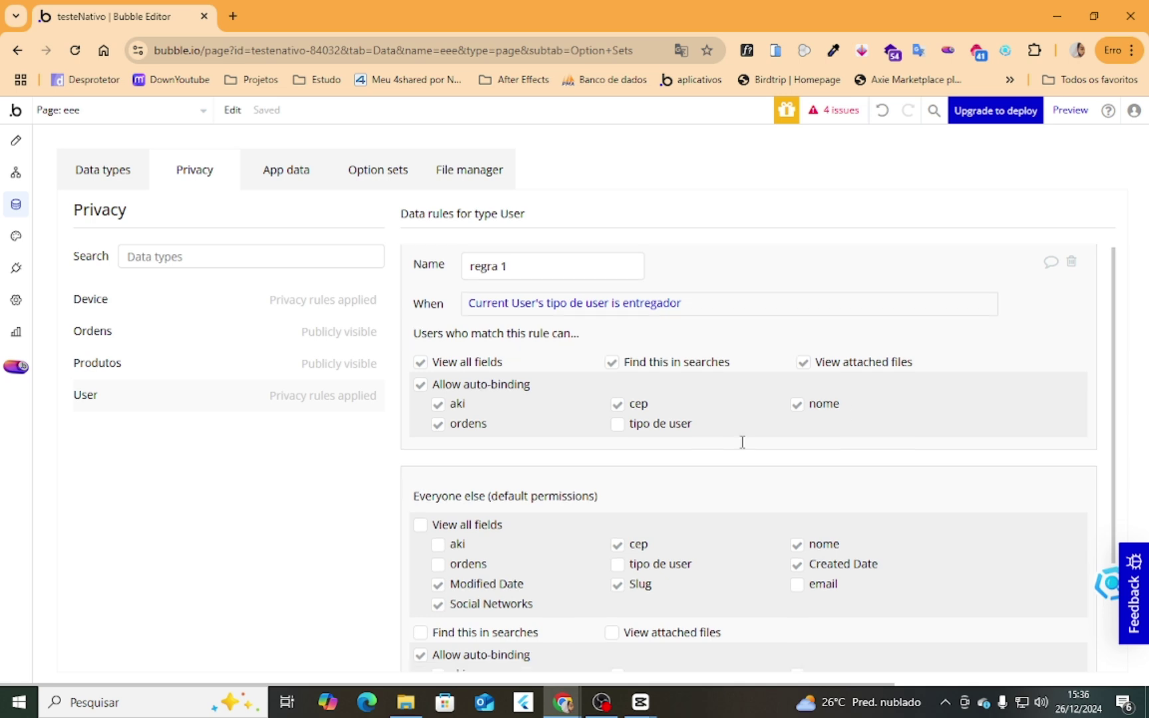
pyautogui.scroll(-2, 741, 441)
pyautogui.scroll(2, 631, 420)
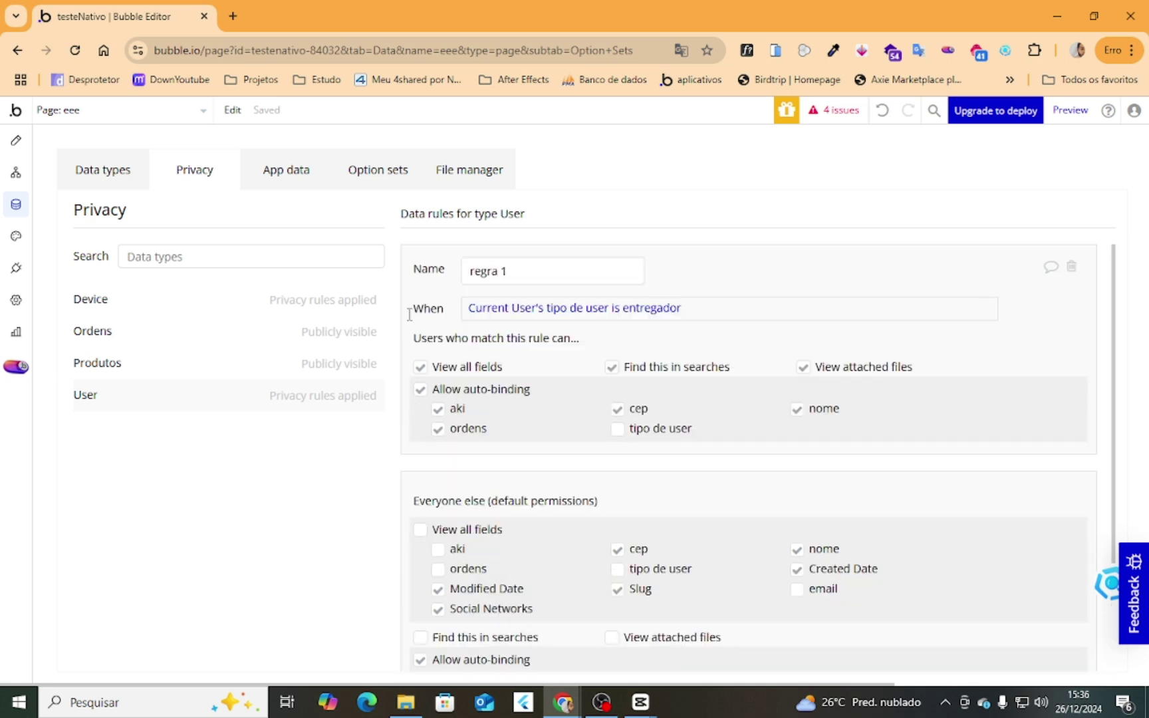